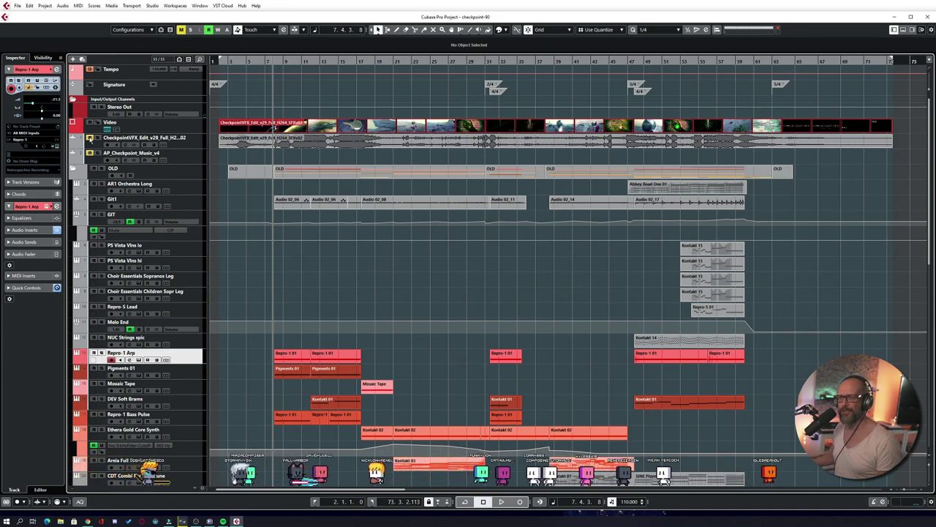
Show the Video Player for the checkpoint clip, shrink its window and move it clear of the track list
{"action": "left_click", "coordinate": [195, 148]}
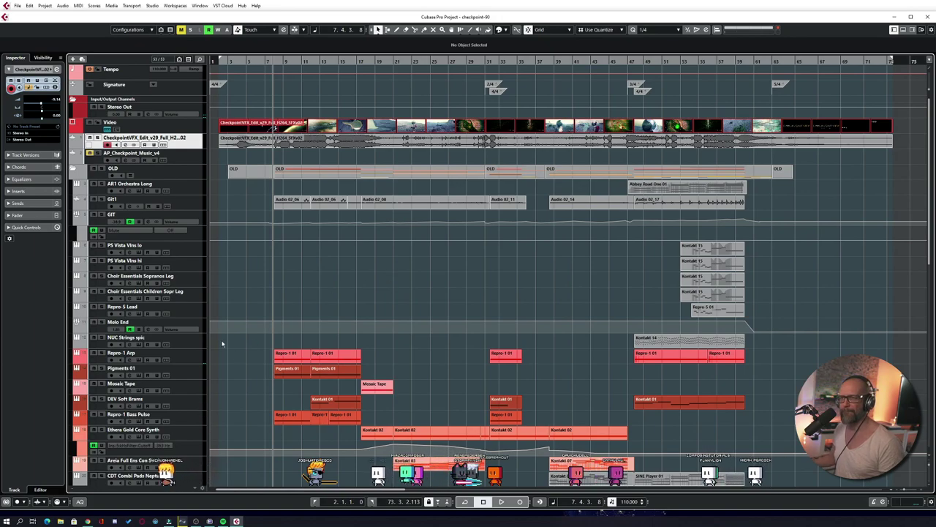
{"action": "left_click", "coordinate": [199, 5]}
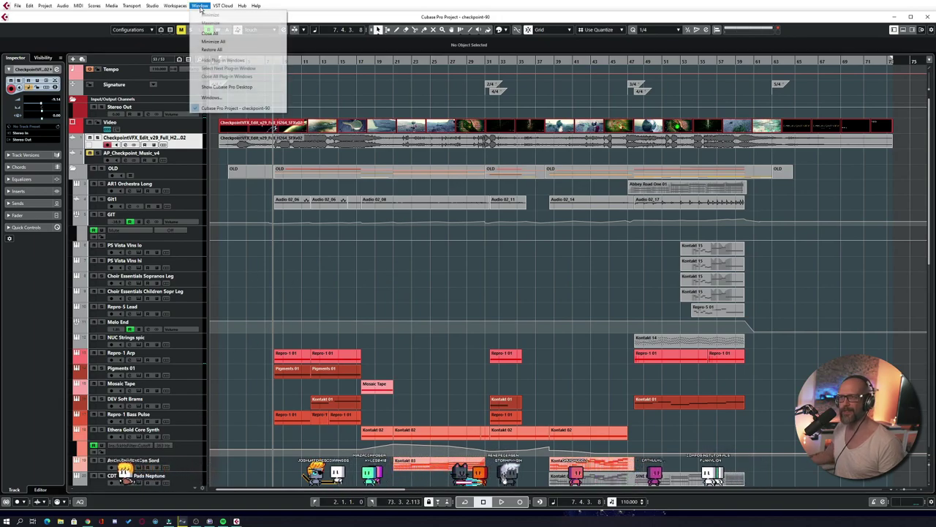
{"action": "mouse_move", "coordinate": [167, 7]}
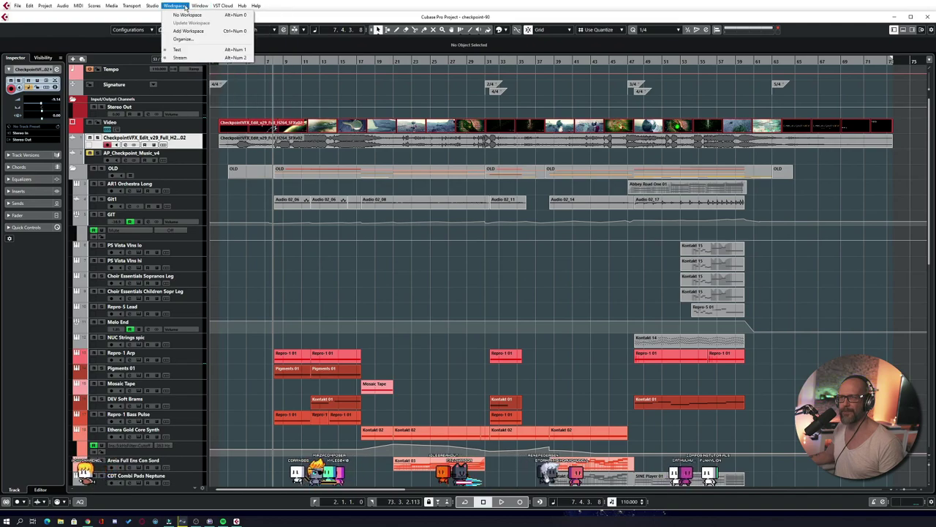
{"action": "mouse_move", "coordinate": [169, 122]}
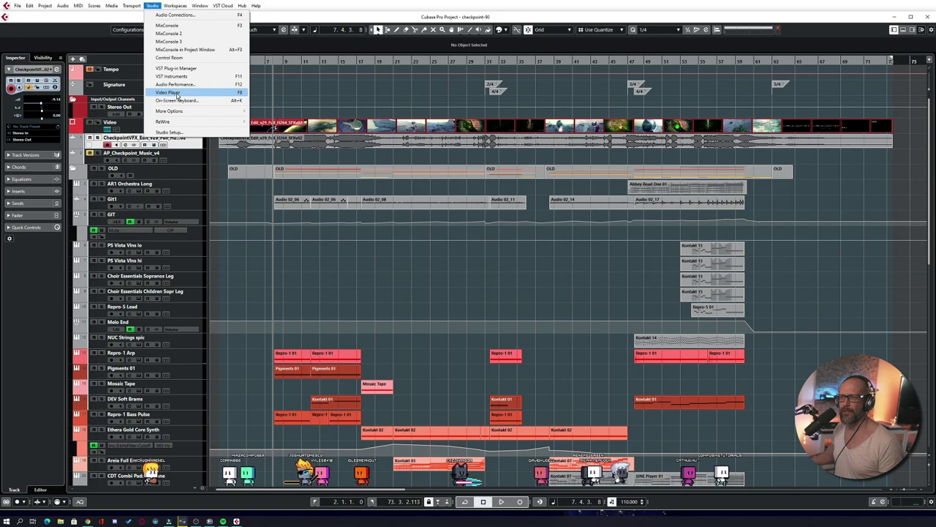
{"action": "left_click", "coordinate": [173, 93]}
{"action": "left_click_drag", "start_coordinate": [540, 102], "coordinate": [502, 113]}
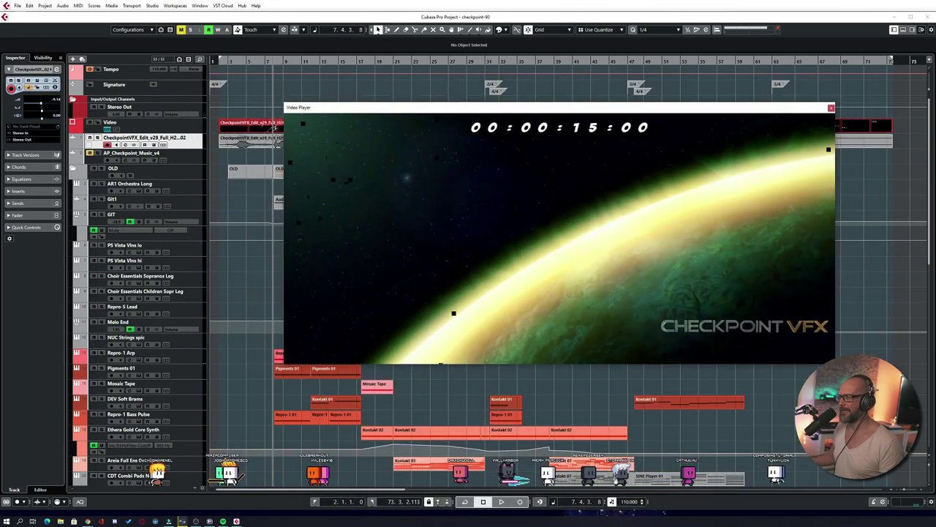
{"action": "left_click_drag", "start_coordinate": [834, 364], "coordinate": [768, 335]}
{"action": "left_click_drag", "start_coordinate": [603, 110], "coordinate": [763, 71]}
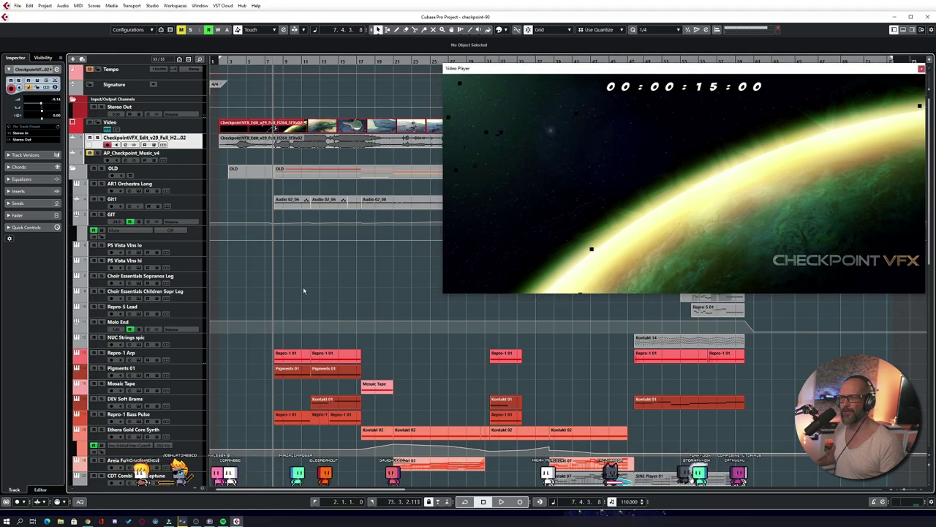
Play the project in sync with the video from the left locator and close the Video Player
{"action": "key", "text": "KP_1"}
{"action": "key", "text": "g"}
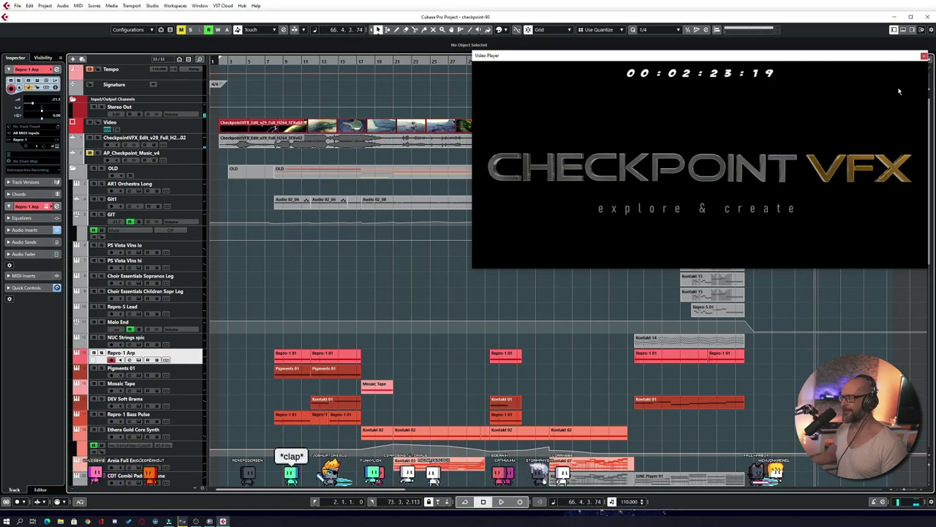
{"action": "left_click", "coordinate": [924, 56]}
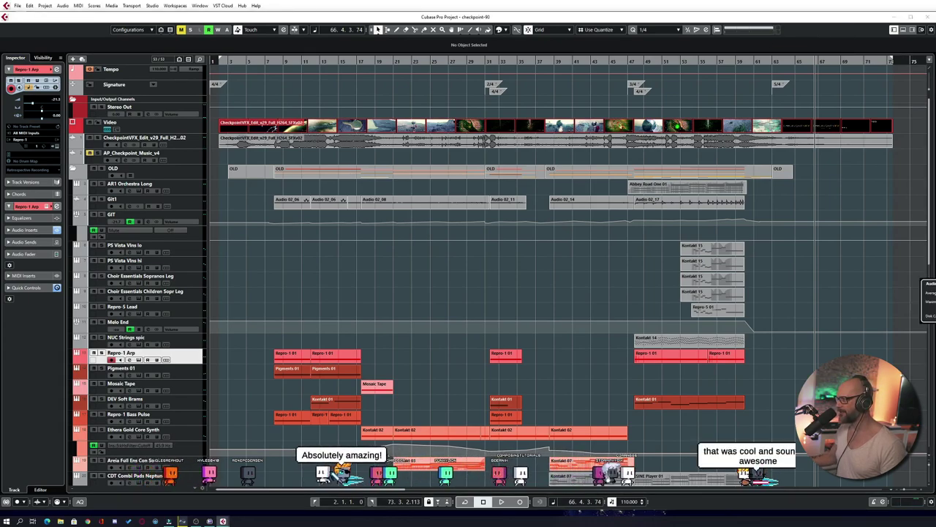
Check the Audio Performance meter, close it, and look over the toolbar's display options without changing them
{"action": "key", "text": "F12"}
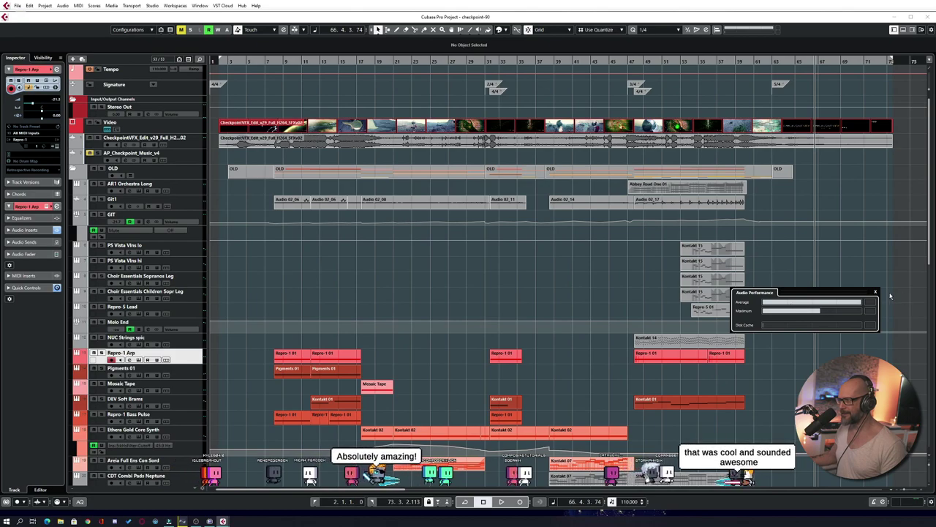
{"action": "left_click", "coordinate": [874, 291]}
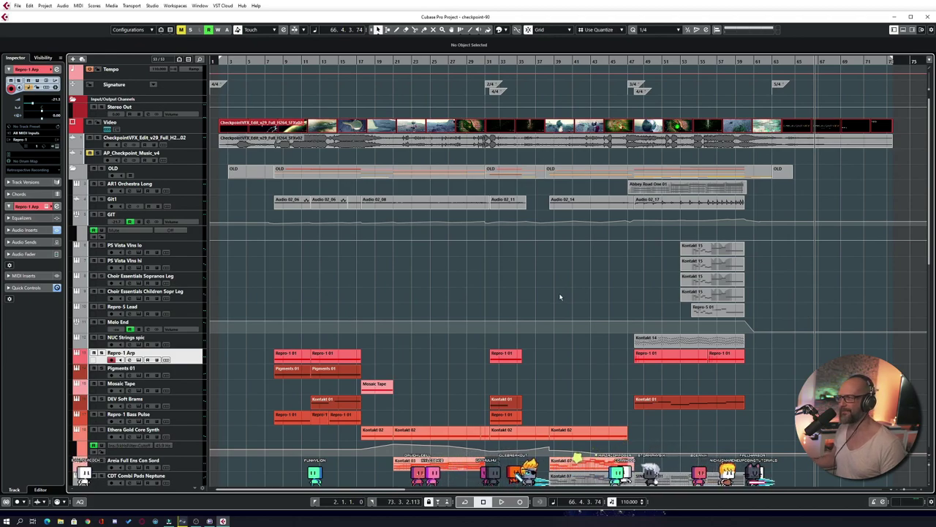
{"action": "right_click", "coordinate": [747, 33]}
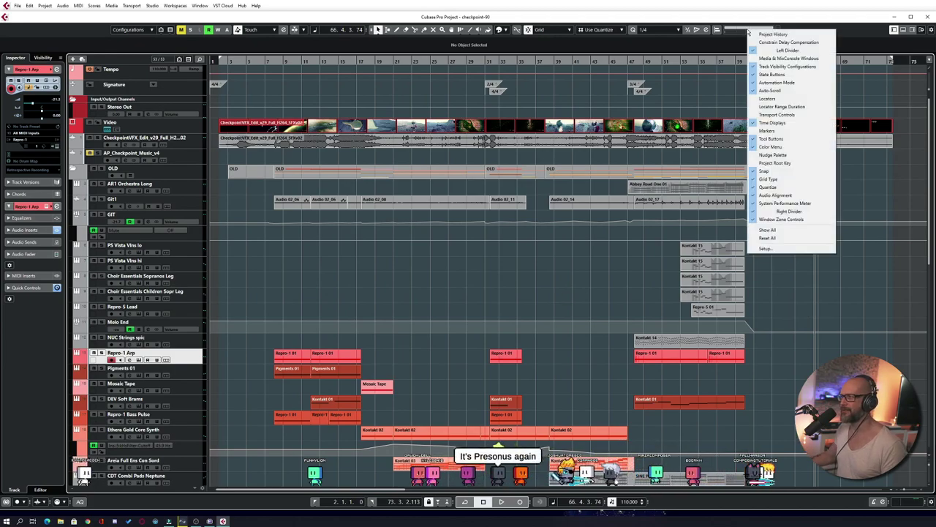
{"action": "left_click", "coordinate": [807, 28]}
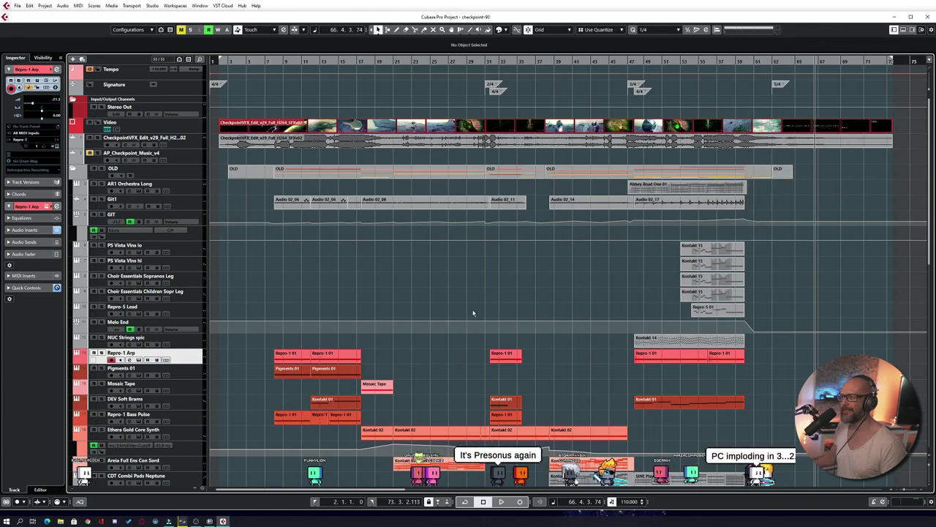
Review the ASIO Fireface USB latency and port settings in Studio Setup and leave them as they are
{"action": "scroll", "coordinate": [506, 296], "scroll_direction": "left", "scroll_amount": 1}
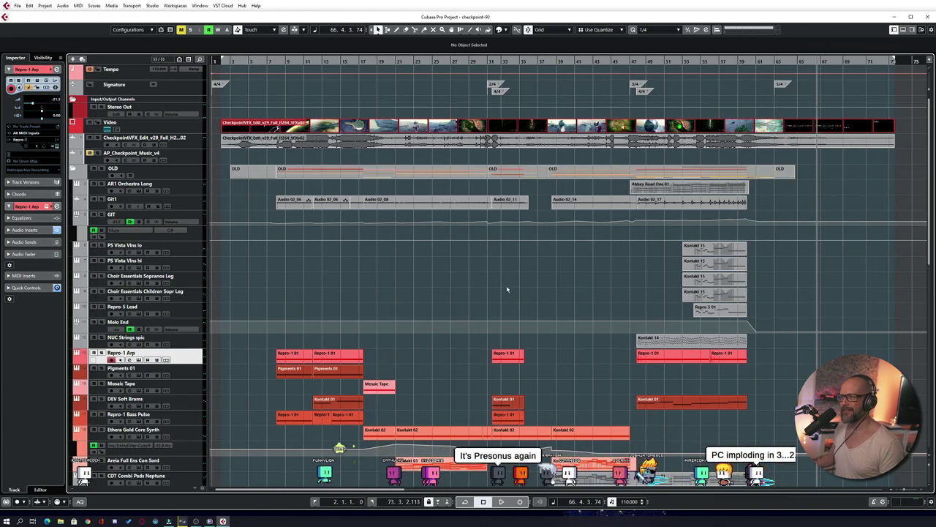
{"action": "left_click", "coordinate": [174, 6]}
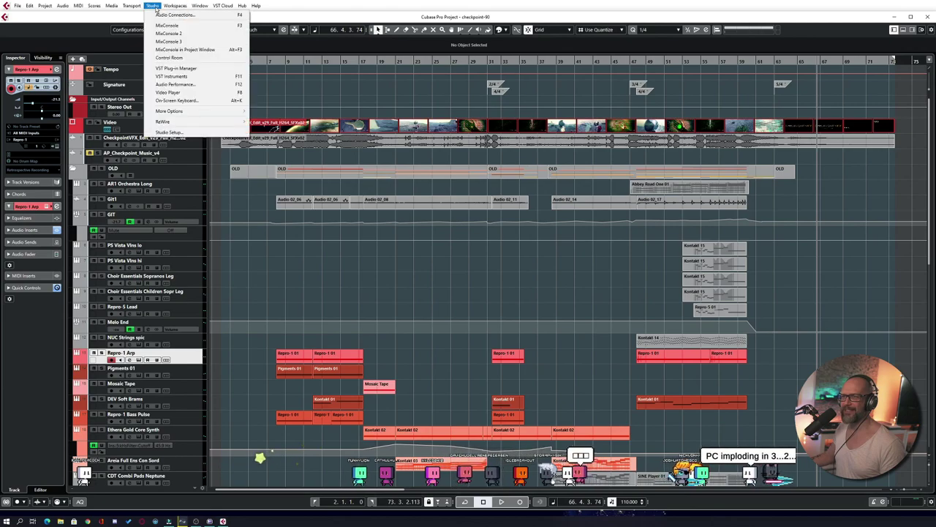
{"action": "left_click", "coordinate": [171, 132]}
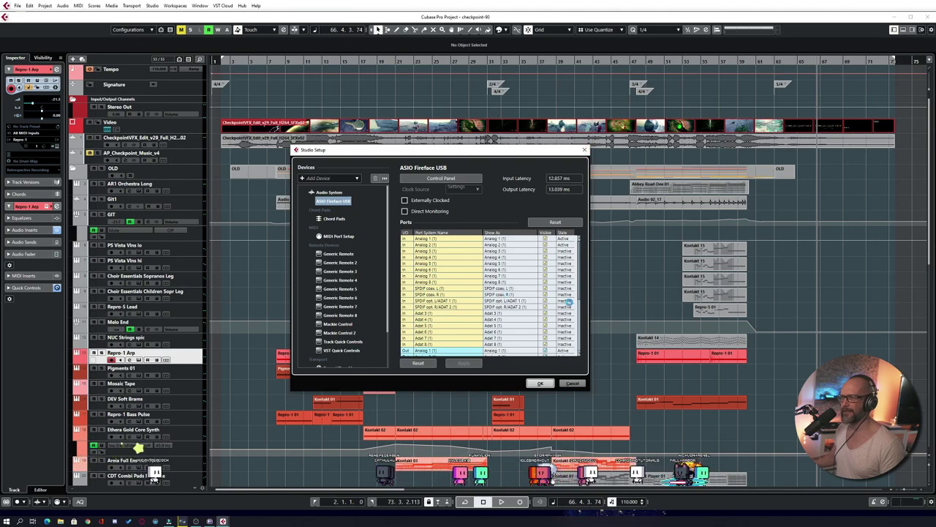
{"action": "key", "text": "Escape"}
Return to the project start, solo the Repro-1 Arp track and inspect its Repro-1 synth with the BL Teuton preset
{"action": "key", "text": "Home"}
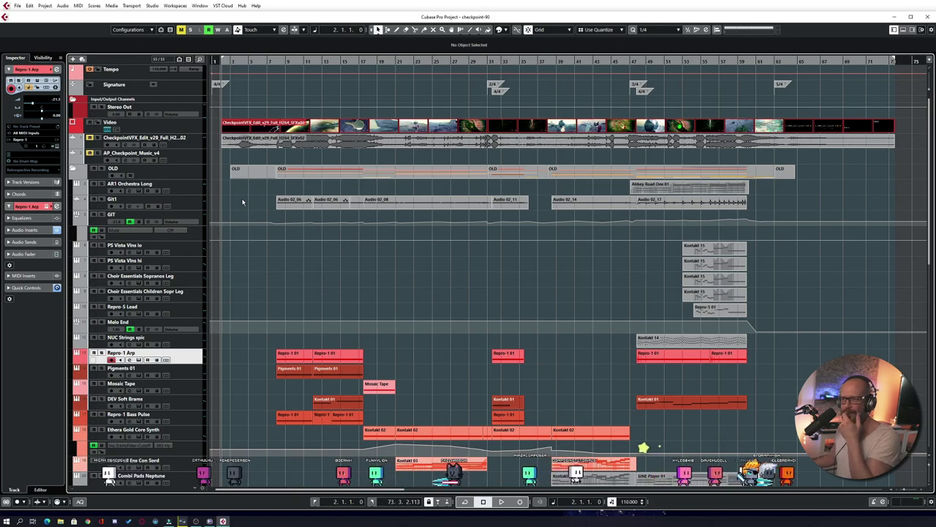
{"action": "scroll", "coordinate": [276, 275], "scroll_direction": "down", "scroll_amount": 3}
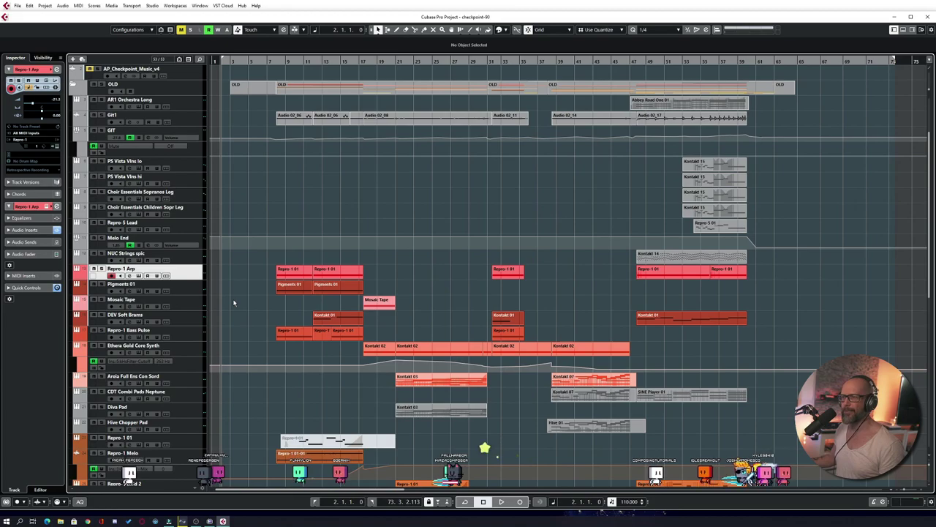
{"action": "scroll", "coordinate": [231, 304], "scroll_direction": "up", "scroll_amount": 2}
{"action": "scroll", "coordinate": [248, 306], "scroll_direction": "down", "scroll_amount": 3}
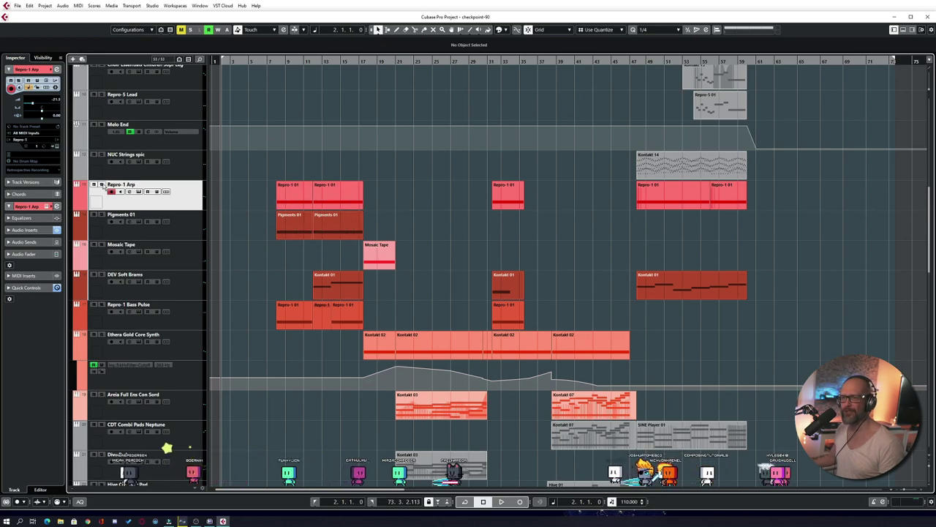
{"action": "left_click", "coordinate": [139, 191]}
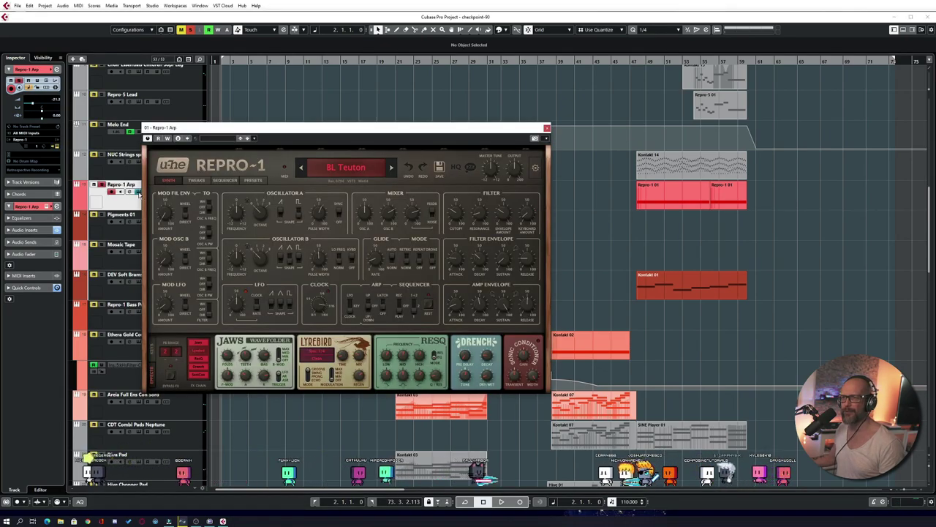
{"action": "left_click", "coordinate": [547, 129]}
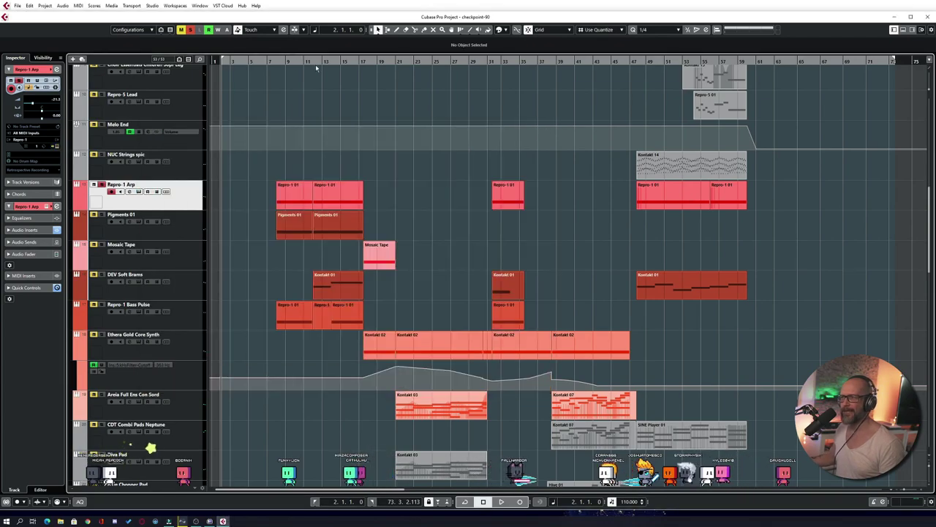
Audition the soloed Repro-1 Arp part from just before bar 8
{"action": "left_click", "coordinate": [271, 62]}
{"action": "key", "text": "space"}
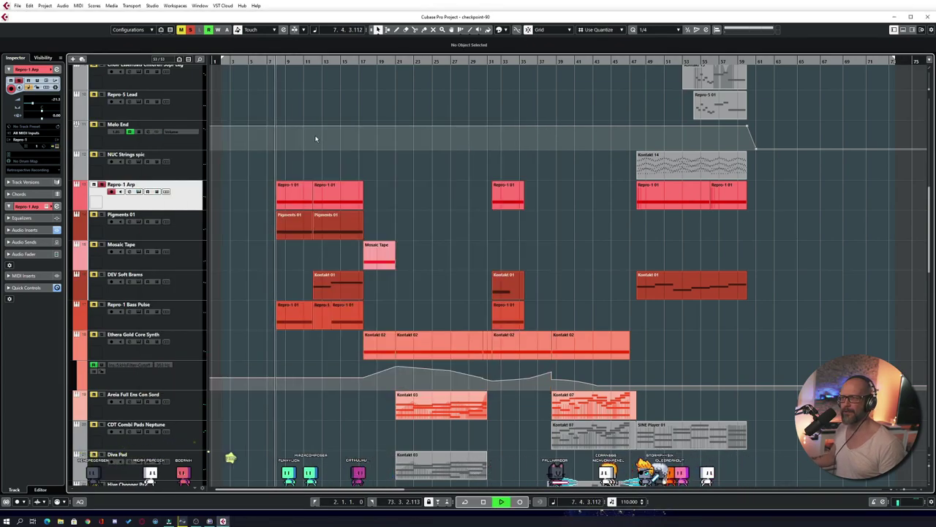
{"action": "key", "text": "space"}
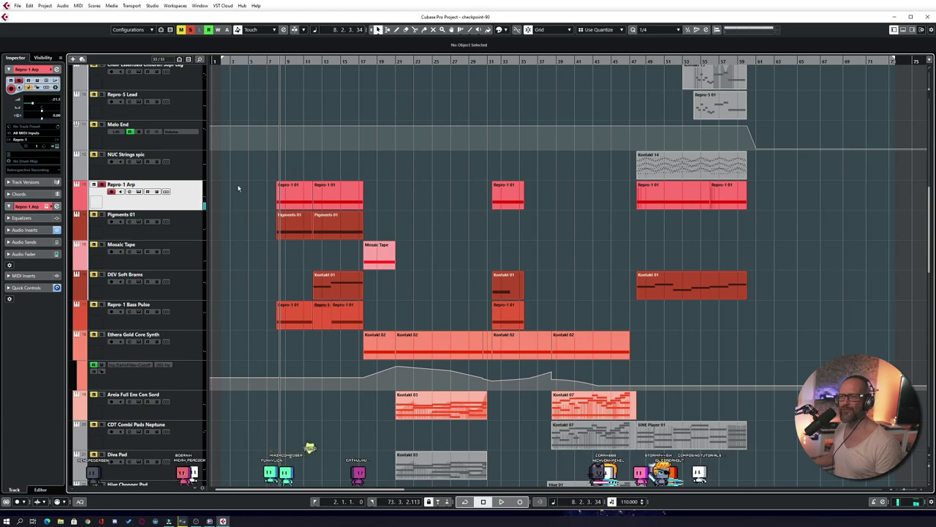
{"action": "key", "text": "KP_0"}
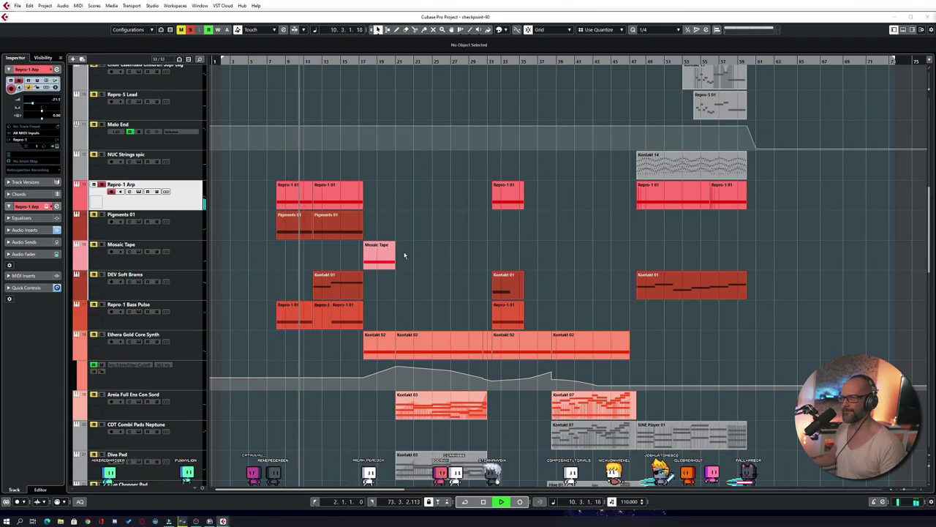
{"action": "key", "text": "space"}
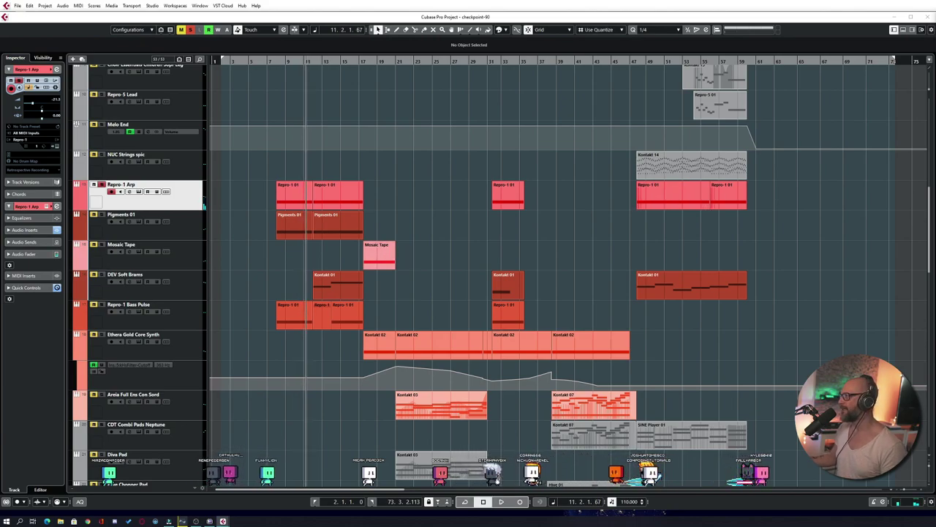
Arrange the Repro-1 Arp's Multipass and ValhallaSupermassive windows, bypass both inserts and play the dry arp from just before bar 8
{"action": "left_click_drag", "start_coordinate": [842, 132], "coordinate": [602, 88]}
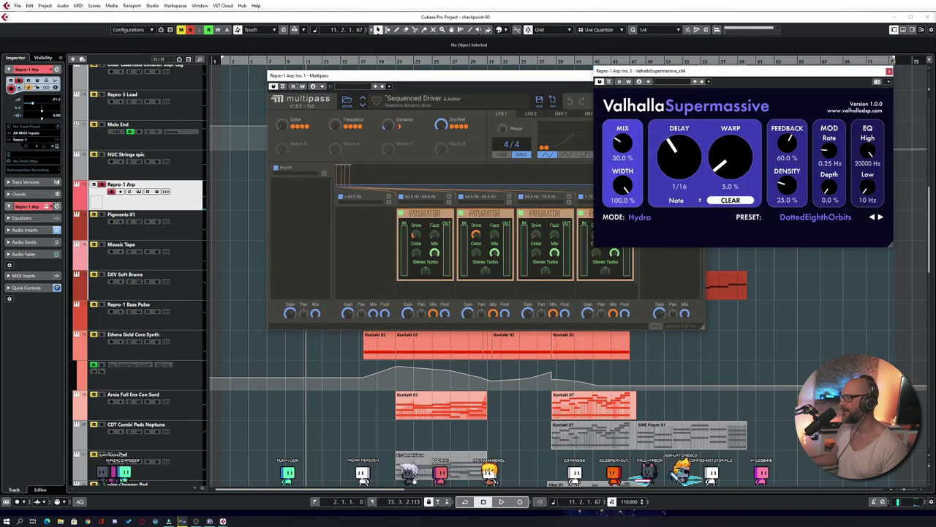
{"action": "left_click_drag", "start_coordinate": [755, 73], "coordinate": [387, 331]}
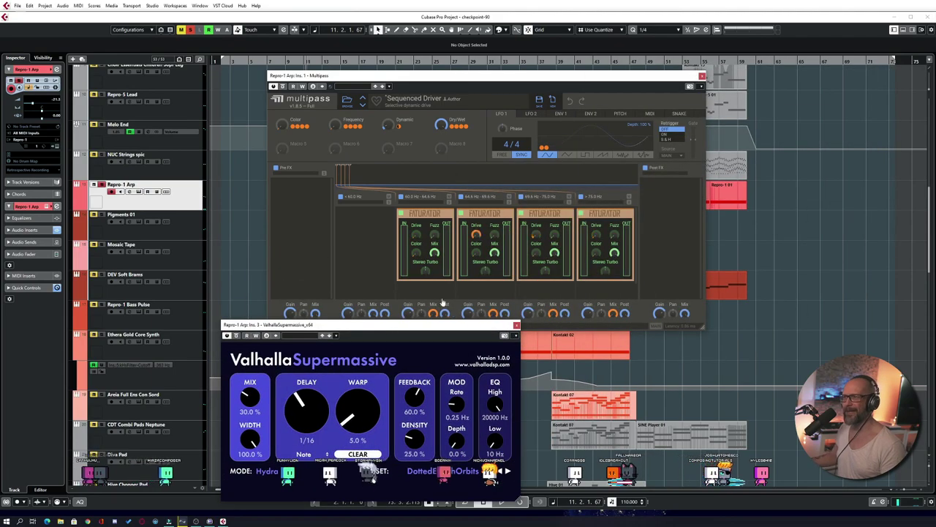
{"action": "left_click", "coordinate": [295, 153]}
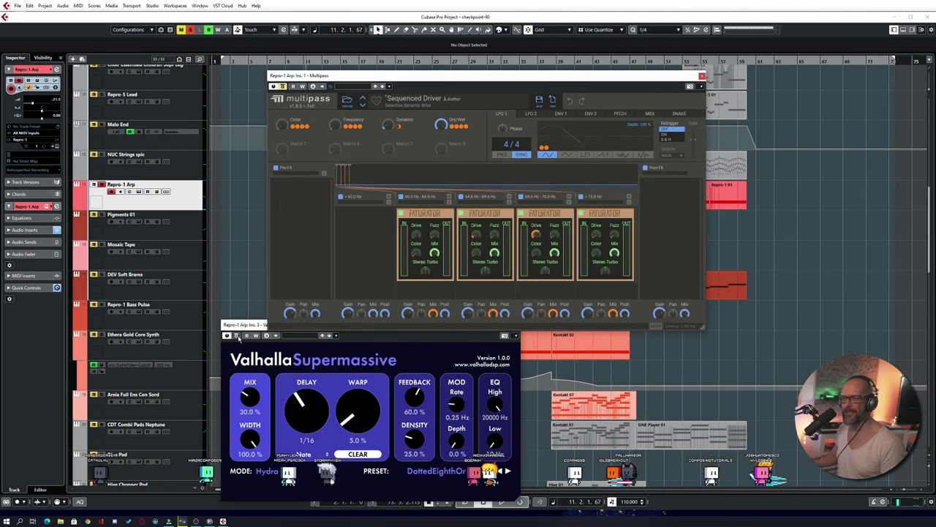
{"action": "left_click_drag", "start_coordinate": [418, 77], "coordinate": [542, 87]}
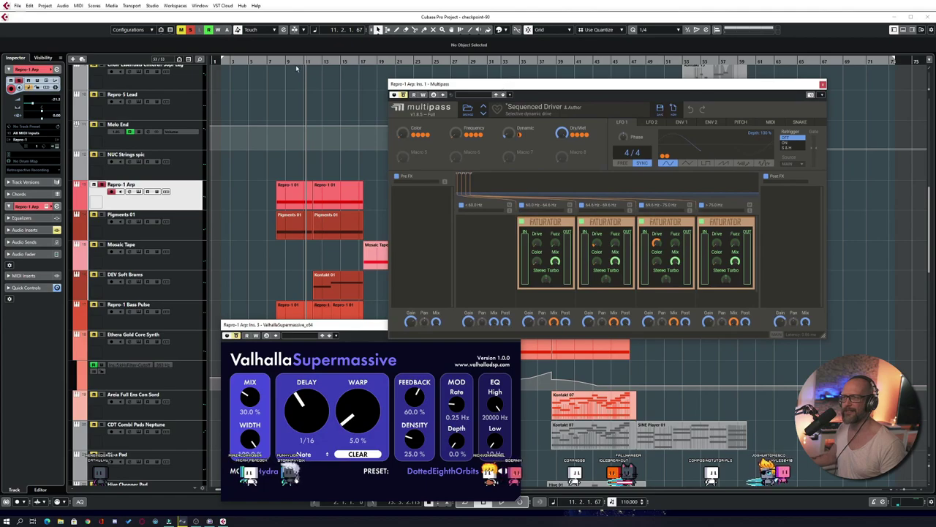
{"action": "left_click", "coordinate": [274, 61]}
{"action": "key", "text": "space"}
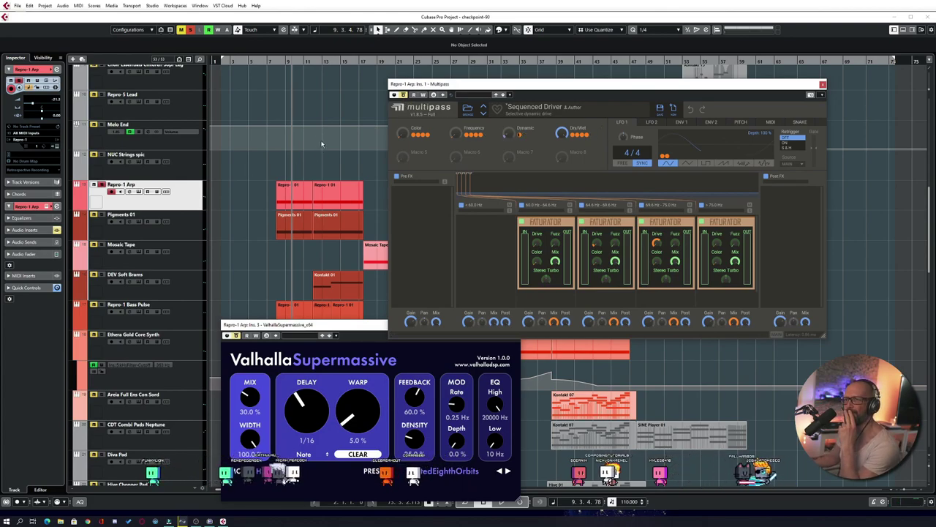
Bring up the Video Player to view the scenes accompanying the arp, and hide it again beside the plug-in windows
{"action": "key", "text": "F8"}
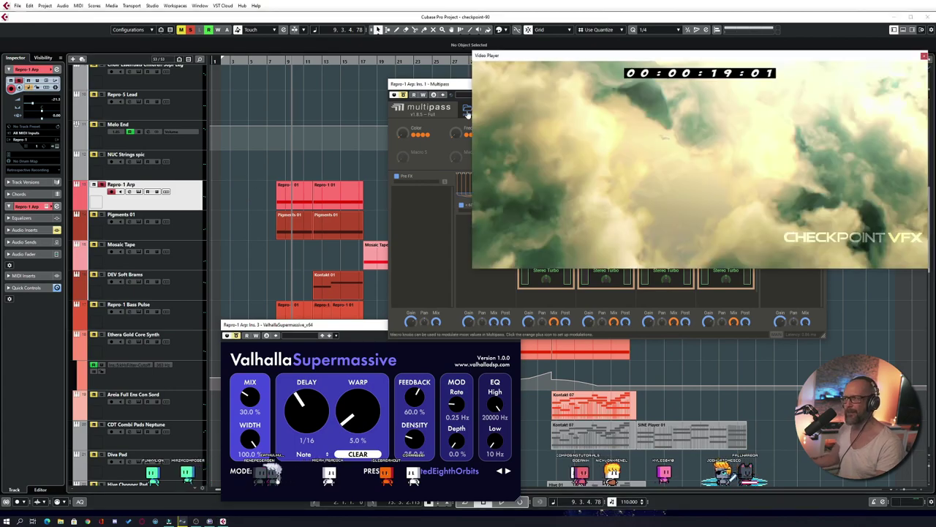
{"action": "left_click_drag", "start_coordinate": [594, 55], "coordinate": [390, 101]}
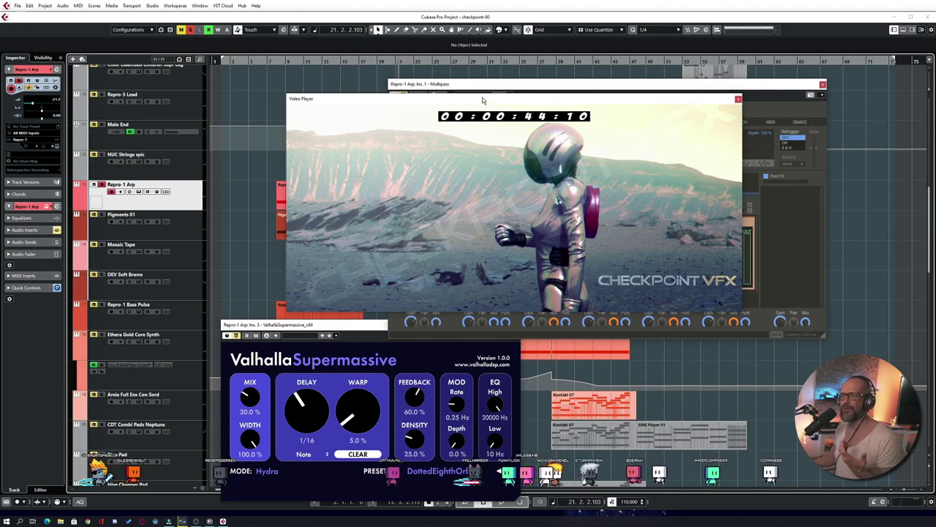
{"action": "left_click_drag", "start_coordinate": [487, 88], "coordinate": [503, 89]}
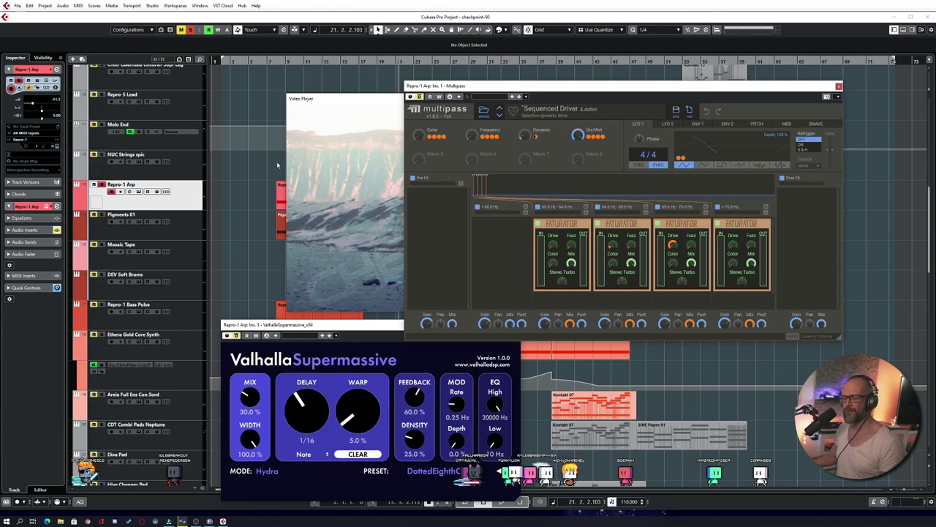
{"action": "left_click", "coordinate": [257, 204]}
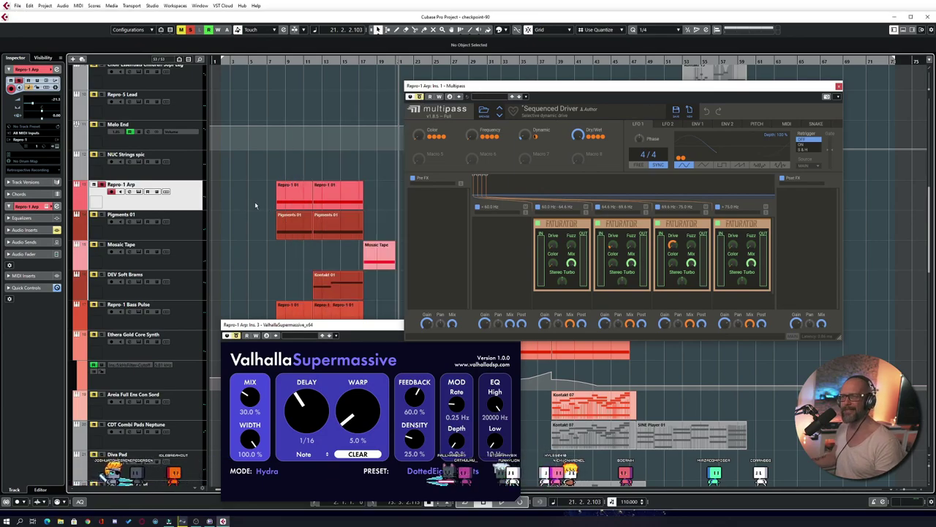
Reactivate Multipass on the Repro-1 Arp and play the part with ValhallaSupermassive still bypassed
{"action": "left_click_drag", "start_coordinate": [686, 89], "coordinate": [691, 85]}
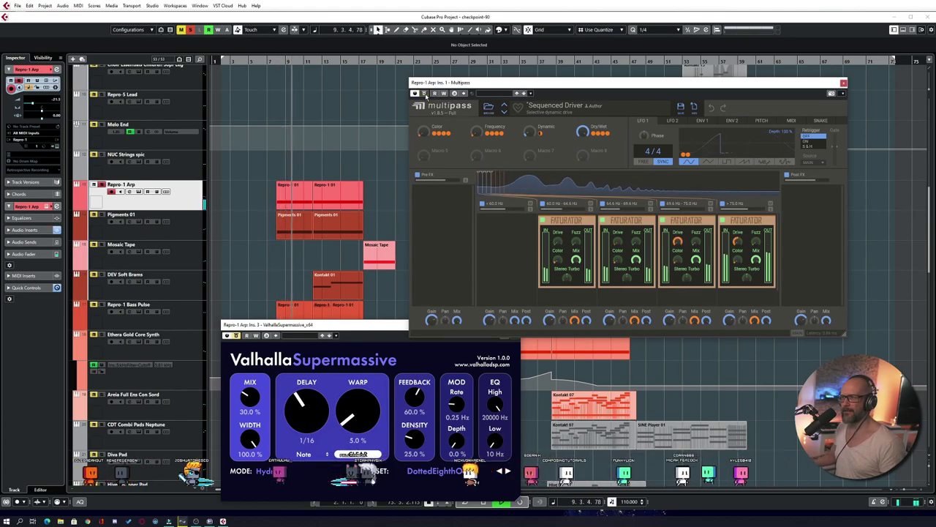
{"action": "key", "text": "space"}
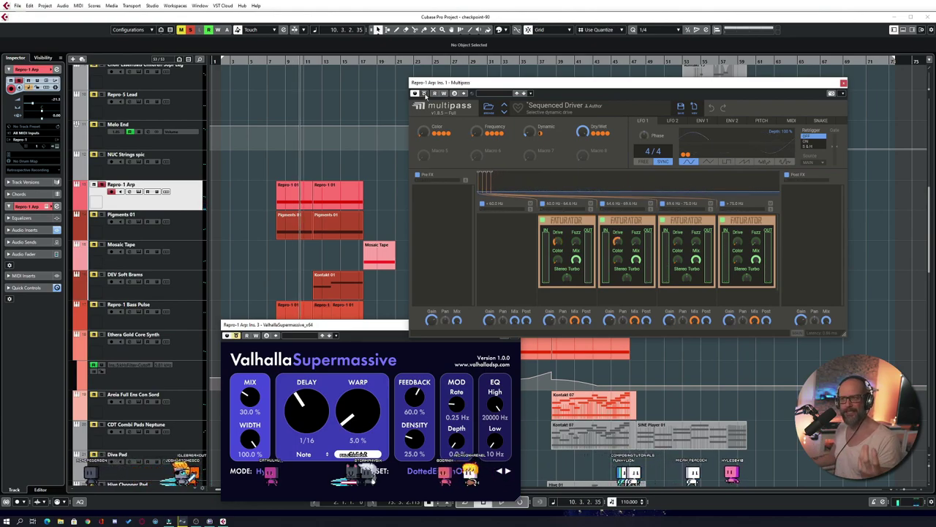
Reactivate ValhallaSupermassive on the Repro-1 Arp, play the part with both effects from just before bar 8, and close the plug-in windows
{"action": "left_click", "coordinate": [236, 336]}
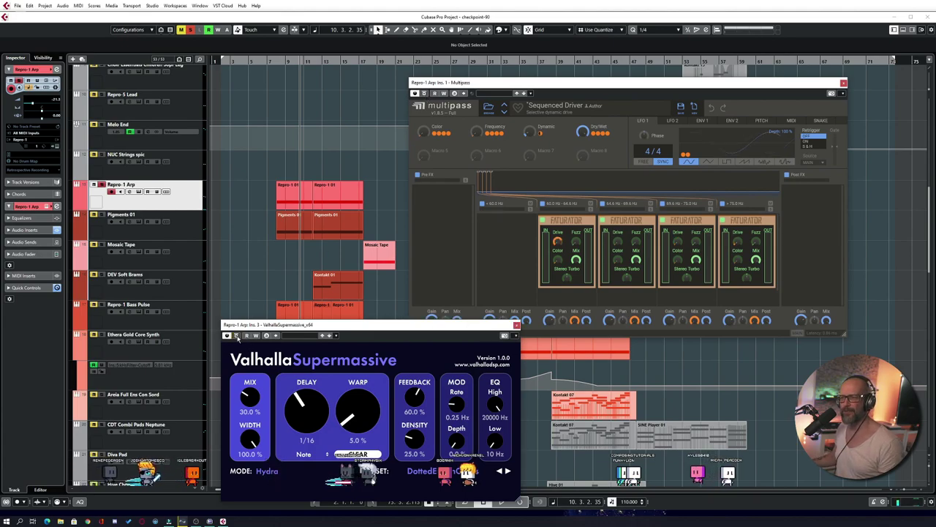
{"action": "key", "text": "KP_0"}
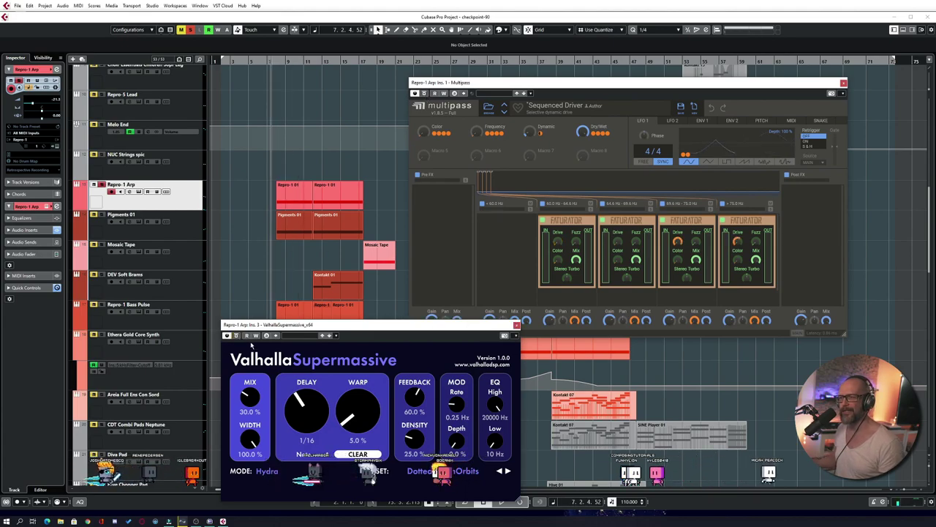
{"action": "left_click_drag", "start_coordinate": [372, 326], "coordinate": [419, 281]}
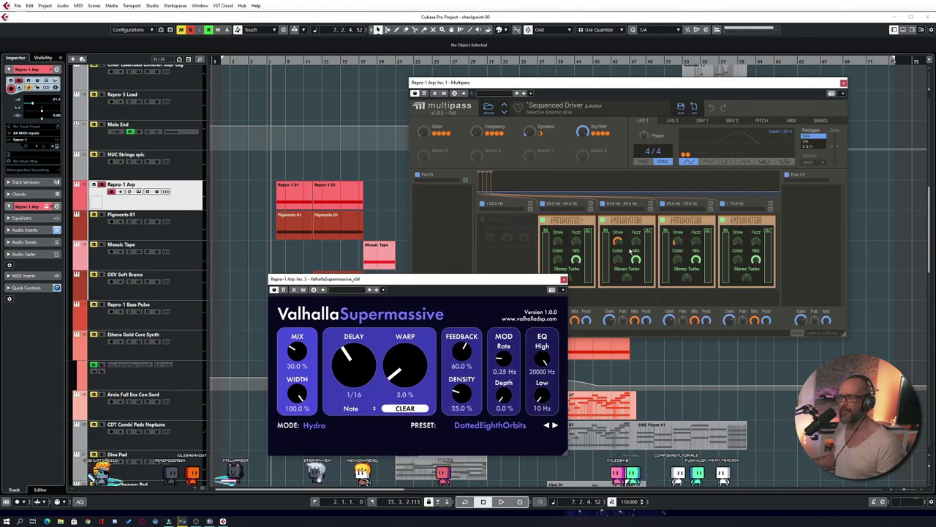
{"action": "left_click", "coordinate": [843, 84]}
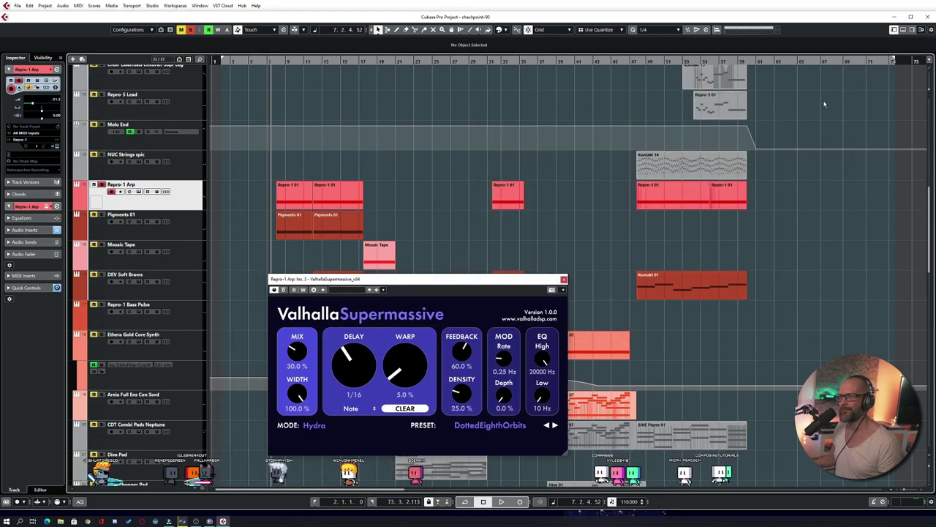
{"action": "key", "text": "space"}
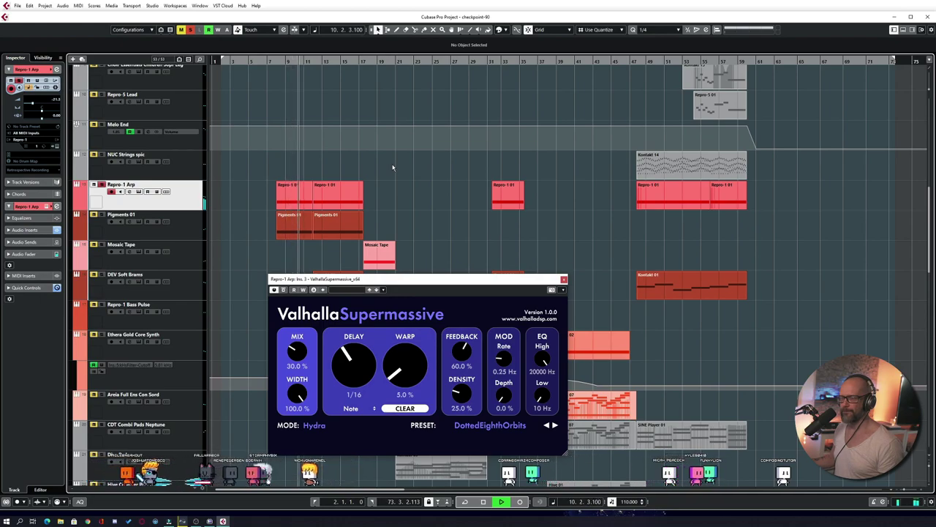
{"action": "key", "text": "space"}
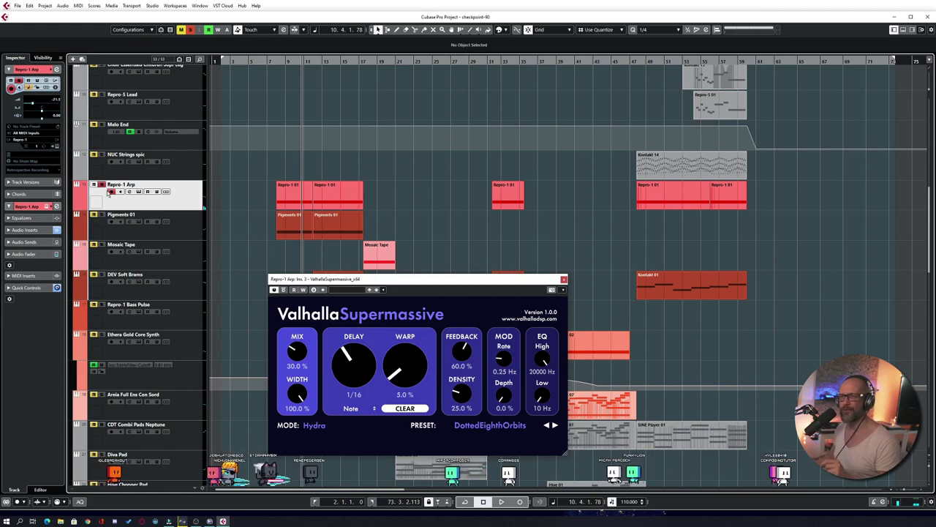
{"action": "left_click", "coordinate": [563, 279]}
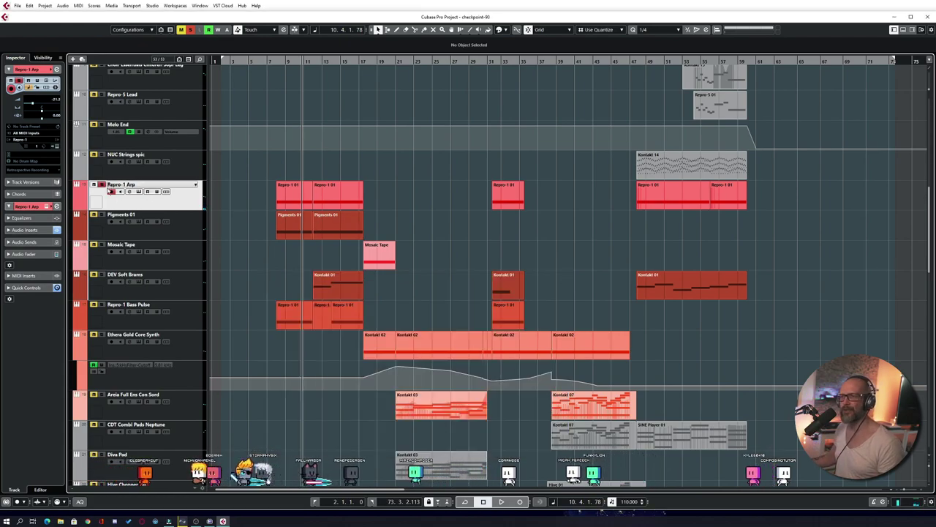
Select the Pigments 01 track and look over the Roling And Turning preset in its Pigments instrument
{"action": "scroll", "coordinate": [410, 260], "scroll_direction": "up", "scroll_amount": 5}
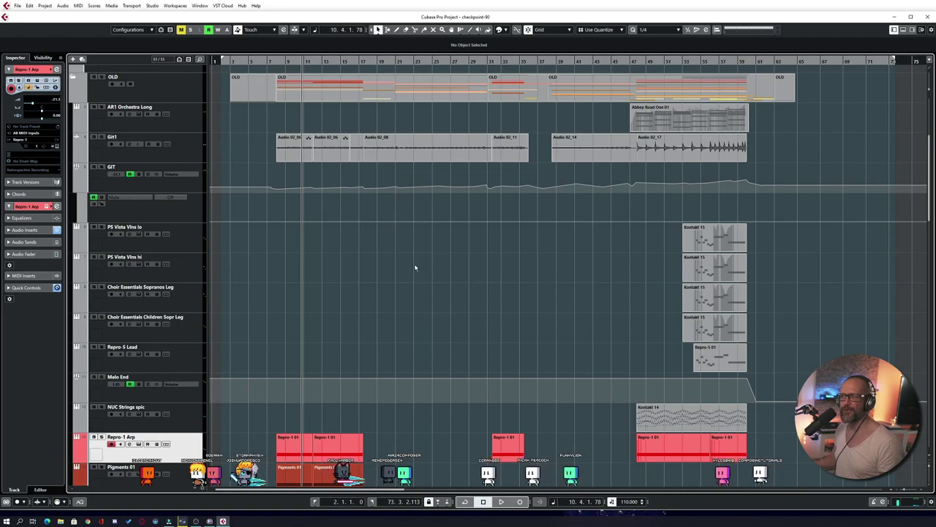
{"action": "scroll", "coordinate": [410, 265], "scroll_direction": "down", "scroll_amount": 5}
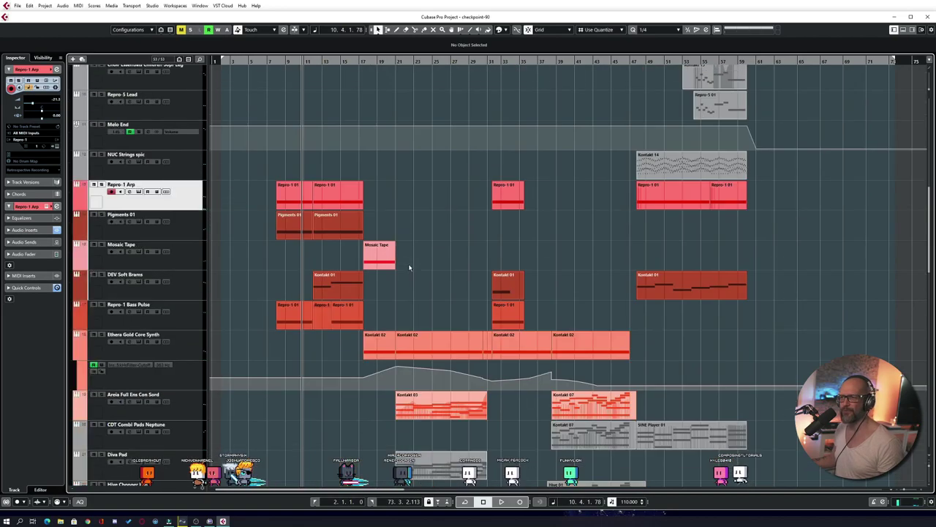
{"action": "left_click", "coordinate": [98, 231]}
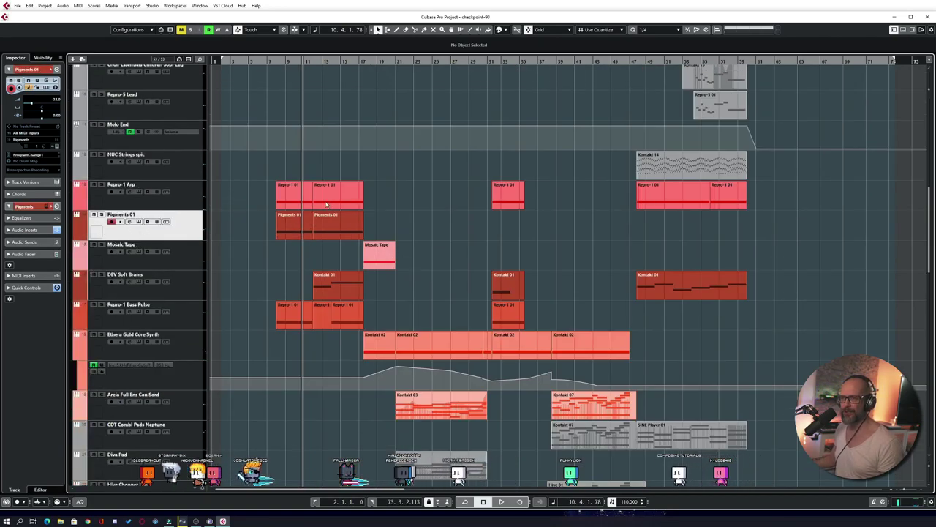
{"action": "key", "text": "ctrl+e"}
{"action": "left_click_drag", "start_coordinate": [387, 107], "coordinate": [371, 90]}
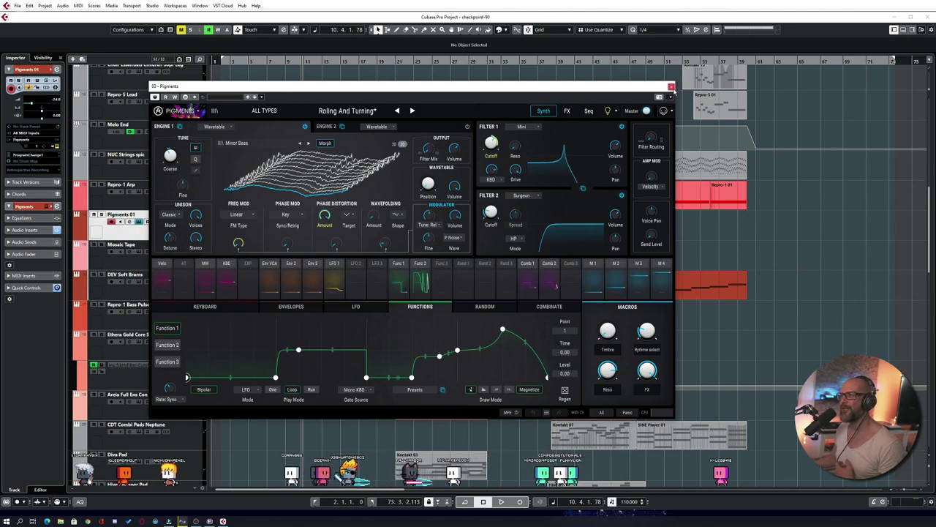
{"action": "left_click", "coordinate": [671, 87]}
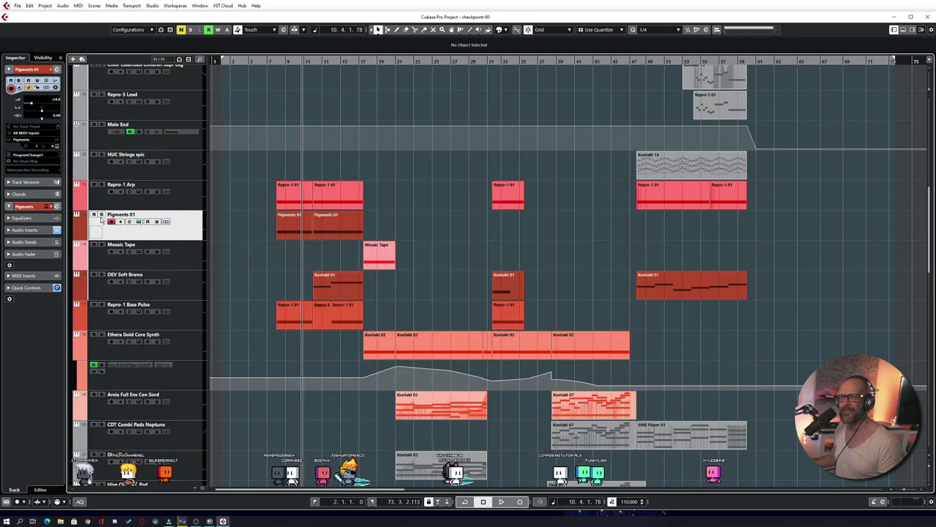
Solo the Pigments 01 track and bring up its Pigments instrument again for another look, closing it when finished
{"action": "left_click", "coordinate": [121, 222]}
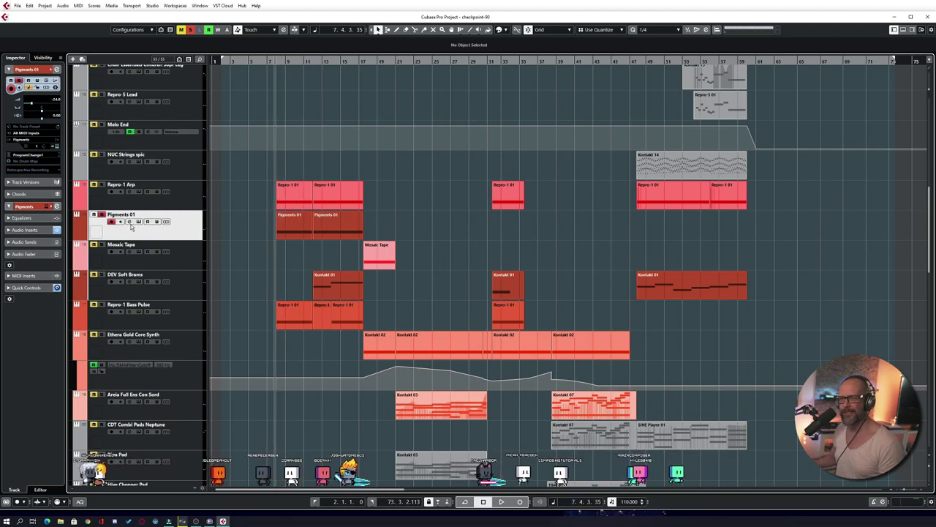
{"action": "left_click", "coordinate": [139, 224]}
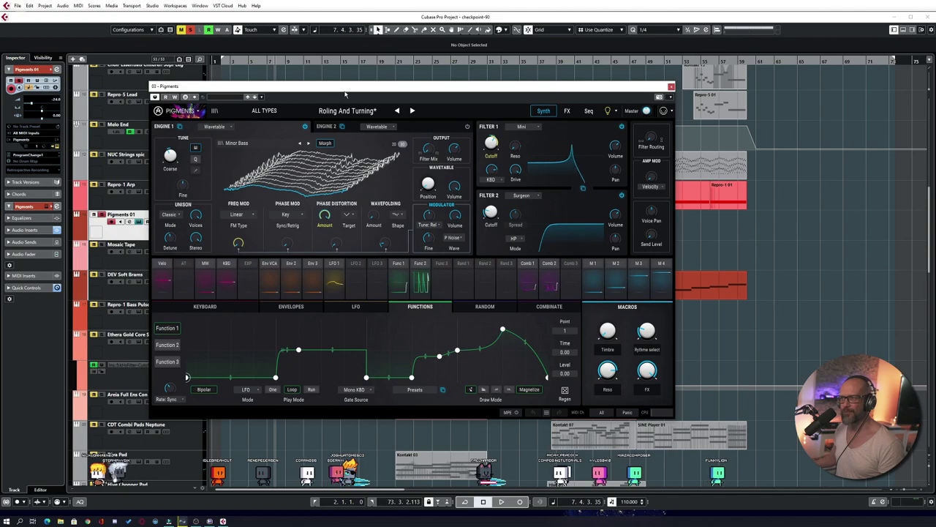
{"action": "left_click_drag", "start_coordinate": [348, 95], "coordinate": [338, 89]}
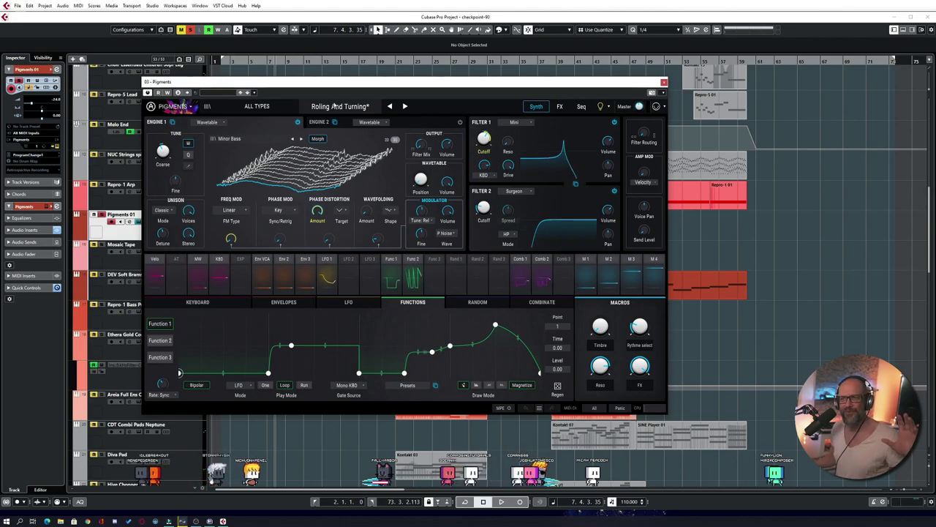
{"action": "left_click", "coordinate": [664, 81]}
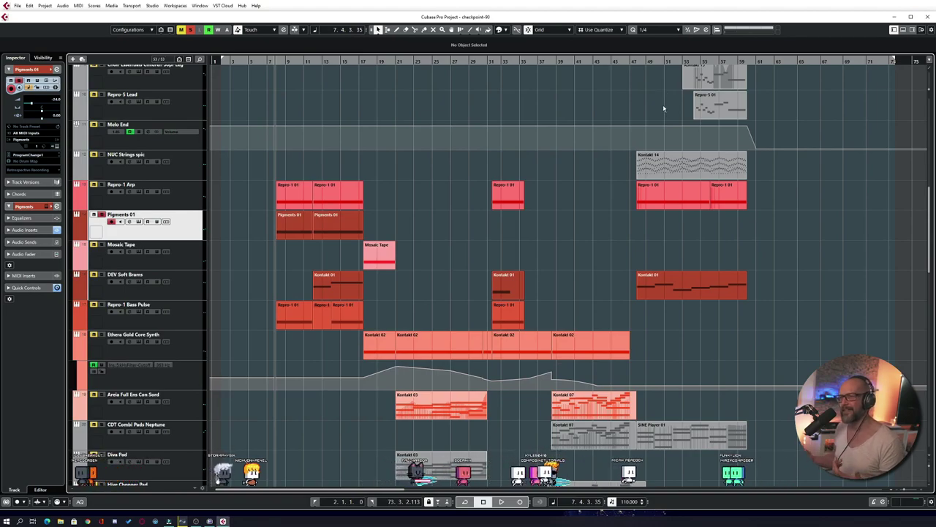
Play the soloed Pigments 01 part from shortly before bar 8 and stop after a few bars
{"action": "key", "text": "KP_Subtract"}
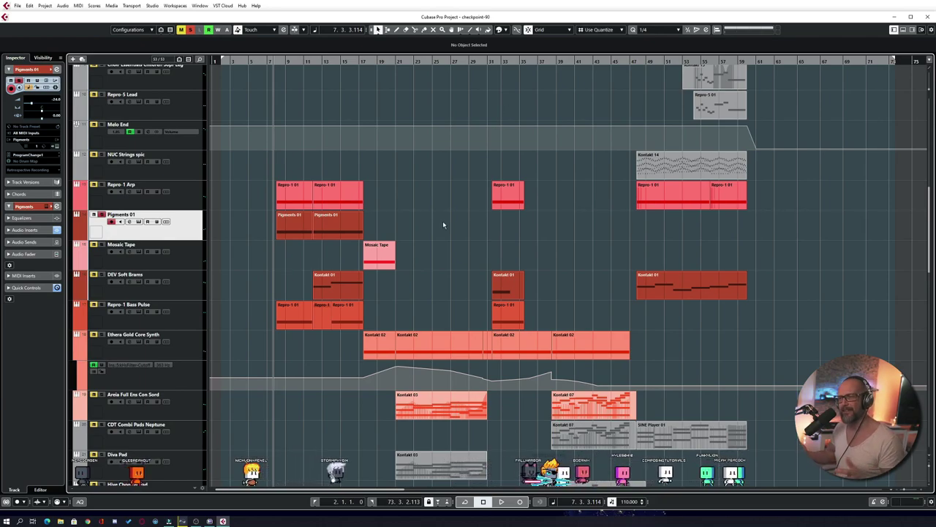
{"action": "key", "text": "space"}
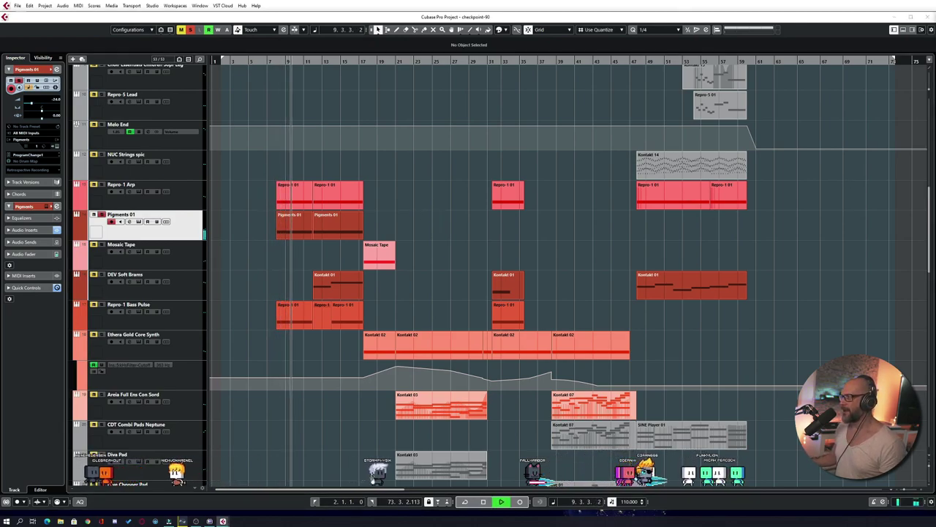
{"action": "key", "text": "space"}
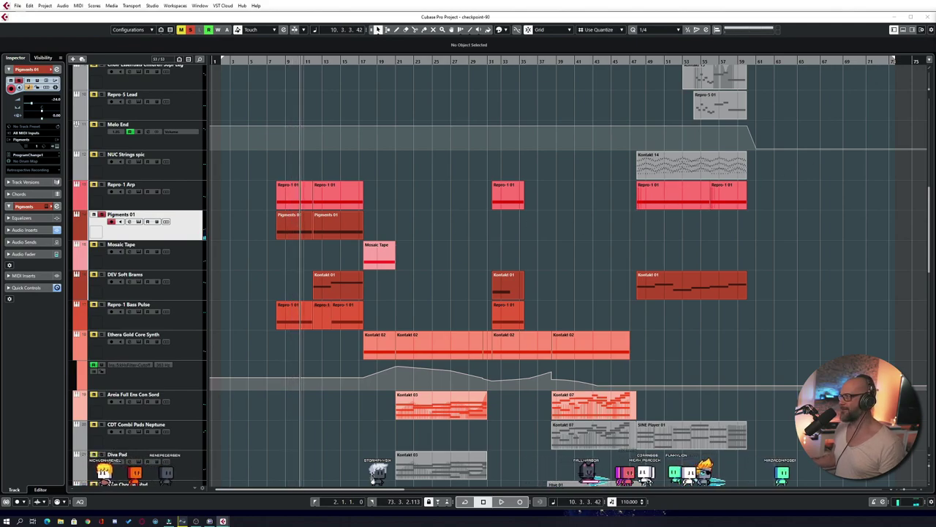
Examine the kHs Filter and ValhallaShimmer windows side by side while playing the soloed Pigments 01 part, and close both
{"action": "left_click_drag", "start_coordinate": [933, 181], "coordinate": [471, 109]}
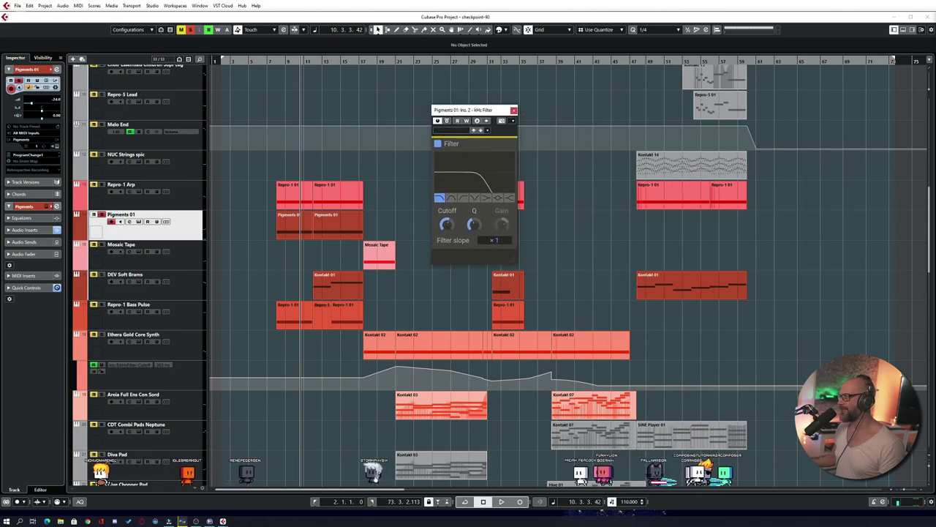
{"action": "left_click_drag", "start_coordinate": [632, 143], "coordinate": [490, 279]}
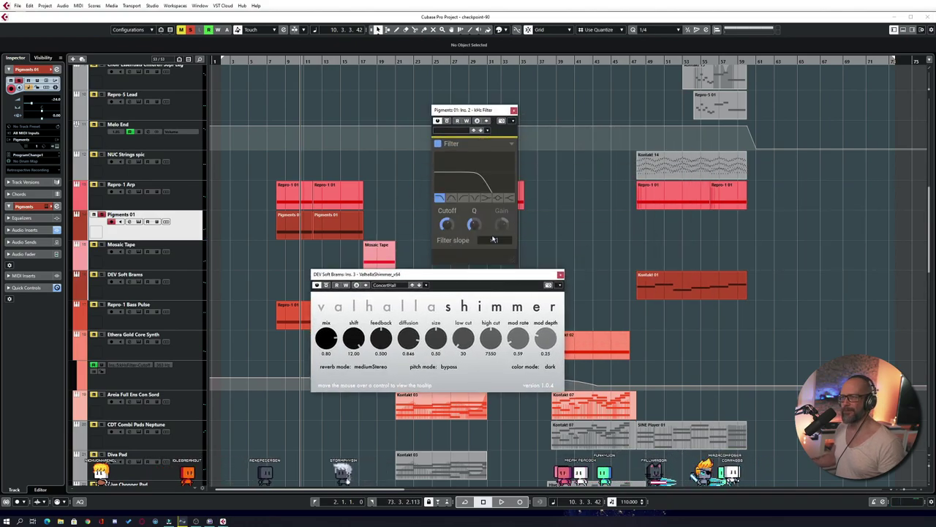
{"action": "key", "text": "space"}
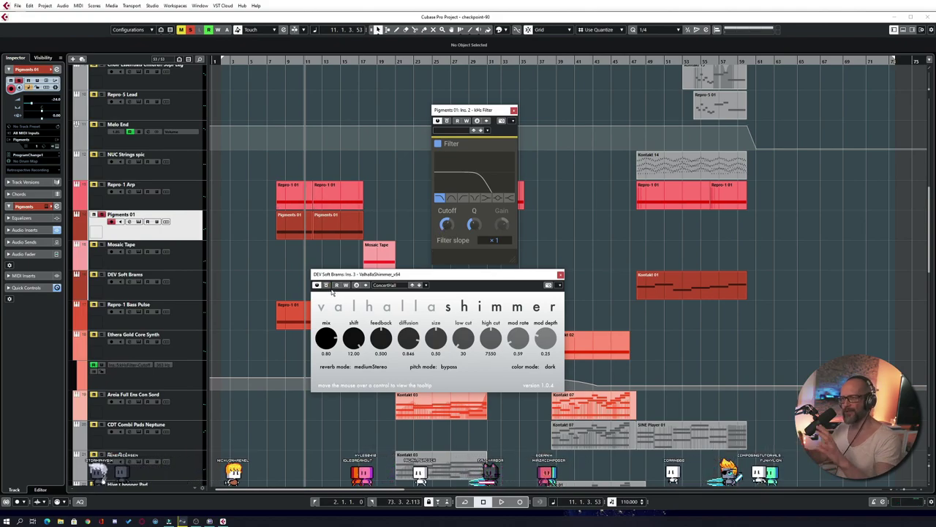
{"action": "key", "text": "KP_Subtract"}
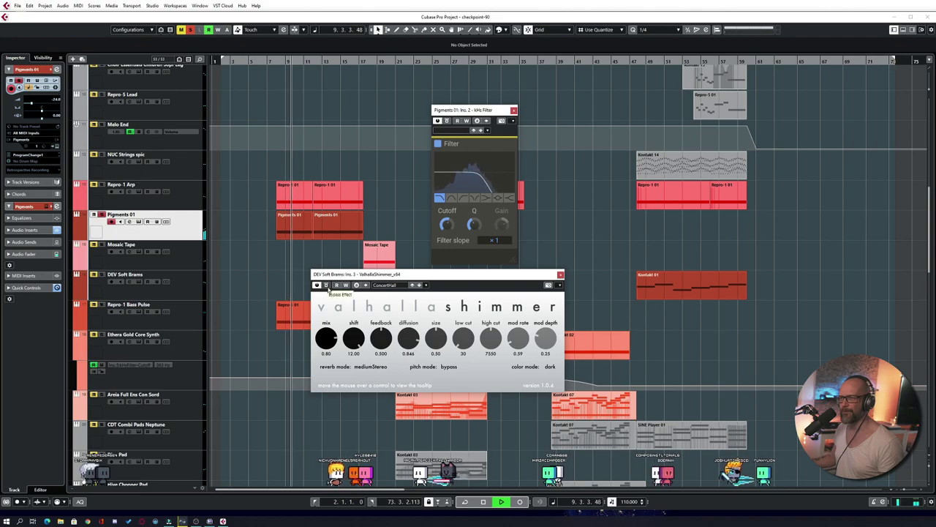
{"action": "key", "text": "space"}
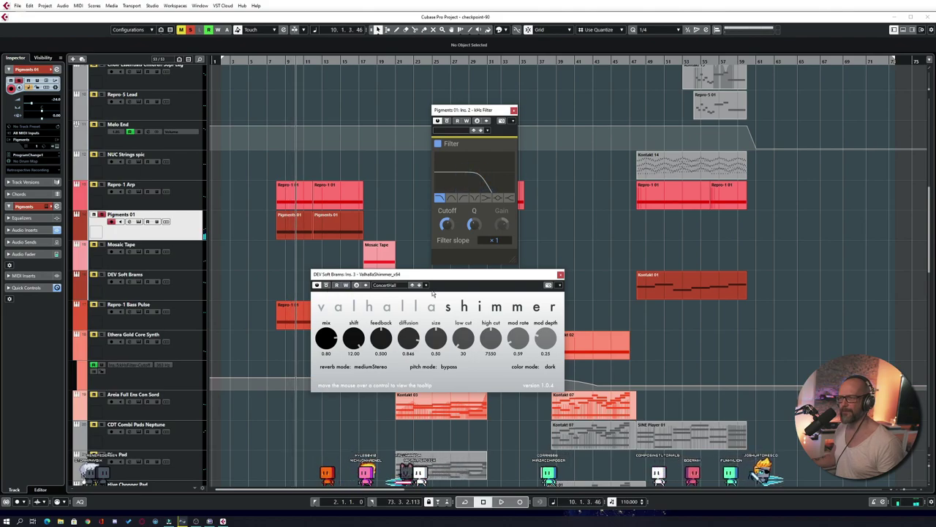
{"action": "left_click", "coordinate": [561, 275]}
{"action": "left_click", "coordinate": [514, 110]}
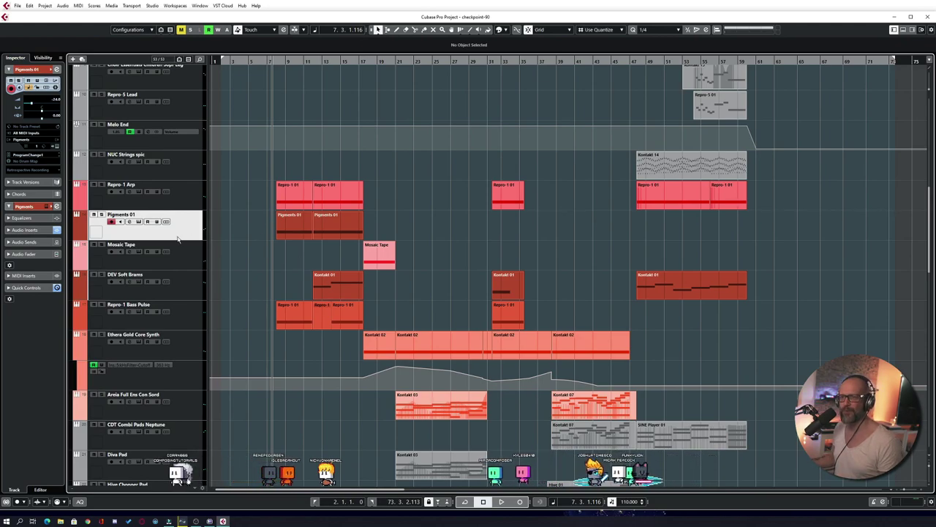
Move from the Mosaic Tape track to the soloed Repro-1 Bass Pulse and look over its BL Original Sin preset in Repro-1
{"action": "left_click", "coordinate": [191, 262]}
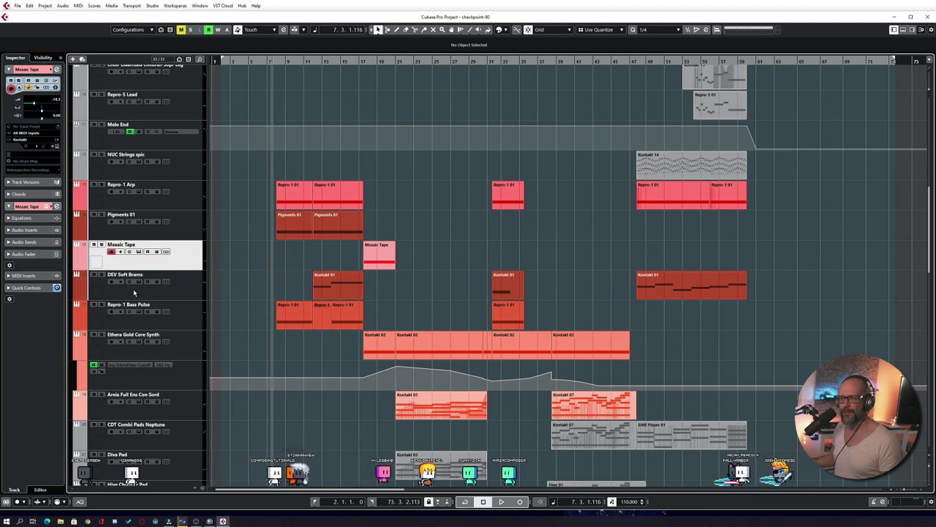
{"action": "scroll", "coordinate": [239, 298], "scroll_direction": "down", "scroll_amount": 3}
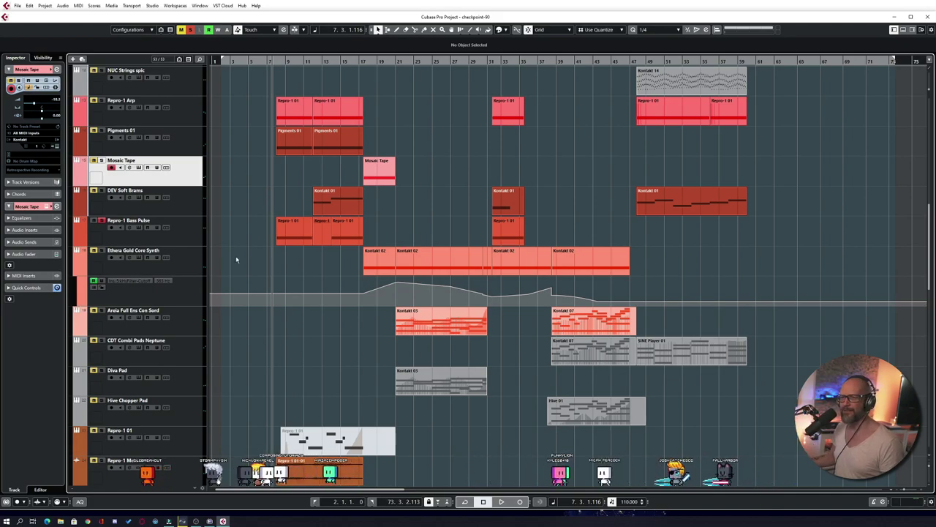
{"action": "left_click", "coordinate": [161, 242]}
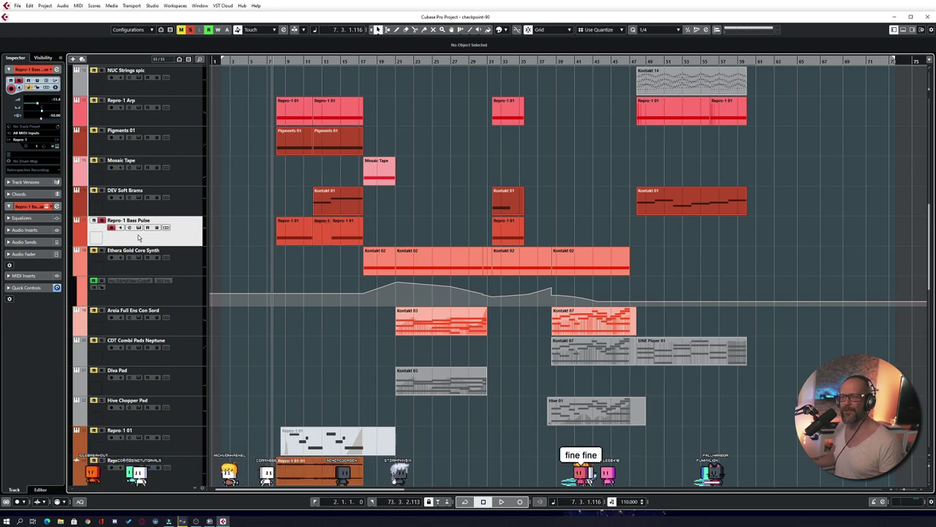
{"action": "left_click", "coordinate": [138, 228]}
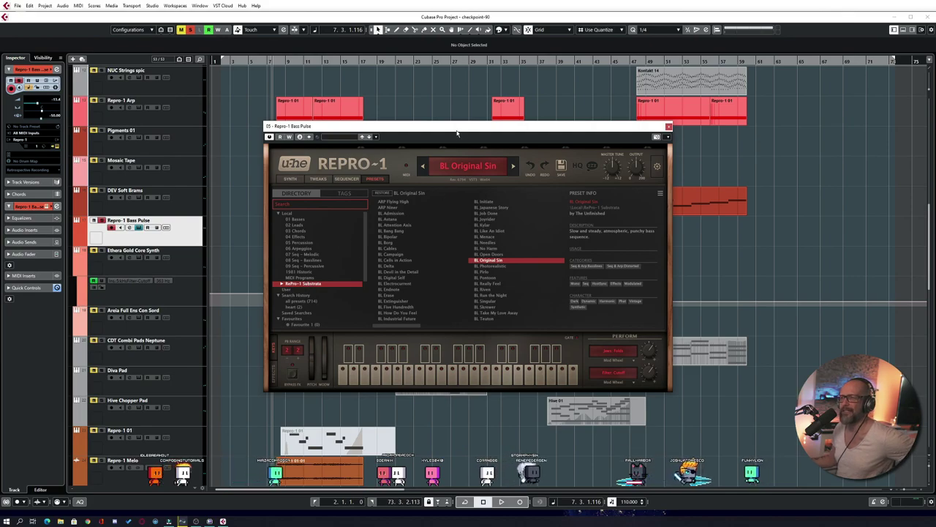
{"action": "left_click_drag", "start_coordinate": [455, 128], "coordinate": [440, 135]}
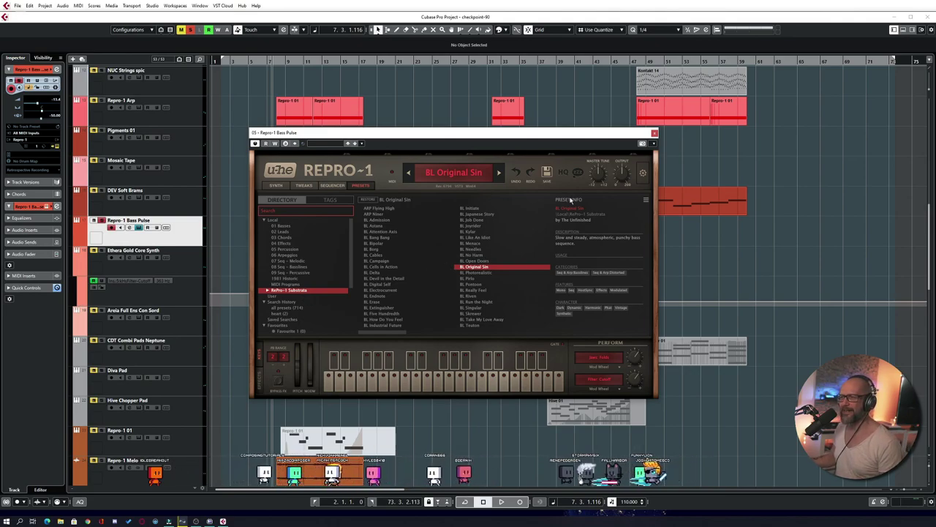
{"action": "mouse_move", "coordinate": [395, 332]}
{"action": "left_mouse_down"}
{"action": "mouse_move", "coordinate": [515, 332]}
{"action": "mouse_move", "coordinate": [399, 335]}
{"action": "left_mouse_up"}
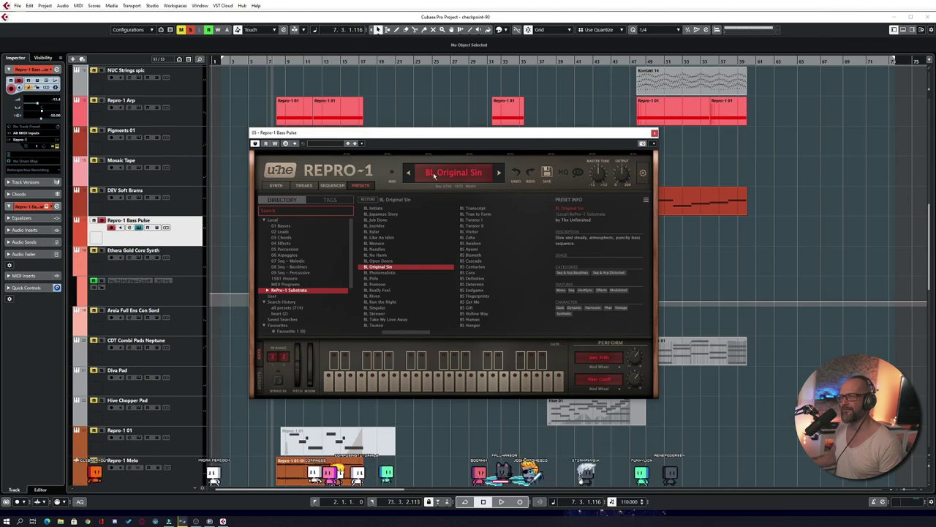
{"action": "left_click", "coordinate": [654, 134]}
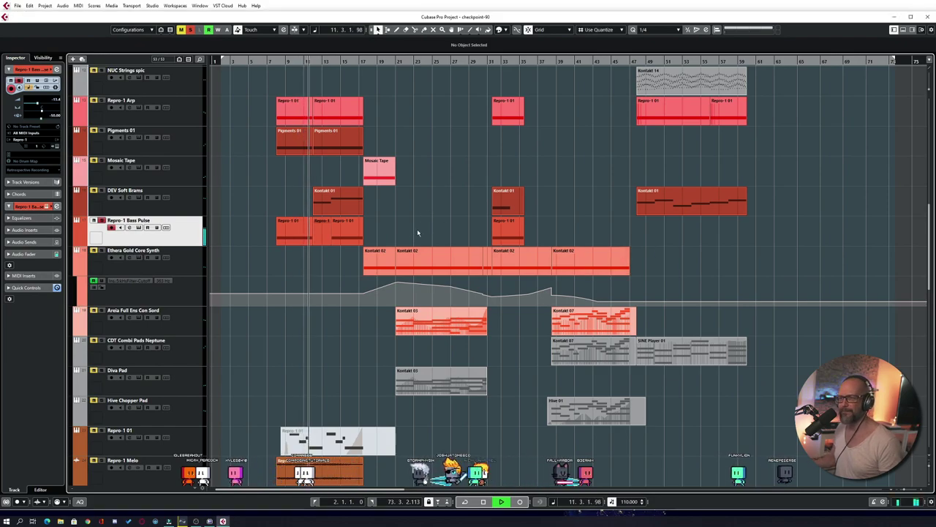
Stop the soloed Repro-1 Bass Pulse, clear the solo and play it together with the Repro-1 Arp and Pigments 01 parts
{"action": "key", "text": "space"}
{"action": "scroll", "coordinate": [139, 194], "scroll_direction": "up", "scroll_amount": 3}
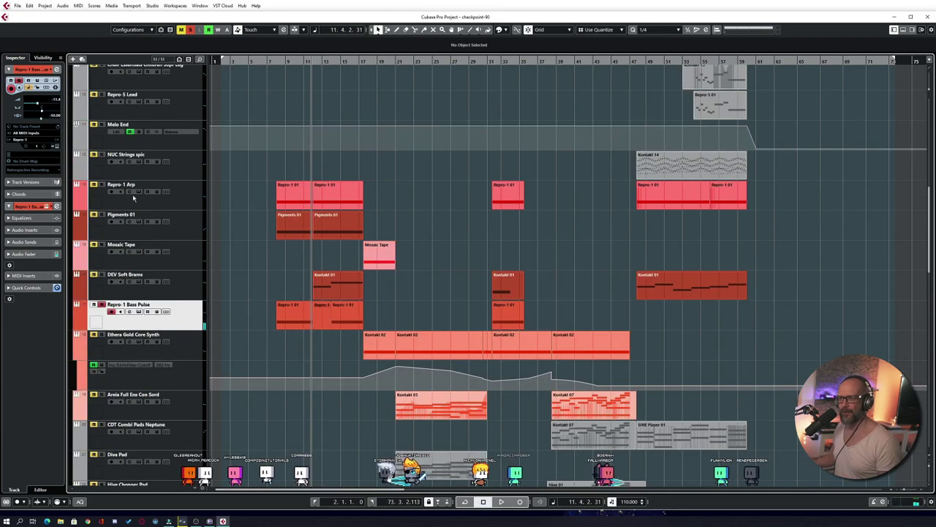
{"action": "key", "text": "KP_Subtract"}
{"action": "key", "text": "space"}
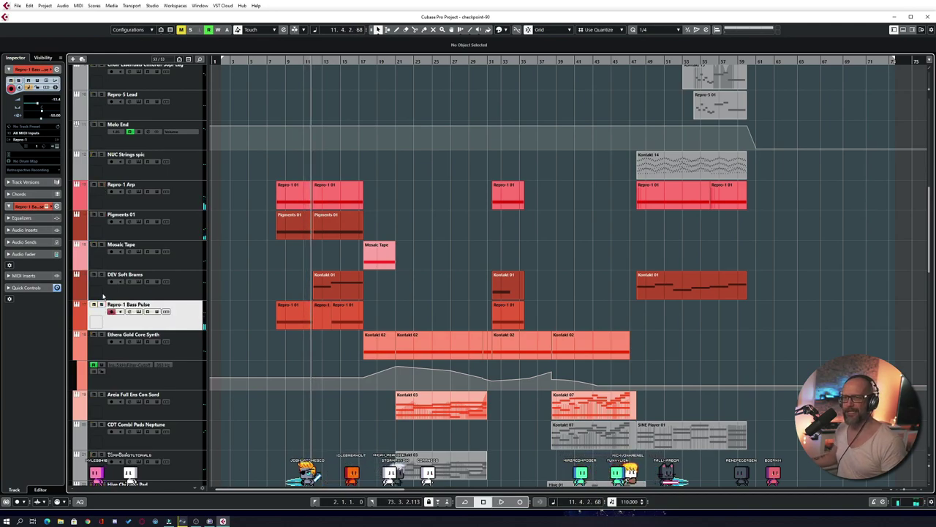
{"action": "scroll", "coordinate": [164, 290], "scroll_direction": "up", "scroll_amount": 10}
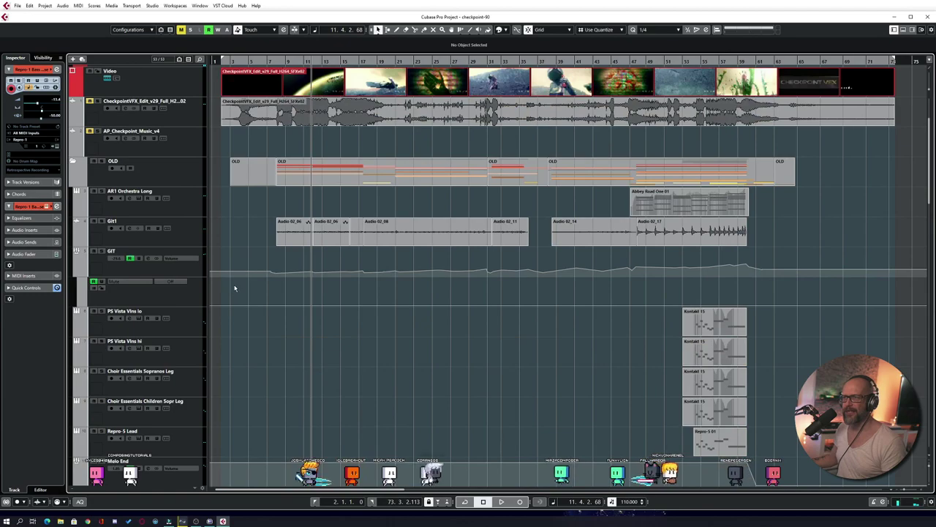
Show the video picture and play the Repro-1 Arp, Pigments 01 and Repro-1 Bass Pulse parts against it from shortly before bar 8
{"action": "key", "text": "F8"}
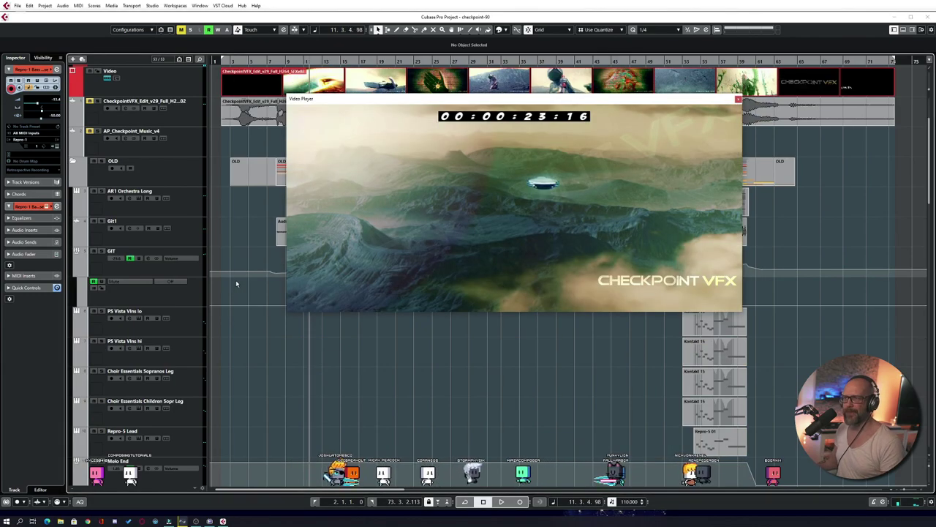
{"action": "key", "text": "KP_Subtract"}
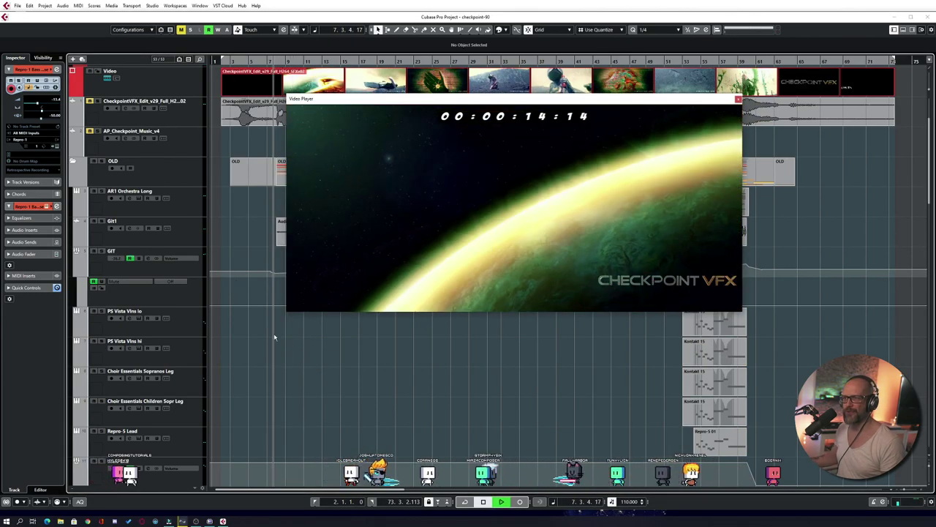
{"action": "scroll", "coordinate": [310, 389], "scroll_direction": "down", "scroll_amount": 3}
{"action": "key", "text": "space"}
{"action": "scroll", "coordinate": [311, 370], "scroll_direction": "down", "scroll_amount": 8}
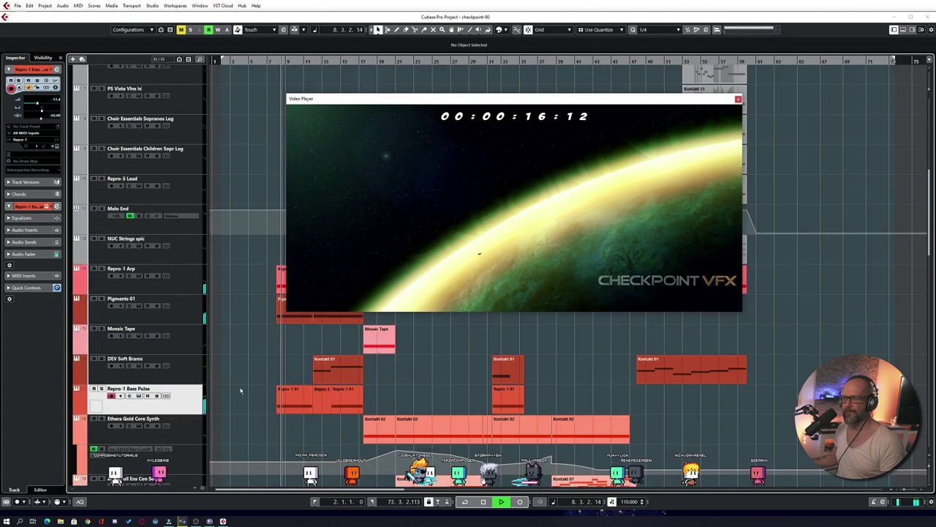
{"action": "scroll", "coordinate": [269, 369], "scroll_direction": "up", "scroll_amount": 3}
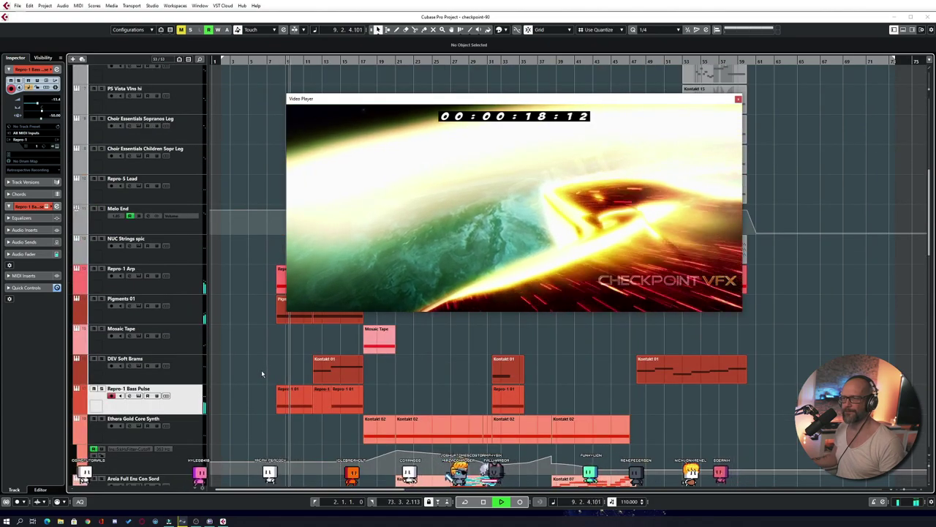
Solo the DEV Soft Brams track during playback to hear its part alone, and clear the solo
{"action": "left_click", "coordinate": [189, 368]}
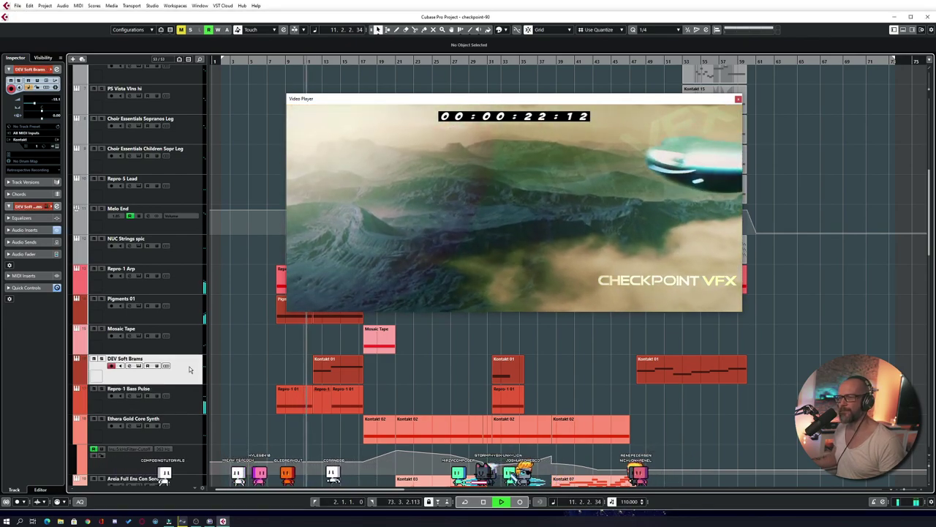
{"action": "left_click", "coordinate": [102, 358]}
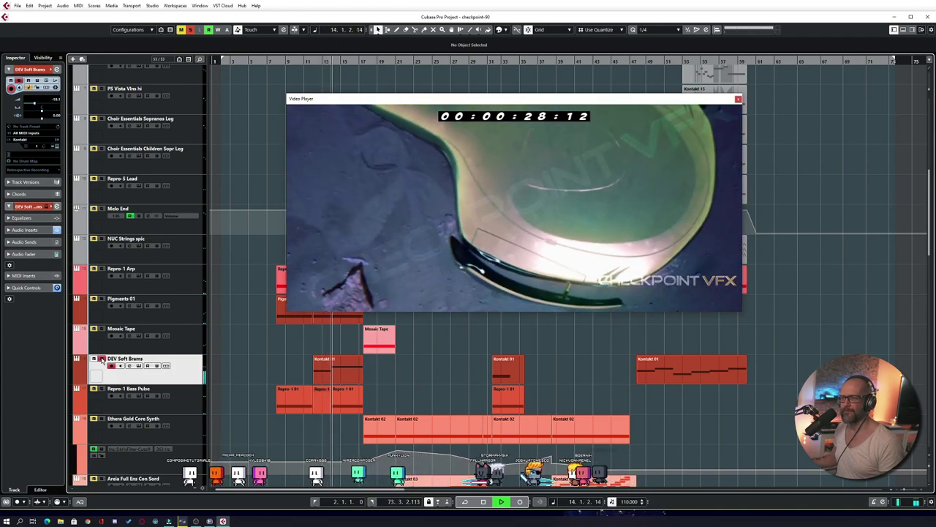
{"action": "left_click", "coordinate": [102, 358]}
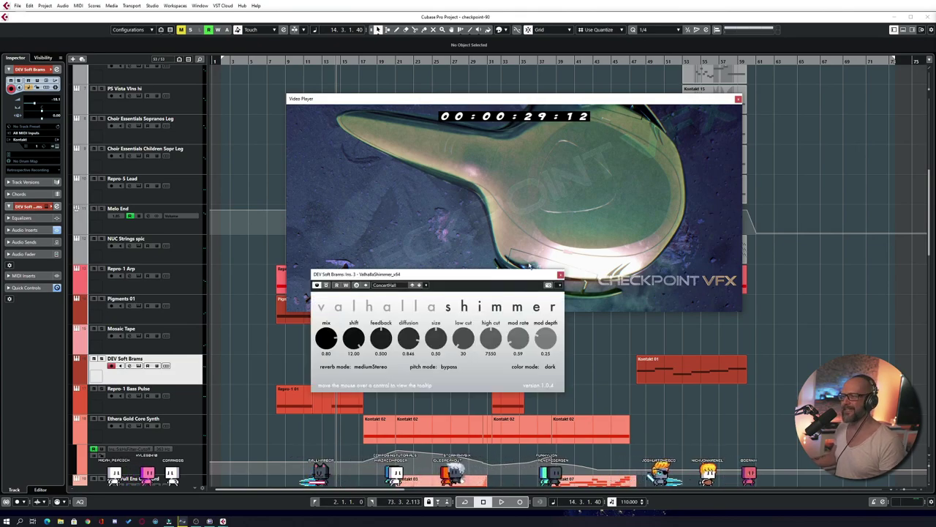
Move the ValhallaShimmer window clear of the DEV Soft Brams part, bypass the reverb and play the soloed part from shortly before bar 12
{"action": "left_click_drag", "start_coordinate": [542, 274], "coordinate": [375, 192]}
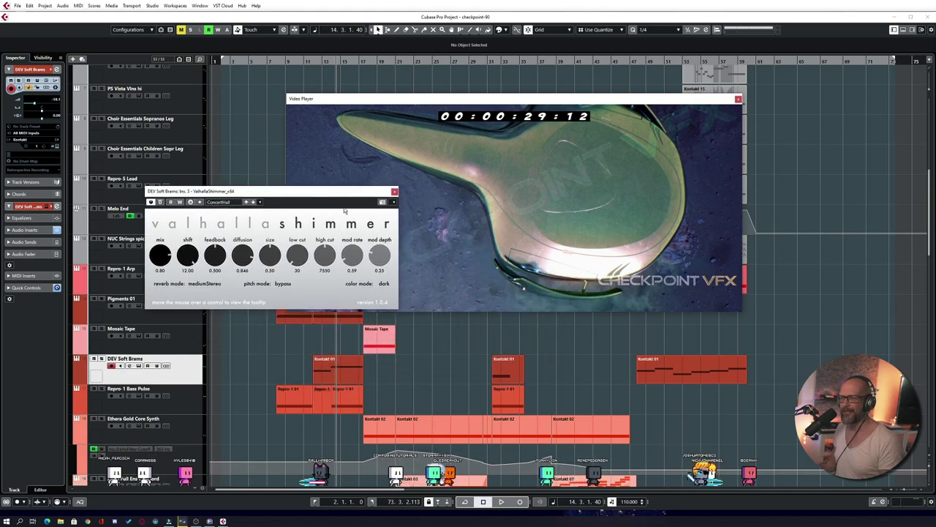
{"action": "key", "text": "KP_Subtract"}
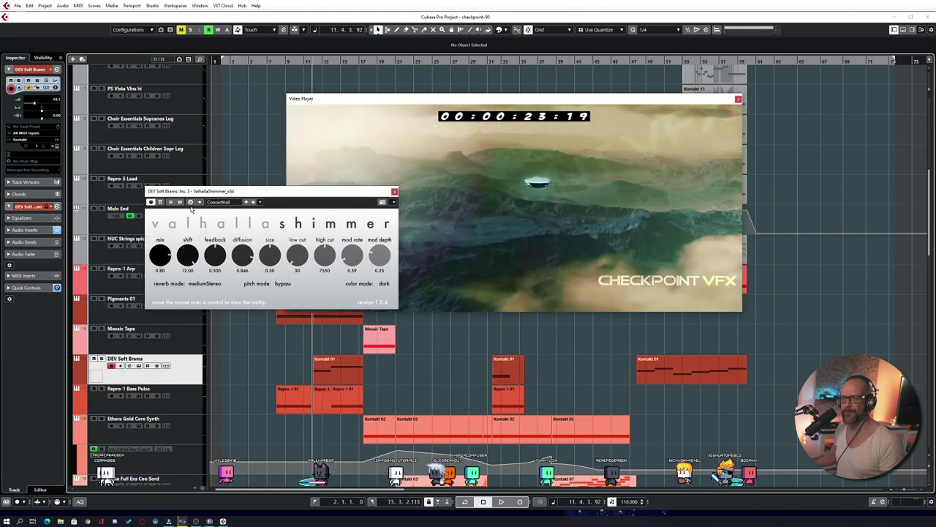
{"action": "left_click", "coordinate": [159, 203]}
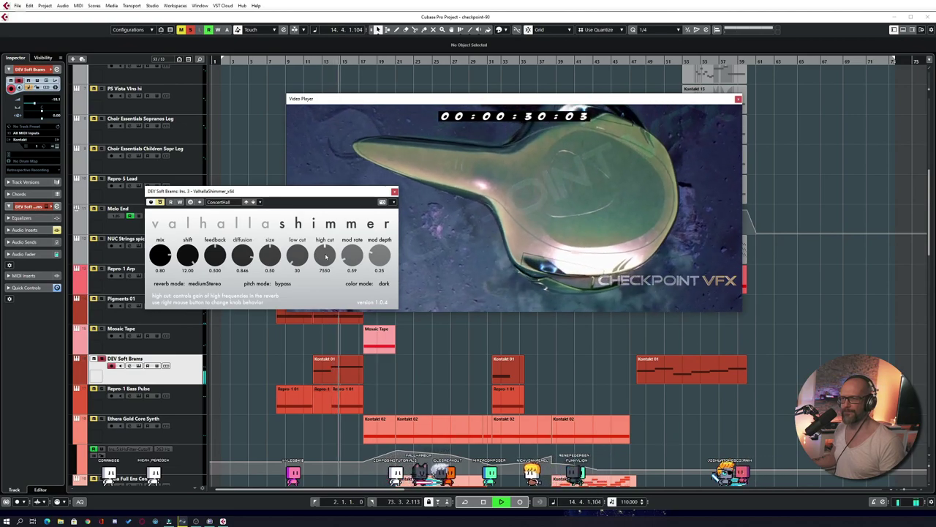
{"action": "key", "text": "space"}
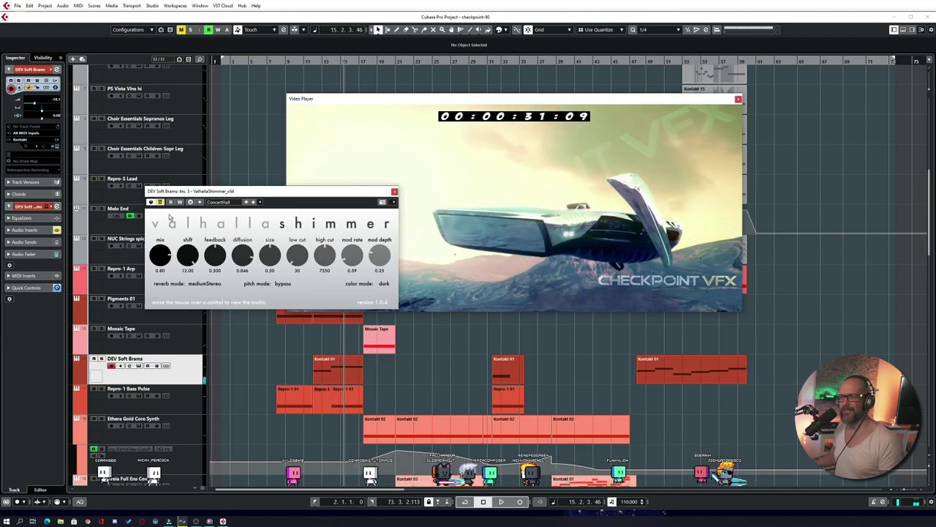
Replay the soloed DEV Soft Brams part with ValhallaShimmer active again, stop, and close the reverb window
{"action": "key", "text": "KP_Subtract"}
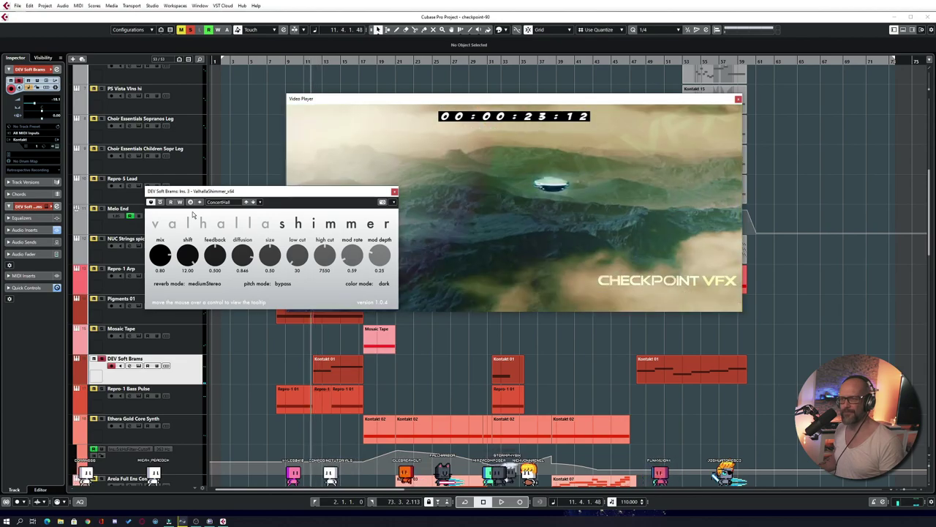
{"action": "key", "text": "space"}
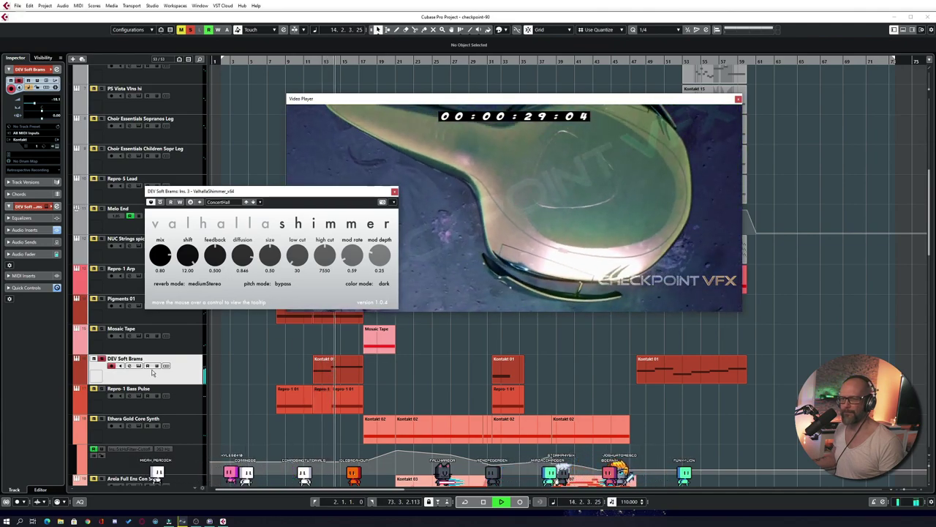
{"action": "key", "text": "space"}
{"action": "left_click", "coordinate": [394, 191]}
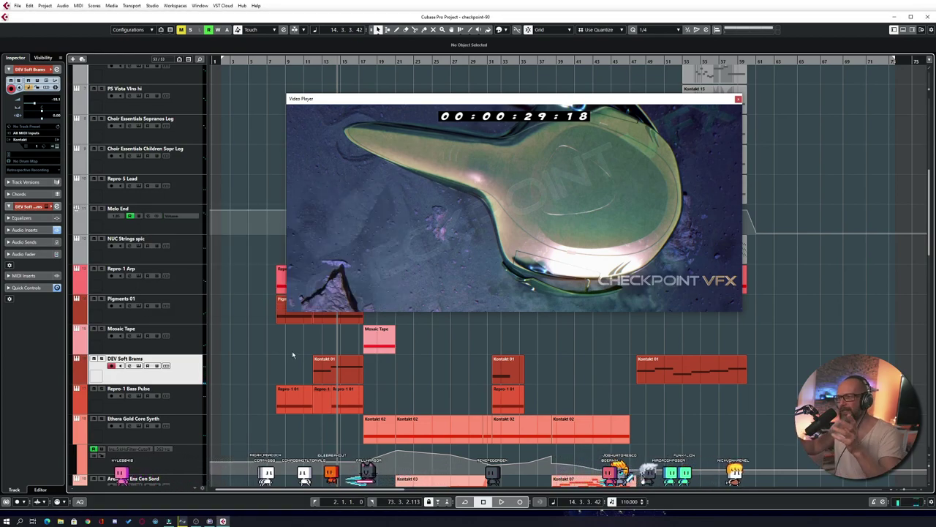
Close the video picture, move on to the Repro-1 Melo track and look over the tracks below it
{"action": "scroll", "coordinate": [278, 359], "scroll_direction": "down", "scroll_amount": 2}
{"action": "scroll", "coordinate": [276, 360], "scroll_direction": "up", "scroll_amount": 2}
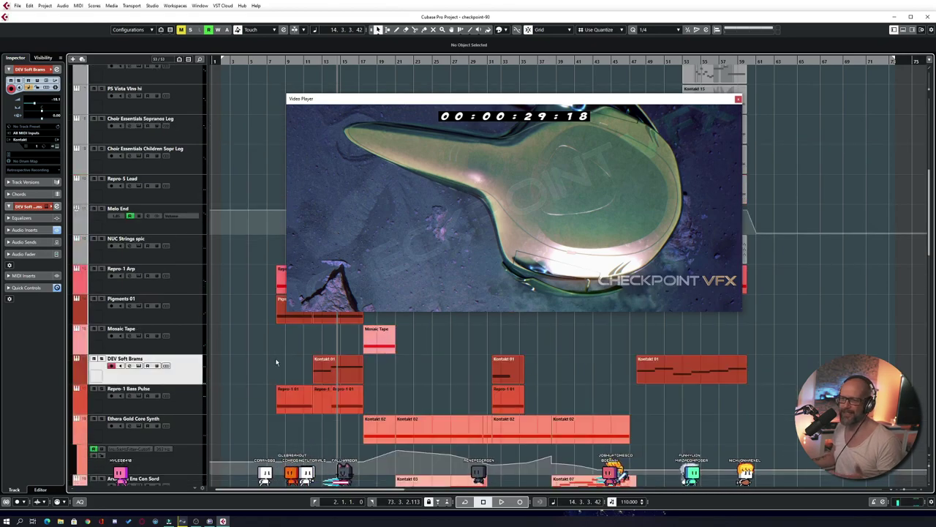
{"action": "key", "text": "Down"}
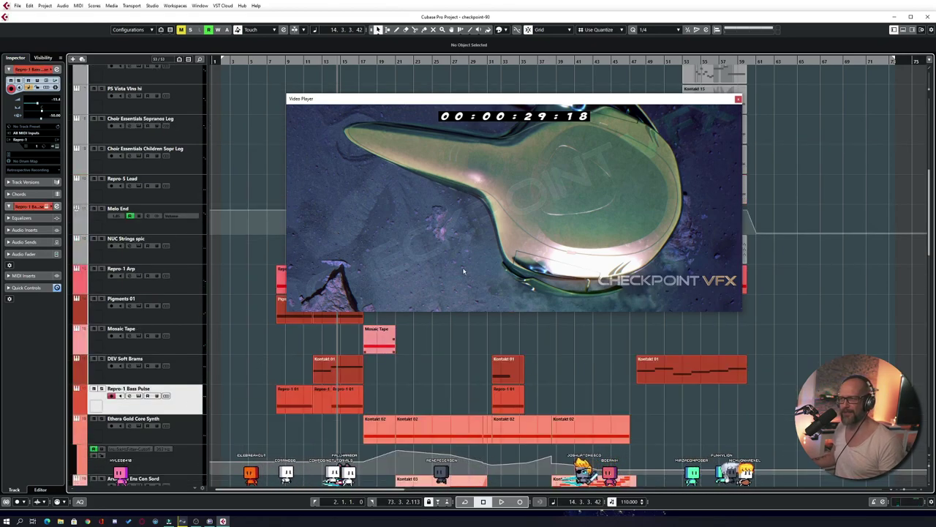
{"action": "left_click", "coordinate": [738, 98]}
{"action": "scroll", "coordinate": [419, 320], "scroll_direction": "down", "scroll_amount": 8}
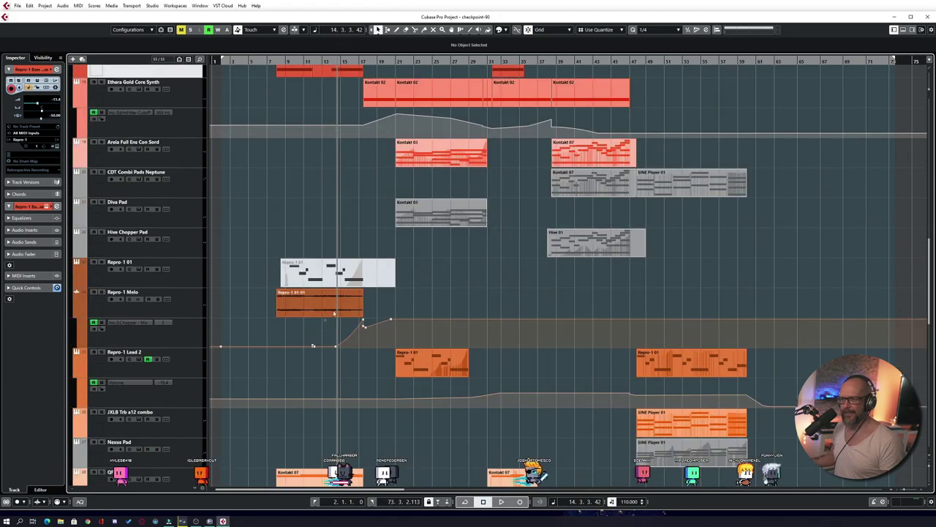
{"action": "left_click", "coordinate": [186, 313]}
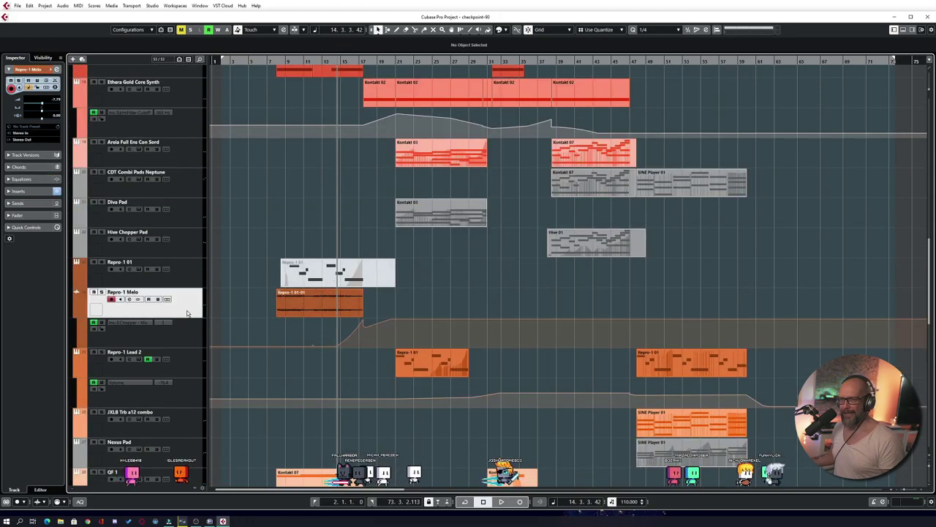
{"action": "scroll", "coordinate": [248, 309], "scroll_direction": "down", "scroll_amount": 3}
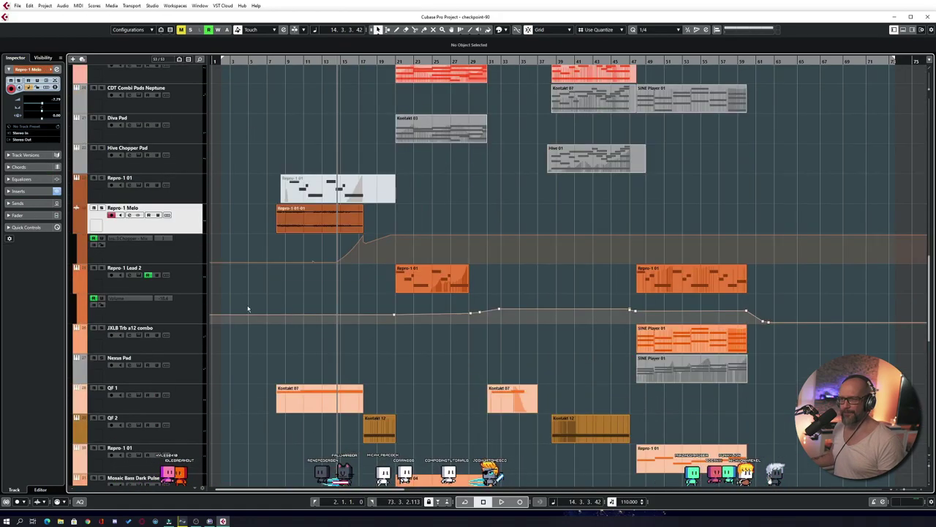
{"action": "scroll", "coordinate": [248, 314], "scroll_direction": "down", "scroll_amount": 15}
{"action": "scroll", "coordinate": [248, 315], "scroll_direction": "up", "scroll_amount": 15}
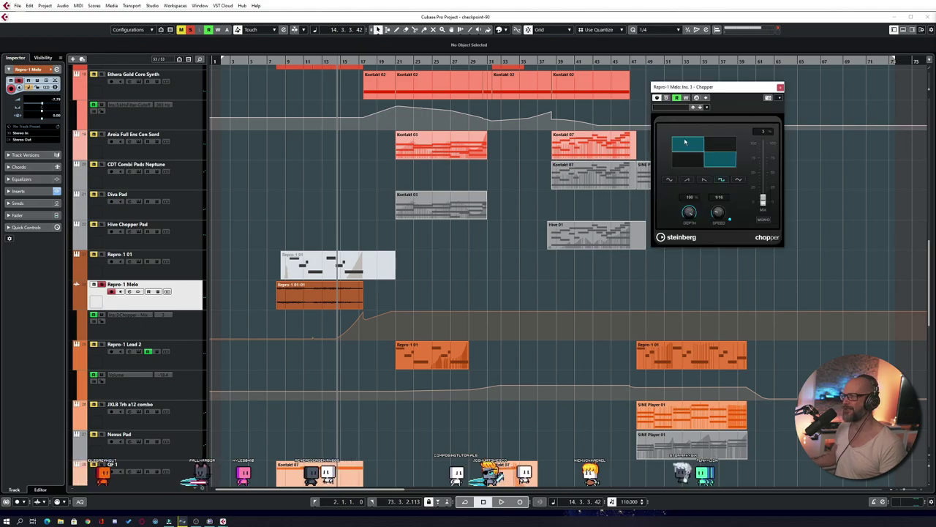
Examine the Chopper insert of the soloed Repro-1 Melo track beside its audio and mix automation, and play briefly from about bar 8
{"action": "left_click_drag", "start_coordinate": [719, 87], "coordinate": [299, 85]}
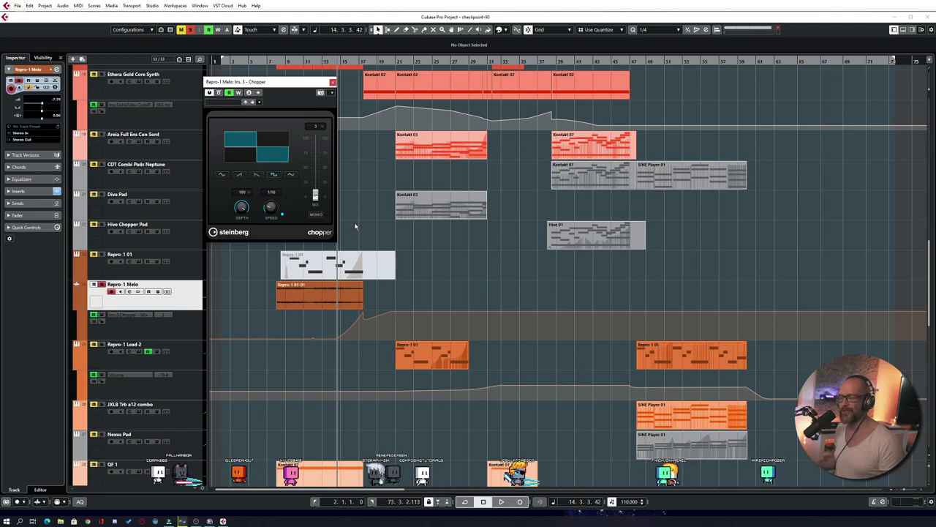
{"action": "key", "text": "space"}
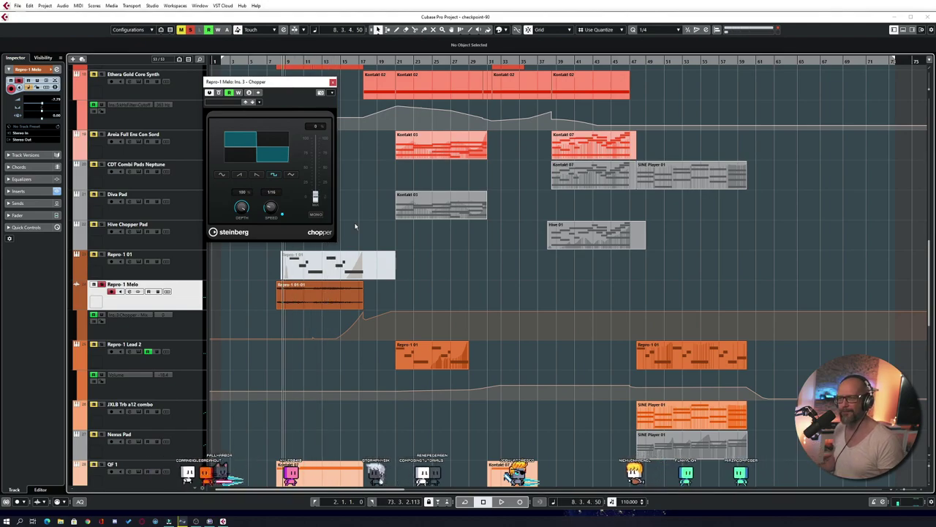
{"action": "key", "text": "KP_Subtract"}
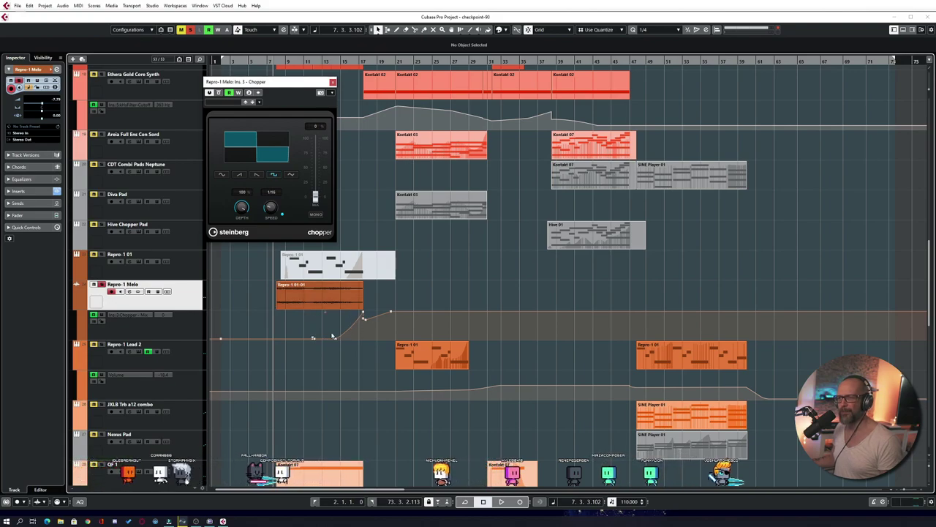
Unmute the MIDI part on the soloed Repro-1 01 track and play it from bar 8
{"action": "left_click", "coordinate": [322, 271]}
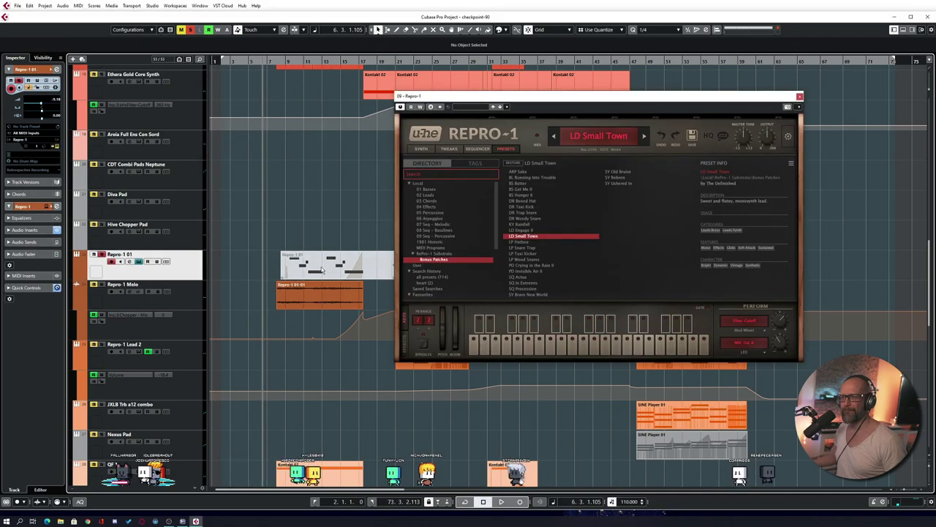
{"action": "left_click", "coordinate": [321, 268]}
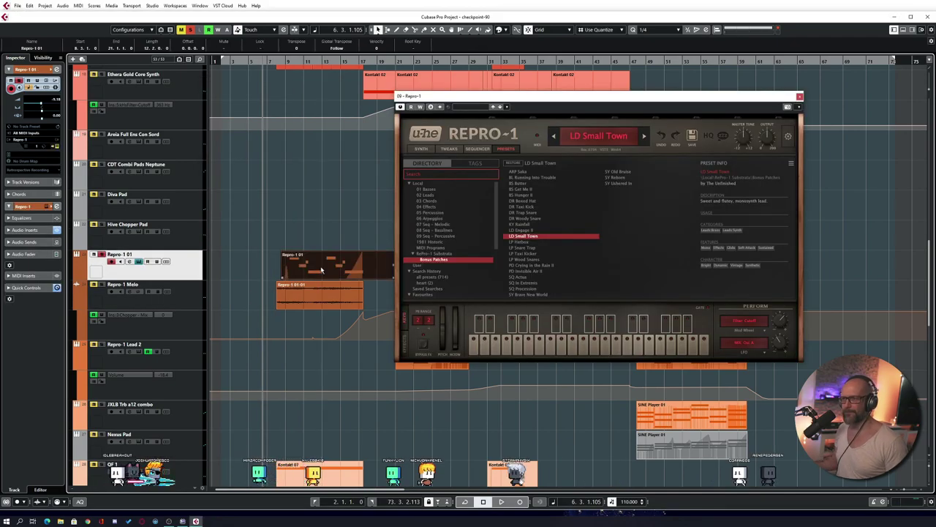
{"action": "left_click", "coordinate": [283, 62]}
{"action": "key", "text": "space"}
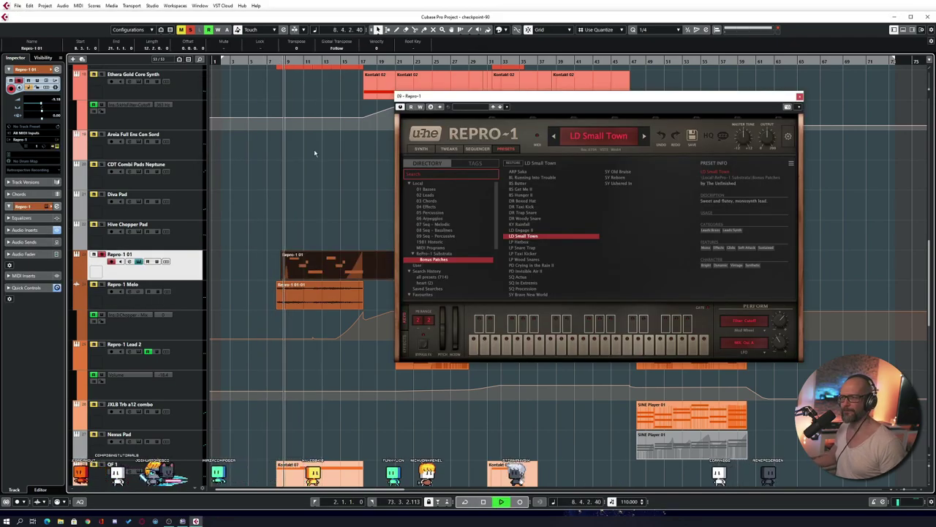
Place the ValhallaSupermassive window beside the Repro-1 window and keep listening to the Repro-1 01 part until bar 17
{"action": "left_click", "coordinate": [238, 277]}
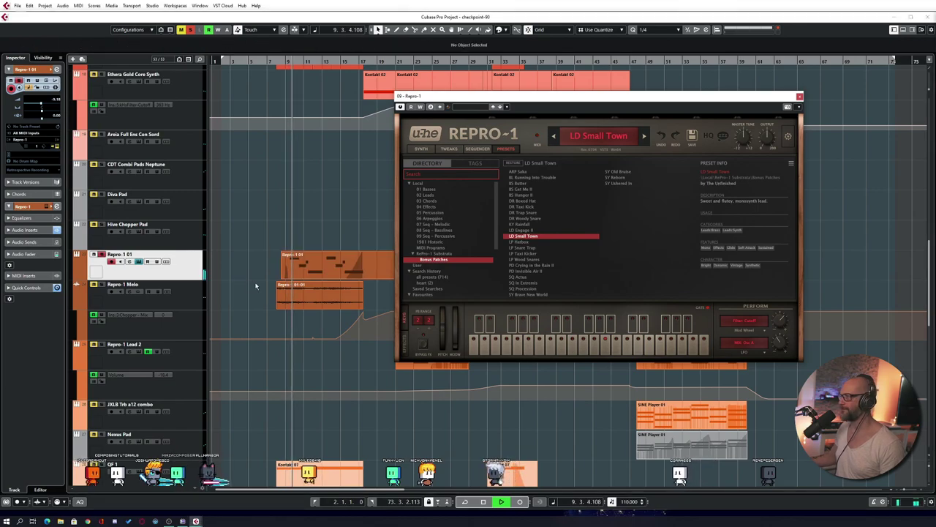
{"action": "left_click_drag", "start_coordinate": [784, 52], "coordinate": [320, 66]}
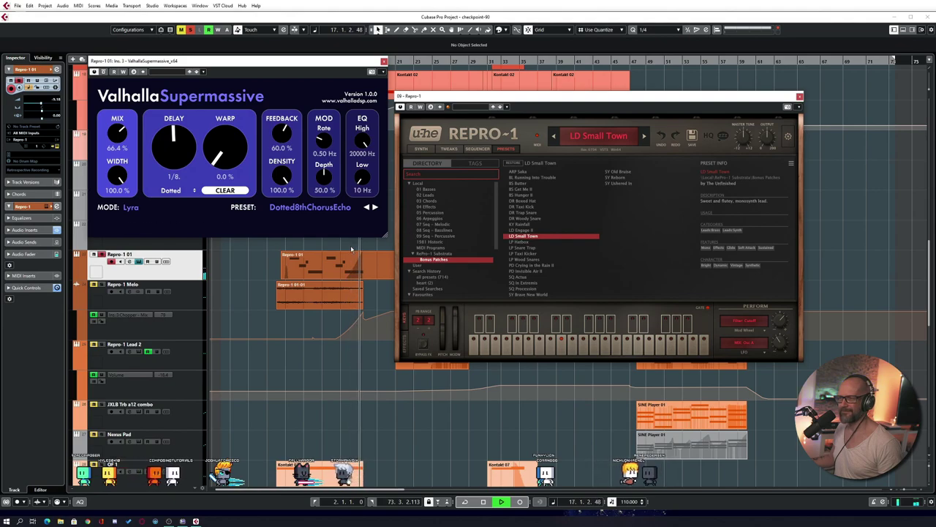
{"action": "key", "text": "space"}
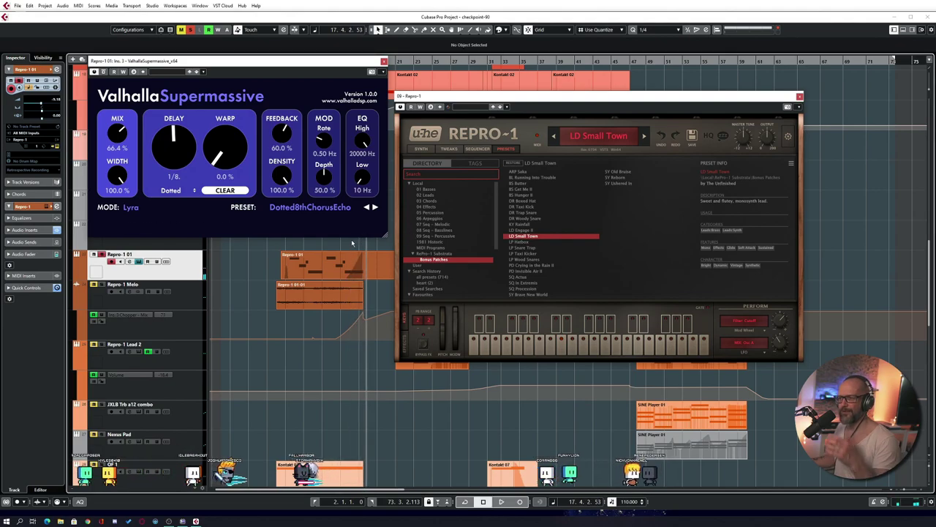
Replay the end of the Repro-1 01 part from bar 14 to bar 17 through ValhallaSupermassive
{"action": "left_click", "coordinate": [360, 258]}
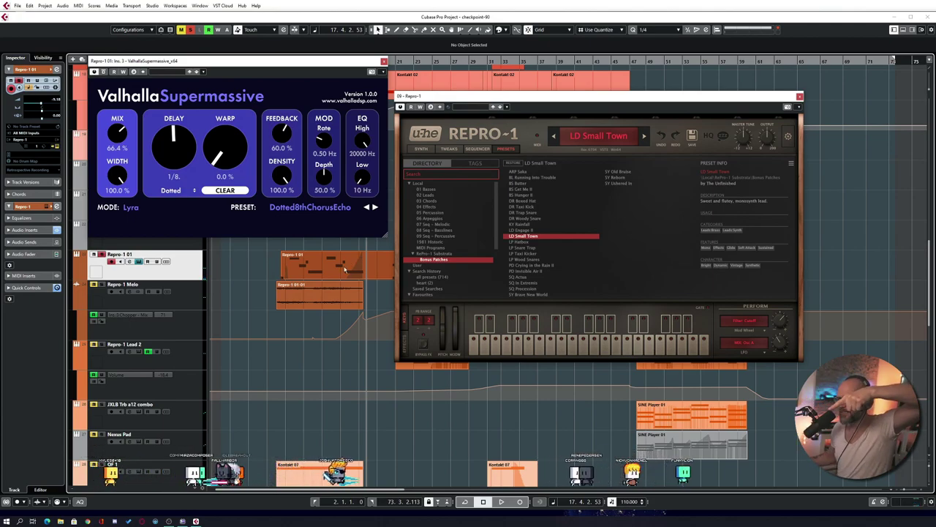
{"action": "left_click", "coordinate": [359, 290]}
{"action": "key", "text": "KP_Subtract"}
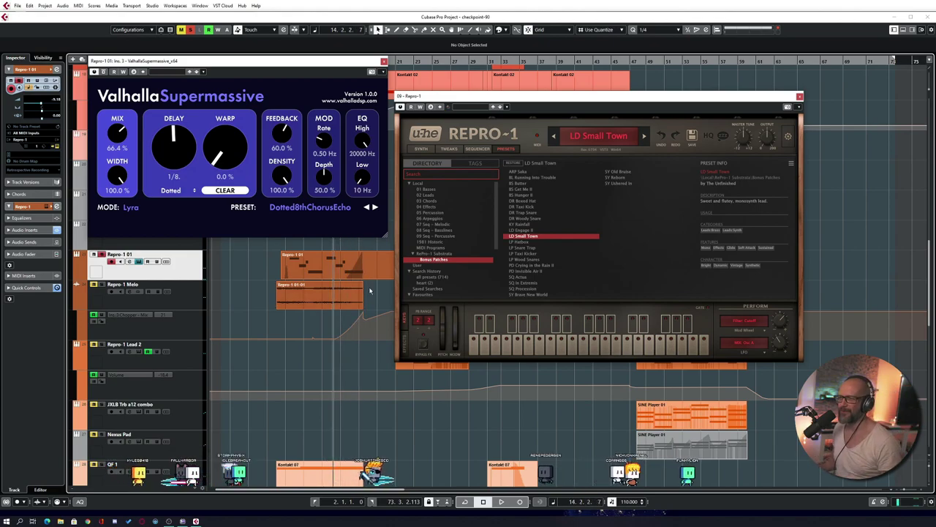
{"action": "key", "text": "space"}
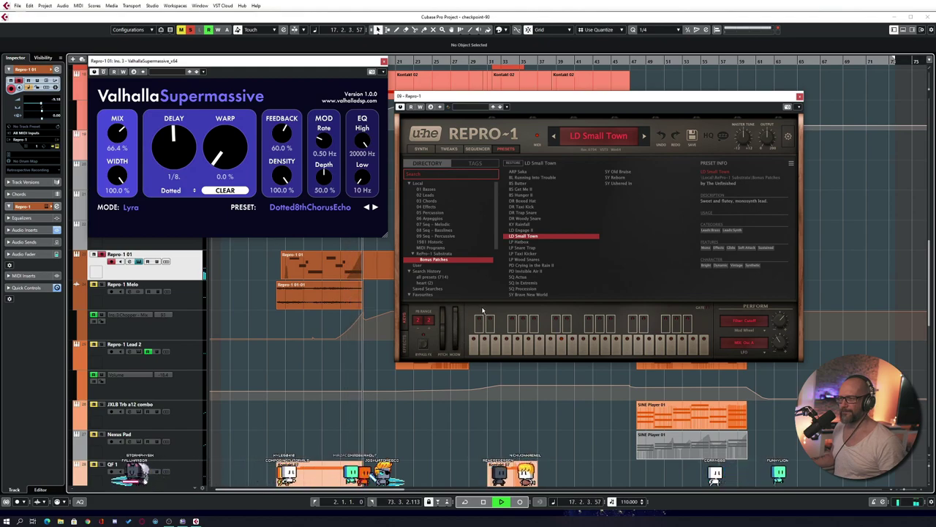
{"action": "key", "text": "space"}
Close the Repro-1 and ValhallaSupermassive windows, clear the solo and mute the MIDI part on the Repro-1 01 track
{"action": "left_click", "coordinate": [799, 95]}
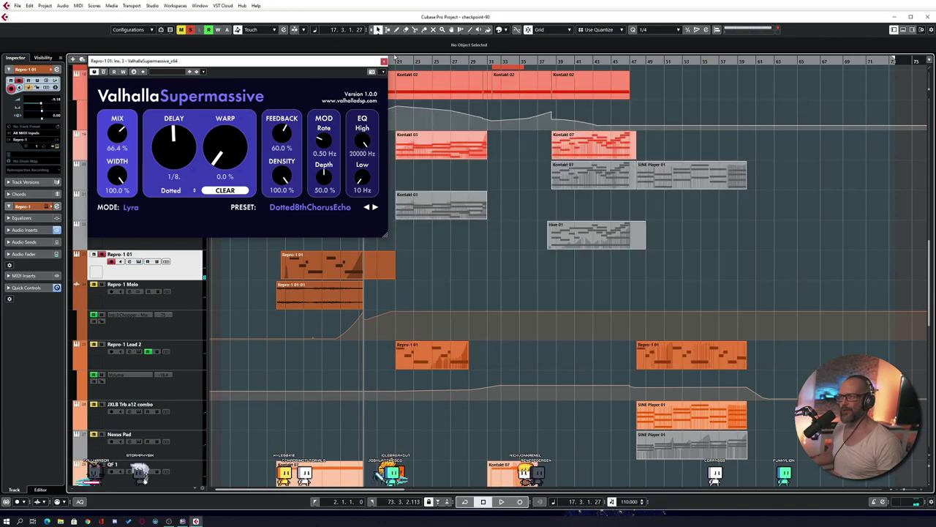
{"action": "left_click", "coordinate": [384, 61]}
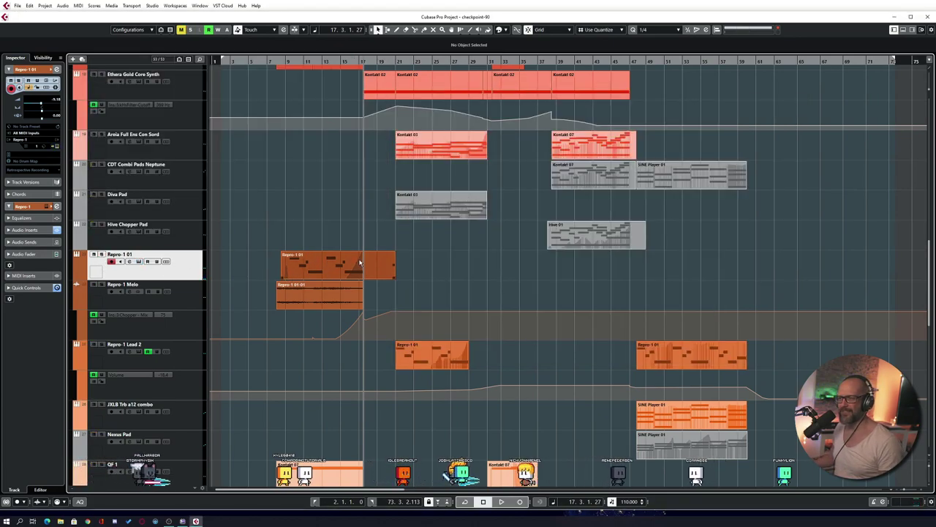
{"action": "left_click", "coordinate": [307, 265]}
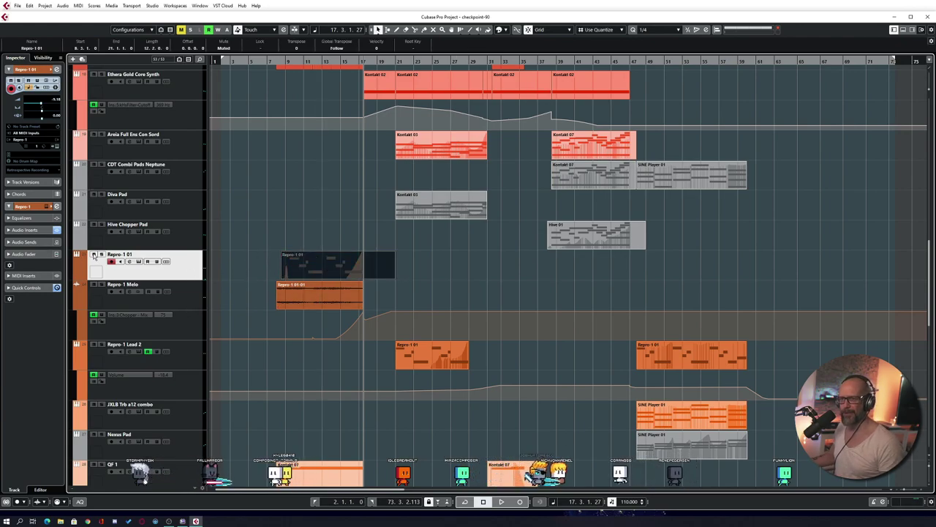
Solo the Repro-1 Melo track and play its audio part through to the end at bar 17
{"action": "left_click", "coordinate": [246, 265]}
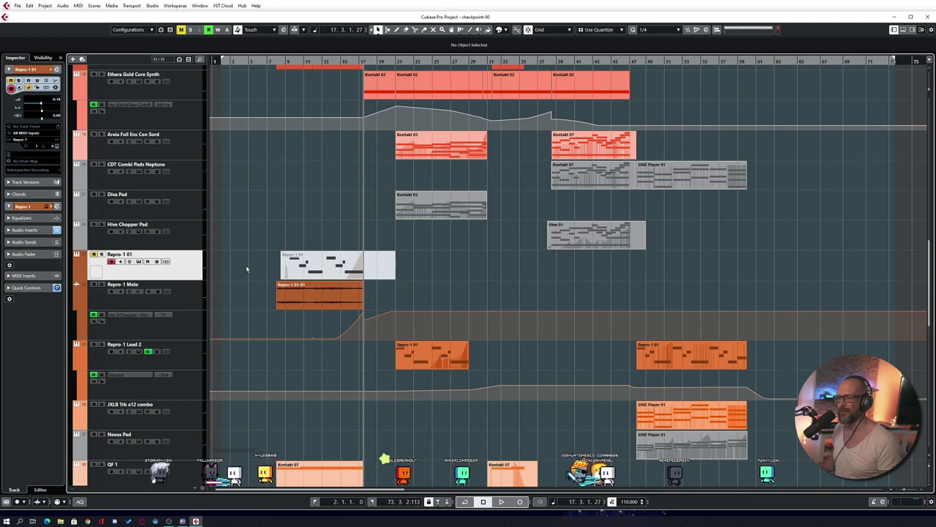
{"action": "key", "text": "KP_Subtract"}
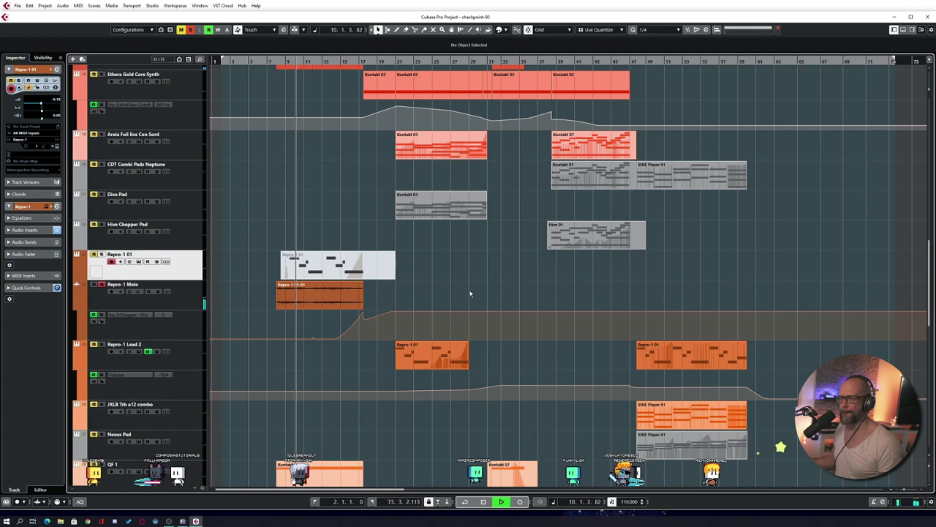
{"action": "key", "text": "h"}
{"action": "key", "text": "h"}
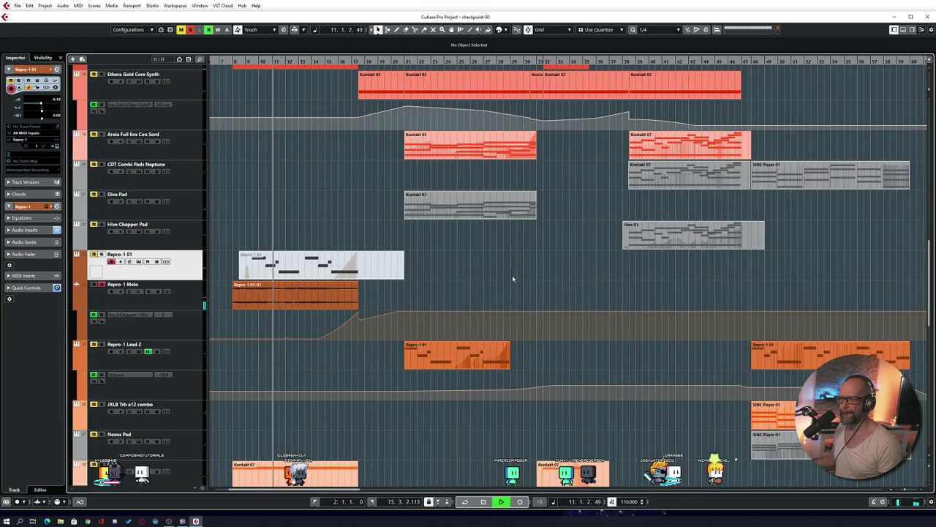
{"action": "scroll", "coordinate": [513, 279], "scroll_direction": "left", "scroll_amount": 2}
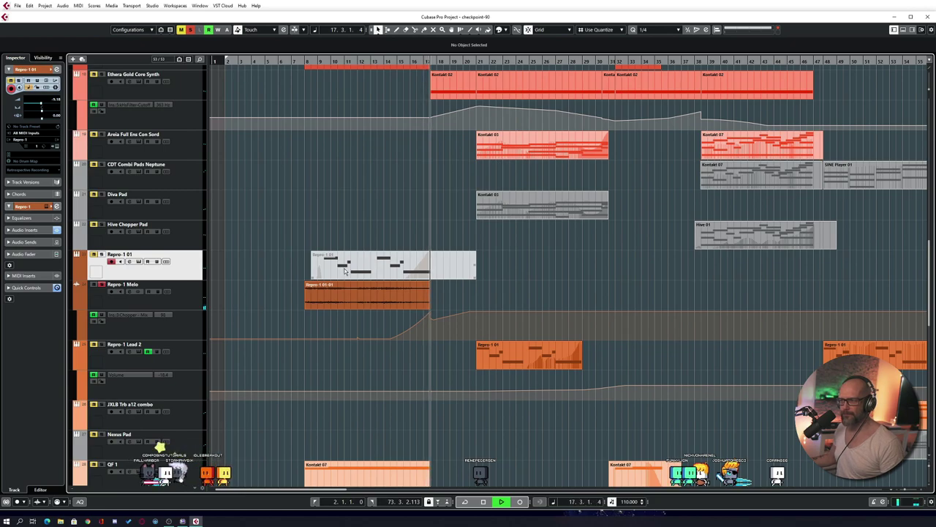
{"action": "key", "text": "space"}
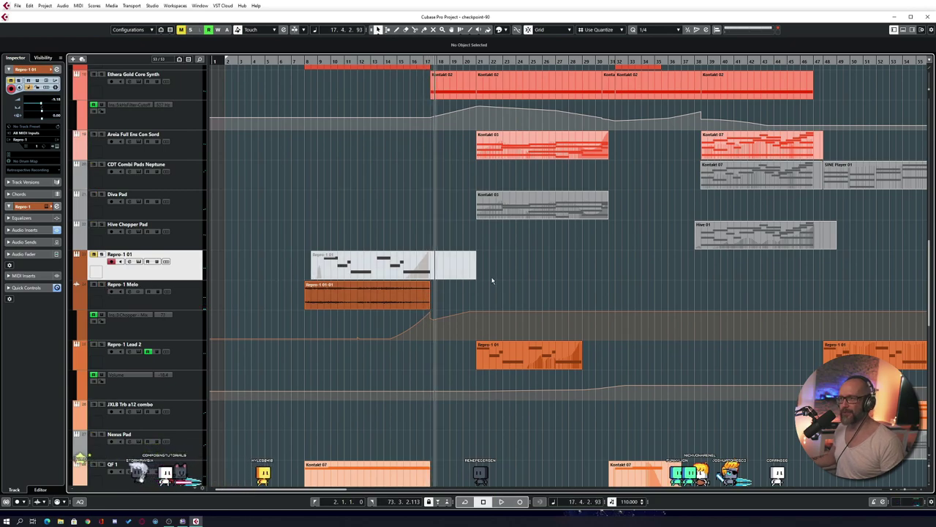
Replay the passage leading up to bar 17 with the solo cleared so that all active tracks sound together
{"action": "key", "text": "g"}
{"action": "key", "text": "KP_Subtract"}
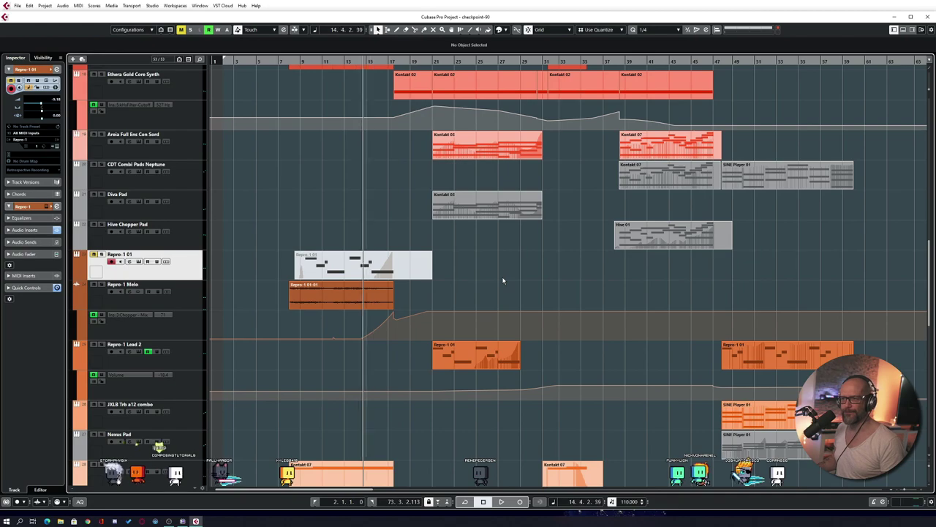
{"action": "key", "text": "KP_Subtract"}
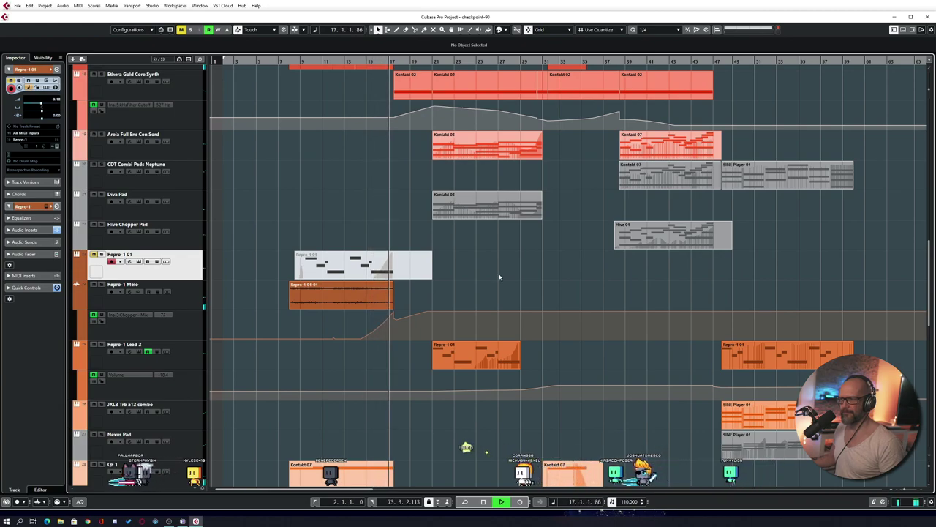
{"action": "key", "text": "space"}
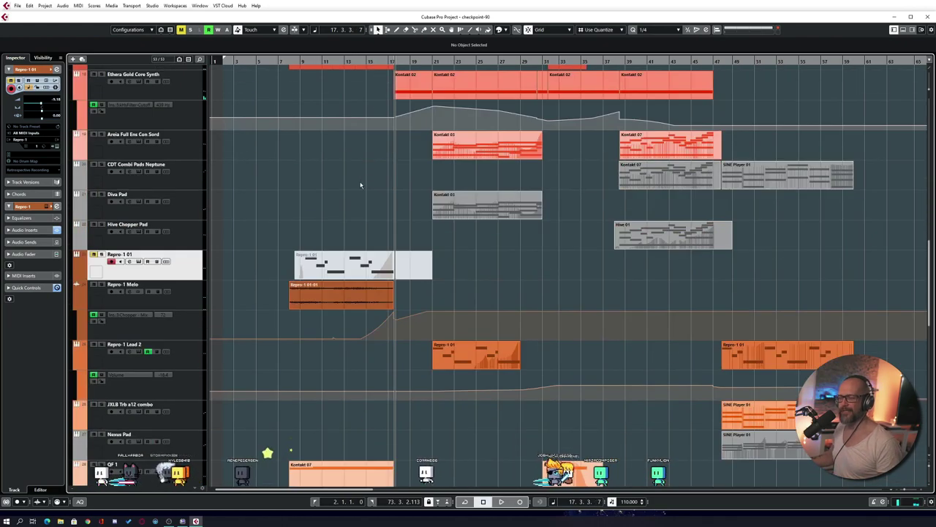
Open the Kontakt instrument of the QF 1 track and place its window over the arrangement to show the Quantum Fluctuations patch
{"action": "scroll", "coordinate": [360, 185], "scroll_direction": "down", "scroll_amount": 5}
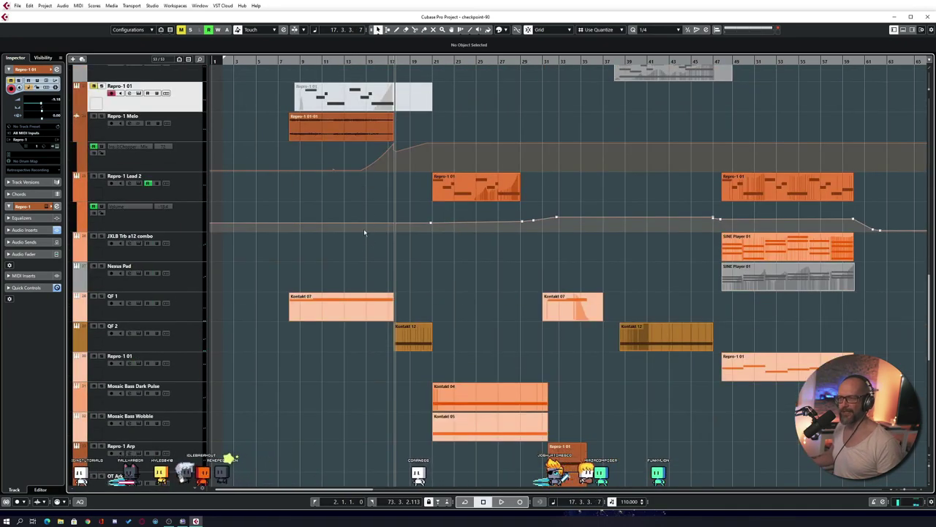
{"action": "scroll", "coordinate": [341, 288], "scroll_direction": "down", "scroll_amount": 3}
{"action": "scroll", "coordinate": [341, 288], "scroll_direction": "up", "scroll_amount": 3}
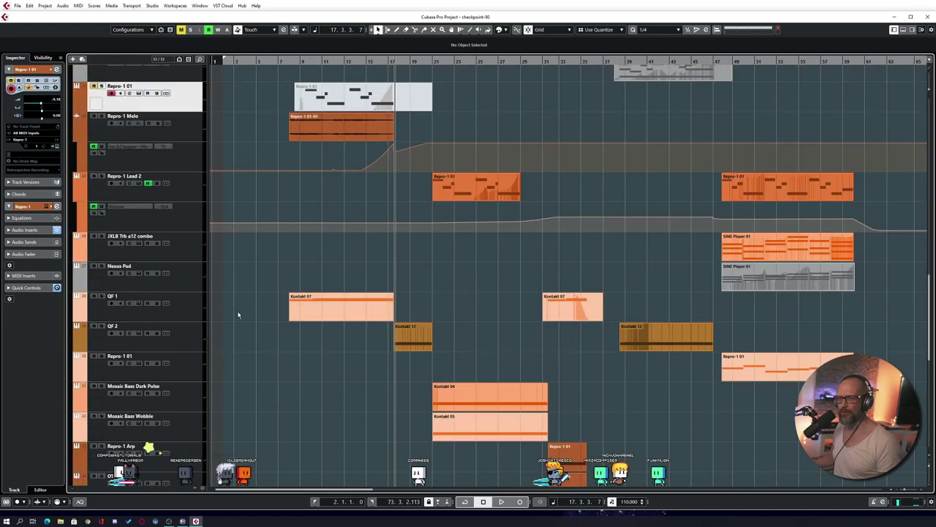
{"action": "left_click", "coordinate": [131, 313]}
{"action": "left_click", "coordinate": [139, 302]}
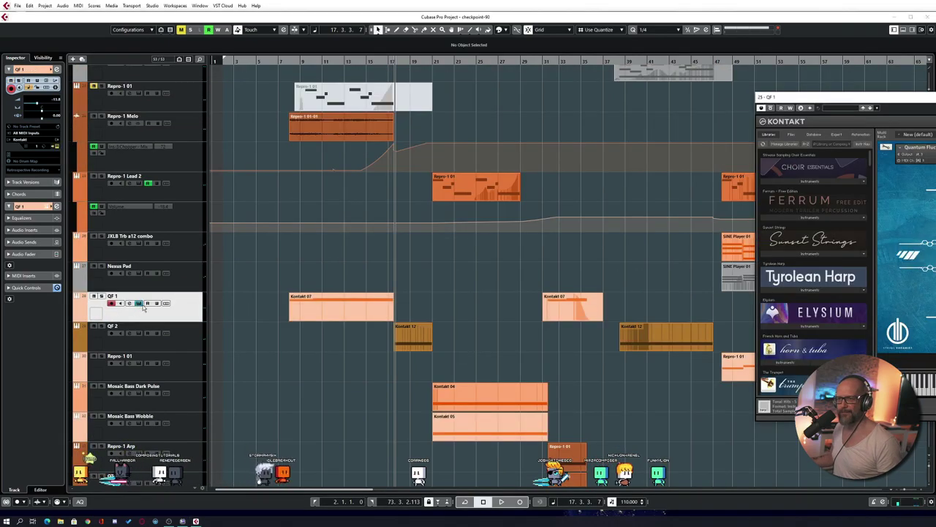
{"action": "left_click_drag", "start_coordinate": [908, 99], "coordinate": [584, 68]}
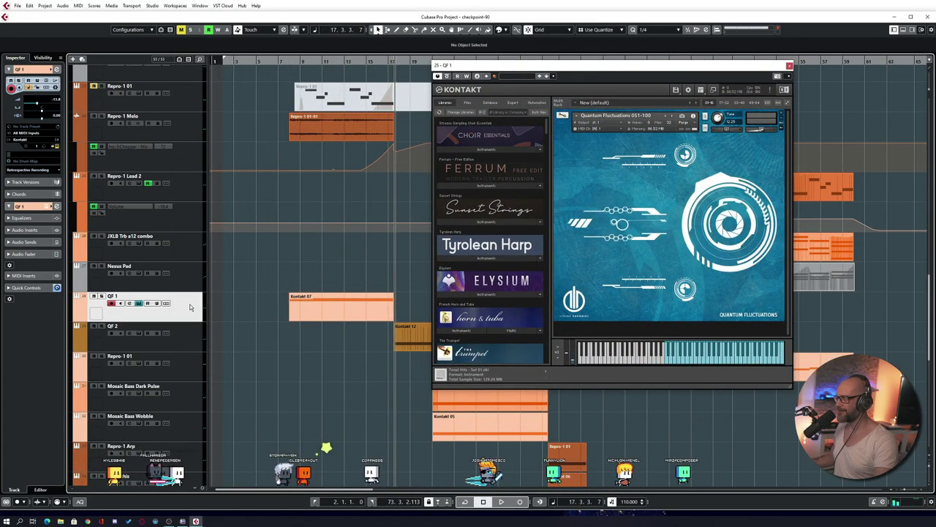
Examine the notes of the first Kontakt 07 part on QF 1 in the Key Editor and close the editor and Kontakt
{"action": "left_click", "coordinate": [302, 313]}
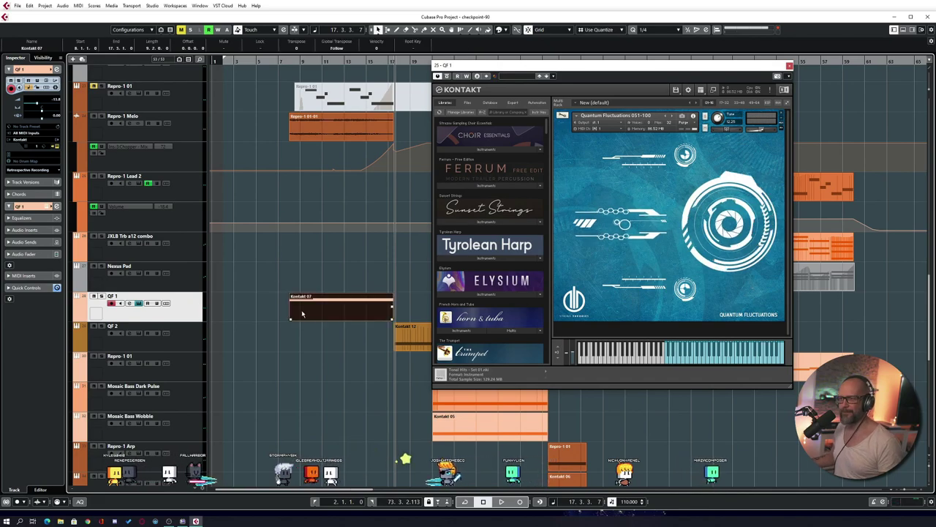
{"action": "double_click", "coordinate": [302, 313]}
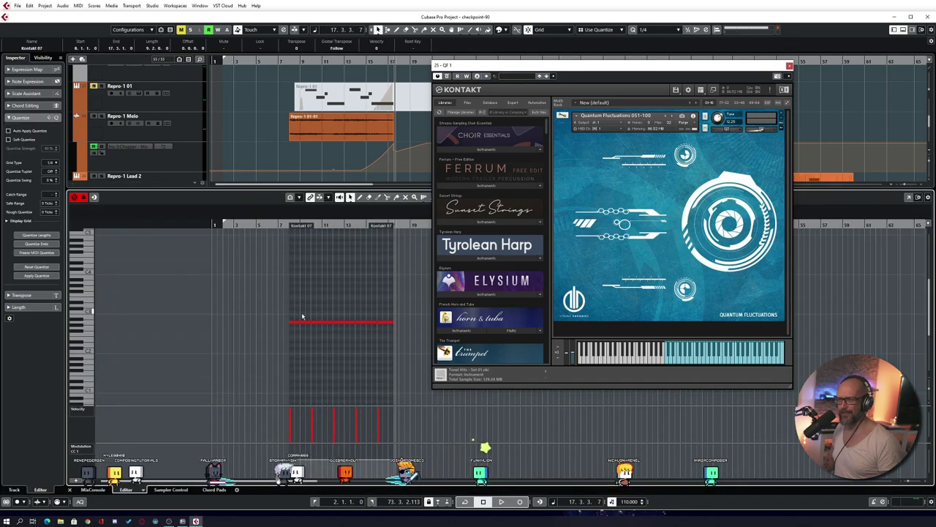
{"action": "key", "text": "ctrl+e"}
{"action": "left_click", "coordinate": [429, 285]}
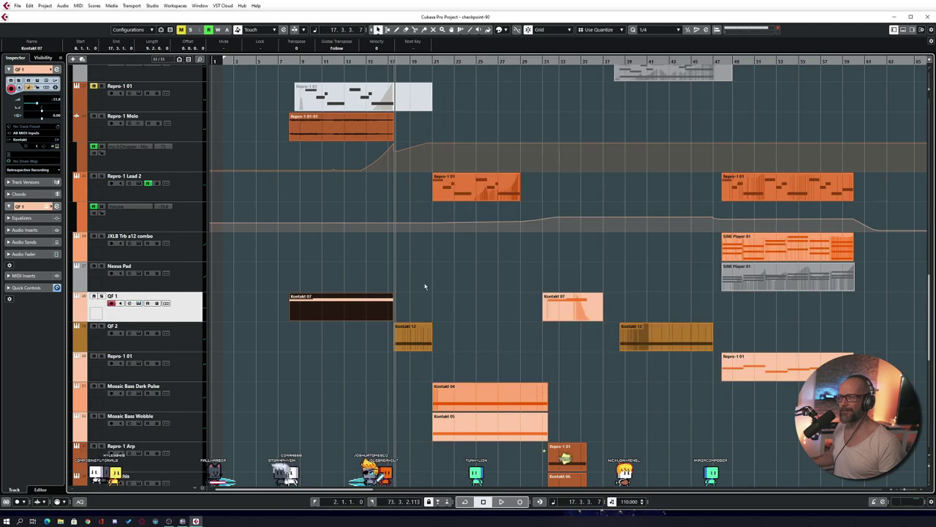
{"action": "left_click", "coordinate": [428, 281]}
Play the soloed QF 1 track from bar 7 to bar 14 while showing its Kontakt instrument, and close the instrument and clear the solo
{"action": "key", "text": "KP_Subtract"}
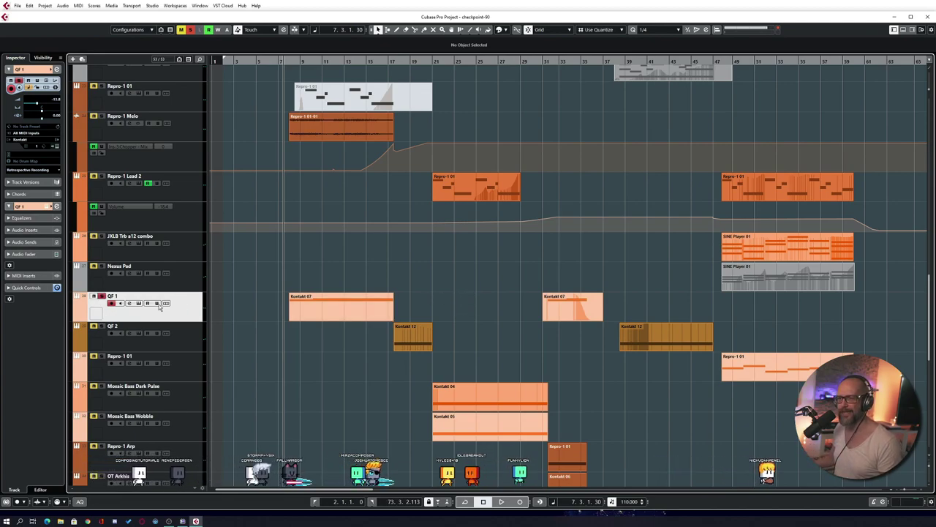
{"action": "key", "text": "space"}
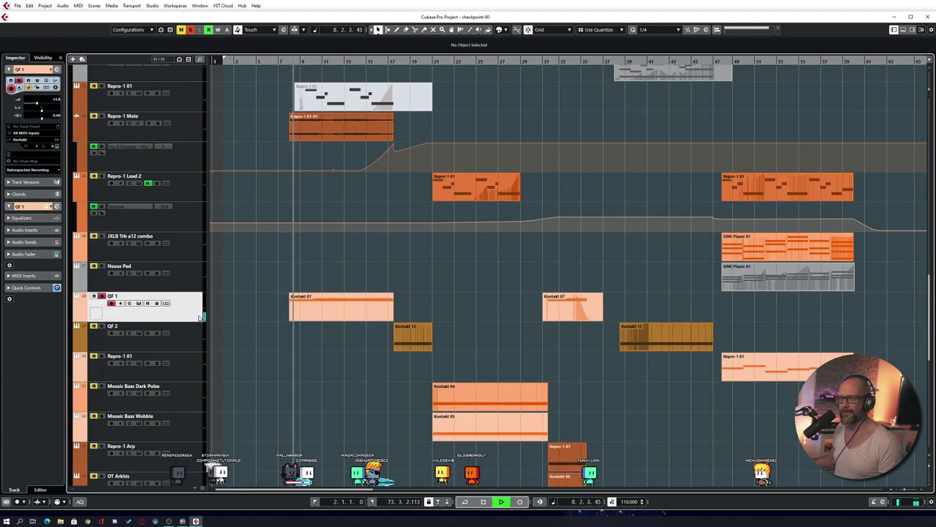
{"action": "left_click", "coordinate": [138, 303]}
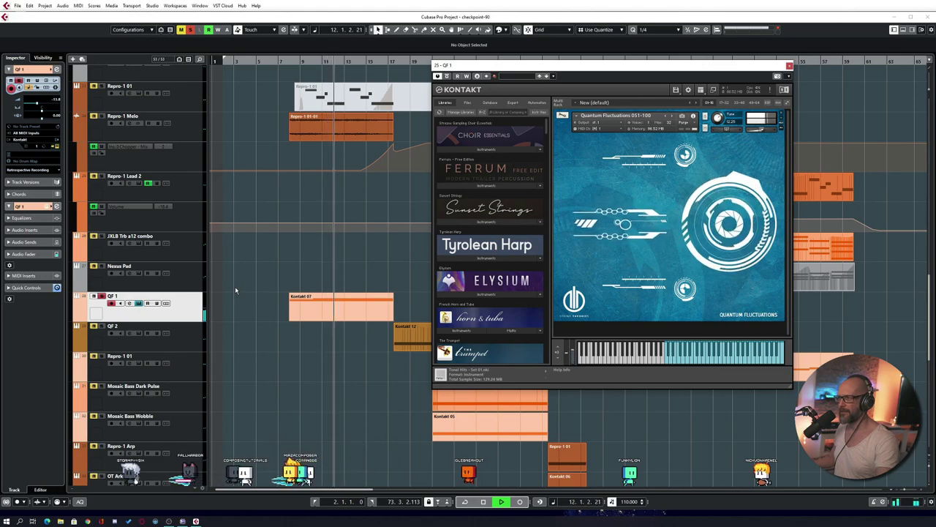
{"action": "left_click", "coordinate": [790, 65]}
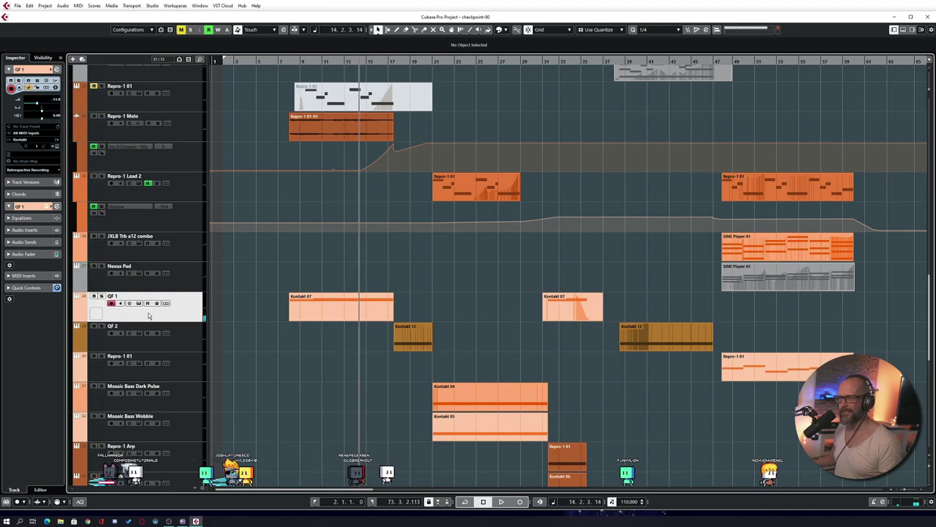
Play the arrangement from bar 8 to bar 11 with no track soloed to hear QF 1 with the other parts
{"action": "scroll", "coordinate": [265, 328], "scroll_direction": "down", "scroll_amount": 10}
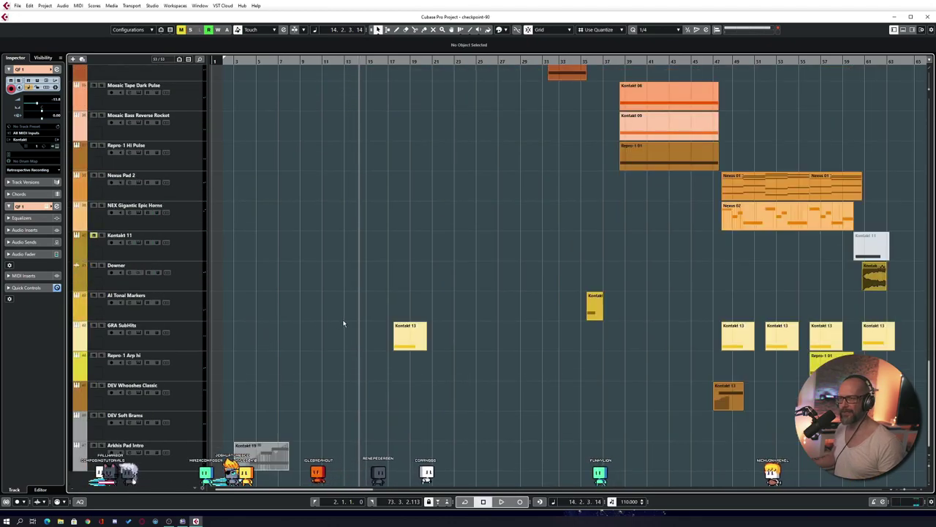
{"action": "scroll", "coordinate": [263, 333], "scroll_direction": "up", "scroll_amount": 8}
{"action": "scroll", "coordinate": [263, 335], "scroll_direction": "up", "scroll_amount": 10}
{"action": "scroll", "coordinate": [264, 335], "scroll_direction": "down", "scroll_amount": 6}
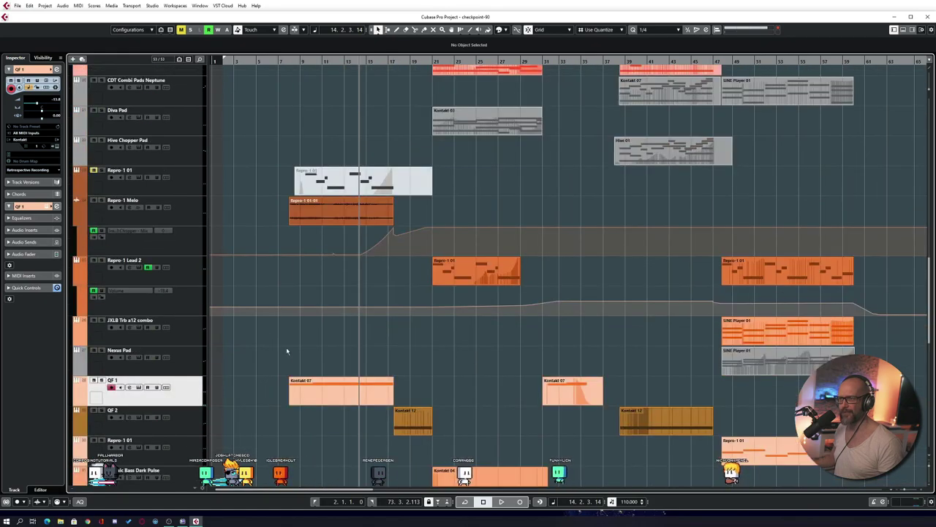
{"action": "left_click", "coordinate": [288, 61]}
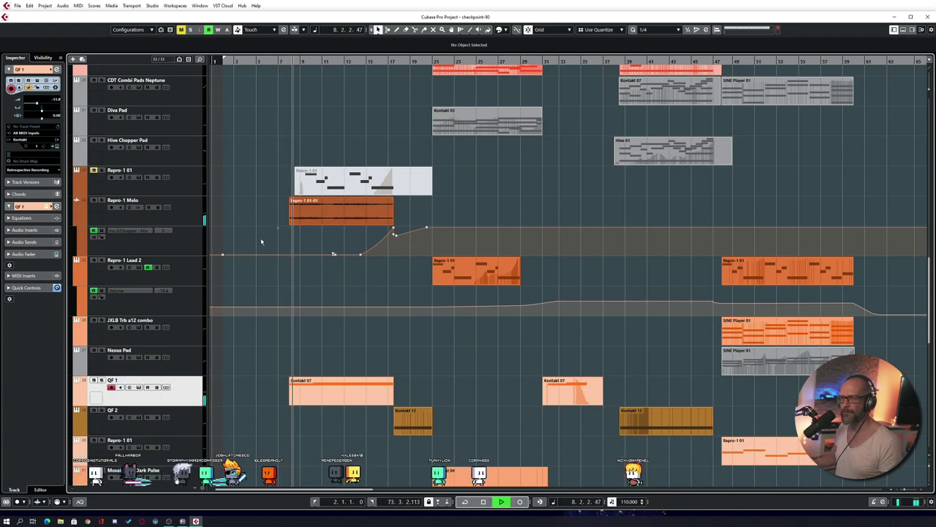
{"action": "scroll", "coordinate": [273, 396], "scroll_direction": "down", "scroll_amount": 15}
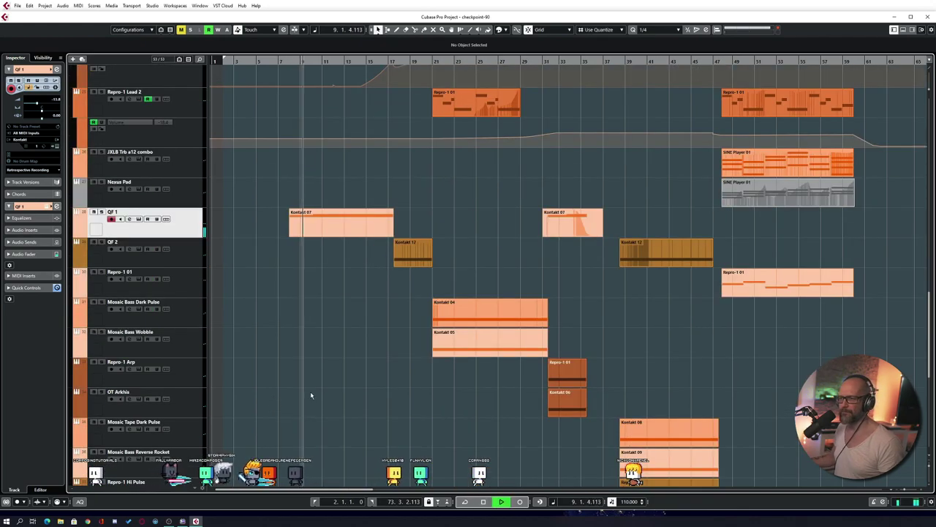
{"action": "scroll", "coordinate": [357, 385], "scroll_direction": "up", "scroll_amount": 8}
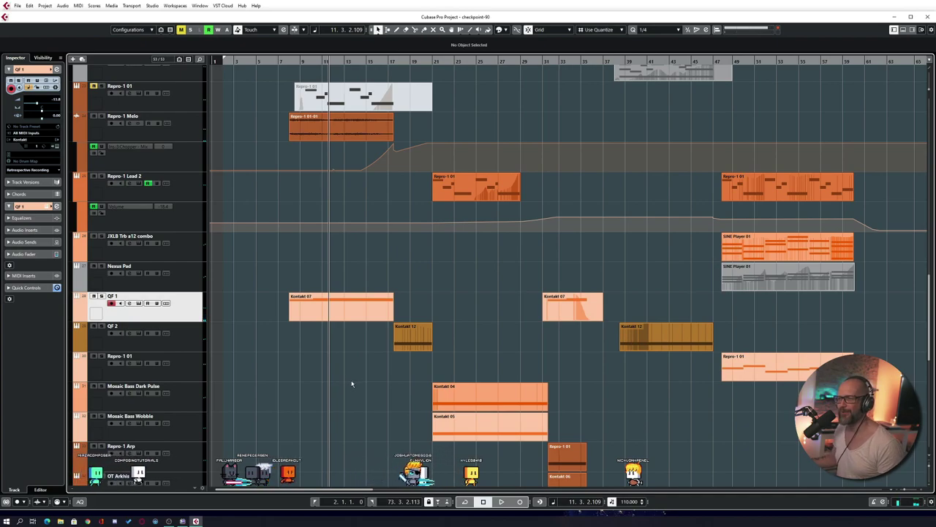
Return to the Video track at the beginning of the track list and show the Video Player
{"action": "scroll", "coordinate": [374, 370], "scroll_direction": "down", "scroll_amount": 5}
{"action": "scroll", "coordinate": [373, 370], "scroll_direction": "up", "scroll_amount": 3}
{"action": "scroll", "coordinate": [373, 369], "scroll_direction": "down", "scroll_amount": 8}
{"action": "scroll", "coordinate": [372, 372], "scroll_direction": "down", "scroll_amount": 3}
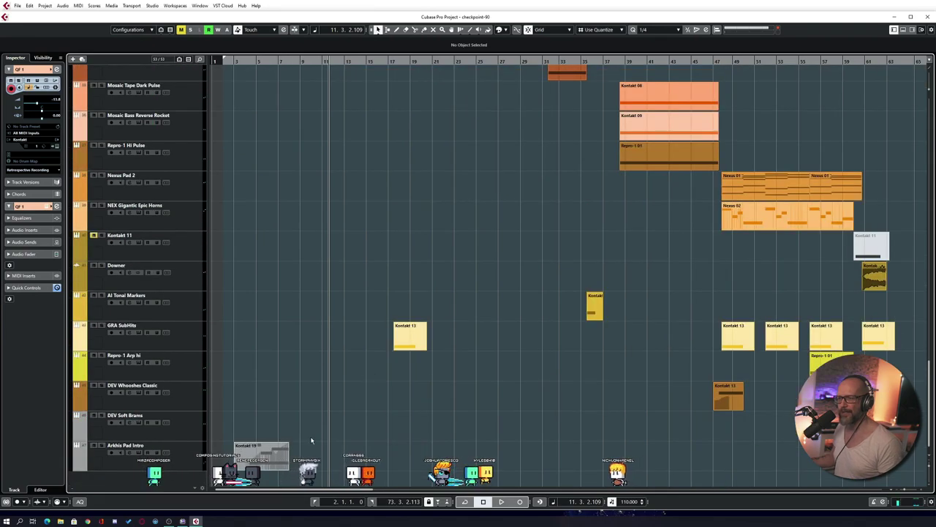
{"action": "scroll", "coordinate": [320, 440], "scroll_direction": "up", "scroll_amount": 10}
{"action": "scroll", "coordinate": [320, 441], "scroll_direction": "up", "scroll_amount": 8}
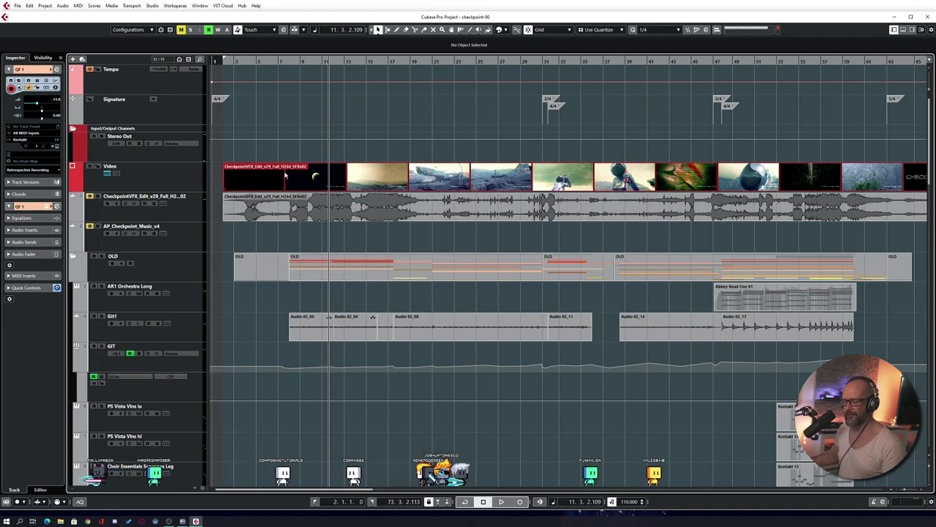
{"action": "key", "text": "F8"}
Play the opening of the CheckpointVFX video from about bar 3 and close the Video Player
{"action": "key", "text": "KP_Subtract"}
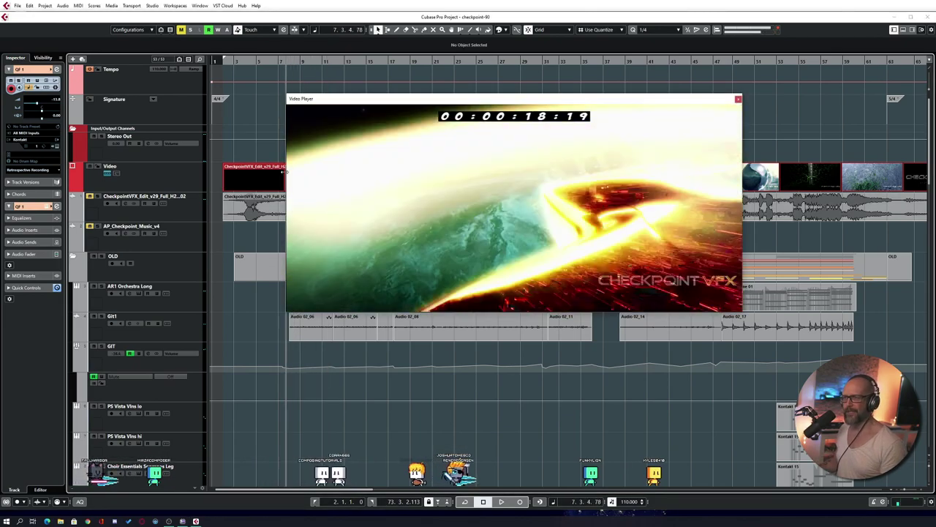
{"action": "key", "text": "KP_Subtract"}
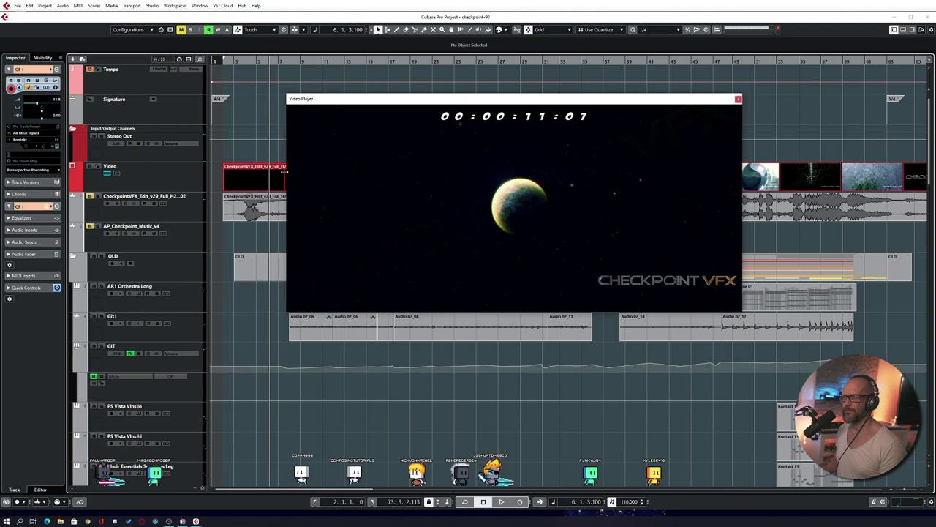
{"action": "key", "text": "KP_Subtract"}
{"action": "key", "text": "KP_Subtract"}
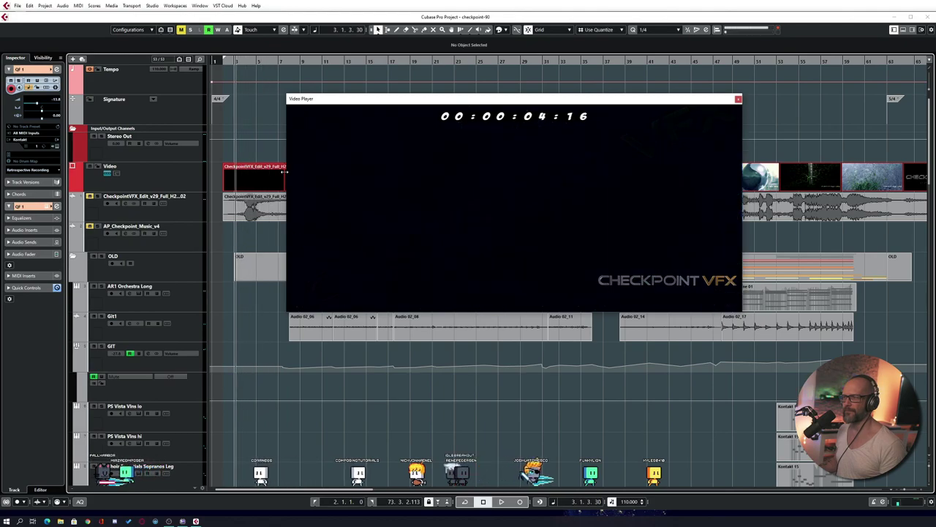
{"action": "key", "text": "space"}
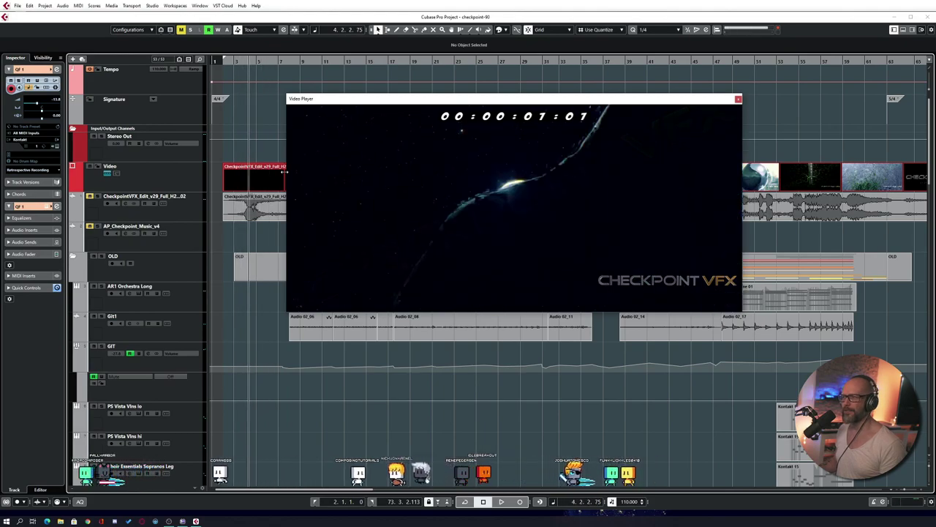
{"action": "key", "text": "space"}
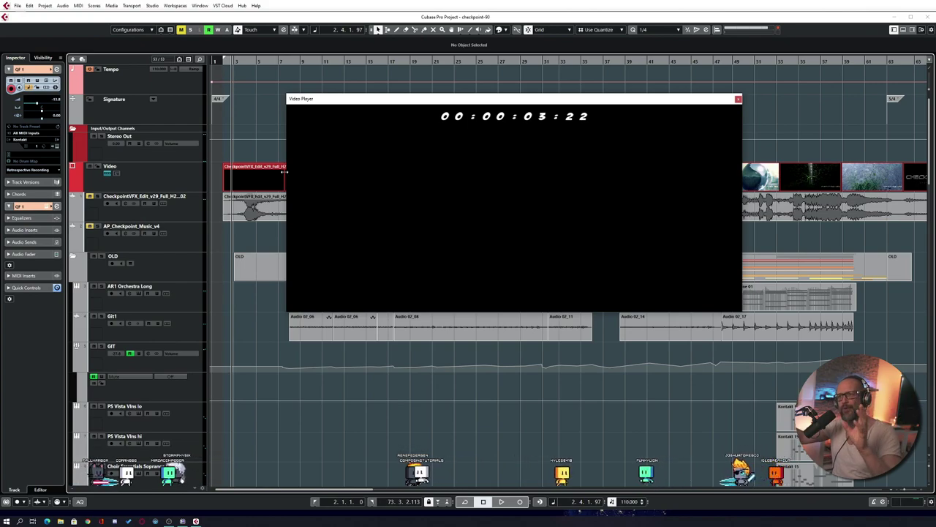
{"action": "left_click", "coordinate": [738, 99]}
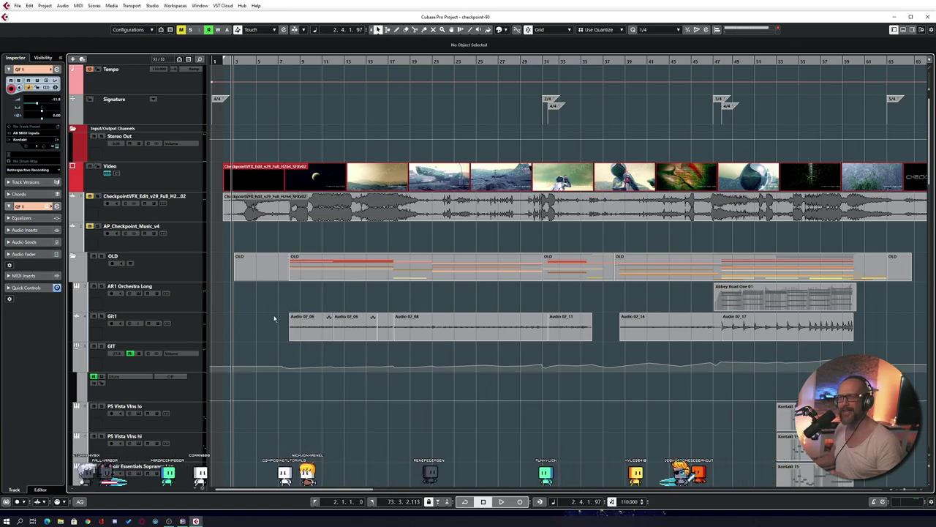
Select the Arkhis Pad Intro track at the end of the track list and open its Kontakt instrument to show the Arkhis patch
{"action": "scroll", "coordinate": [274, 318], "scroll_direction": "down", "scroll_amount": 15}
{"action": "scroll", "coordinate": [264, 327], "scroll_direction": "down", "scroll_amount": 5}
{"action": "scroll", "coordinate": [265, 327], "scroll_direction": "up", "scroll_amount": 5}
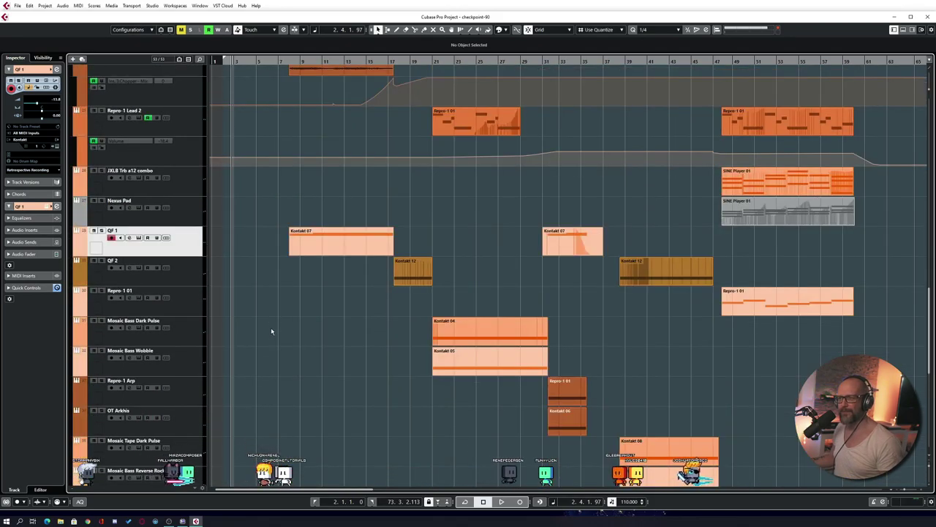
{"action": "scroll", "coordinate": [272, 333], "scroll_direction": "up", "scroll_amount": 4}
{"action": "scroll", "coordinate": [270, 362], "scroll_direction": "down", "scroll_amount": 7}
{"action": "scroll", "coordinate": [265, 359], "scroll_direction": "down", "scroll_amount": 6}
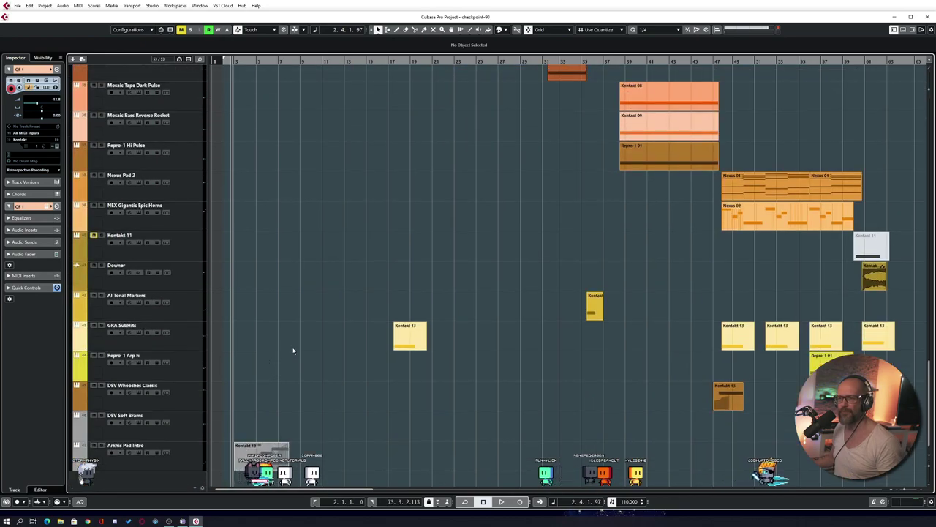
{"action": "left_click", "coordinate": [169, 461]}
{"action": "left_click", "coordinate": [139, 452]}
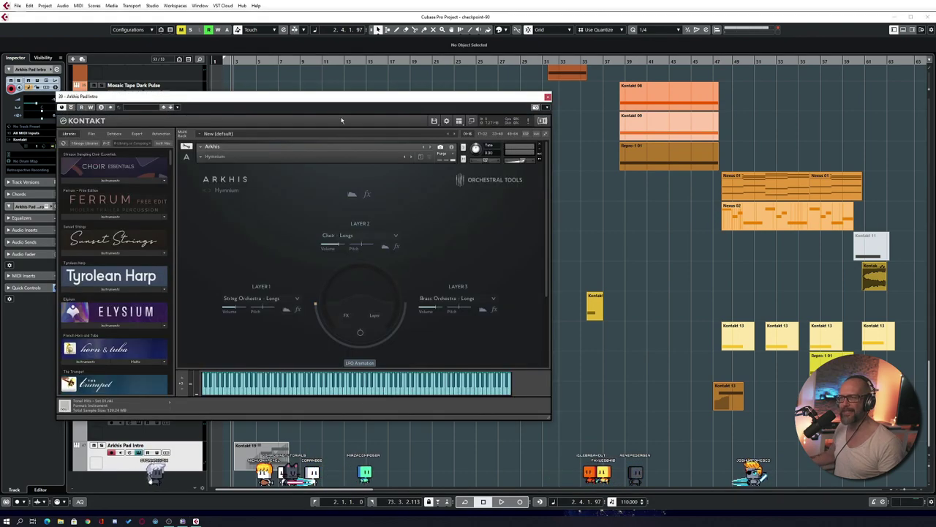
Close the Arkhis Kontakt window and set the playback position to bar 7, beat 4 below the Video track's opening
{"action": "left_click_drag", "start_coordinate": [337, 106], "coordinate": [350, 97]}
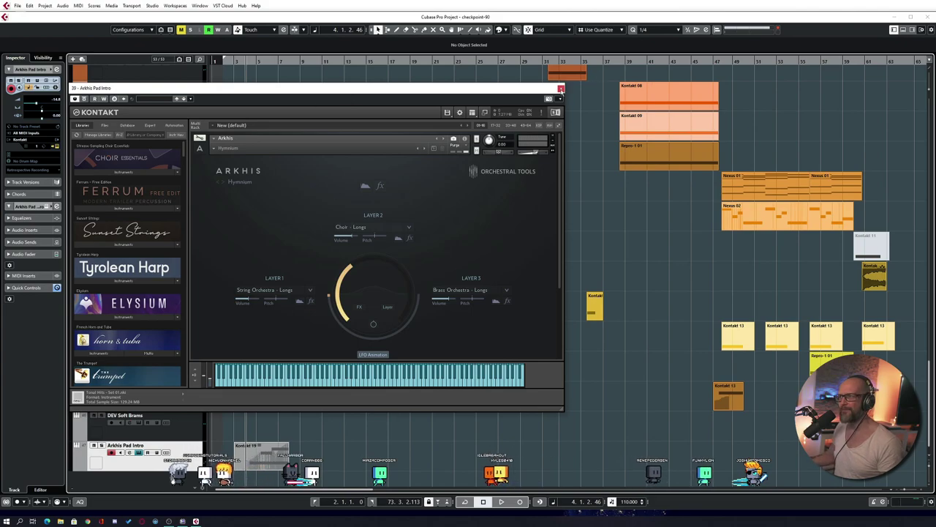
{"action": "left_click", "coordinate": [560, 87]}
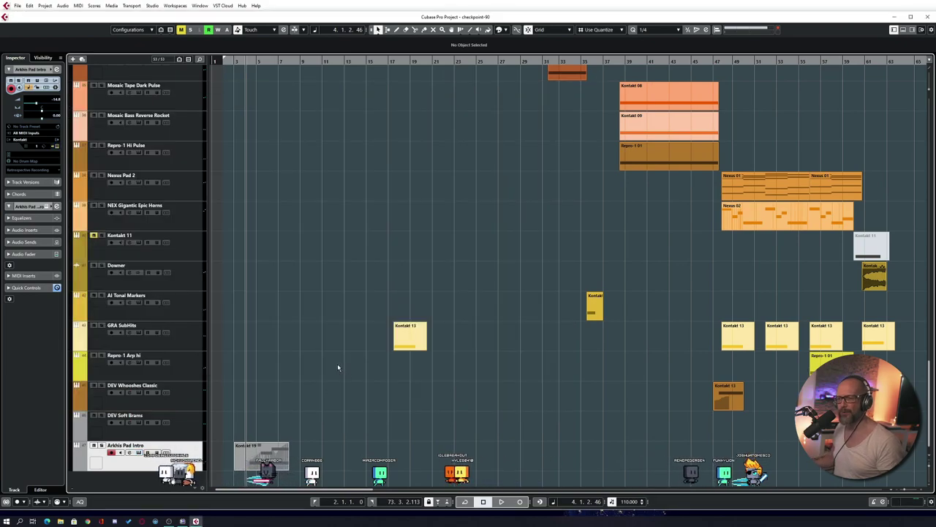
{"action": "scroll", "coordinate": [337, 365], "scroll_direction": "up", "scroll_amount": 5}
{"action": "scroll", "coordinate": [337, 368], "scroll_direction": "up", "scroll_amount": 10}
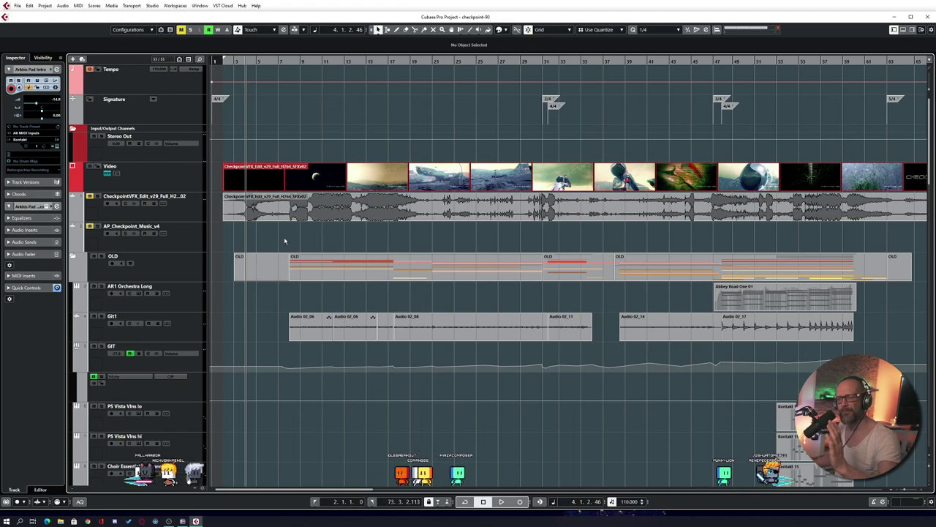
{"action": "left_click", "coordinate": [286, 64]}
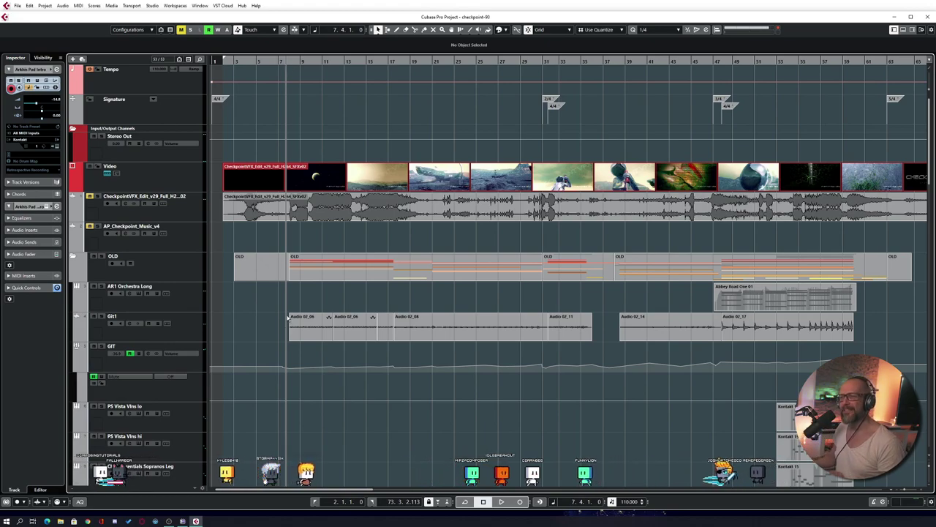
Show the Video Player, play the CheckpointVFX title moment from bar 7.4 to about bar 8.2, and close the player
{"action": "scroll", "coordinate": [275, 322], "scroll_direction": "down", "scroll_amount": 15}
{"action": "scroll", "coordinate": [275, 326], "scroll_direction": "up", "scroll_amount": 15}
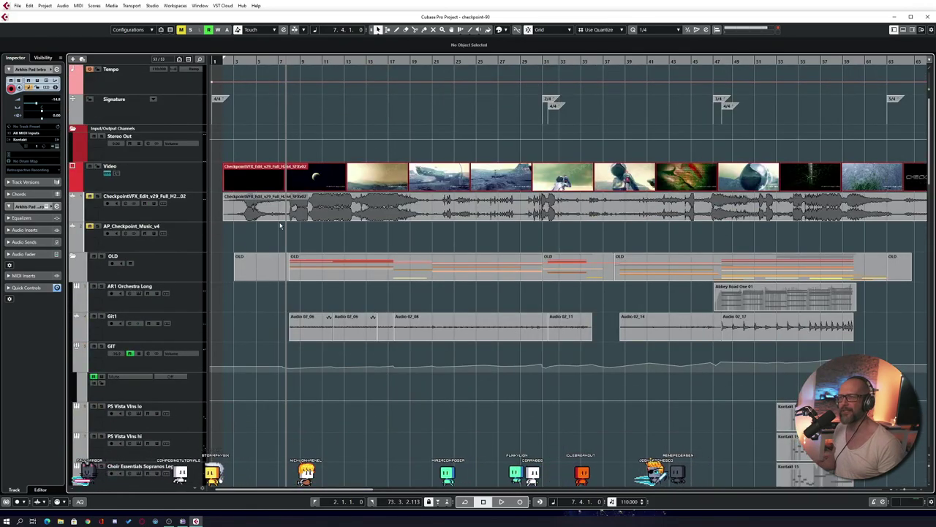
{"action": "key", "text": "F8"}
{"action": "key", "text": "space"}
{"action": "key", "text": "space"}
{"action": "key", "text": "space"}
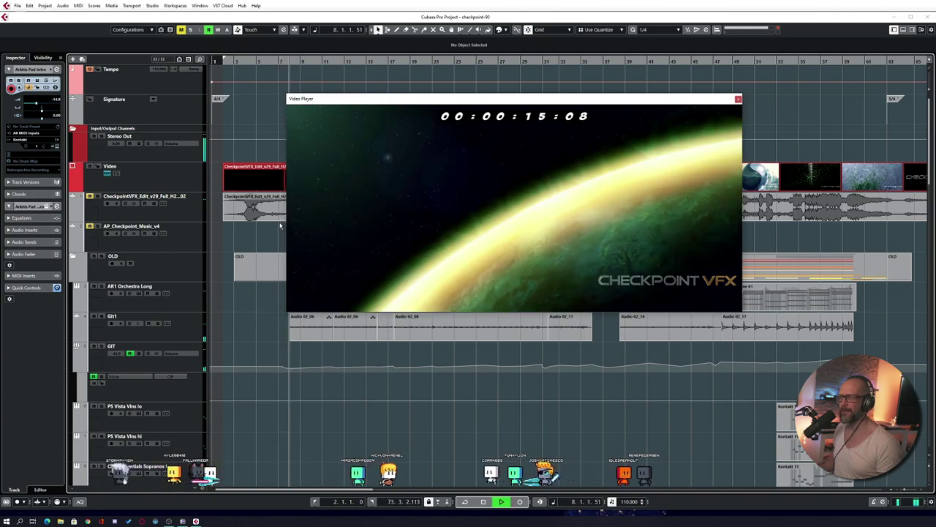
{"action": "key", "text": "space"}
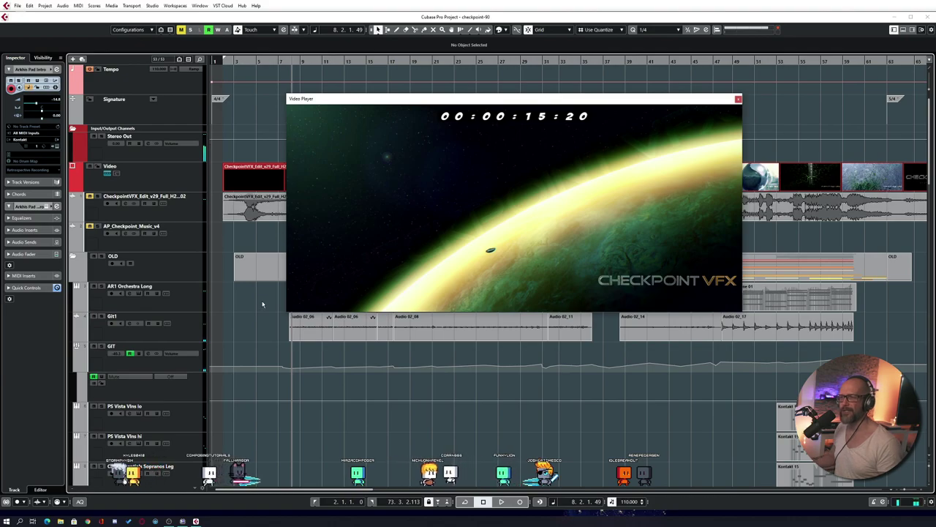
{"action": "left_click", "coordinate": [738, 99]}
Play the Arkhis Pad Intro passage up to about bar 9 with its Kontakt instrument open, and close the instrument
{"action": "scroll", "coordinate": [304, 343], "scroll_direction": "down", "scroll_amount": 15}
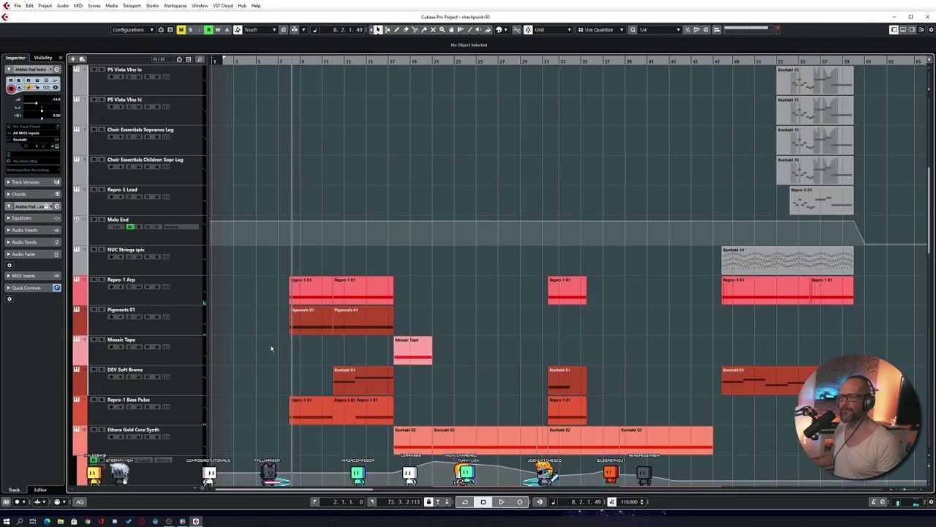
{"action": "scroll", "coordinate": [271, 348], "scroll_direction": "down", "scroll_amount": 12}
{"action": "key", "text": "KP_Subtract"}
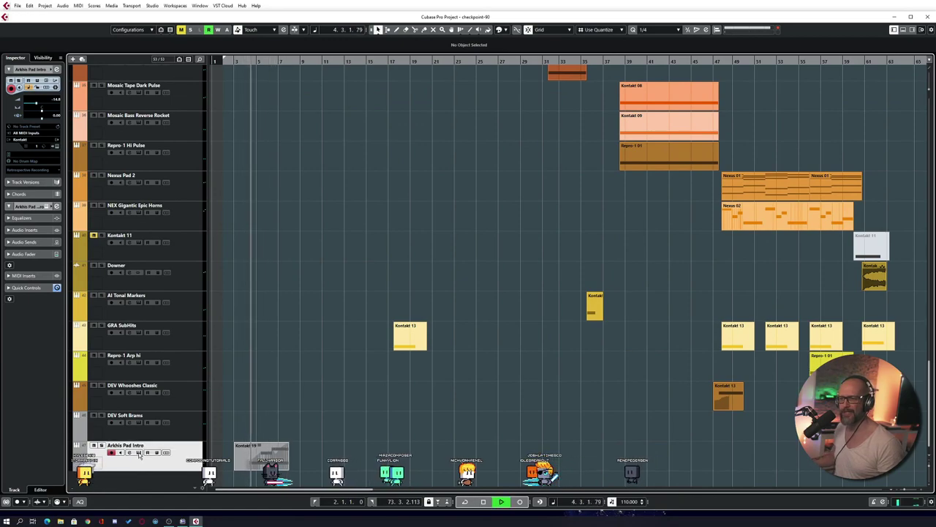
{"action": "key", "text": "ctrl+e"}
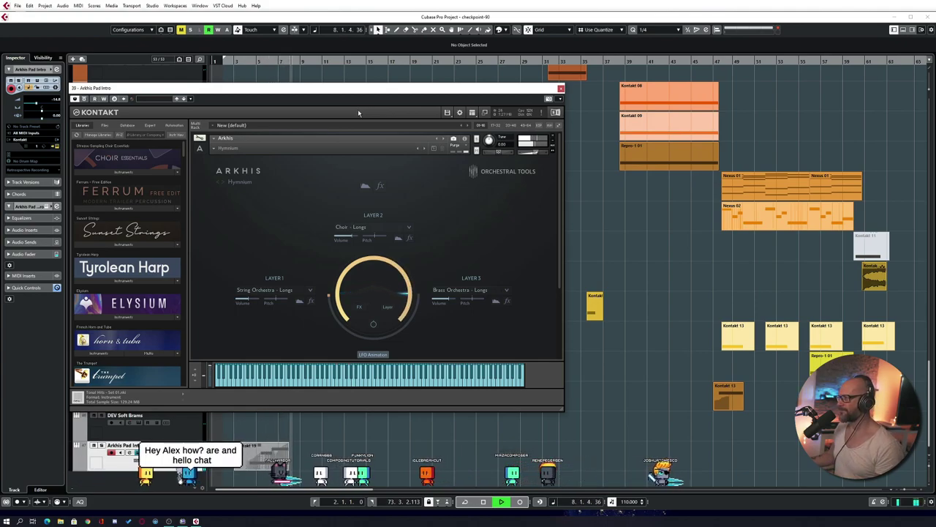
{"action": "left_click", "coordinate": [560, 88]}
{"action": "key", "text": "space"}
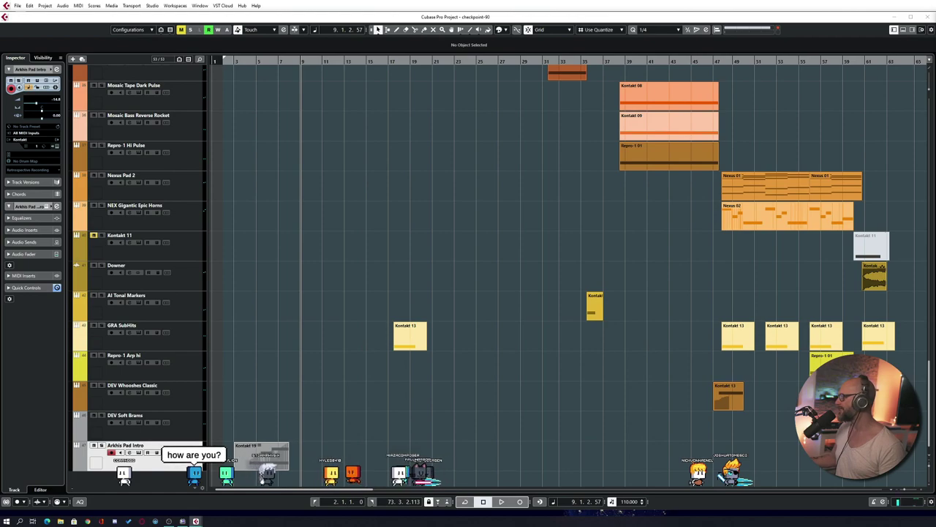
Bring the Stereo Out's TR5 Stealth Limiter window into clear view and close it after examining its settings
{"action": "left_click_drag", "start_coordinate": [747, 177], "coordinate": [571, 133]}
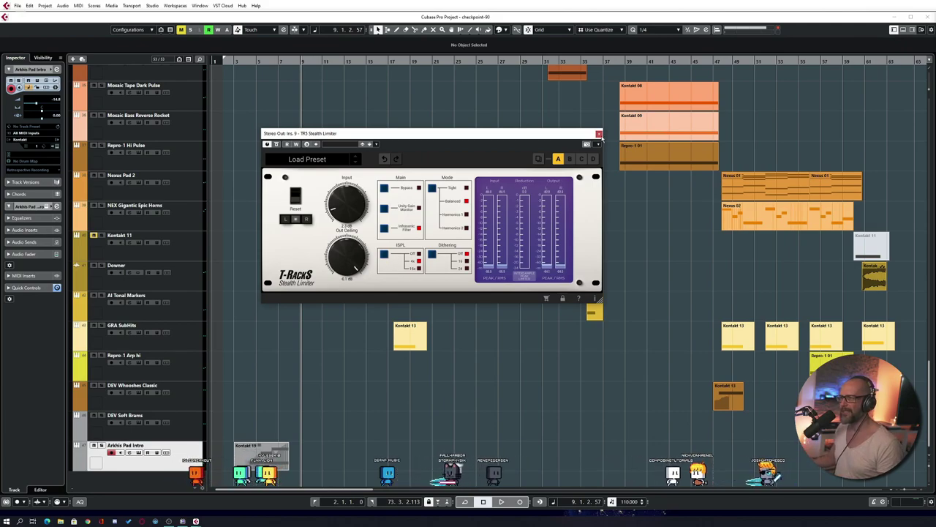
{"action": "left_click", "coordinate": [599, 134]}
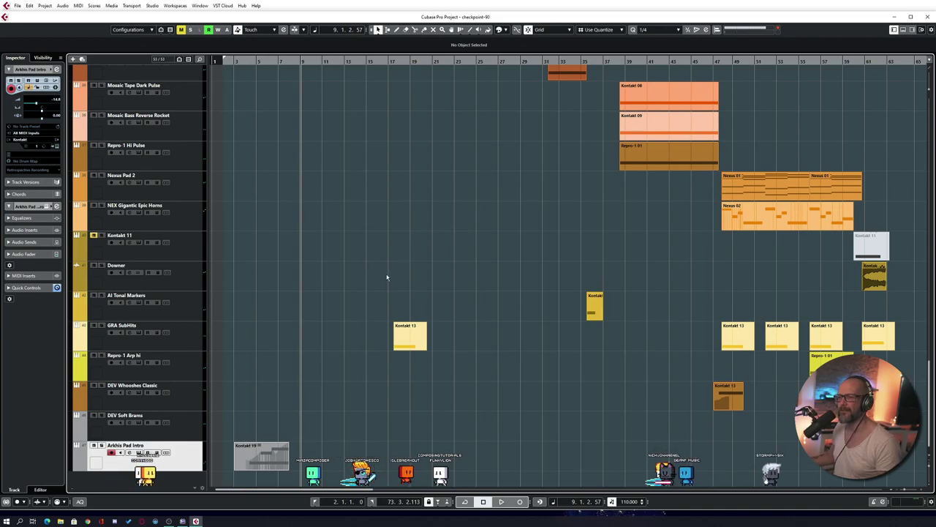
Return to the upper tracks and play the arrangement from bar 16.4 to about bar 18.2
{"action": "scroll", "coordinate": [410, 280], "scroll_direction": "up", "scroll_amount": 15}
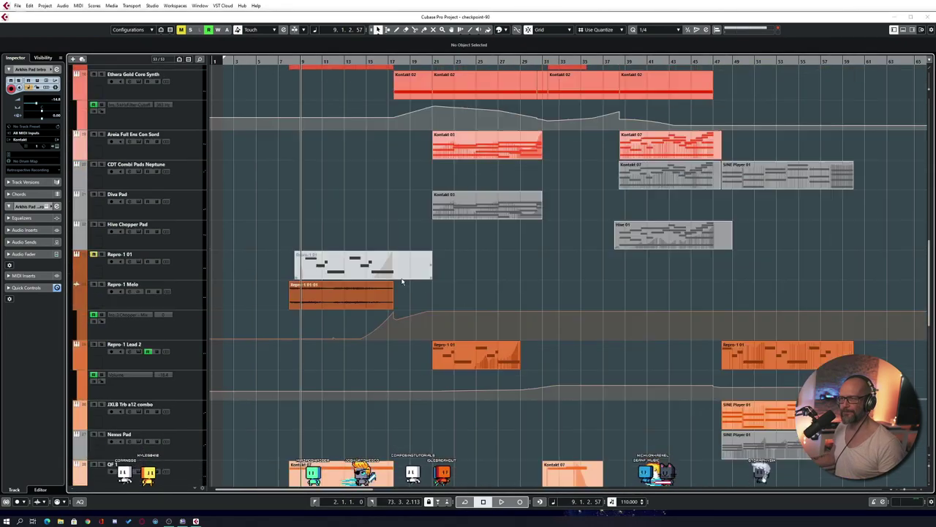
{"action": "scroll", "coordinate": [510, 296], "scroll_direction": "up", "scroll_amount": 20}
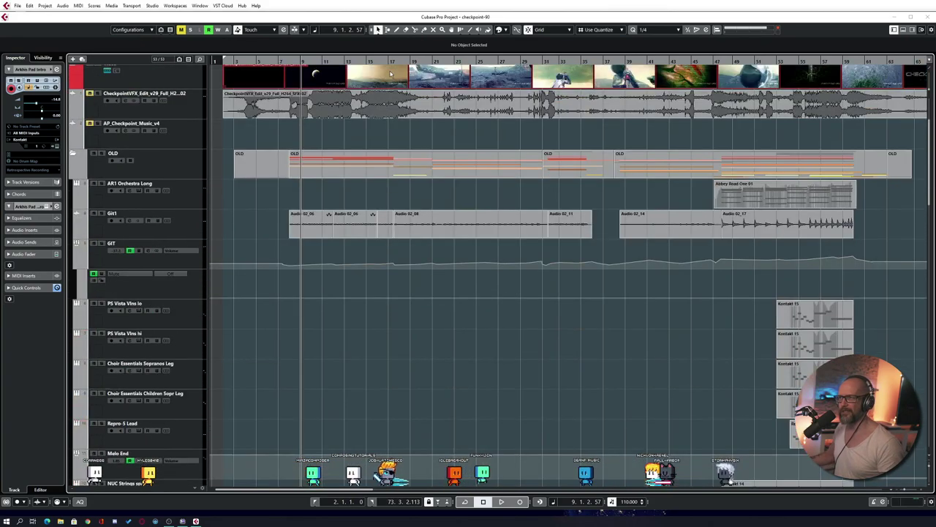
{"action": "left_click", "coordinate": [386, 60]}
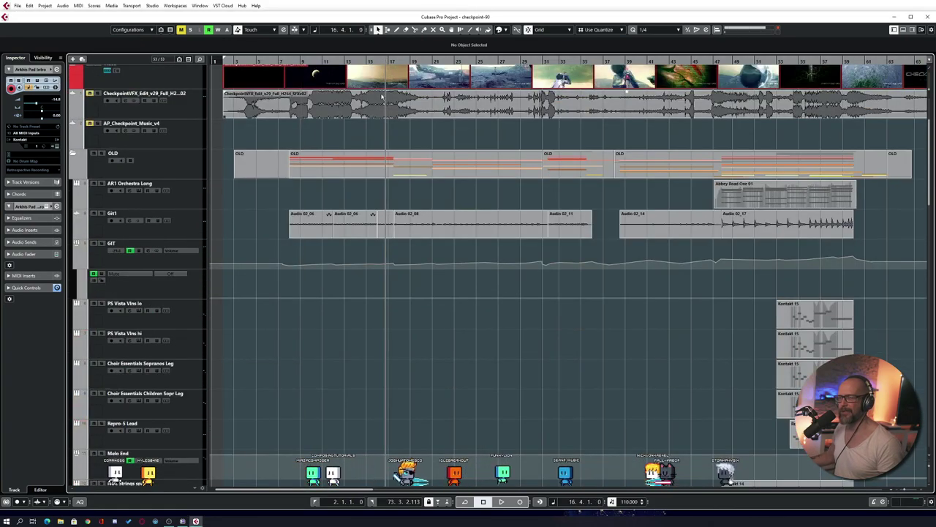
{"action": "key", "text": "space"}
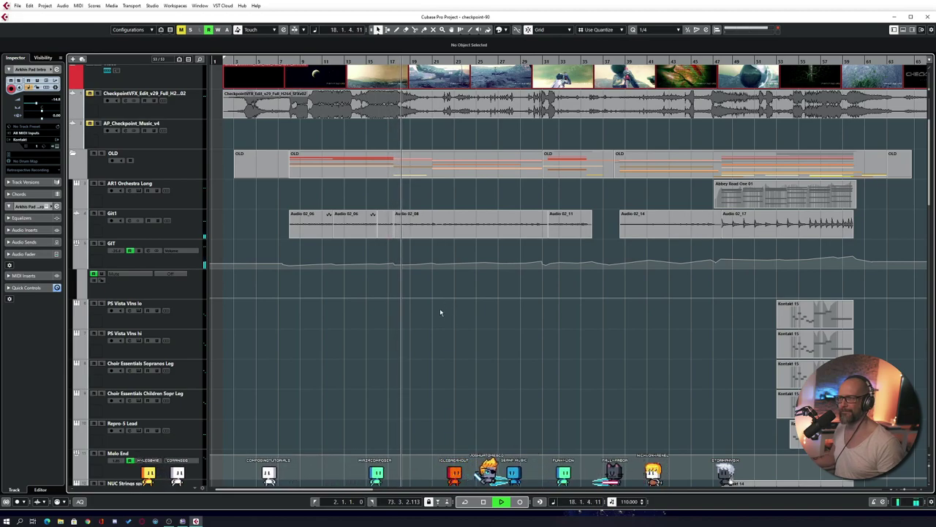
{"action": "key", "text": "space"}
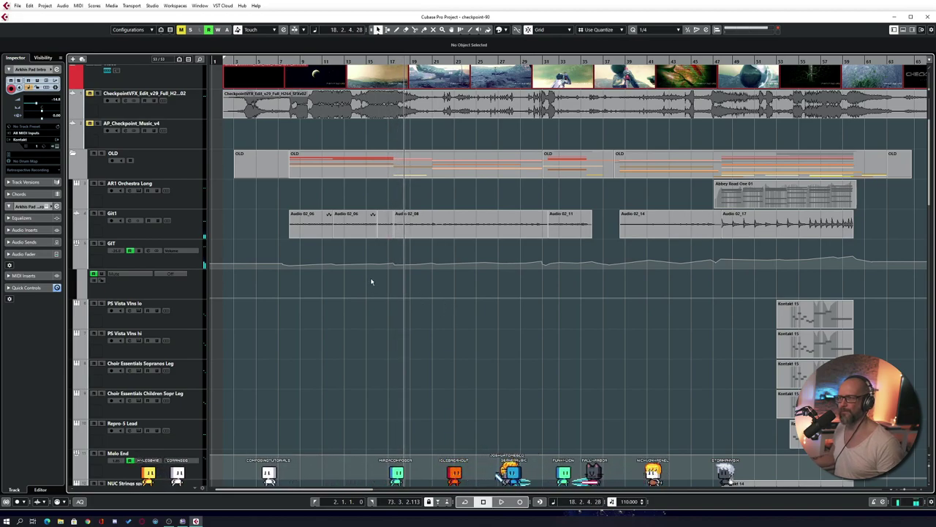
Mute the Git1 guitar track and set the playback position to bar 8
{"action": "left_click", "coordinate": [189, 228]}
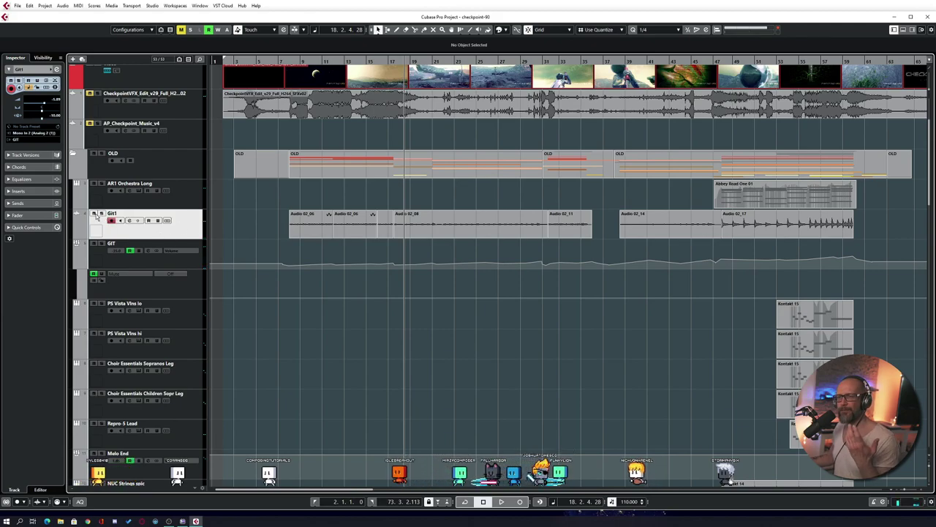
{"action": "scroll", "coordinate": [250, 232], "scroll_direction": "down", "scroll_amount": 3}
{"action": "left_click", "coordinate": [293, 77]}
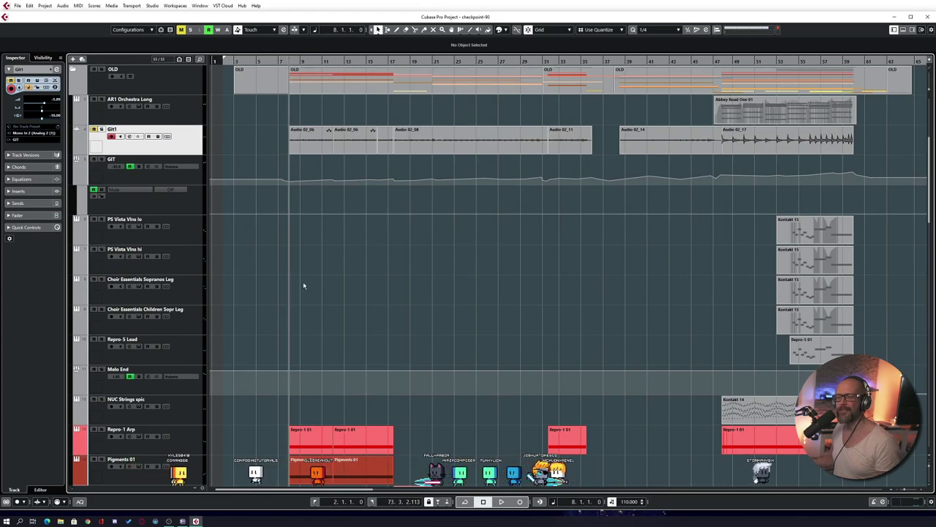
Open the first Repro-1 Arp part at bar 8 in the Key Editor to inspect its notes, and close the editor
{"action": "scroll", "coordinate": [303, 282], "scroll_direction": "down", "scroll_amount": 6}
{"action": "double_click", "coordinate": [316, 276]}
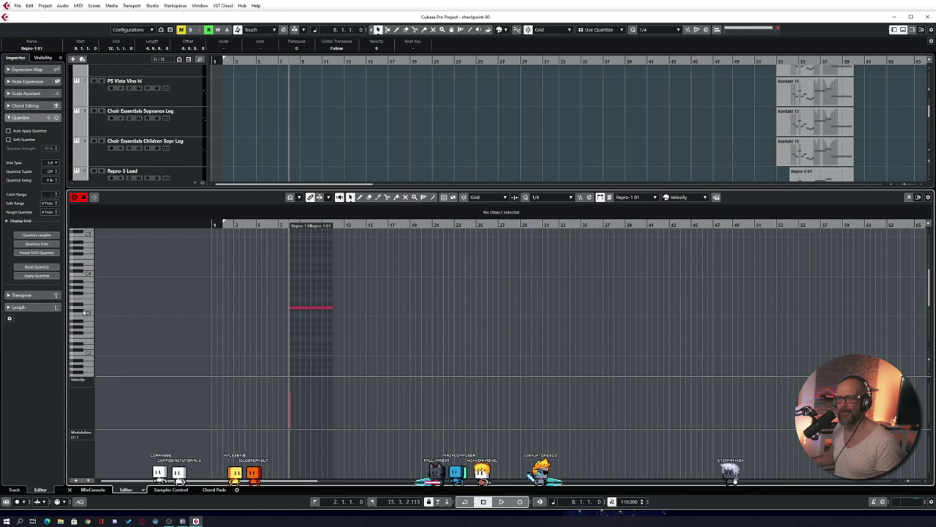
{"action": "key", "text": "ctrl+e"}
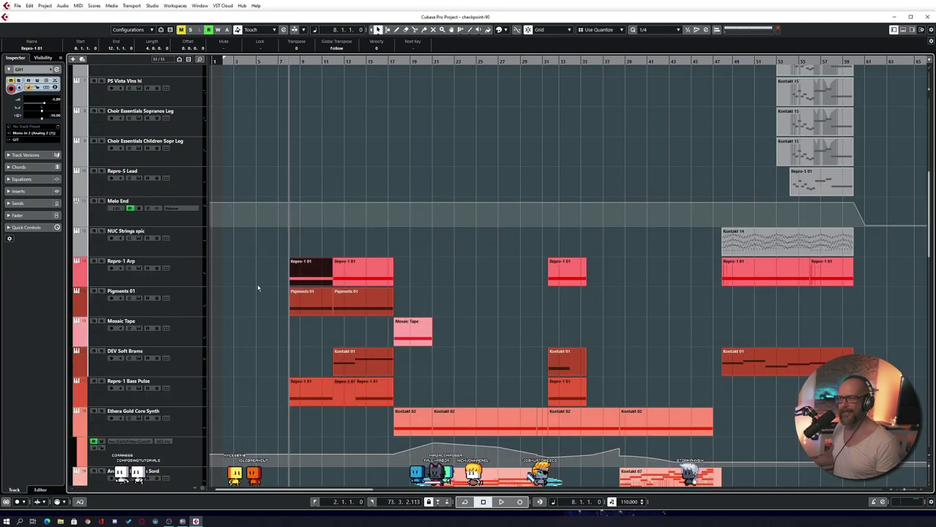
{"action": "scroll", "coordinate": [265, 284], "scroll_direction": "down", "scroll_amount": 12}
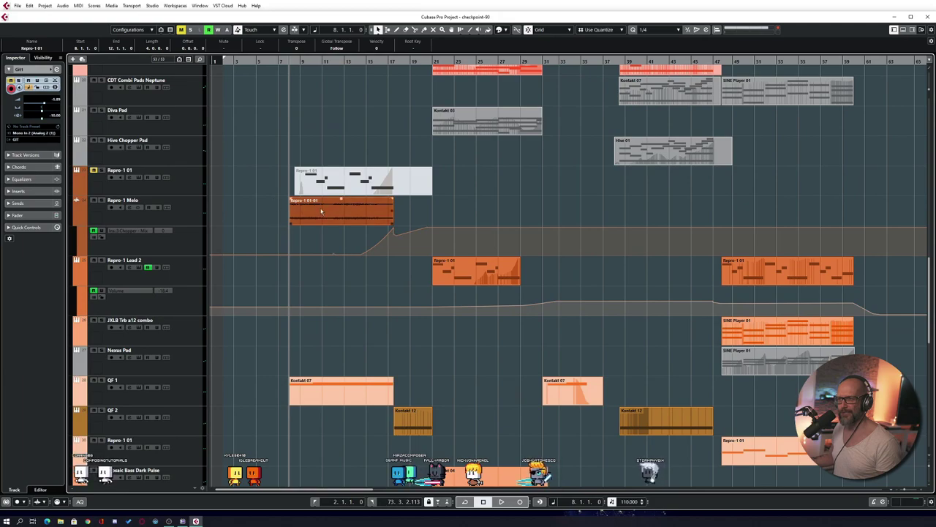
Return to the Git1 track, unmute it, and play the full arrangement from bar 8 to about bar 9
{"action": "scroll", "coordinate": [280, 271], "scroll_direction": "up", "scroll_amount": 9}
{"action": "scroll", "coordinate": [279, 275], "scroll_direction": "up", "scroll_amount": 10}
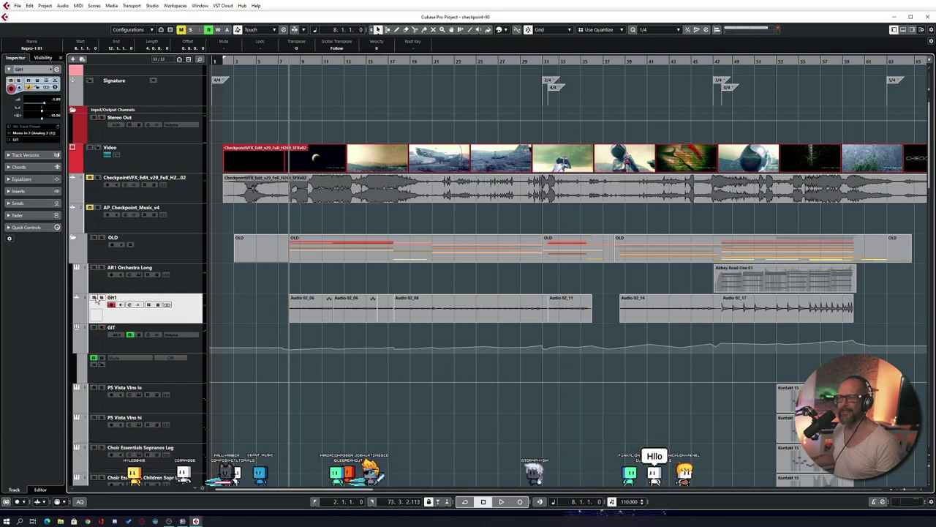
{"action": "key", "text": "space"}
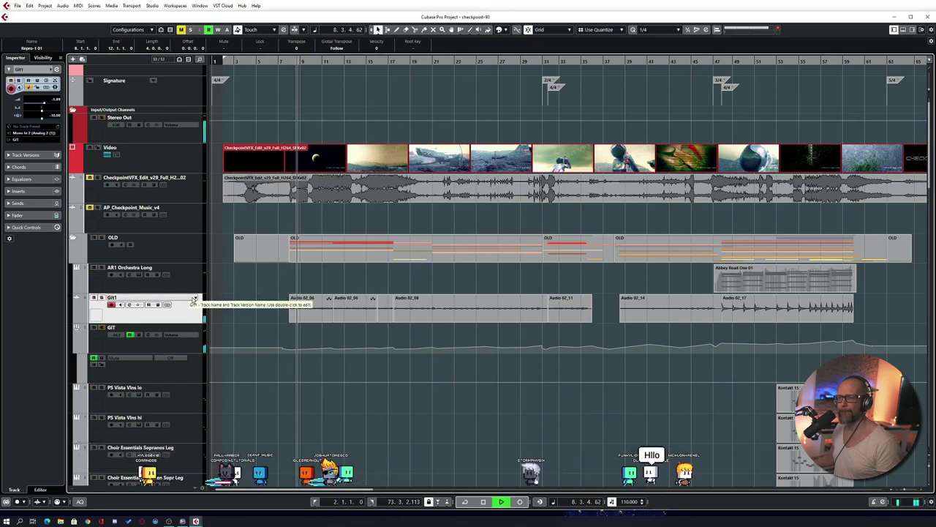
{"action": "key", "text": "space"}
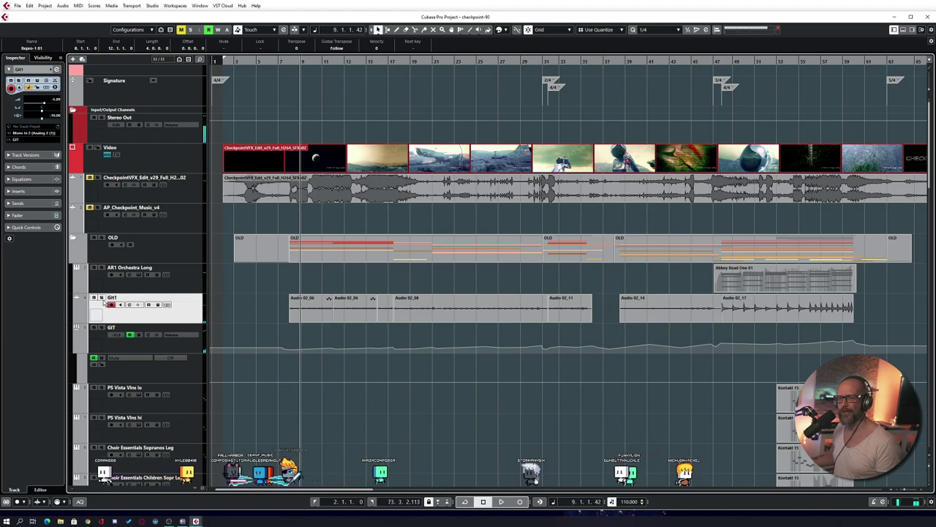
Solo Git1 and play it from about bar 7 to bar 19, enlarging the GIT track to show its volume automation
{"action": "key", "text": "KP_Subtract"}
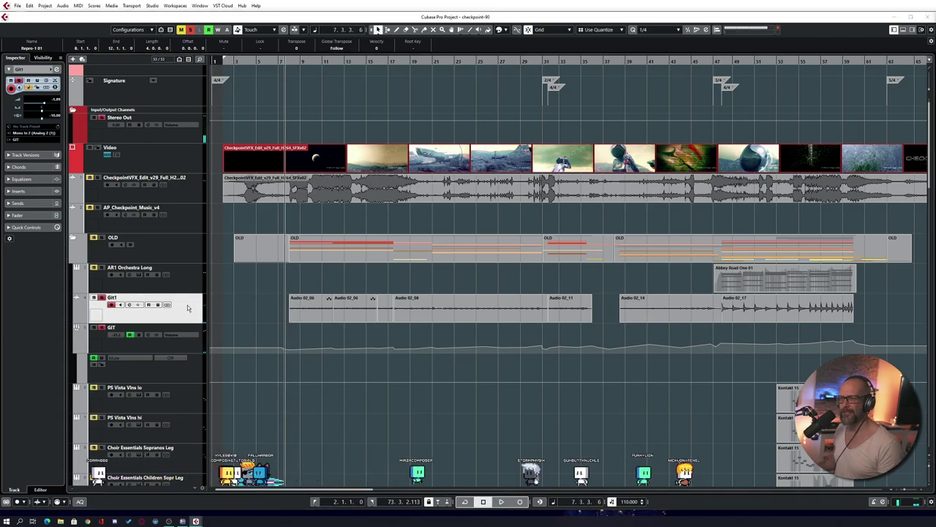
{"action": "left_click", "coordinate": [260, 308]}
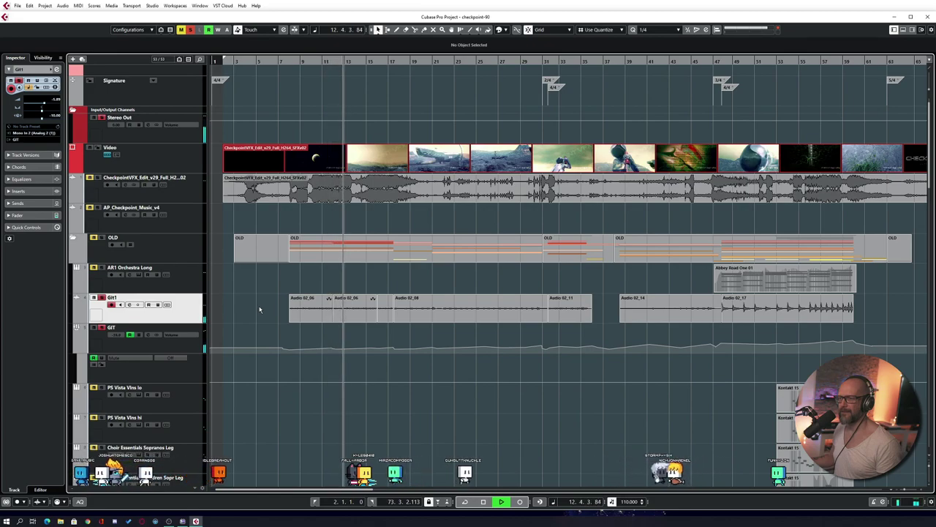
{"action": "left_click_drag", "start_coordinate": [195, 355], "coordinate": [194, 397]}
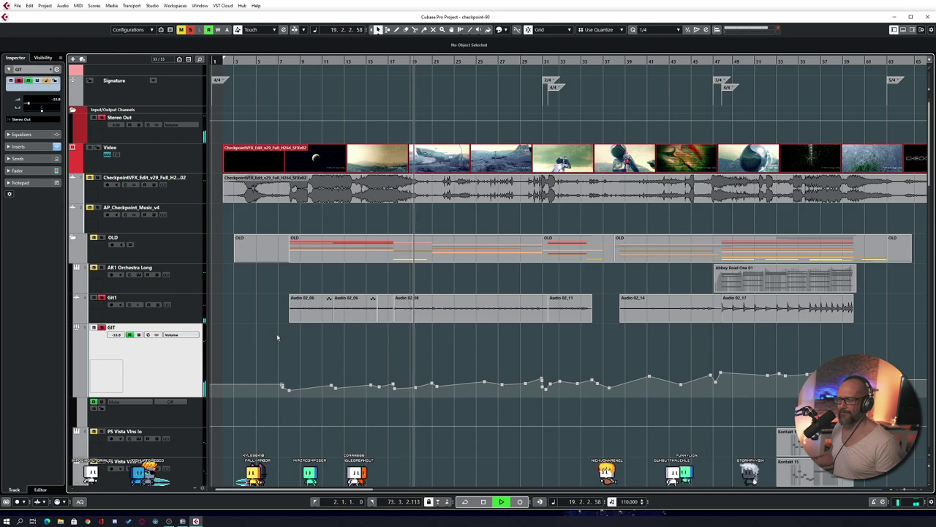
{"action": "key", "text": "space"}
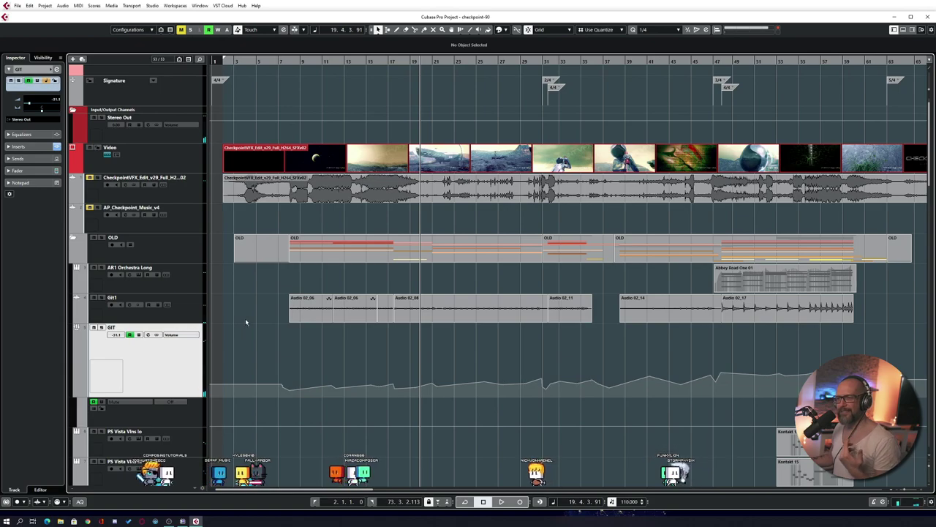
Open the Archetype Gojira insert on the GIT track, switch its interface to a smaller size, and close it
{"action": "key", "text": "KP_0"}
{"action": "key", "text": "KP_Subtract"}
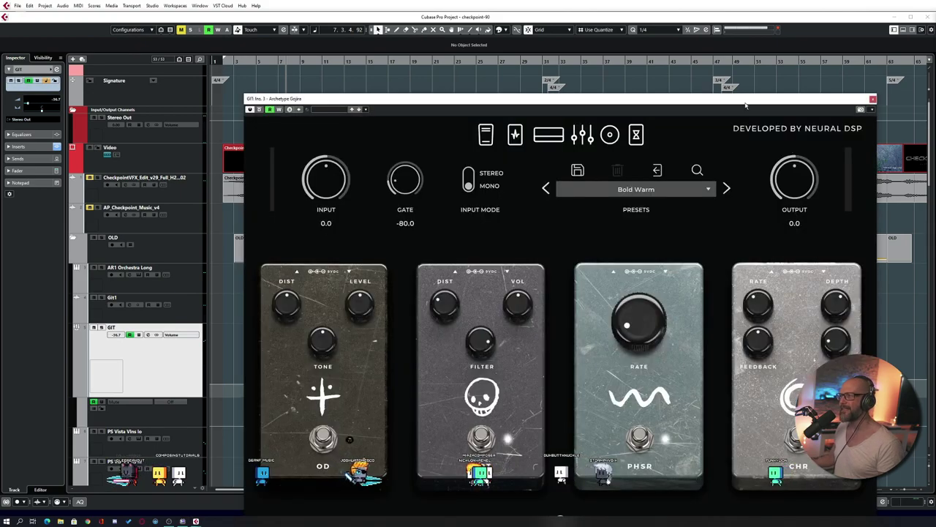
{"action": "left_click_drag", "start_coordinate": [746, 106], "coordinate": [638, 56]}
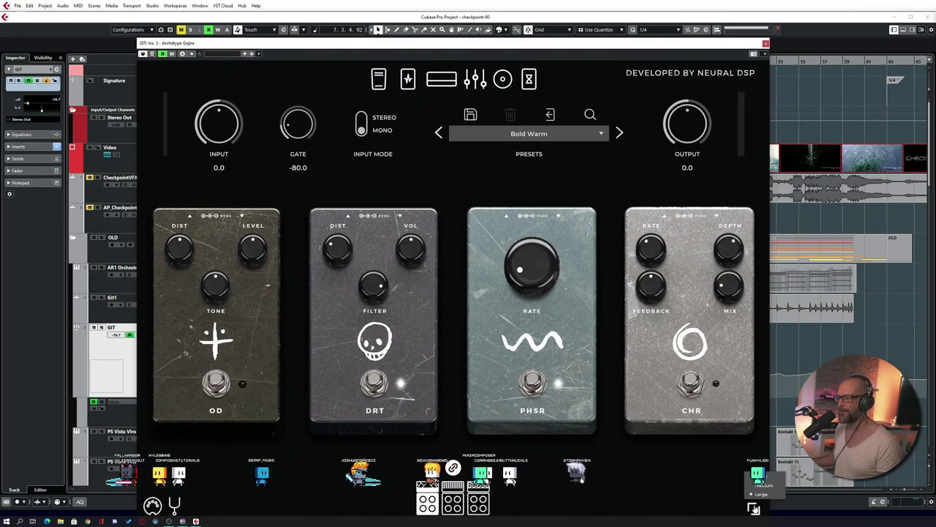
{"action": "left_click", "coordinate": [761, 494]}
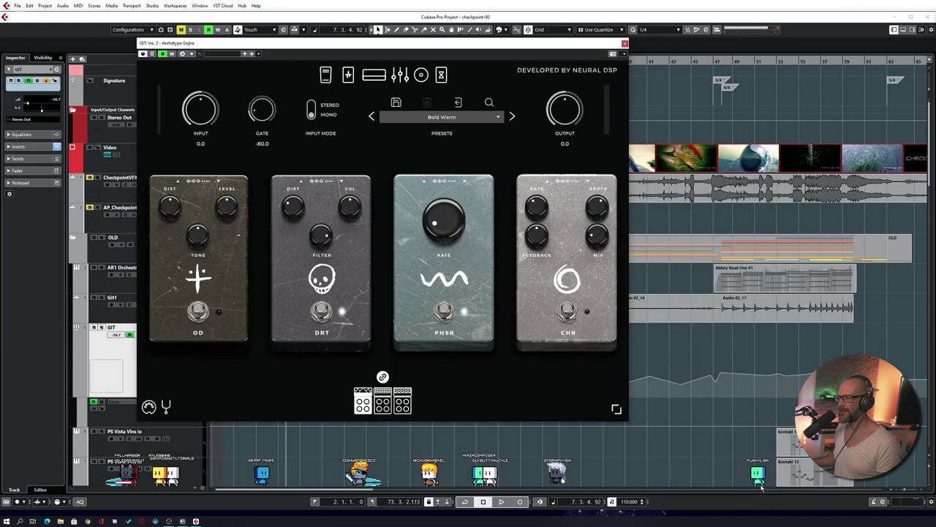
{"action": "left_click", "coordinate": [626, 45]}
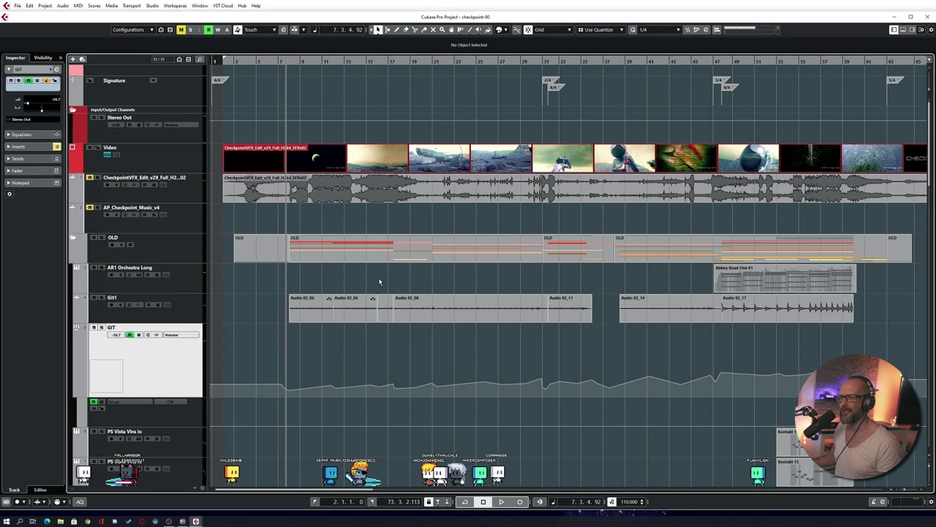
Play the soloed guitar to about bar 18 while inspecting Archetype Gojira's WOW and OCT pedals and its drive and modulation pedals, and close the plug-in
{"action": "key", "text": "space"}
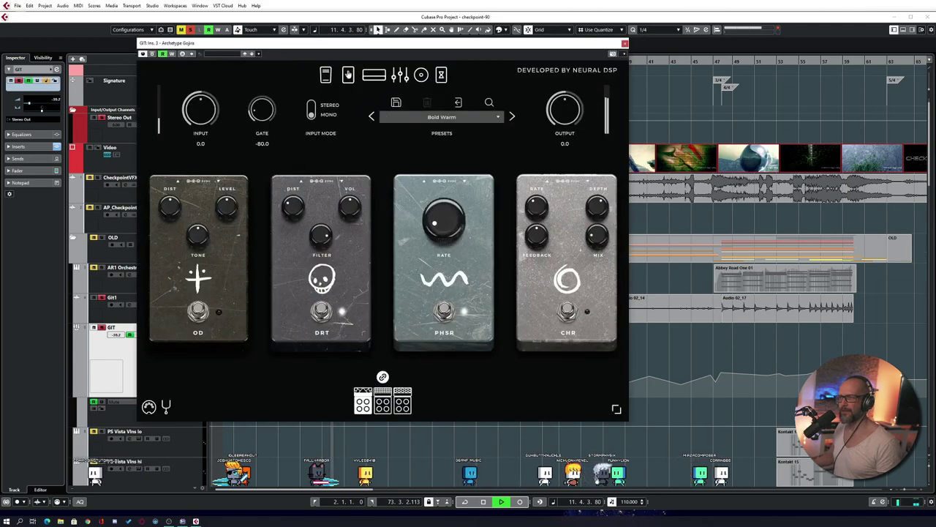
{"action": "left_click", "coordinate": [329, 77]}
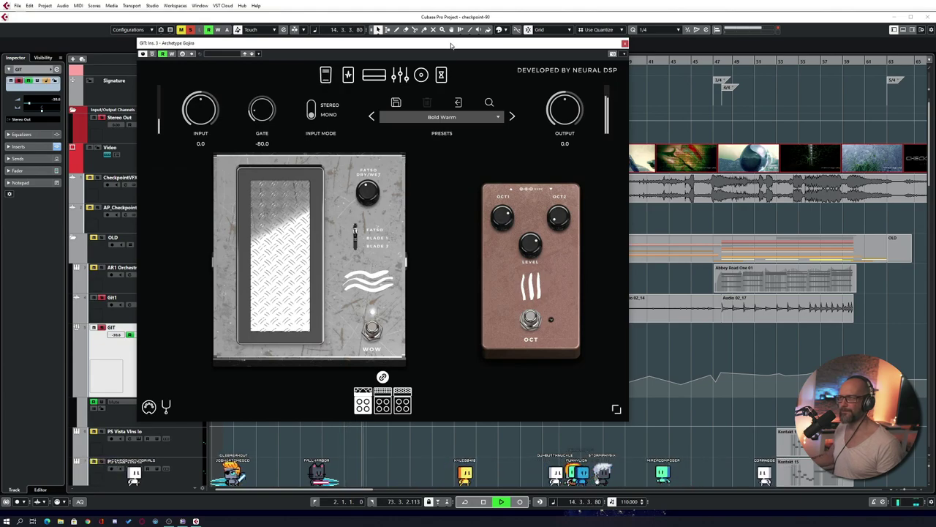
{"action": "left_click_drag", "start_coordinate": [451, 46], "coordinate": [461, 56]}
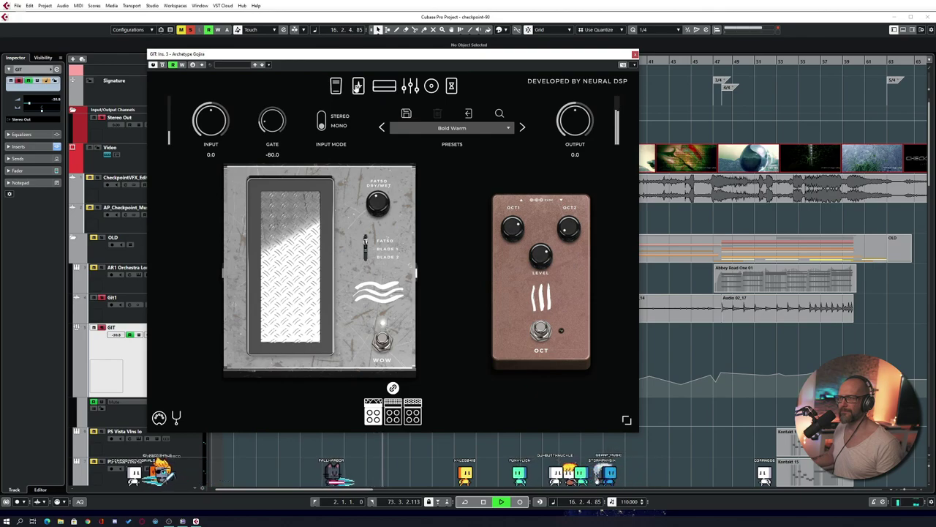
{"action": "left_click", "coordinate": [358, 86]}
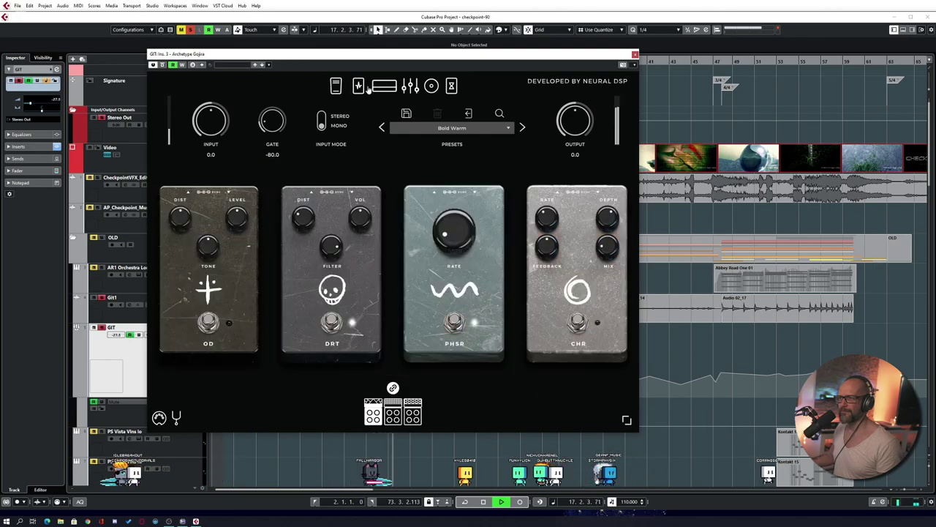
{"action": "left_click", "coordinate": [358, 86]}
{"action": "left_click", "coordinate": [635, 54]}
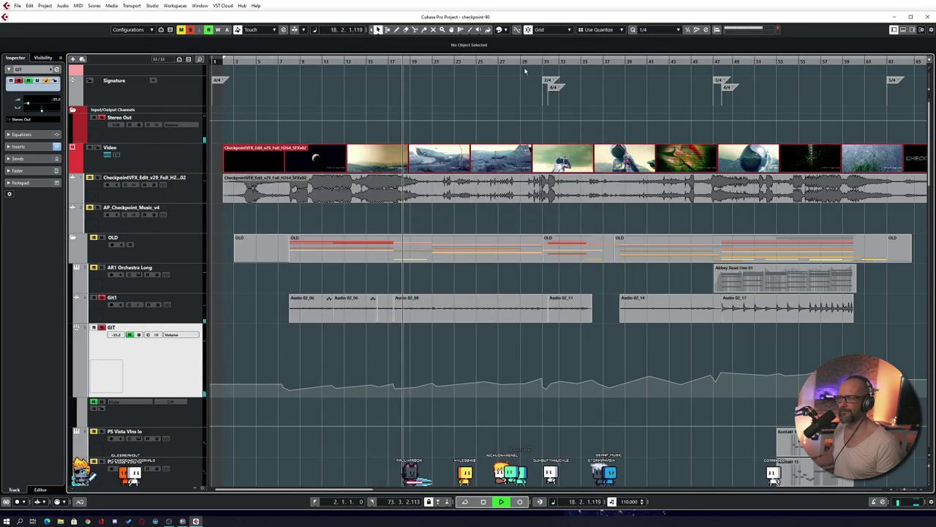
{"action": "key", "text": "space"}
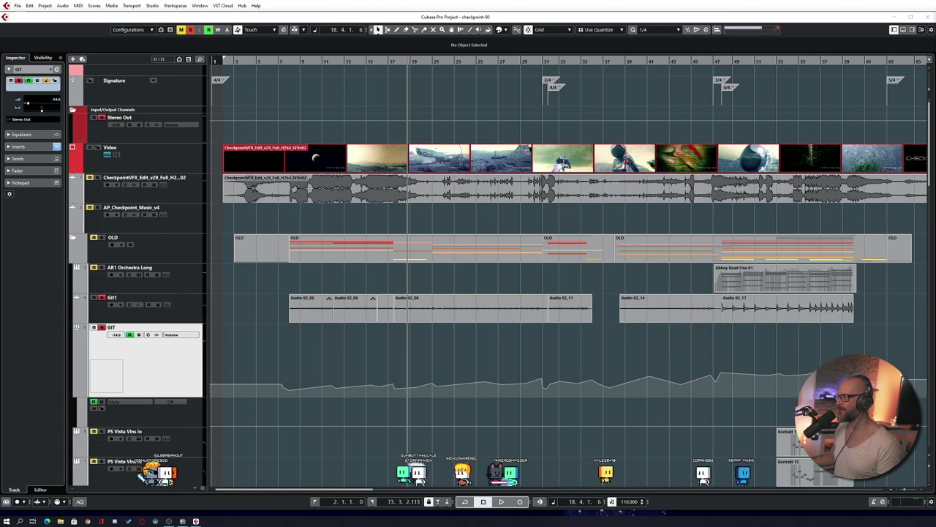
Bring the GIT track's Virtual Mix Rack insert with the FG-Stress module into view, play the guitar through it, and close the plug-in
{"action": "left_click_drag", "start_coordinate": [412, 140], "coordinate": [530, 146]}
{"action": "key", "text": "space"}
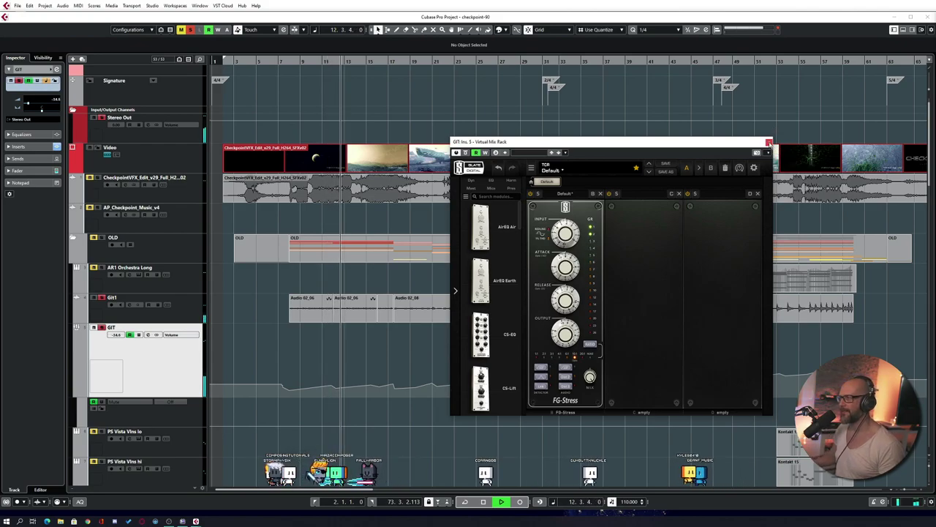
{"action": "left_click", "coordinate": [768, 142]}
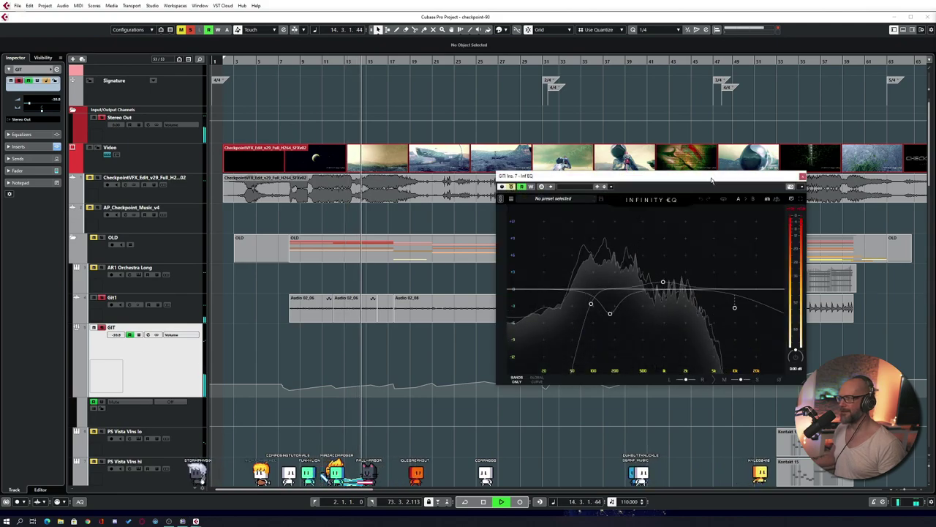
Bring the Infinity EQ insert on the GIT track into view, take it out of bypass, and listen to the guitar up to about bar 10
{"action": "left_click_drag", "start_coordinate": [560, 170], "coordinate": [405, 138]}
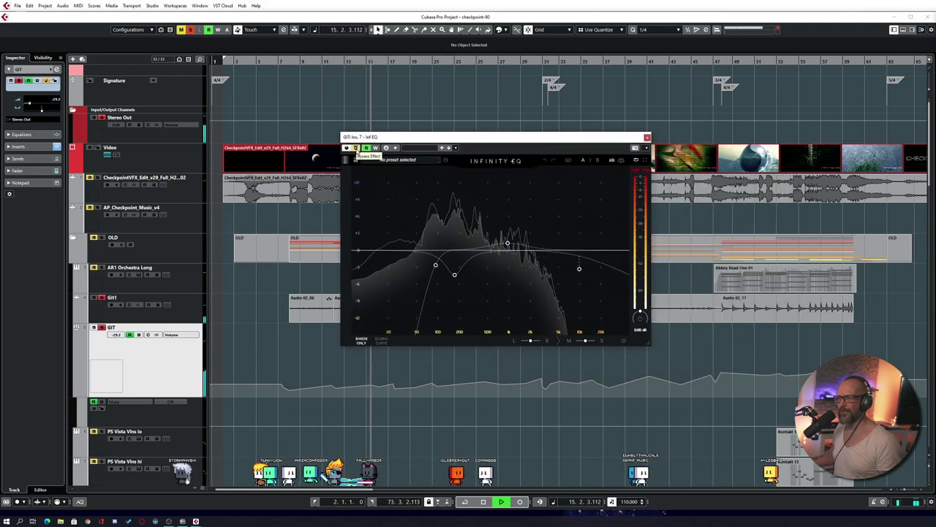
{"action": "left_click", "coordinate": [357, 149]}
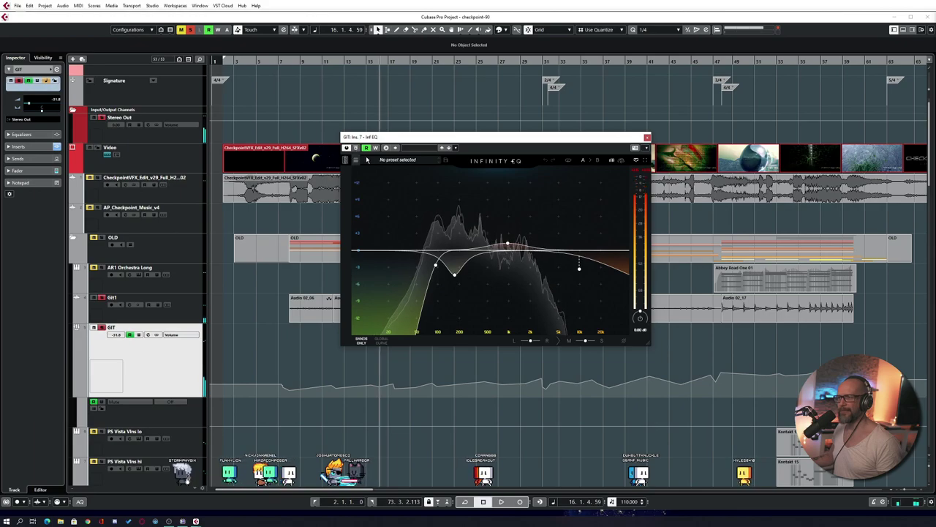
{"action": "key", "text": "KP_Subtract"}
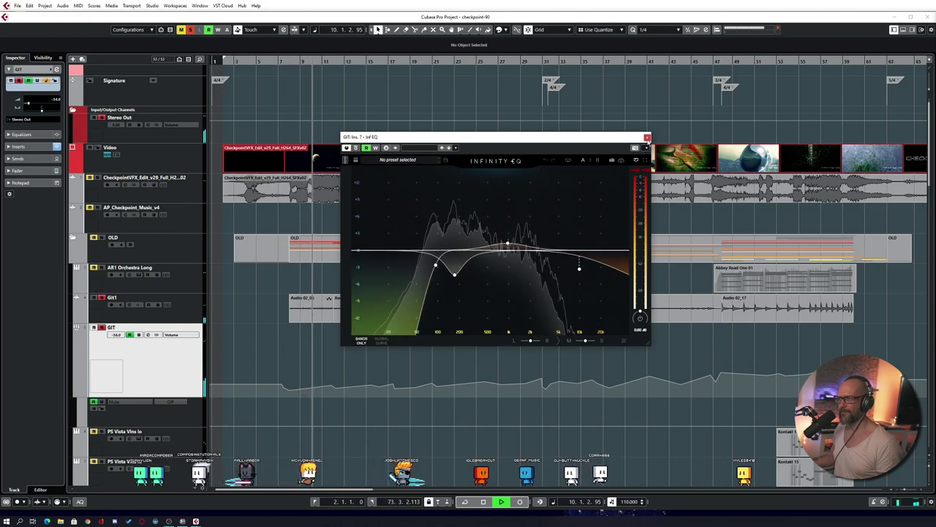
{"action": "key", "text": "space"}
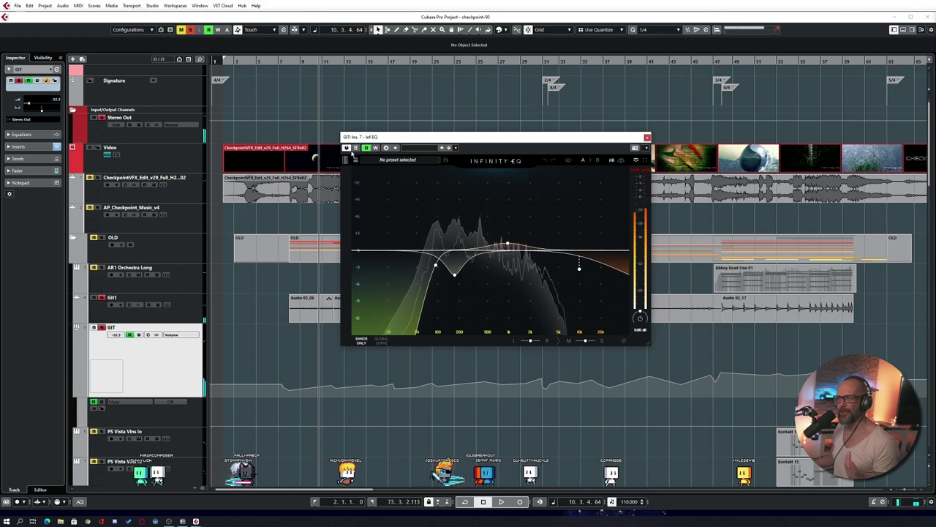
Bypass Infinity EQ, point out its low-cut and dip bands on the curve, and reactivate the effect
{"action": "left_click", "coordinate": [355, 148]}
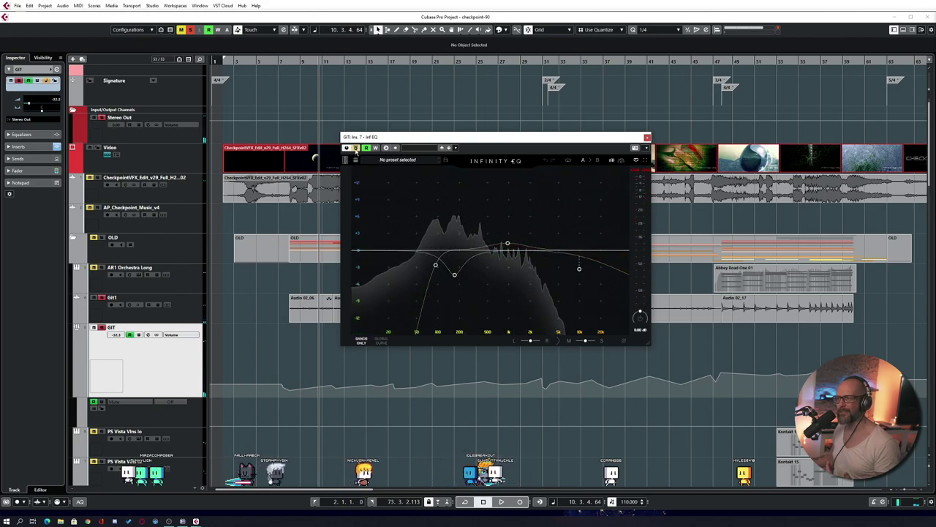
{"action": "left_click", "coordinate": [454, 275]}
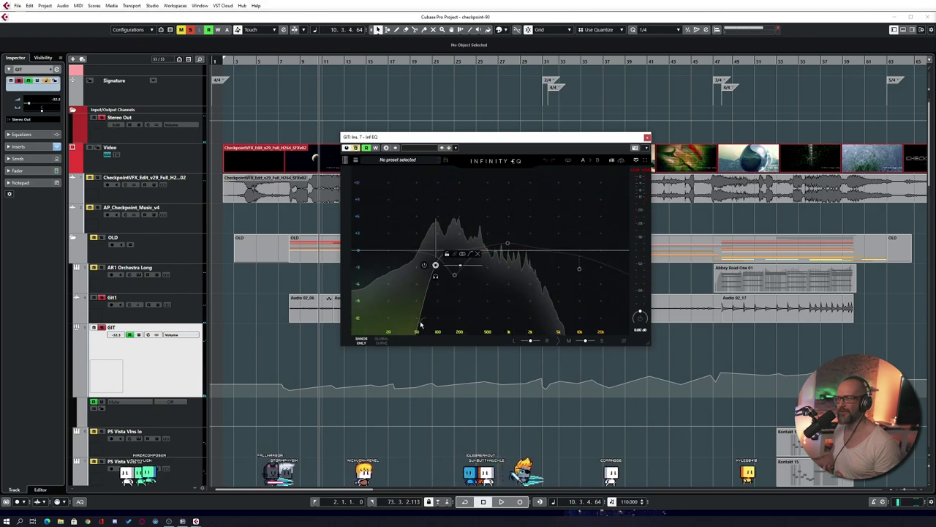
{"action": "left_click", "coordinate": [356, 148]}
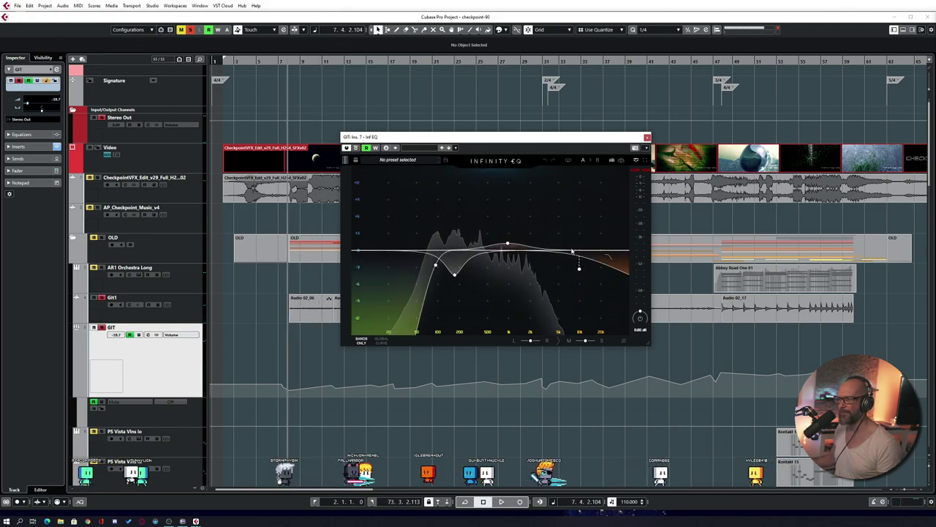
Play the guitar from about bar 8, compare Infinity EQ bypassed and active several times, and close the plug-in
{"action": "key", "text": "space"}
{"action": "left_click", "coordinate": [355, 147]}
{"action": "left_click", "coordinate": [356, 148]}
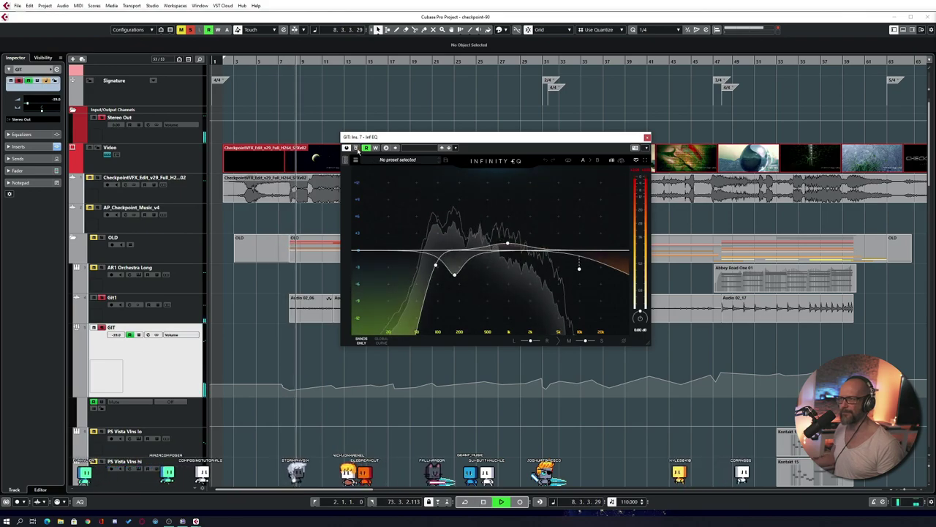
{"action": "left_click", "coordinate": [355, 147]}
{"action": "left_click", "coordinate": [356, 148]}
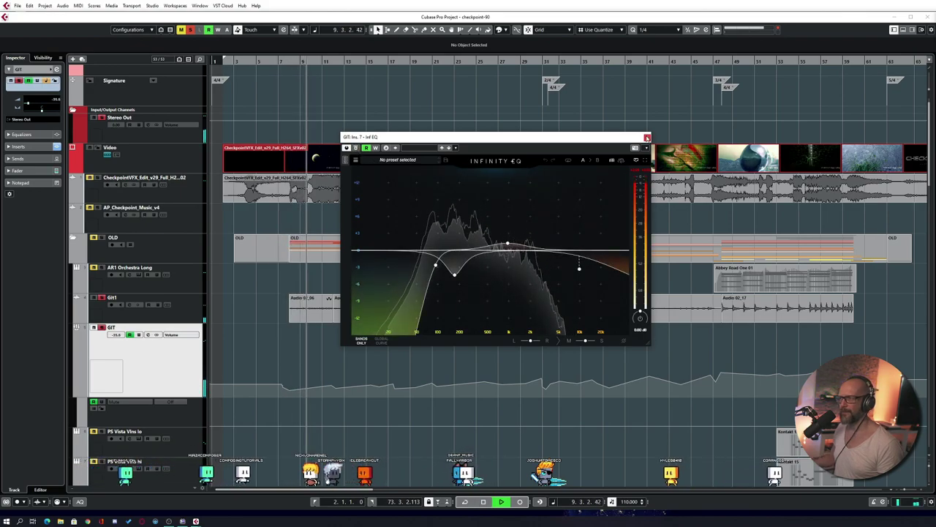
{"action": "key", "text": "Escape"}
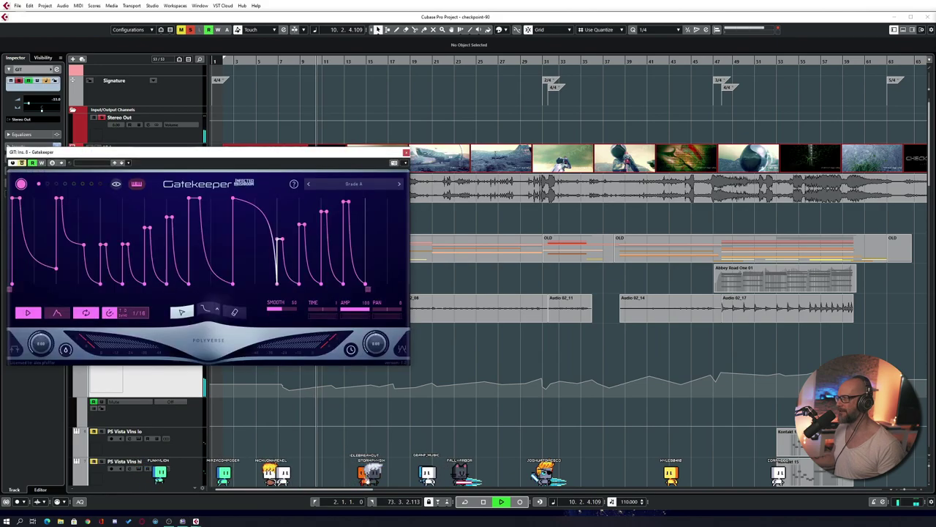
Bring the Gatekeeper insert on the GIT track into view to examine its envelope pattern, close it, and replay from about bar 8
{"action": "left_click_drag", "start_coordinate": [339, 151], "coordinate": [490, 153]}
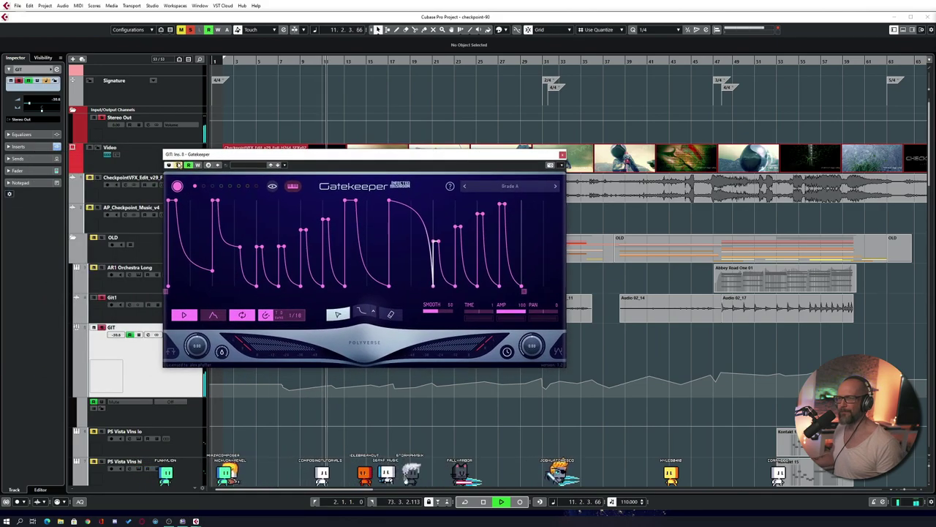
{"action": "key", "text": "Escape"}
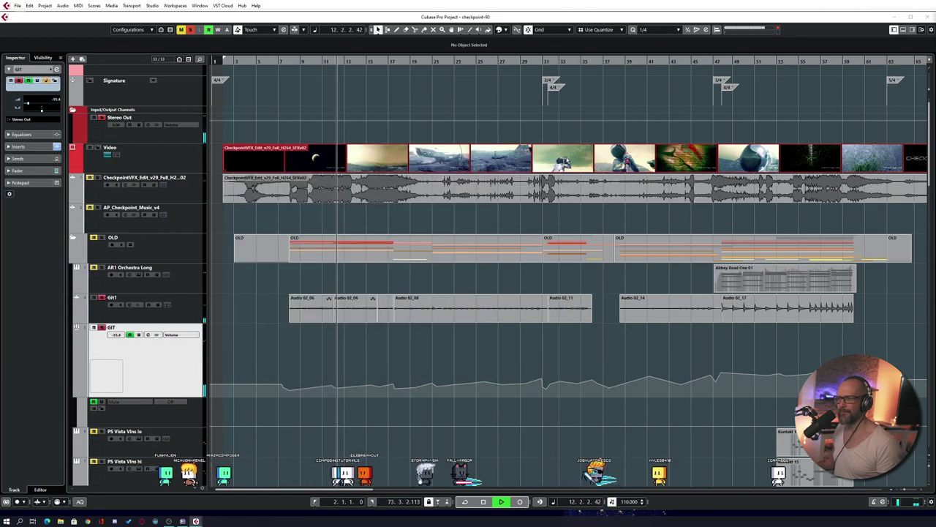
{"action": "left_click", "coordinate": [286, 60]}
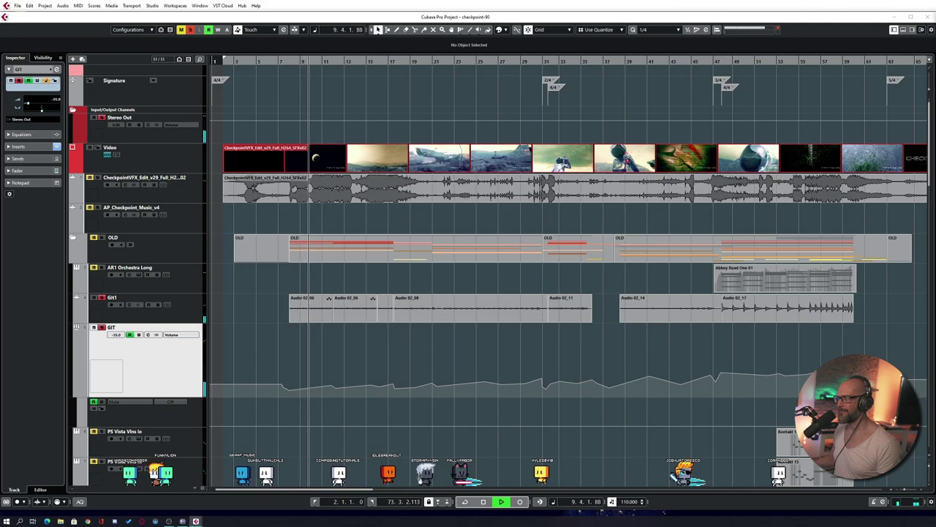
Examine the ValhallaSupermassive, Virtual Mix Rack FG-2A and ValhallaShimmer inserts on the GIT track while auditioning the guitar, and close all three windows
{"action": "left_click_drag", "start_coordinate": [929, 167], "coordinate": [412, 133]}
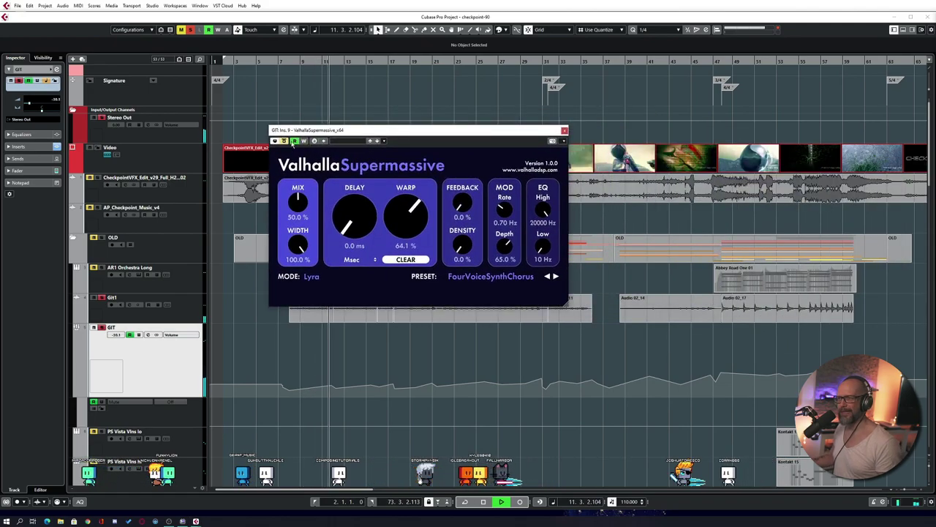
{"action": "left_click_drag", "start_coordinate": [355, 132], "coordinate": [376, 141]}
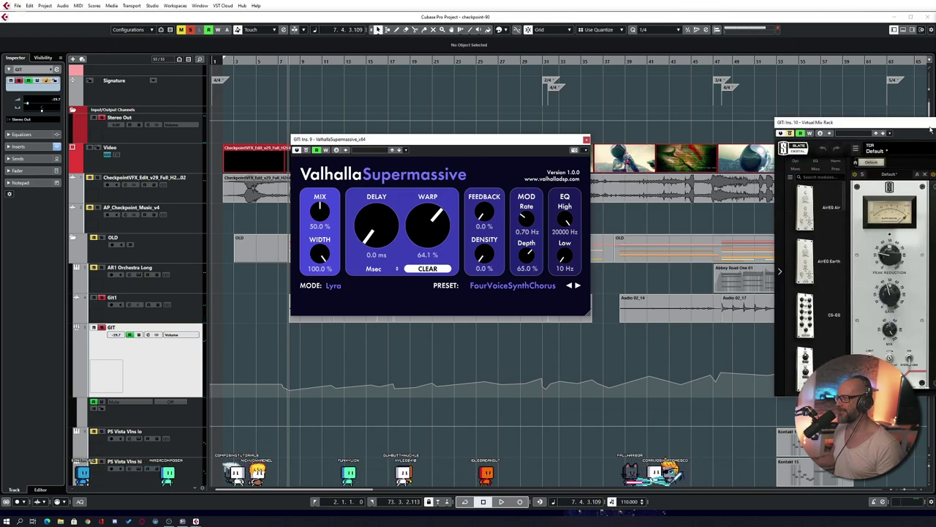
{"action": "left_click_drag", "start_coordinate": [930, 129], "coordinate": [591, 93]}
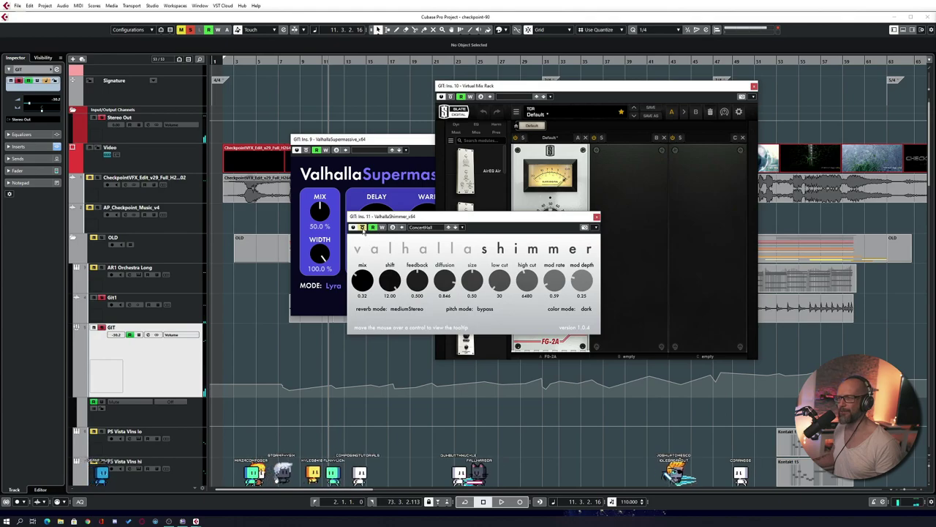
{"action": "left_click", "coordinate": [754, 87]}
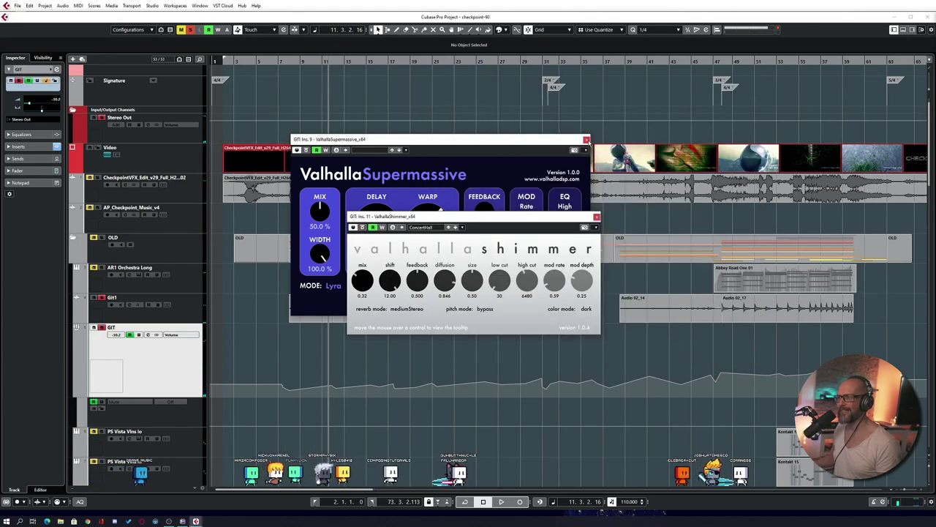
{"action": "left_click", "coordinate": [586, 139]}
{"action": "left_click", "coordinate": [596, 216]}
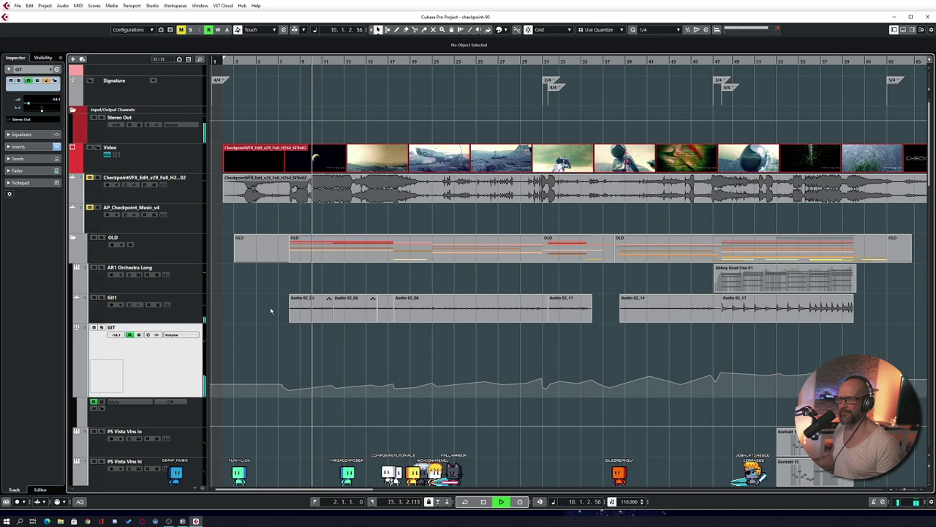
Show the full arrangement and play it up to about bar 20, briefly switching the Git1 solo on and off
{"action": "key", "text": "g"}
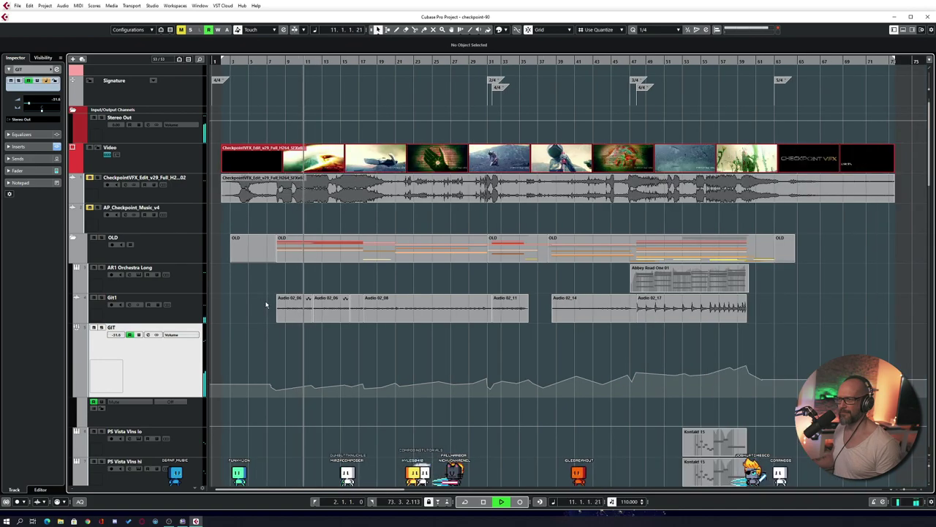
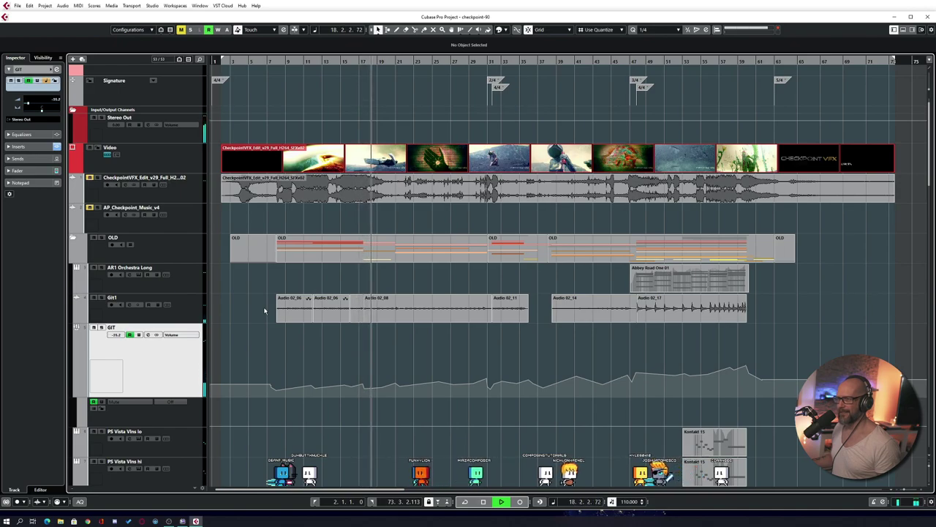
{"action": "left_click", "coordinate": [101, 297]}
{"action": "left_click", "coordinate": [101, 297]}
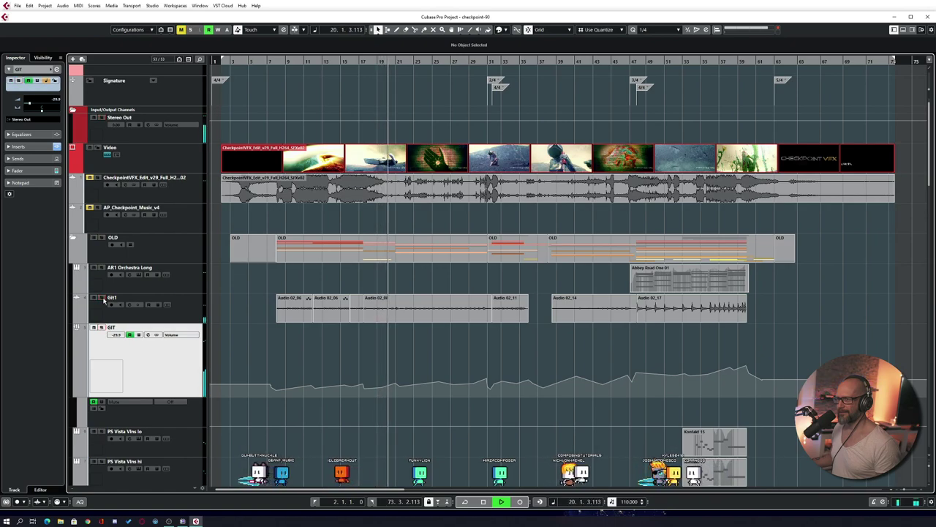
{"action": "key", "text": "space"}
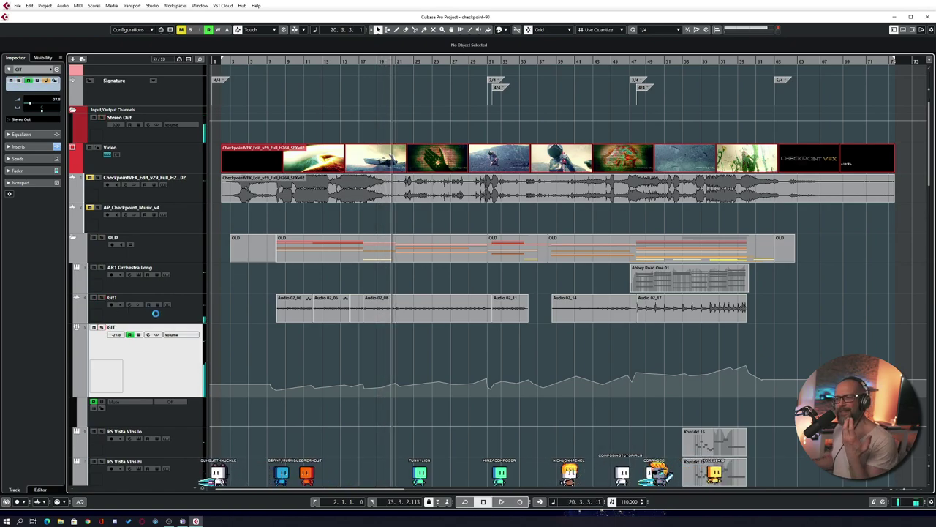
Select and enlarge the Git1 track, and play from bar 20 to about bar 24 to compare the mix with Git1 muted and unmuted
{"action": "left_click", "coordinate": [191, 314]}
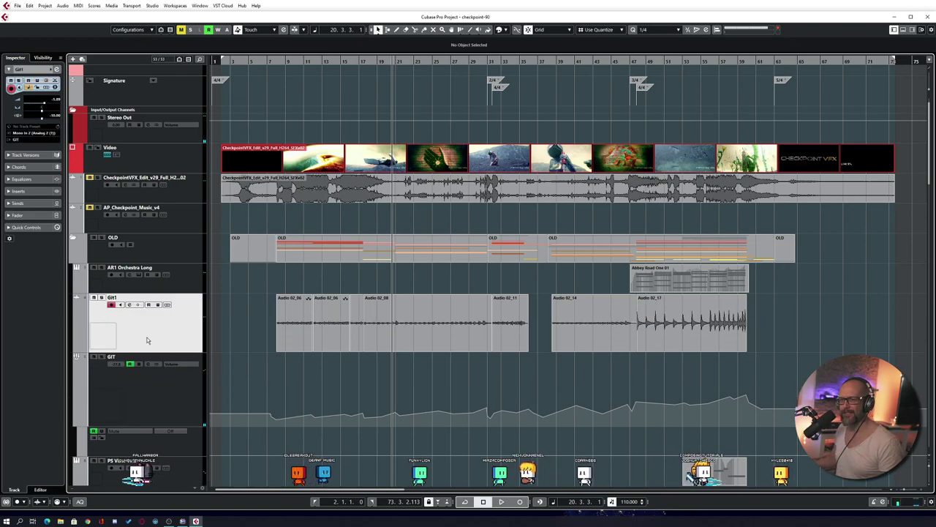
{"action": "key", "text": "space"}
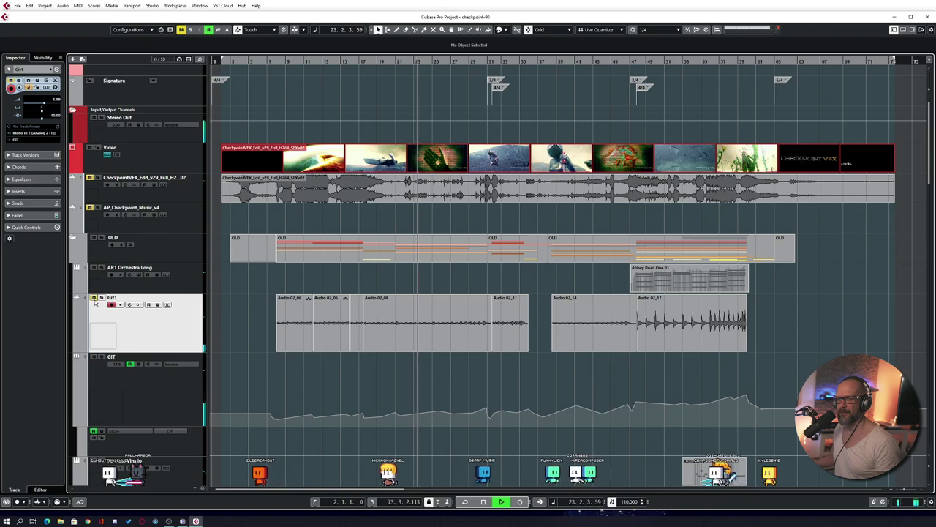
{"action": "key", "text": "space"}
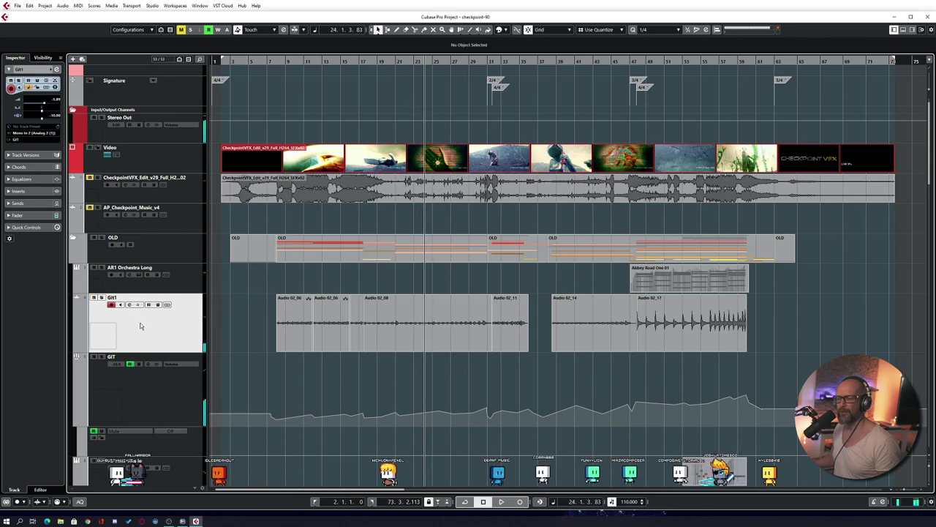
Move on to the Areia, CDT Combi Pads, Diva Pad and Repro-1 tracks, with the project cursor at about bar 20
{"action": "scroll", "coordinate": [249, 322], "scroll_direction": "down", "scroll_amount": 10}
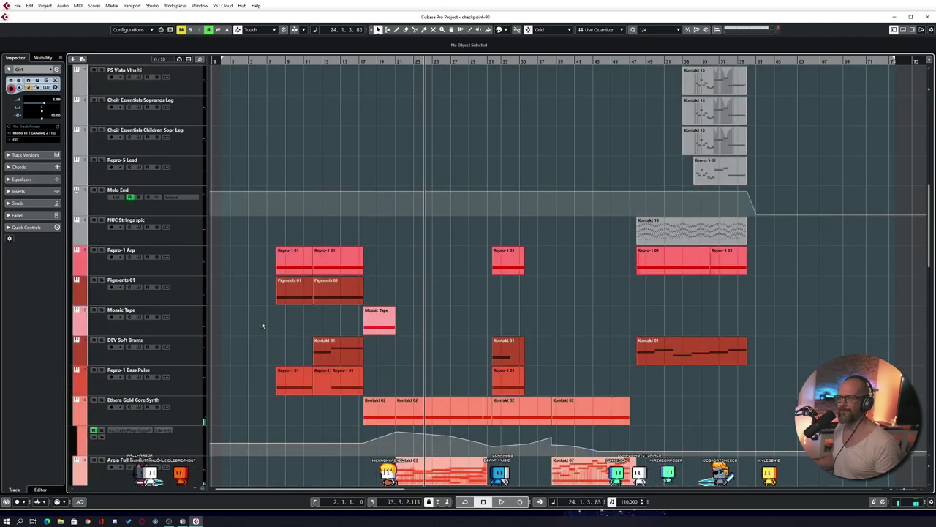
{"action": "key", "text": "KP_0"}
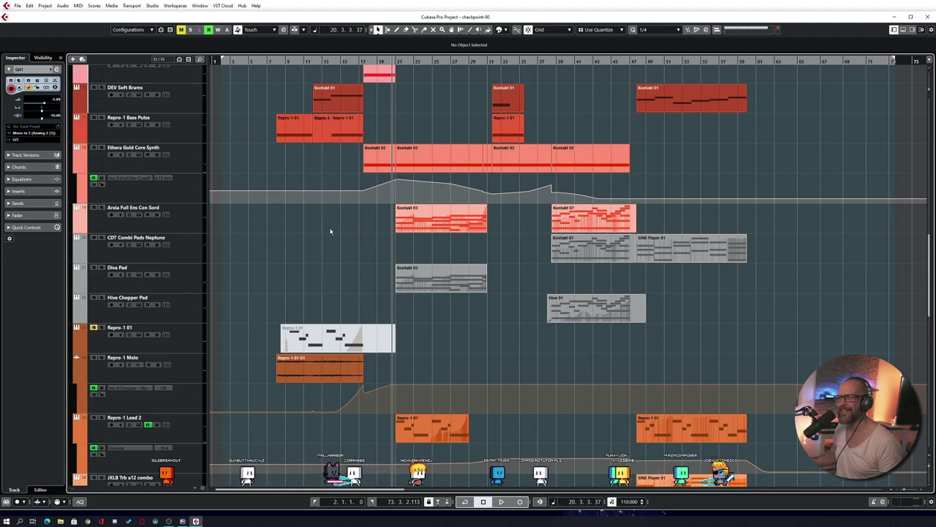
{"action": "scroll", "coordinate": [340, 252], "scroll_direction": "right", "scroll_amount": 2}
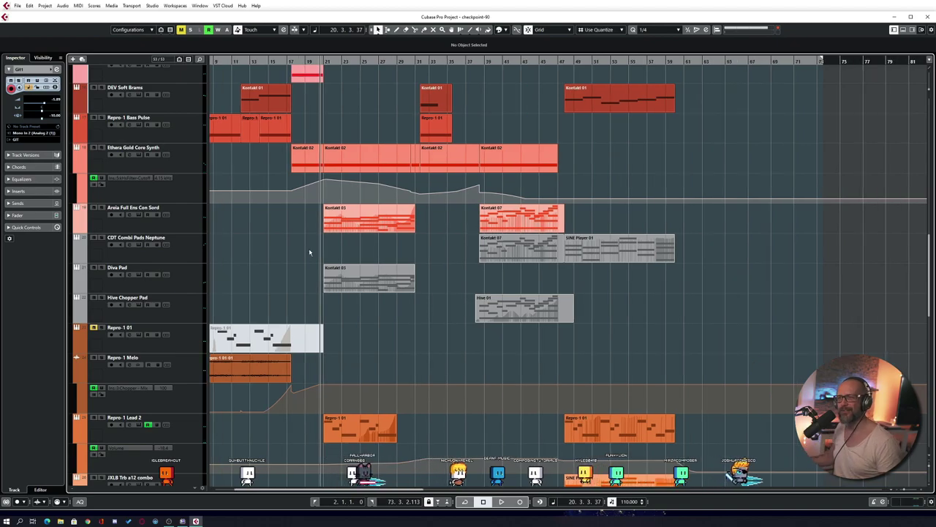
Solo the Areia Full Ens Con Sord track, select it and view its Kontakt instrument
{"action": "left_click", "coordinate": [109, 268]}
{"action": "left_click", "coordinate": [102, 268]}
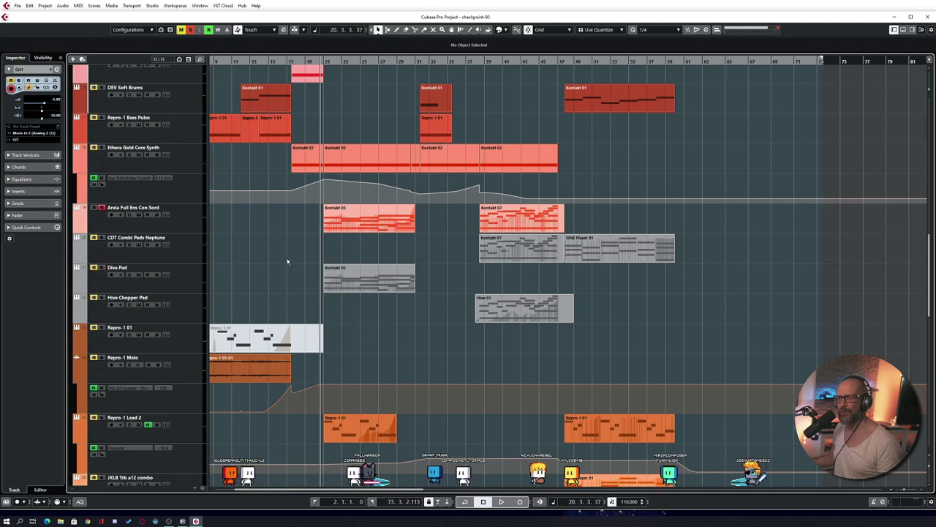
{"action": "scroll", "coordinate": [240, 306], "scroll_direction": "up", "scroll_amount": 3}
{"action": "left_click", "coordinate": [193, 312]}
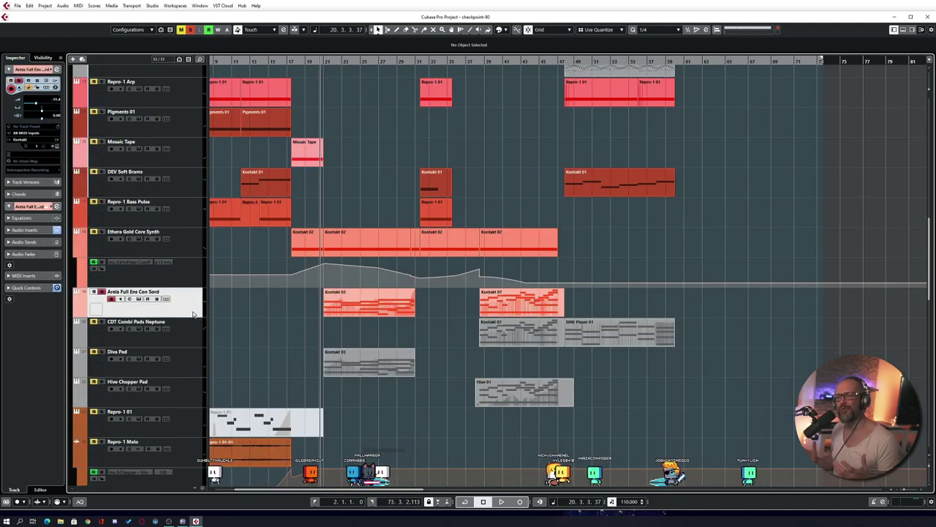
{"action": "left_click", "coordinate": [138, 299]}
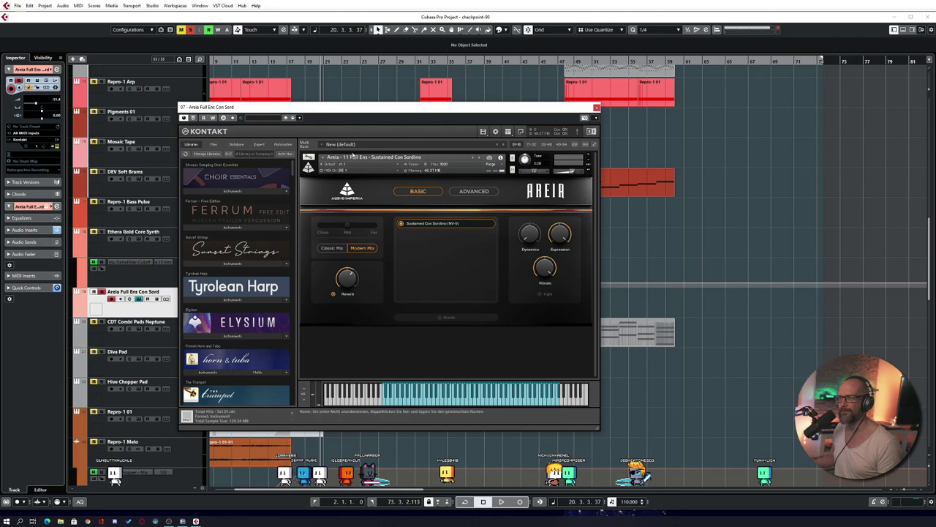
{"action": "left_click", "coordinate": [596, 108]}
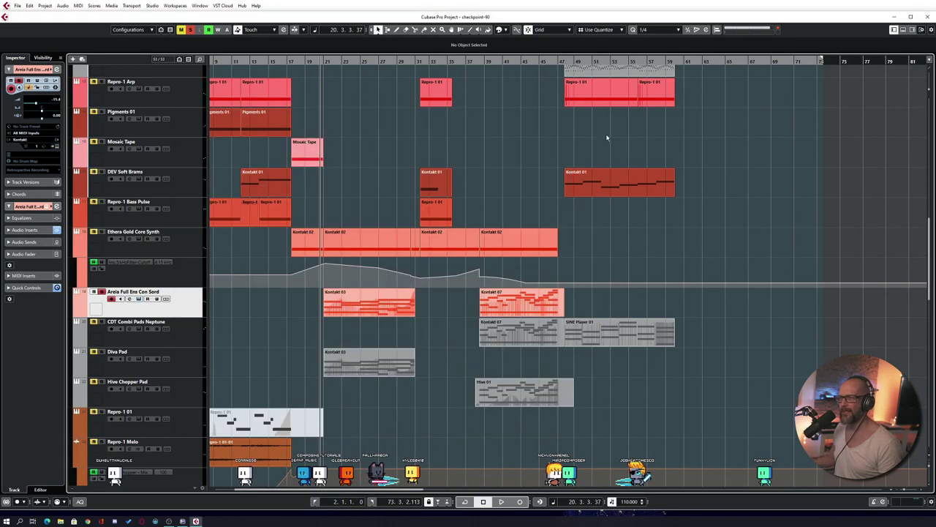
Open the Areia track's first MIDI part, starting at bar 21, in the Key Editor, play it through and close the editor
{"action": "double_click", "coordinate": [354, 303]}
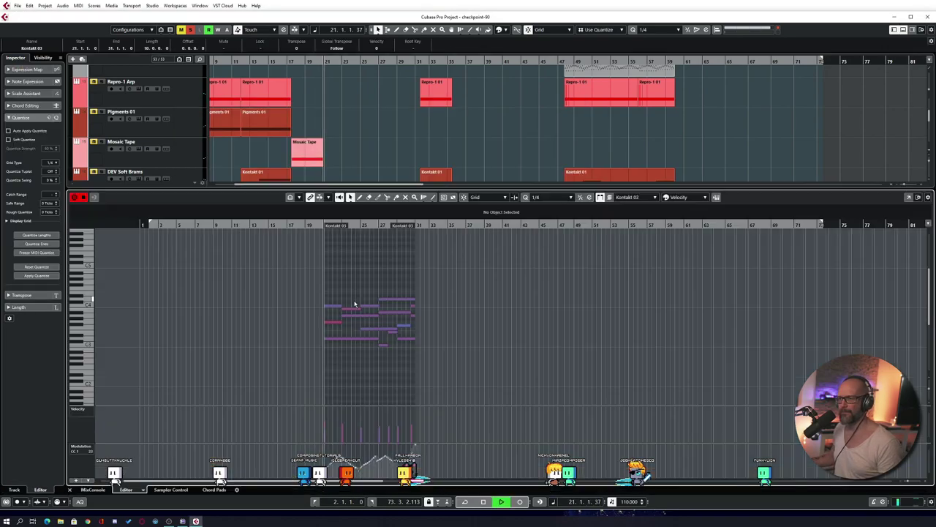
{"action": "key", "text": "h"}
{"action": "scroll", "coordinate": [380, 292], "scroll_direction": "right", "scroll_amount": 3}
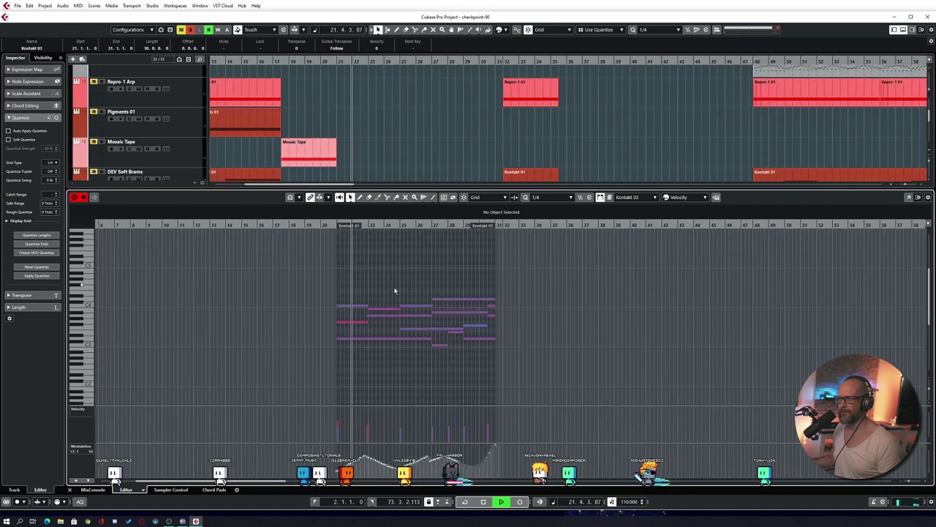
{"action": "key", "text": "space"}
{"action": "key", "text": "space"}
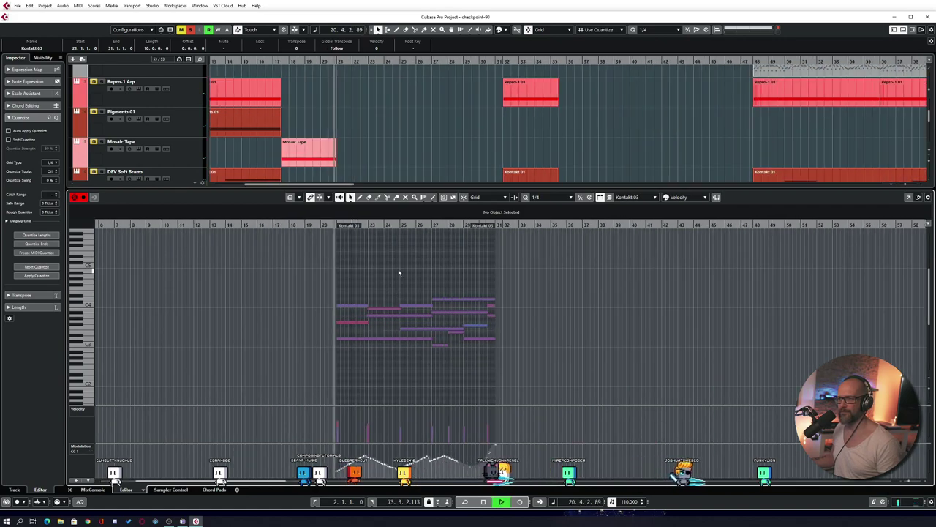
{"action": "scroll", "coordinate": [401, 274], "scroll_direction": "right", "scroll_amount": 3}
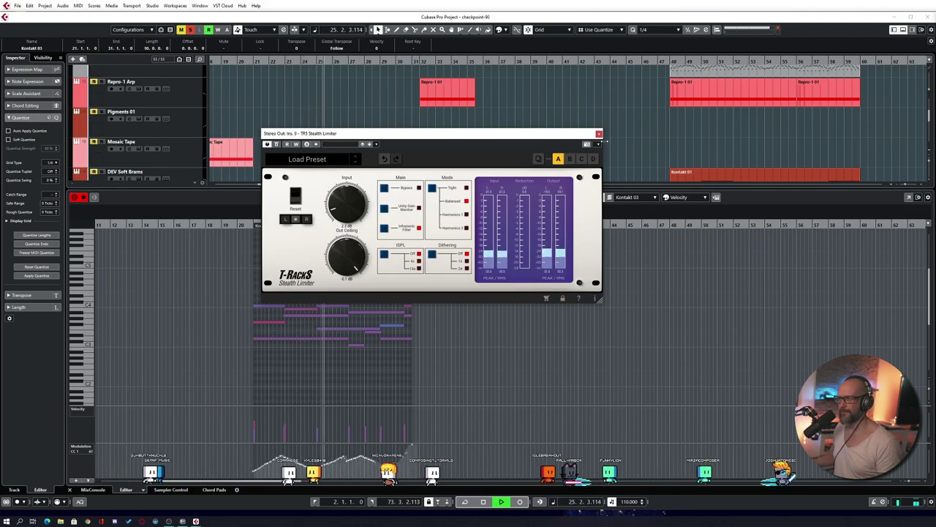
{"action": "left_click", "coordinate": [599, 133]}
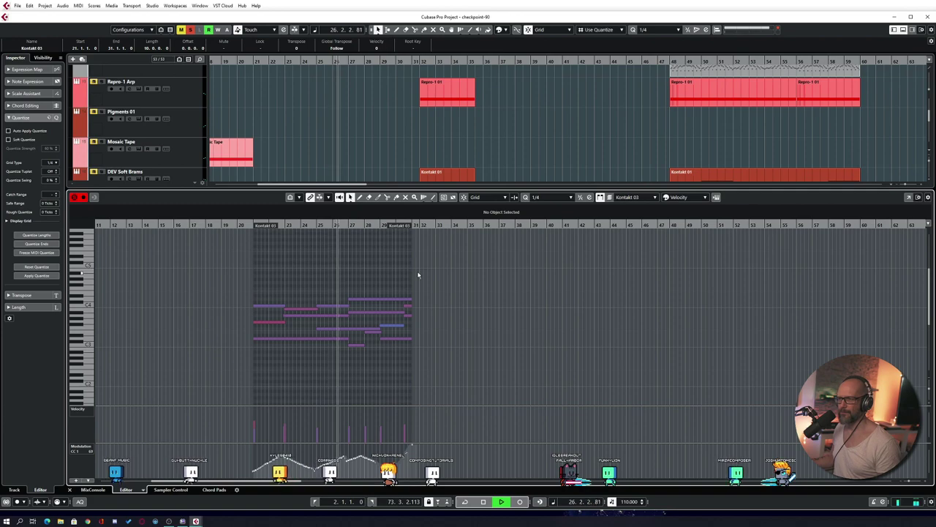
{"action": "scroll", "coordinate": [422, 271], "scroll_direction": "up", "scroll_amount": 3}
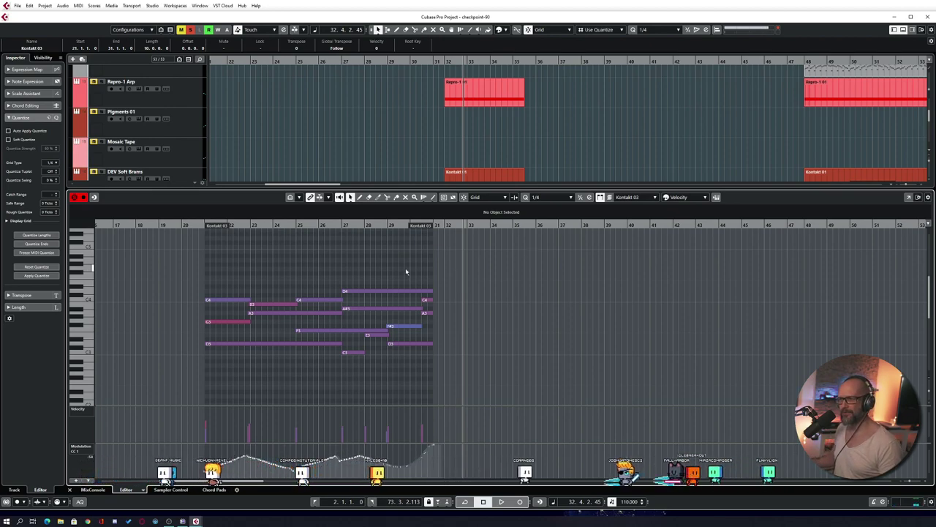
{"action": "key", "text": "ctrl+e"}
{"action": "scroll", "coordinate": [392, 270], "scroll_direction": "left", "scroll_amount": 3}
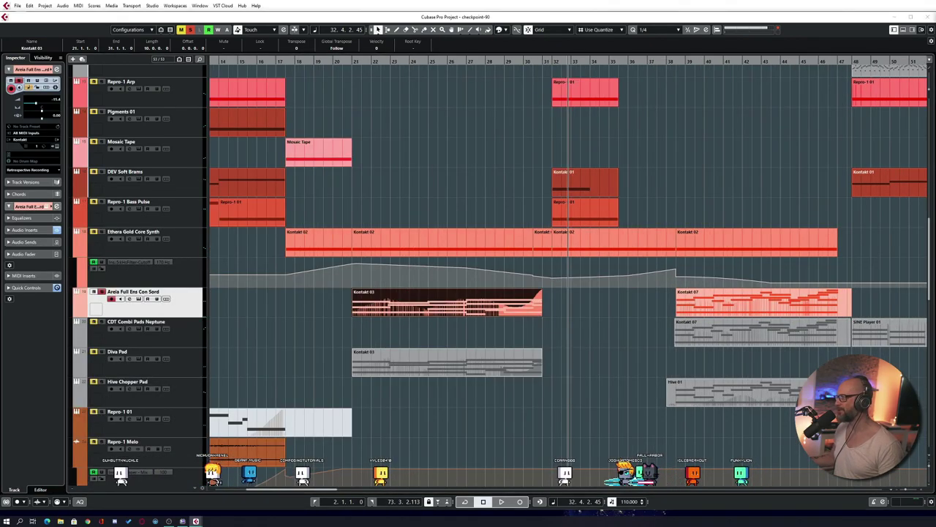
Open the Areia track's Infinity EQ, FabFilter Timeless 2 and Cinematic Rooms inserts and arrange their windows side by side
{"action": "left_click_drag", "start_coordinate": [531, 147], "coordinate": [302, 101]}
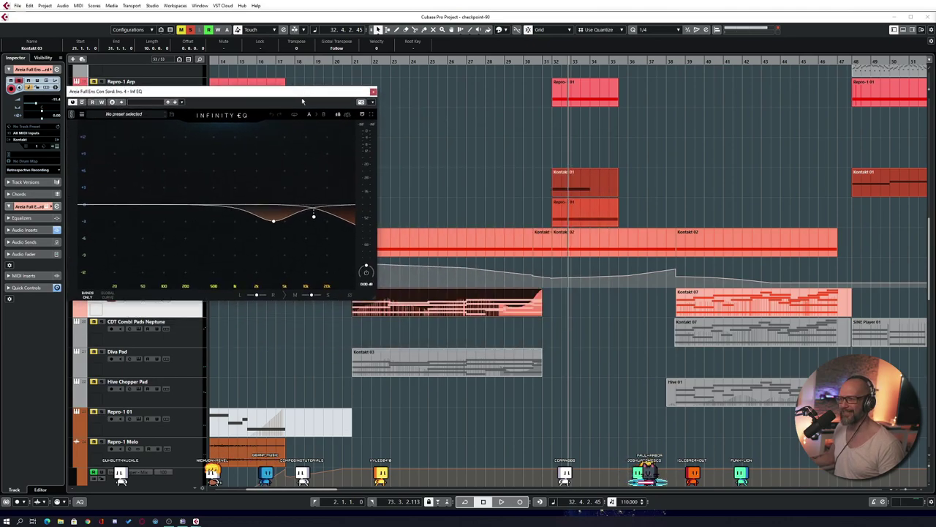
{"action": "key", "text": "KP_Subtract"}
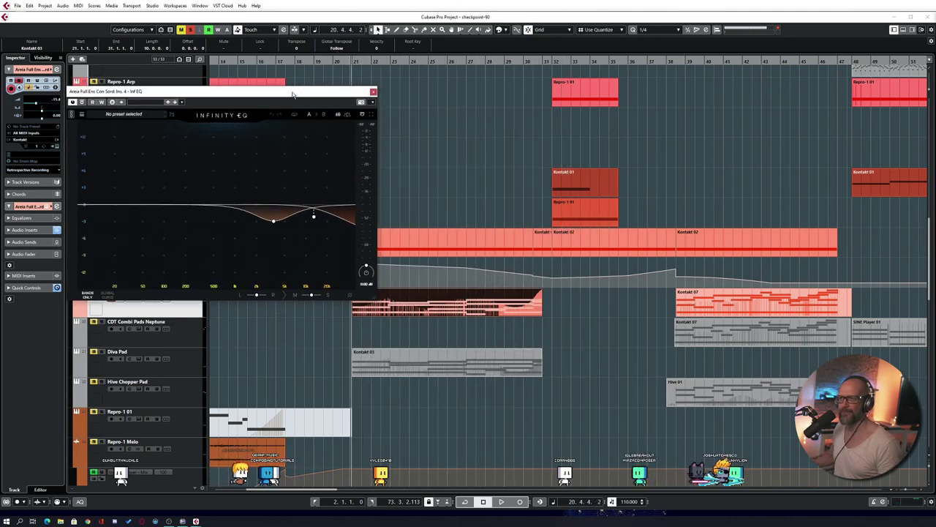
{"action": "left_click_drag", "start_coordinate": [293, 93], "coordinate": [275, 66]}
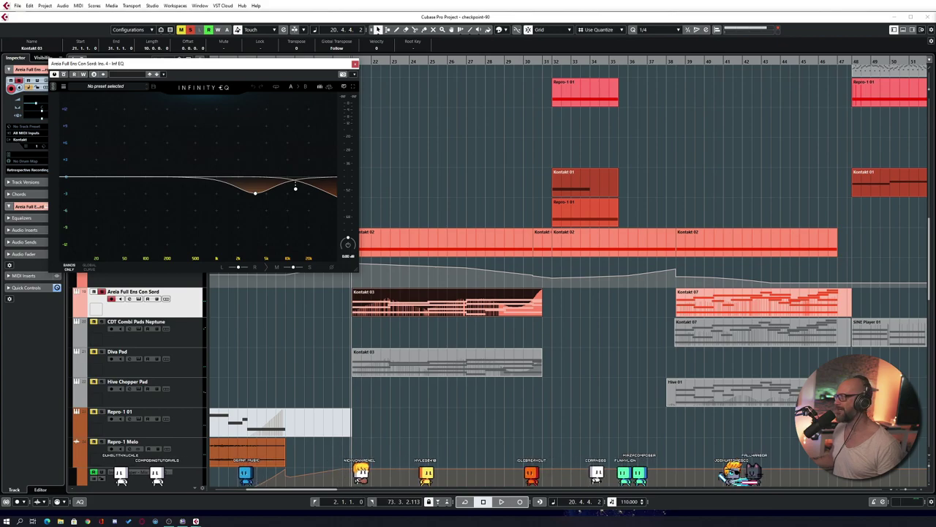
{"action": "left_click_drag", "start_coordinate": [629, 115], "coordinate": [521, 57]}
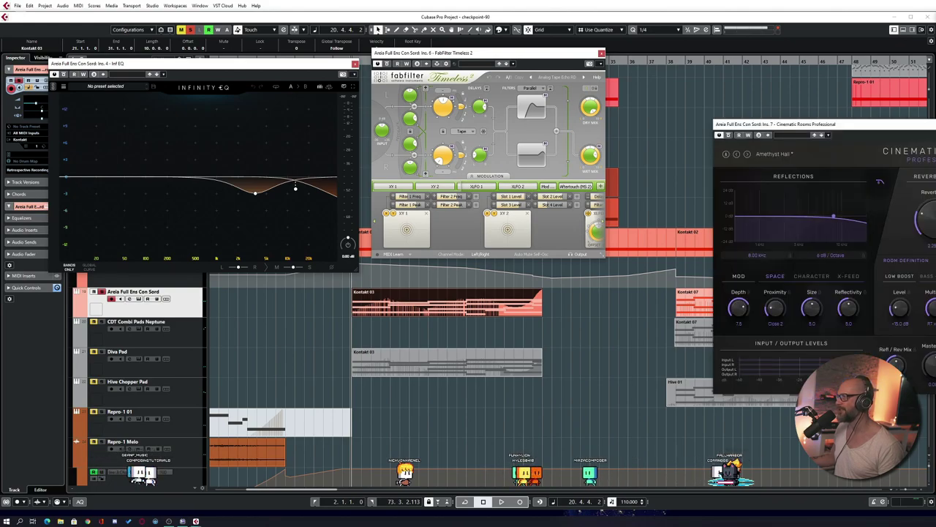
{"action": "left_click_drag", "start_coordinate": [935, 127], "coordinate": [902, 44]}
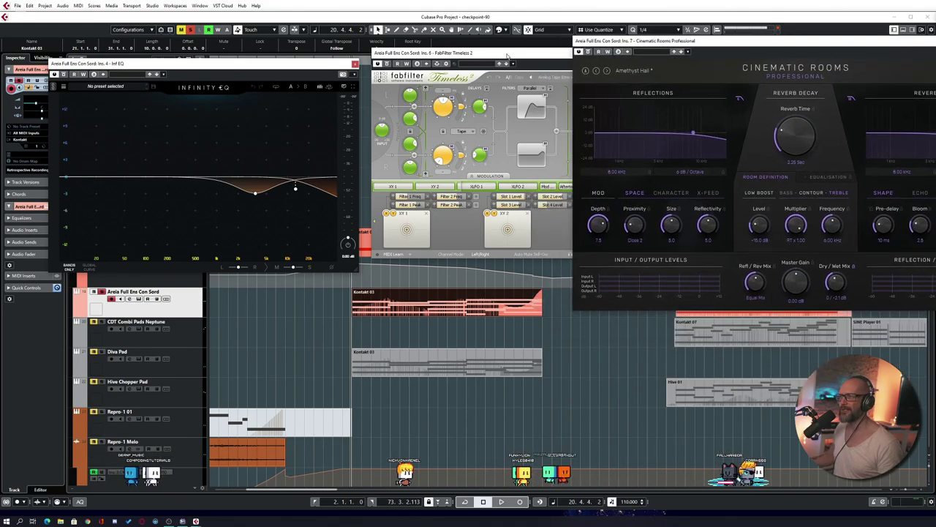
{"action": "left_click_drag", "start_coordinate": [512, 56], "coordinate": [487, 53]}
Bypass the Infinity EQ, Timeless 2 and Cinematic Rooms inserts and play the Areia strings dry from bar 20
{"action": "left_click", "coordinate": [64, 74]}
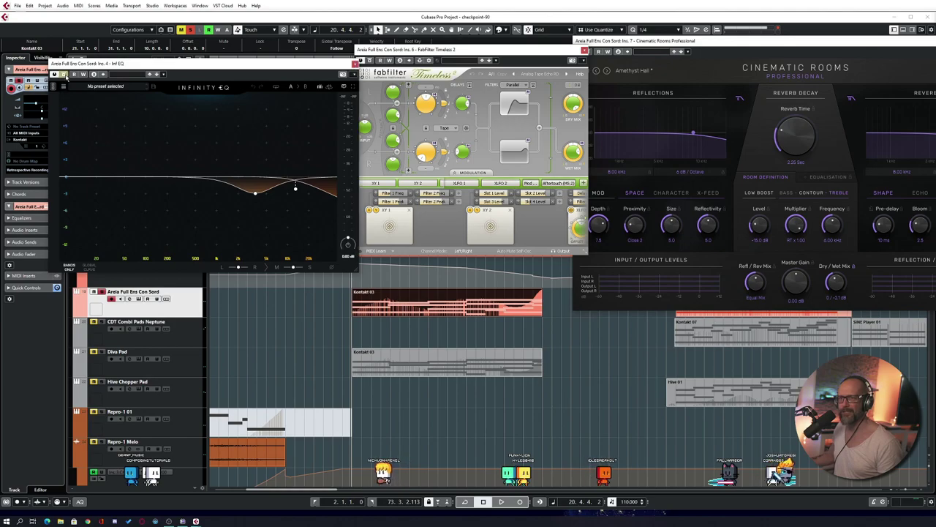
{"action": "left_click", "coordinate": [375, 61]}
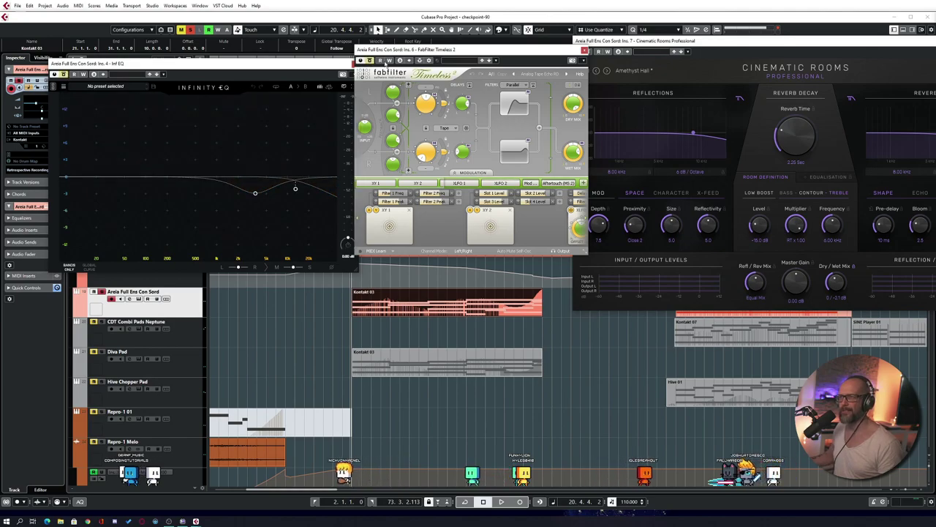
{"action": "left_click_drag", "start_coordinate": [612, 42], "coordinate": [610, 49]}
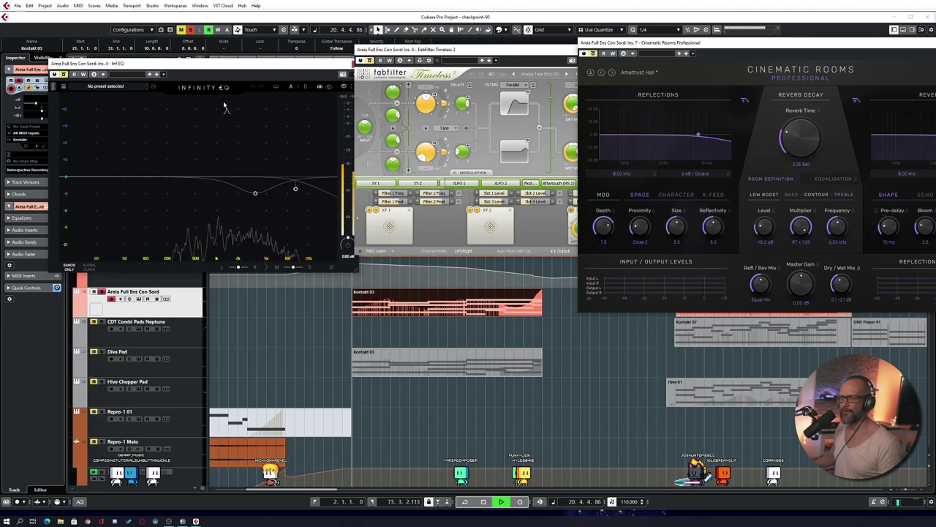
Compare the strings with Infinity EQ bypassed and active during playback, leaving the EQ active
{"action": "left_click", "coordinate": [63, 74]}
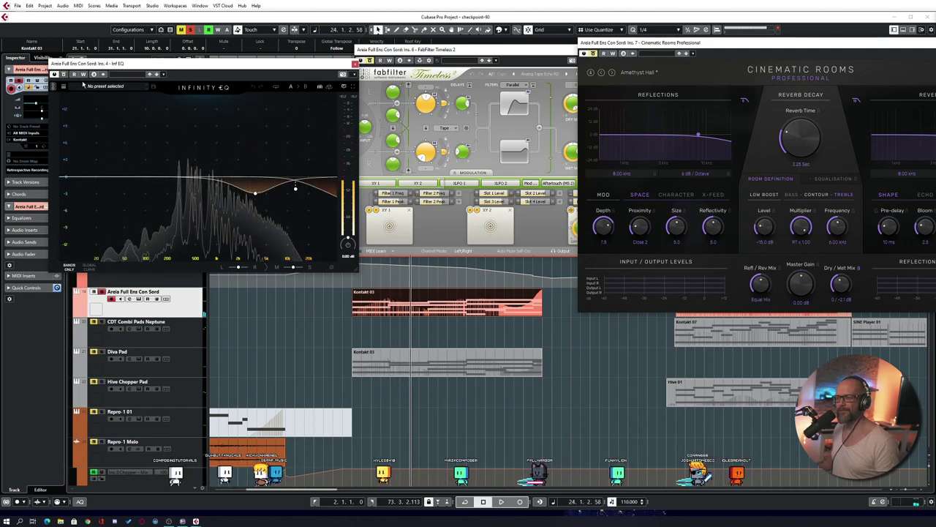
{"action": "key", "text": "space"}
{"action": "key", "text": "space"}
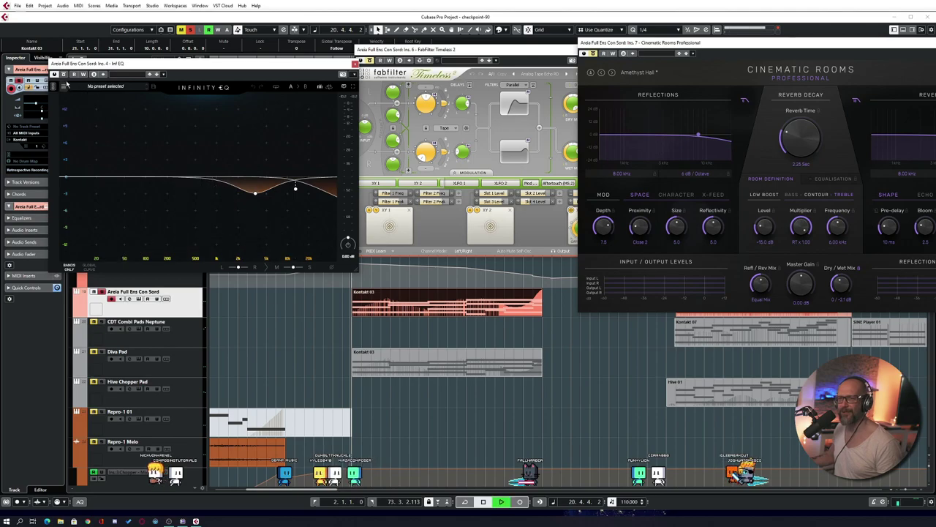
{"action": "left_click", "coordinate": [63, 74]}
{"action": "left_click", "coordinate": [63, 74]}
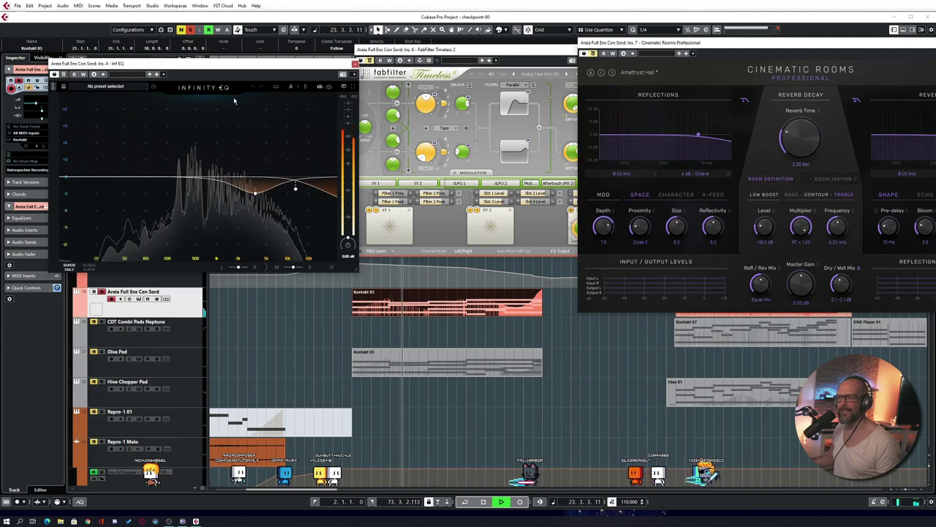
Reactivate the Timeless 2 delay, inspect its filter settings and play the strings again from bar 20
{"action": "left_click_drag", "start_coordinate": [372, 50], "coordinate": [352, 49]}
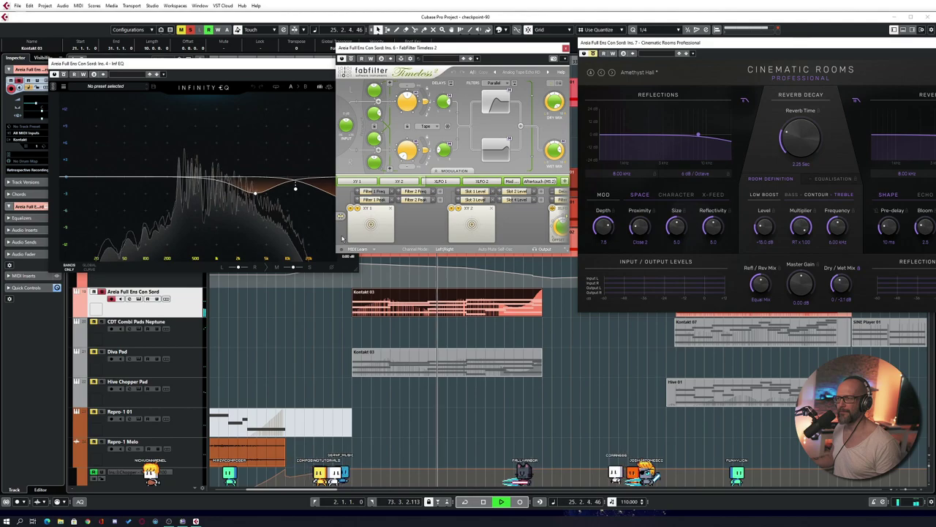
{"action": "mouse_move", "coordinate": [489, 160]}
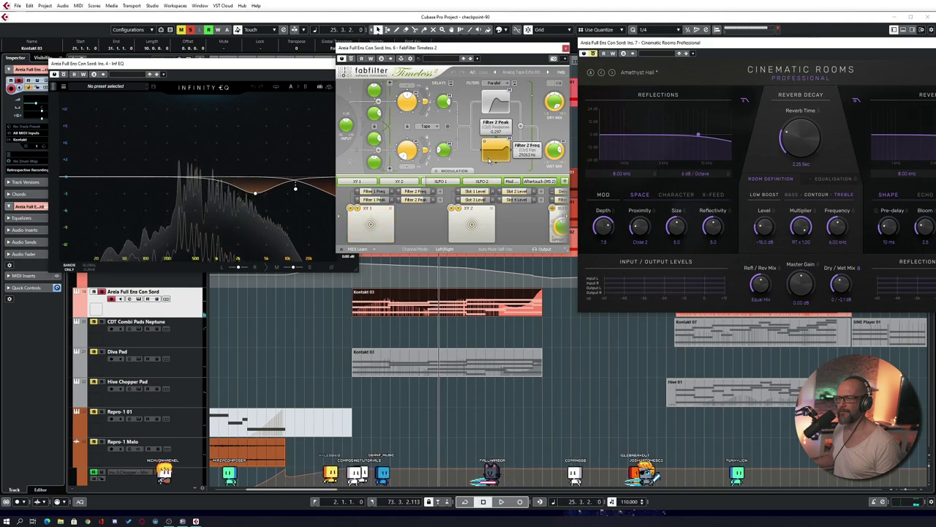
{"action": "left_click", "coordinate": [390, 254]}
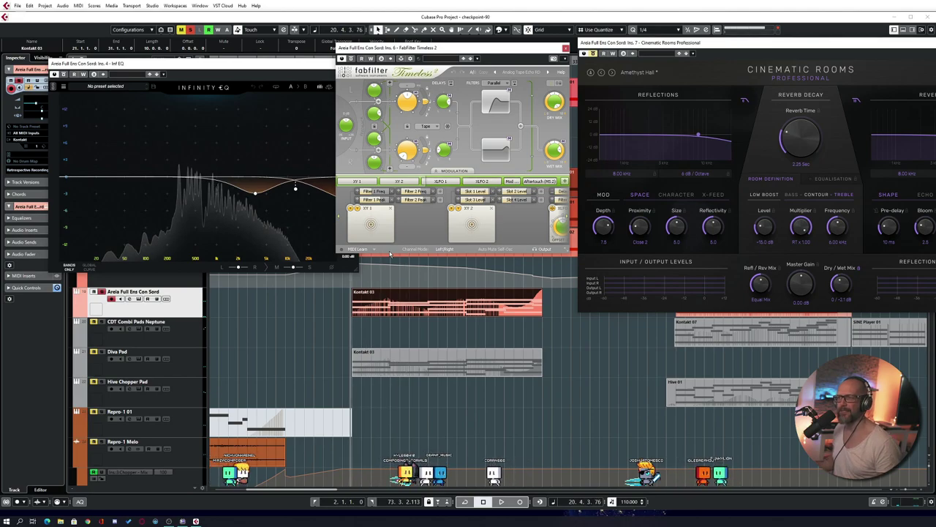
{"action": "key", "text": "space"}
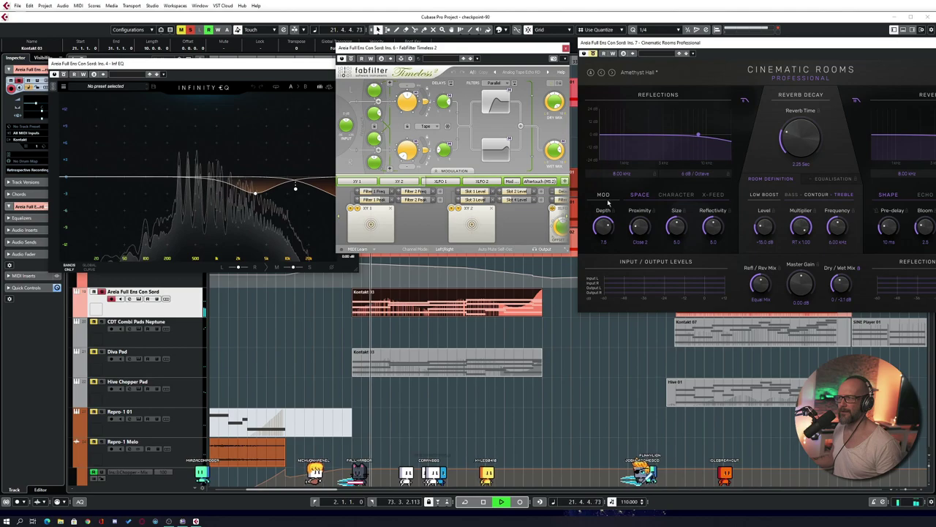
Reactivate the Cinematic Rooms reverb and move its window so all its settings fit on screen while the strings play
{"action": "left_click_drag", "start_coordinate": [678, 44], "coordinate": [631, 41]}
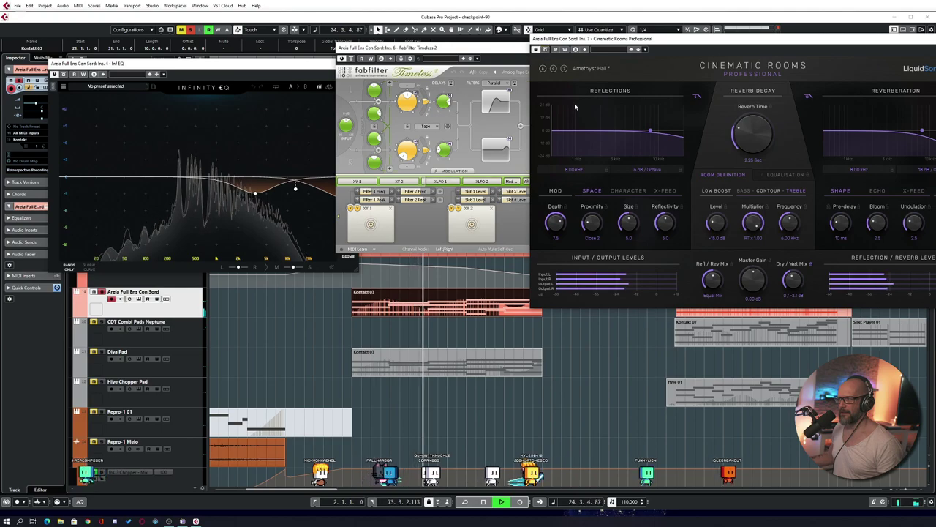
{"action": "left_click_drag", "start_coordinate": [719, 48], "coordinate": [699, 42]}
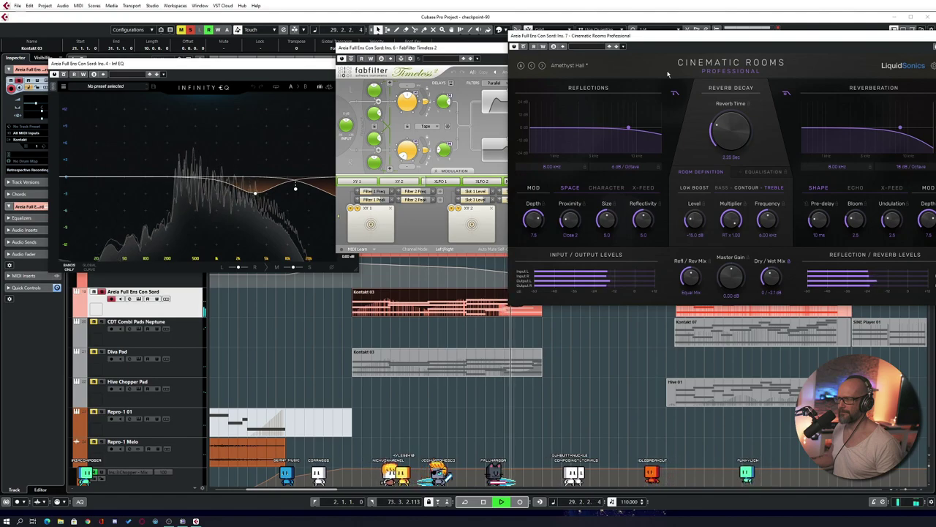
{"action": "left_click_drag", "start_coordinate": [920, 38], "coordinate": [905, 38]}
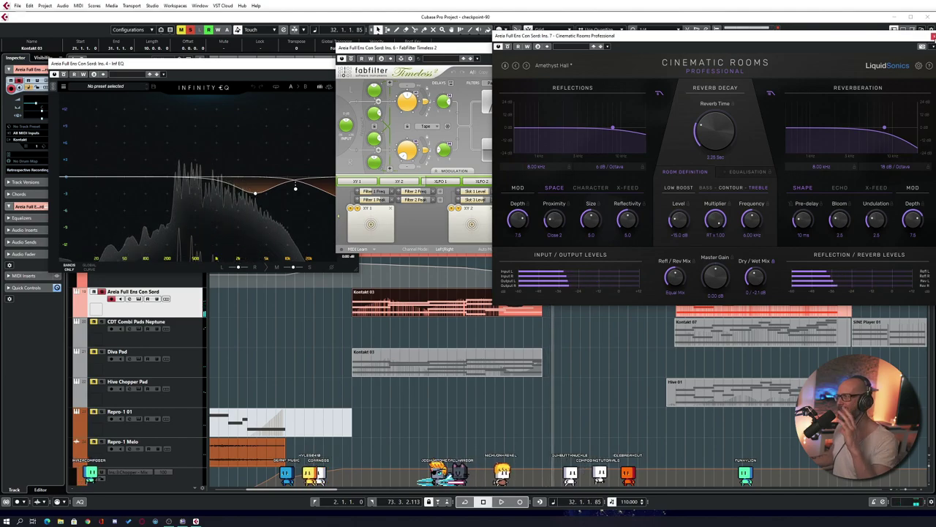
Close the Cinematic Rooms, Timeless 2 and Infinity EQ windows
{"action": "left_click", "coordinate": [931, 35]}
{"action": "left_click", "coordinate": [566, 48]}
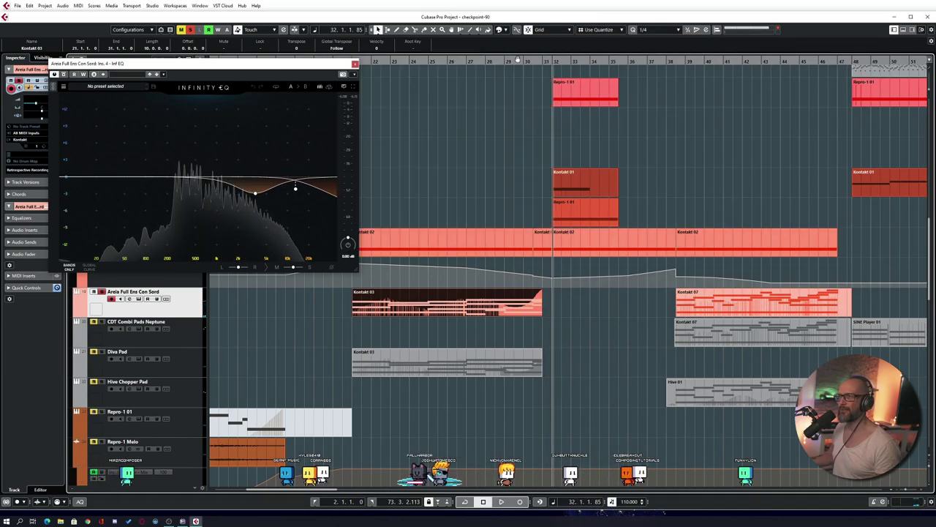
{"action": "left_click", "coordinate": [355, 65]}
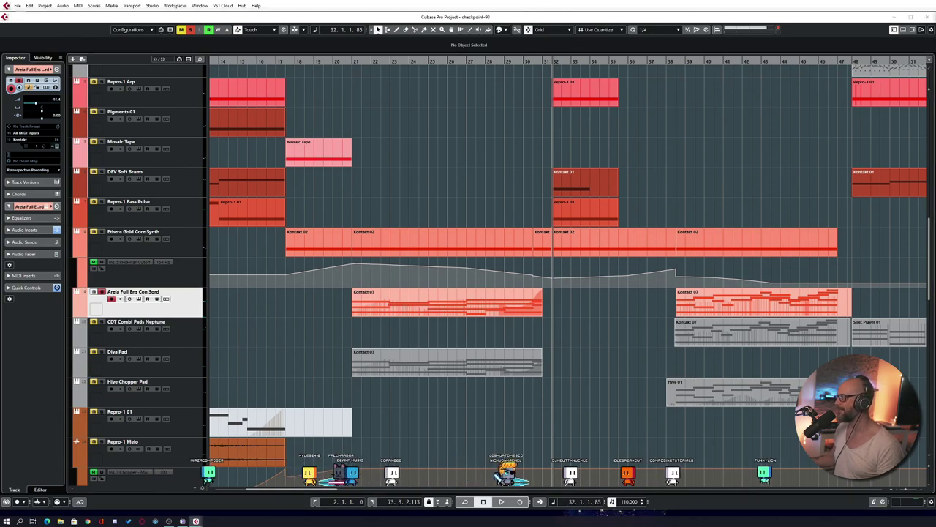
Reopen Cinematic Rooms, audition its Amethyst Hall reverb on the strings from bar 20 using the bypass, and close the window
{"action": "left_click_drag", "start_coordinate": [751, 40], "coordinate": [680, 74]}
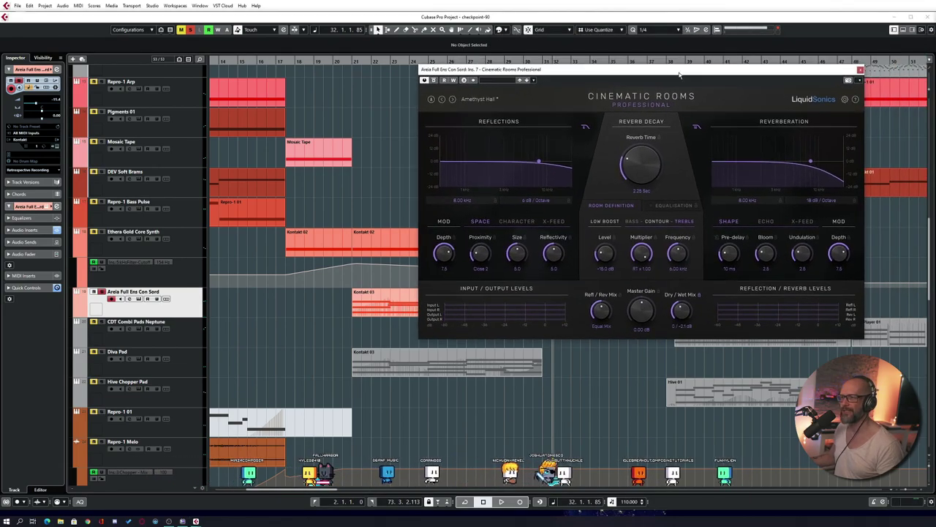
{"action": "key", "text": "KP_Subtract"}
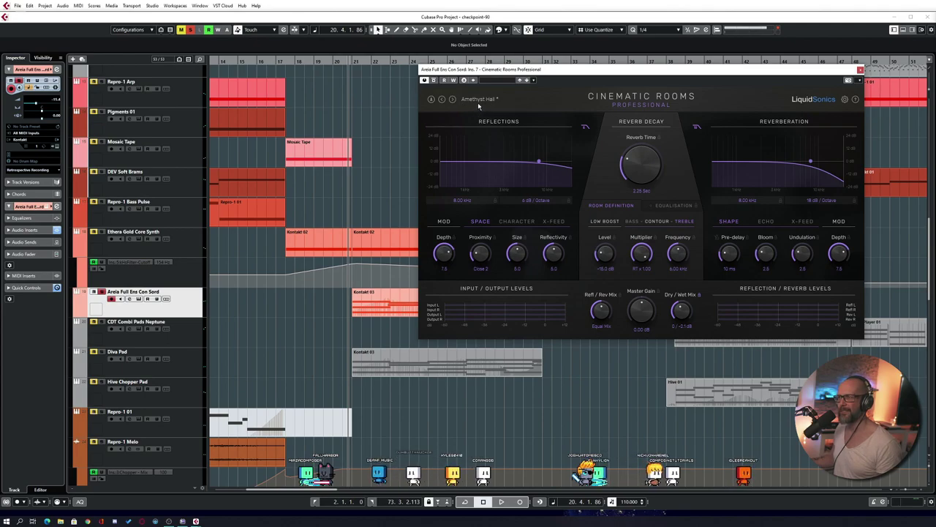
{"action": "left_click", "coordinate": [434, 80]}
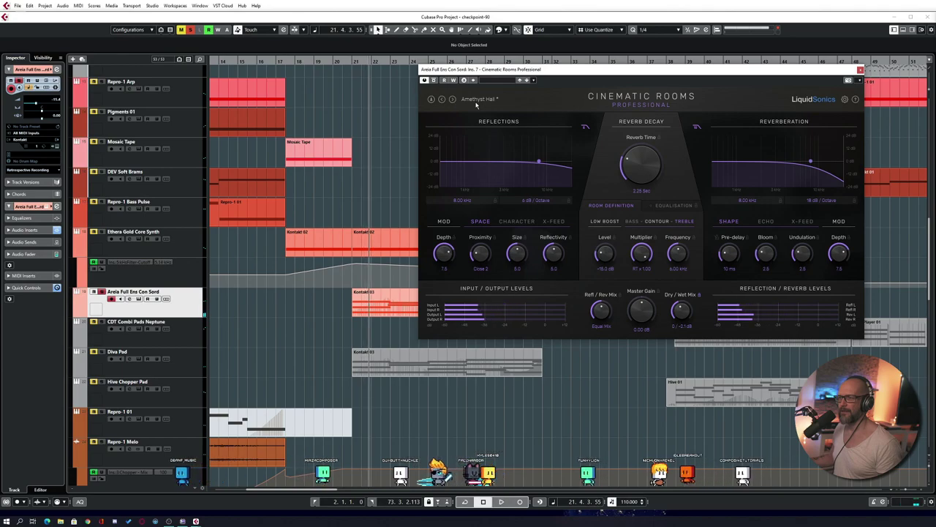
{"action": "left_click", "coordinate": [860, 71]}
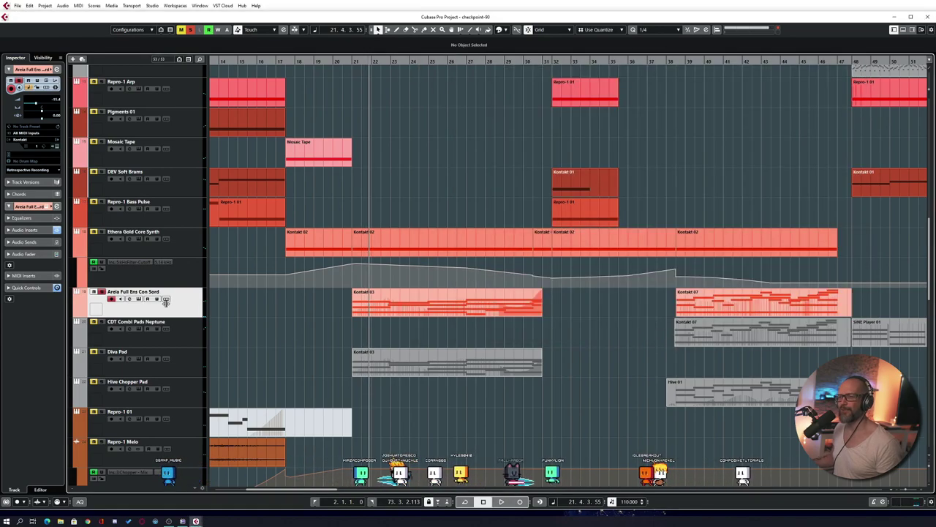
Solo the Diva Pad track instead of the Areia strings and return the playhead to bar 20
{"action": "scroll", "coordinate": [322, 325], "scroll_direction": "left", "scroll_amount": 3}
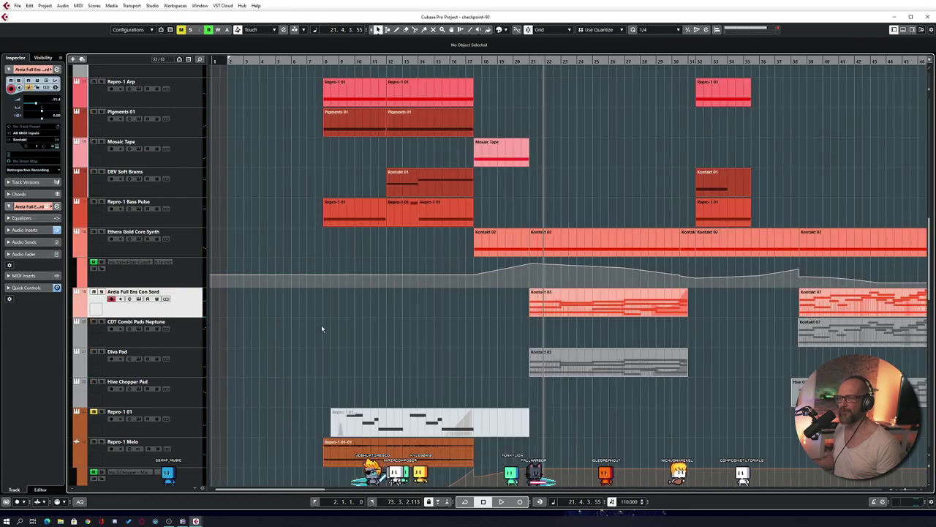
{"action": "scroll", "coordinate": [387, 337], "scroll_direction": "down", "scroll_amount": 3}
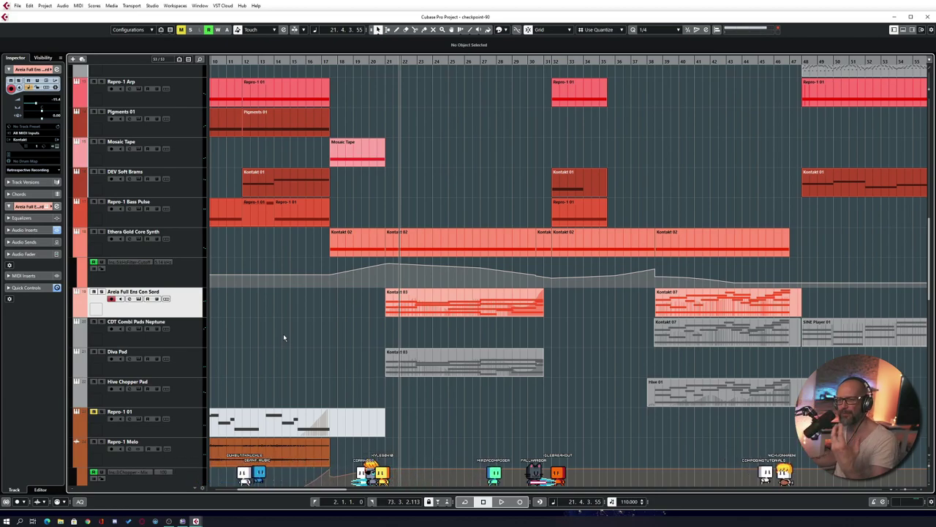
{"action": "key", "text": "KP_Subtract"}
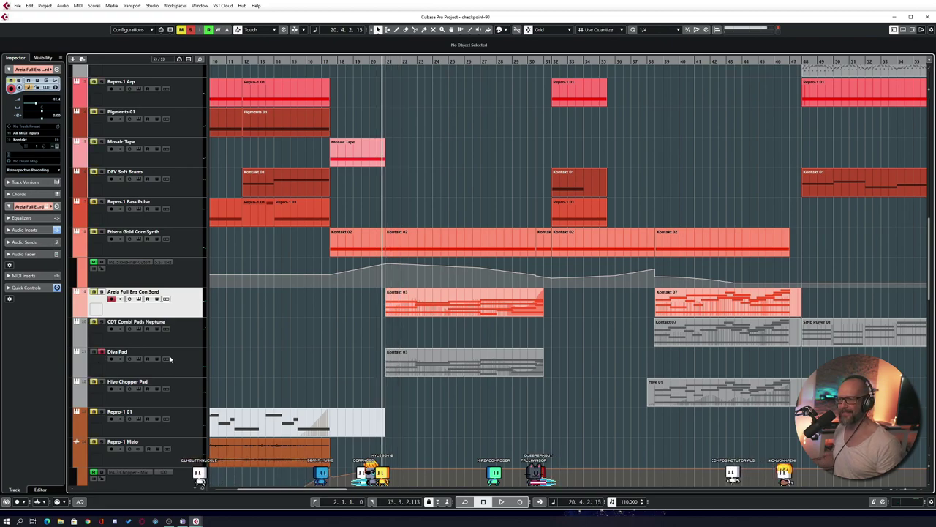
{"action": "scroll", "coordinate": [254, 366], "scroll_direction": "down", "scroll_amount": 6}
{"action": "scroll", "coordinate": [319, 360], "scroll_direction": "down", "scroll_amount": 2}
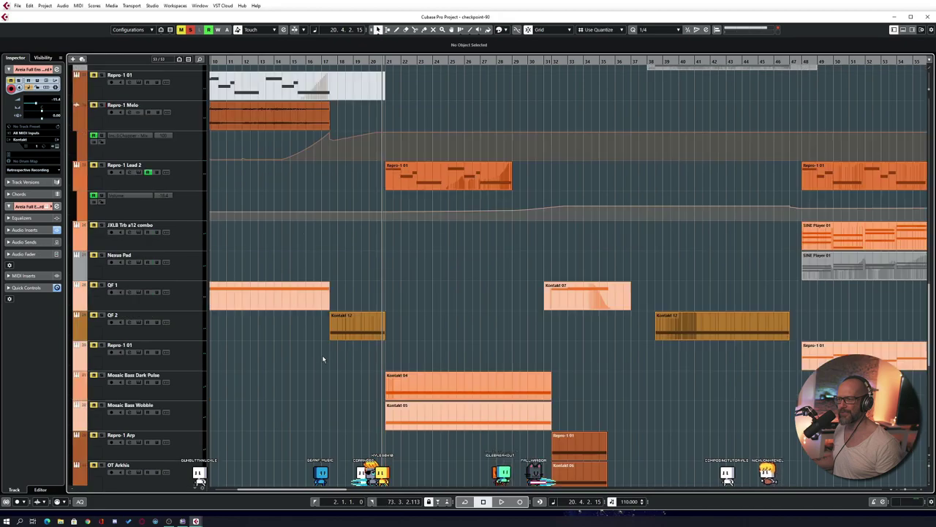
{"action": "scroll", "coordinate": [325, 355], "scroll_direction": "up", "scroll_amount": 10}
{"action": "scroll", "coordinate": [328, 348], "scroll_direction": "down", "scroll_amount": 2}
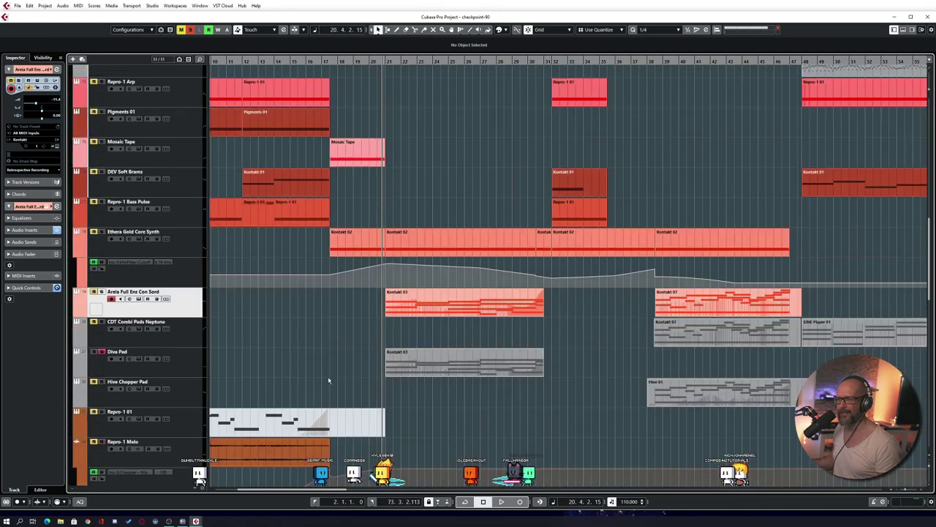
Open the Diva Pad's instrument, locate the TUC Sunbright preset in its preset list, and close the instrument window
{"action": "left_click", "coordinate": [167, 359]}
{"action": "left_click_drag", "start_coordinate": [579, 140], "coordinate": [526, 127]}
{"action": "left_click_drag", "start_coordinate": [636, 130], "coordinate": [578, 118]}
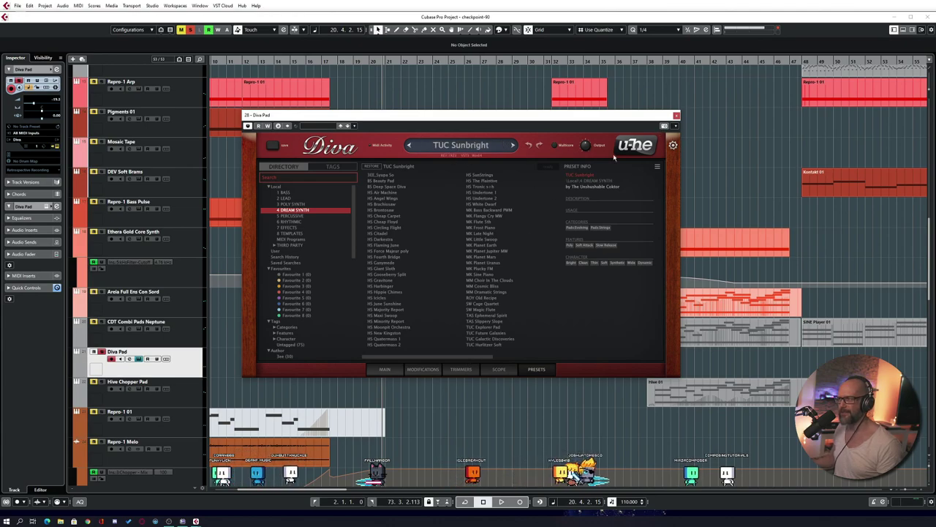
{"action": "left_click_drag", "start_coordinate": [443, 358], "coordinate": [484, 361]}
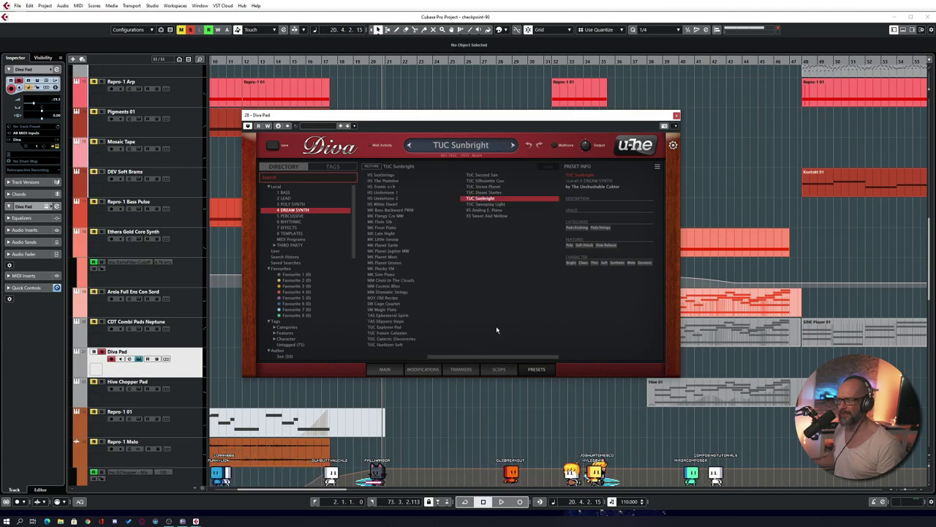
{"action": "left_click", "coordinate": [677, 115]}
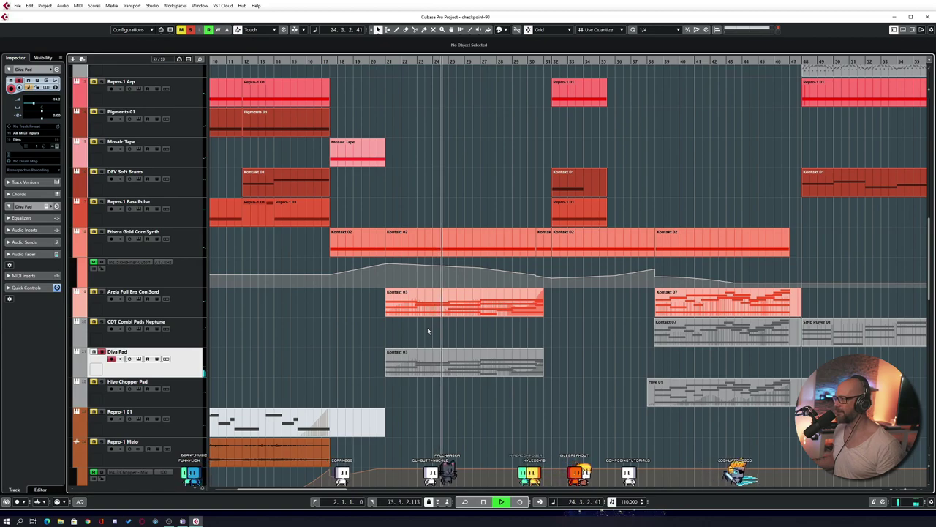
Play the Diva Pad soloed together with the Areia strings over their shared part starting at bar 21
{"action": "left_click", "coordinate": [102, 352]}
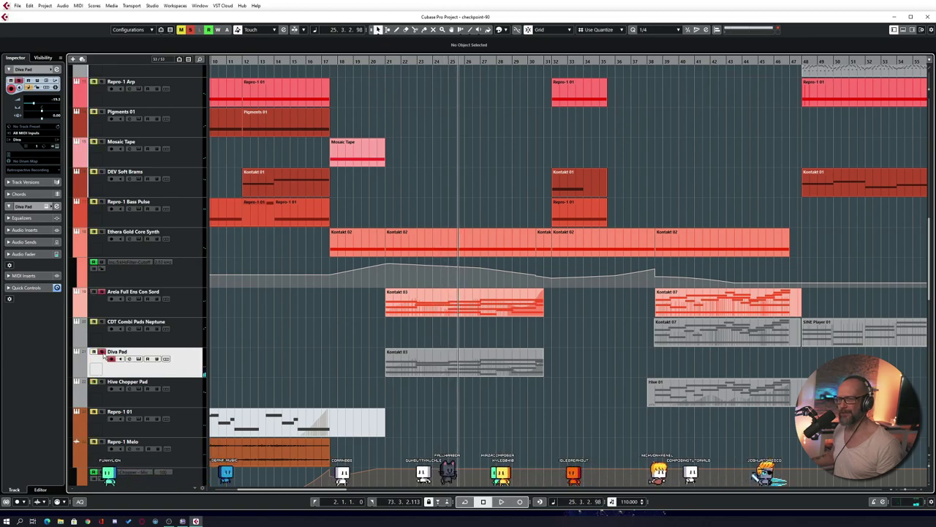
{"action": "key", "text": "KP_Subtract"}
{"action": "key", "text": "space"}
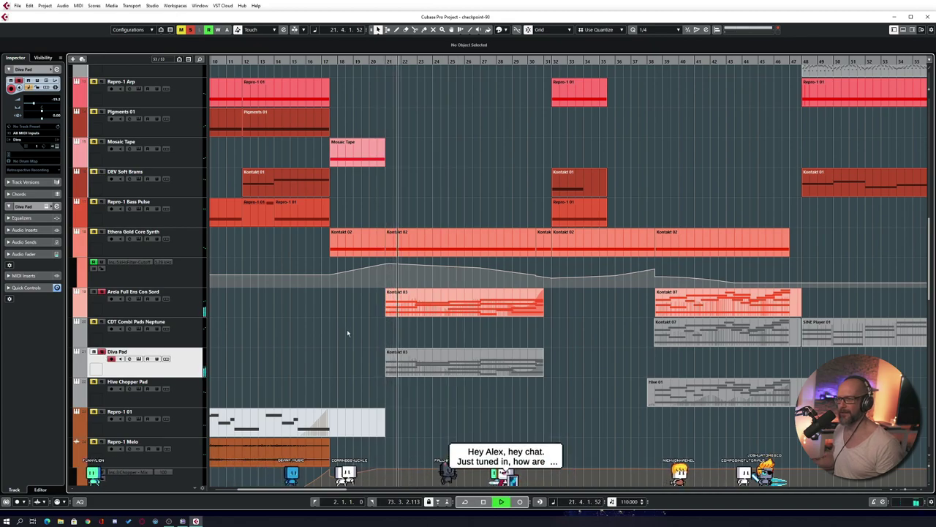
{"action": "key", "text": "g"}
{"action": "scroll", "coordinate": [355, 332], "scroll_direction": "right", "scroll_amount": 3}
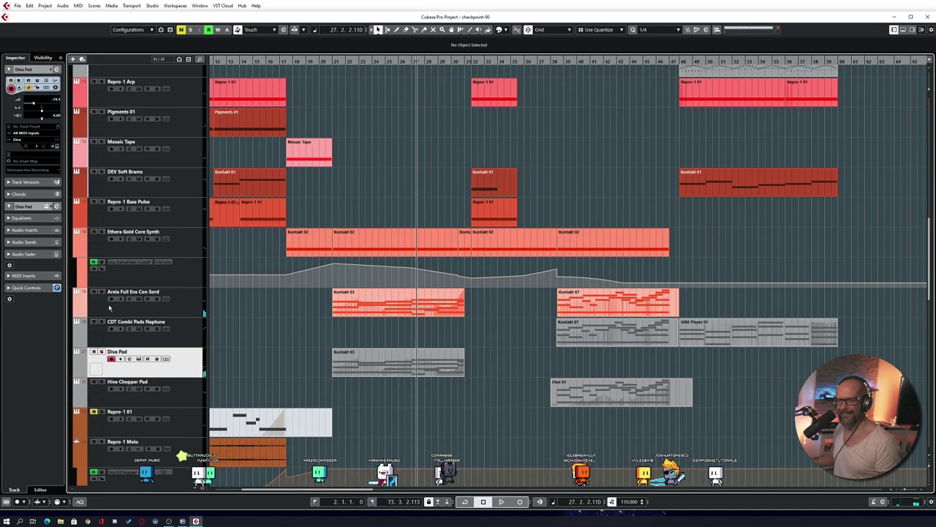
Select and solo the Repro-1 Lead 2 track, return the playhead to bar 20 and show its parts across the whole arrangement
{"action": "scroll", "coordinate": [292, 314], "scroll_direction": "down", "scroll_amount": 5}
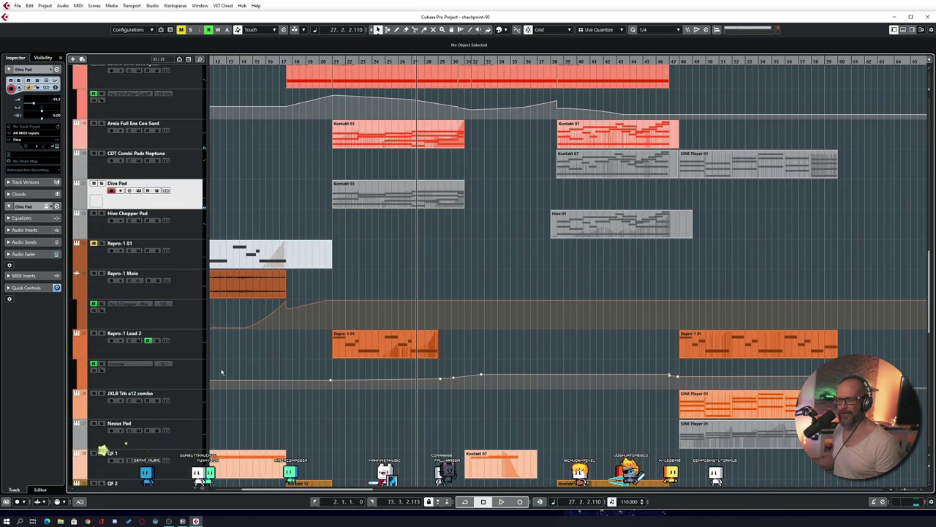
{"action": "left_click", "coordinate": [111, 343]}
{"action": "key", "text": "KP_Subtract"}
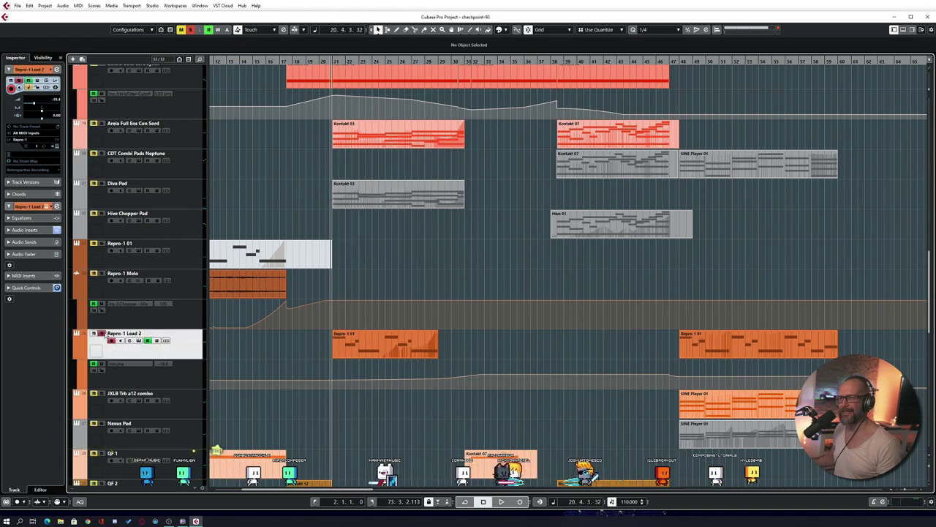
{"action": "key", "text": "g"}
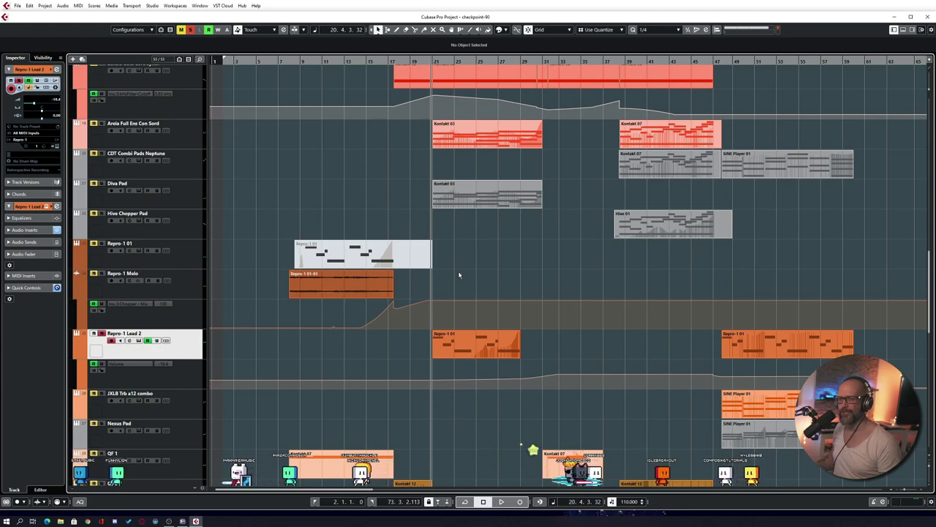
Without solo, play the full arrangement from bar 8, play part of the intro, and stop playback
{"action": "left_click", "coordinate": [293, 63]}
{"action": "key", "text": "space"}
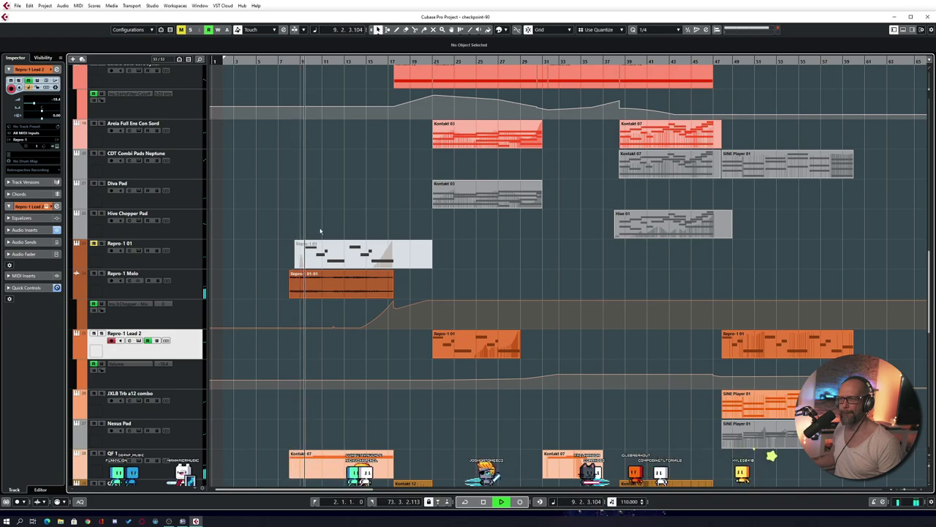
{"action": "scroll", "coordinate": [260, 231], "scroll_direction": "down", "scroll_amount": 10}
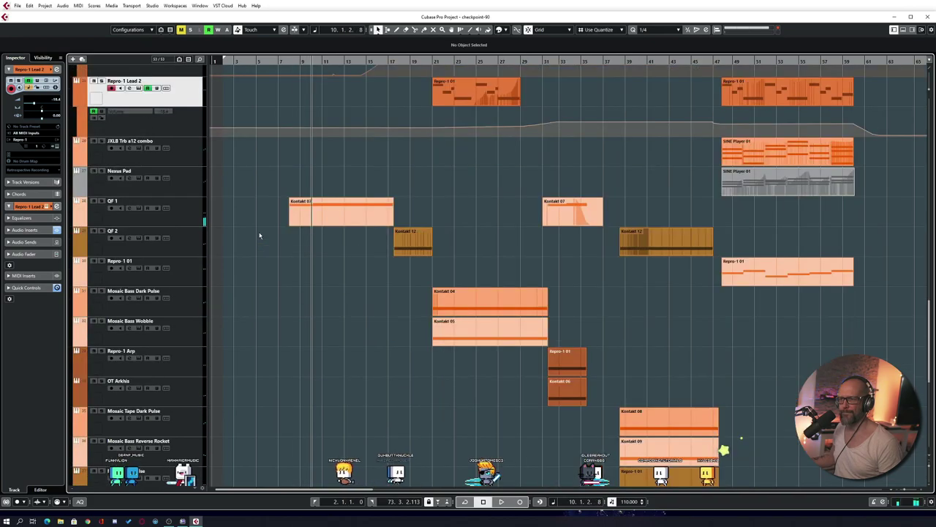
{"action": "key", "text": "space"}
{"action": "left_click", "coordinate": [242, 94]}
{"action": "key", "text": "space"}
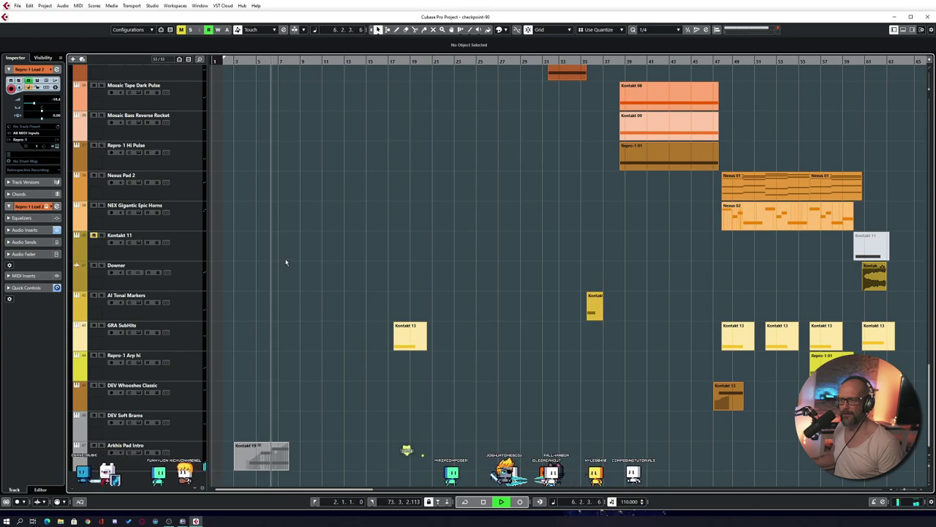
{"action": "key", "text": "space"}
{"action": "scroll", "coordinate": [291, 270], "scroll_direction": "up", "scroll_amount": 8}
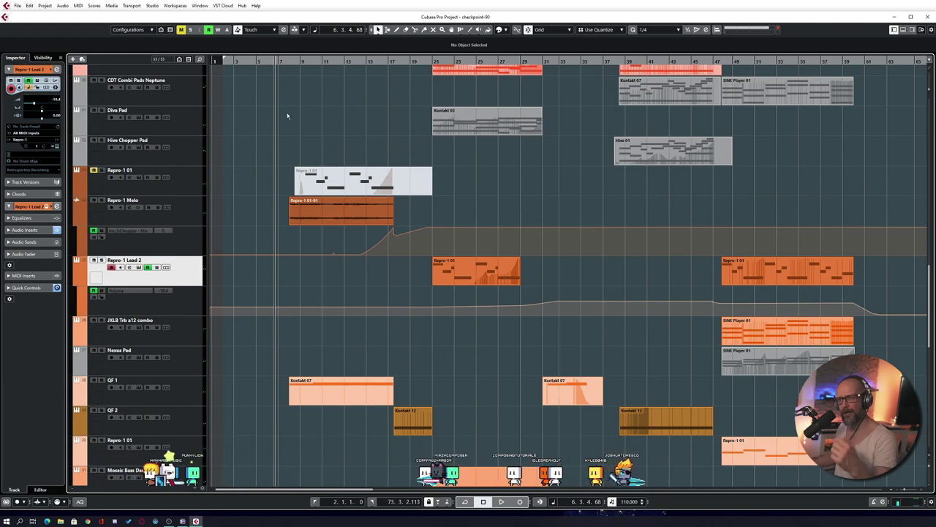
Play the soloed Repro-1 Lead 2 from bar 21, compare its Infinity EQ insert bypassed and active, and close the EQ
{"action": "left_click", "coordinate": [432, 62]}
{"action": "key", "text": "space"}
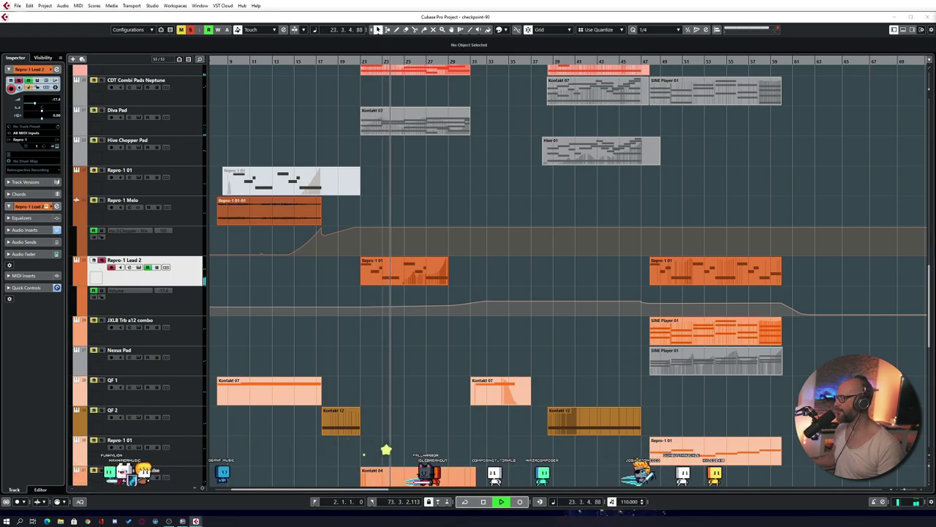
{"action": "left_click_drag", "start_coordinate": [331, 152], "coordinate": [296, 91]}
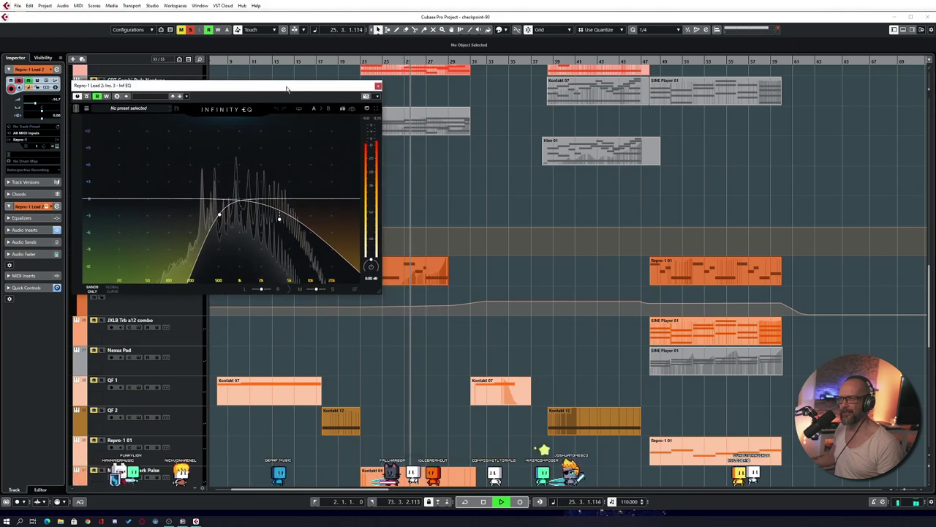
{"action": "left_click", "coordinate": [87, 95]}
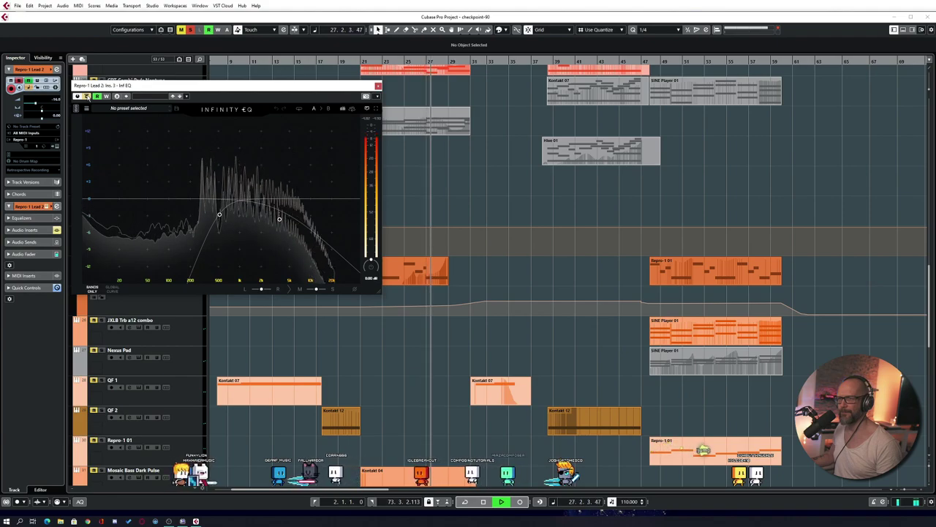
{"action": "left_click", "coordinate": [86, 95]}
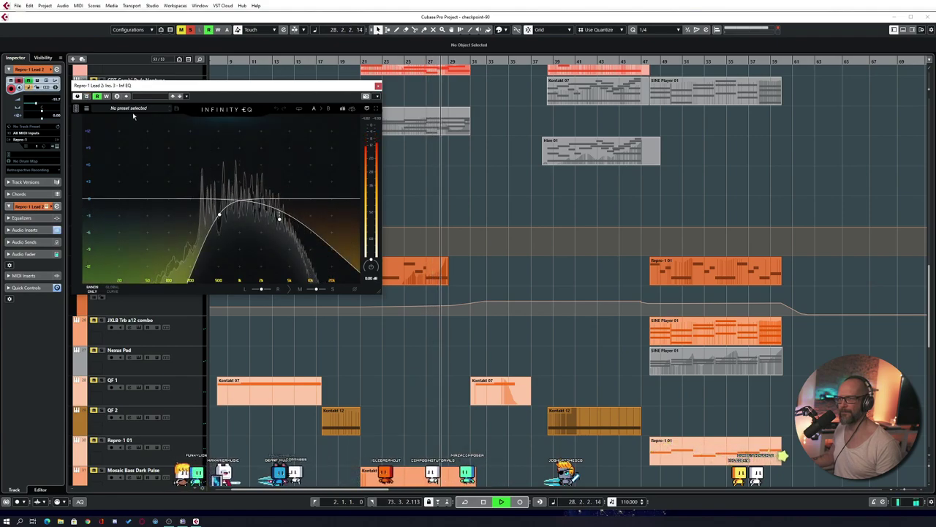
{"action": "key", "text": "space"}
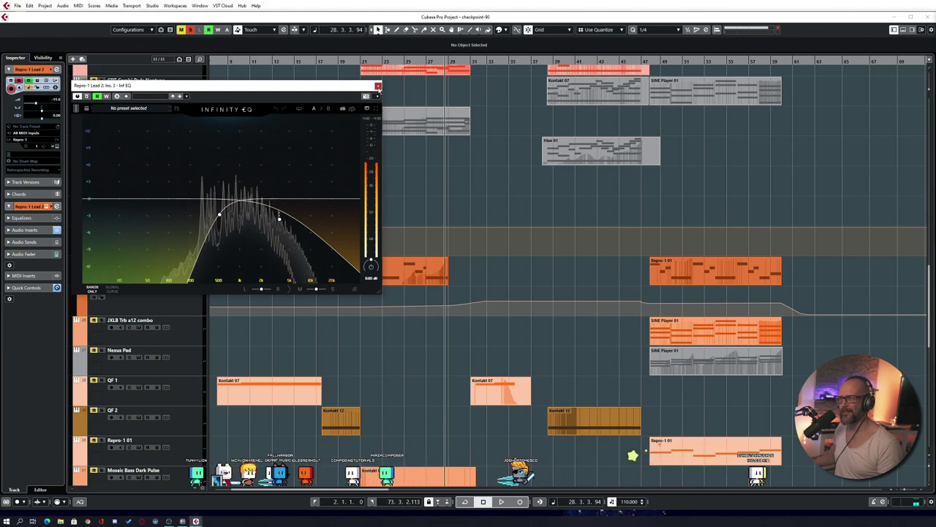
{"action": "left_click", "coordinate": [378, 86]}
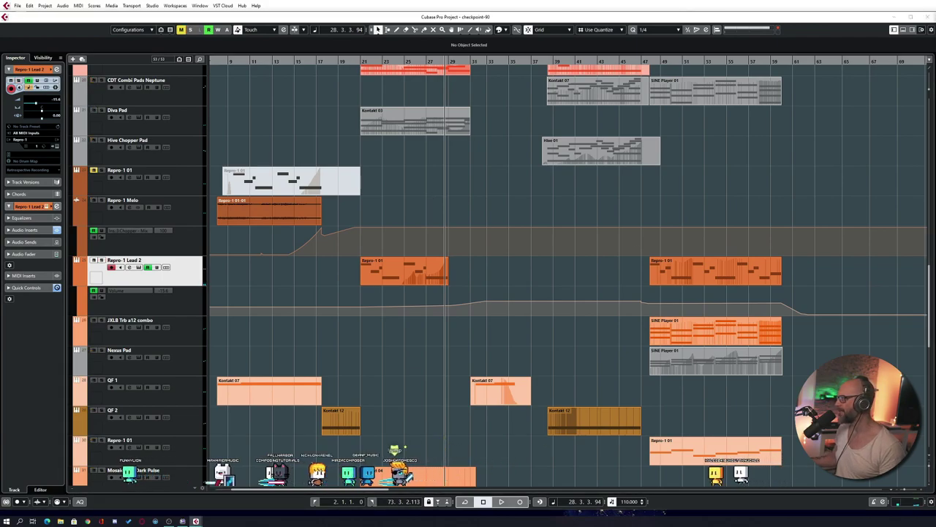
Open the Ethera Gold Core Synth's Kontakt instrument, play the track soloed from around bar 21, and close the instrument window
{"action": "scroll", "coordinate": [539, 225], "scroll_direction": "up", "scroll_amount": 5}
{"action": "scroll", "coordinate": [514, 260], "scroll_direction": "up", "scroll_amount": 5}
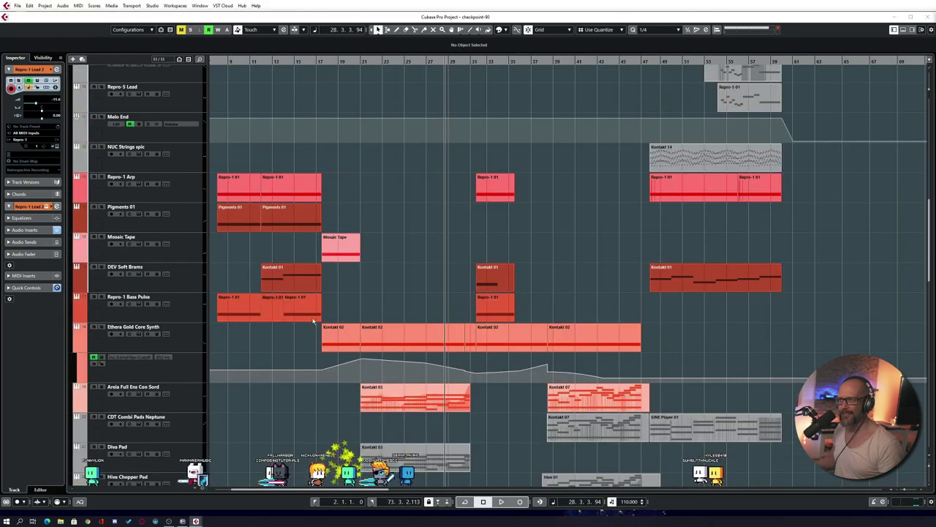
{"action": "left_click", "coordinate": [174, 346]}
{"action": "left_click", "coordinate": [138, 335]}
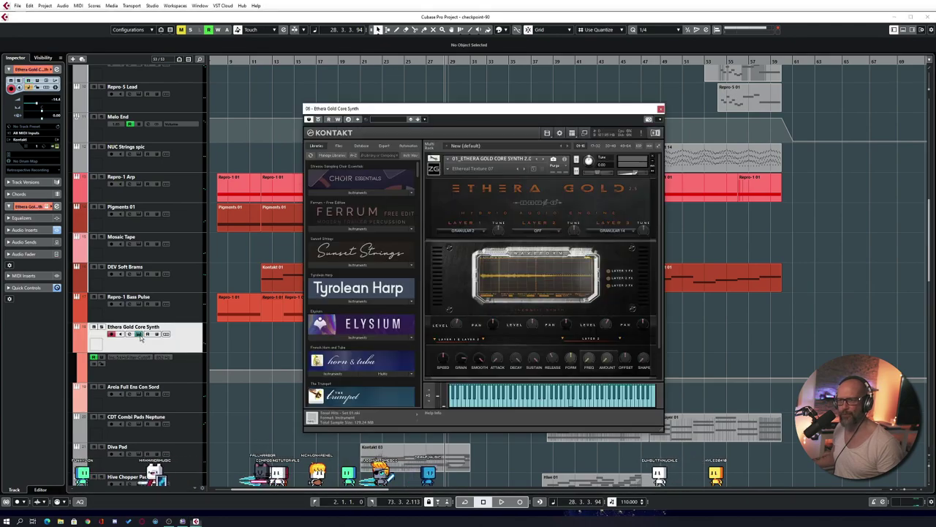
{"action": "left_click_drag", "start_coordinate": [489, 112], "coordinate": [615, 71]}
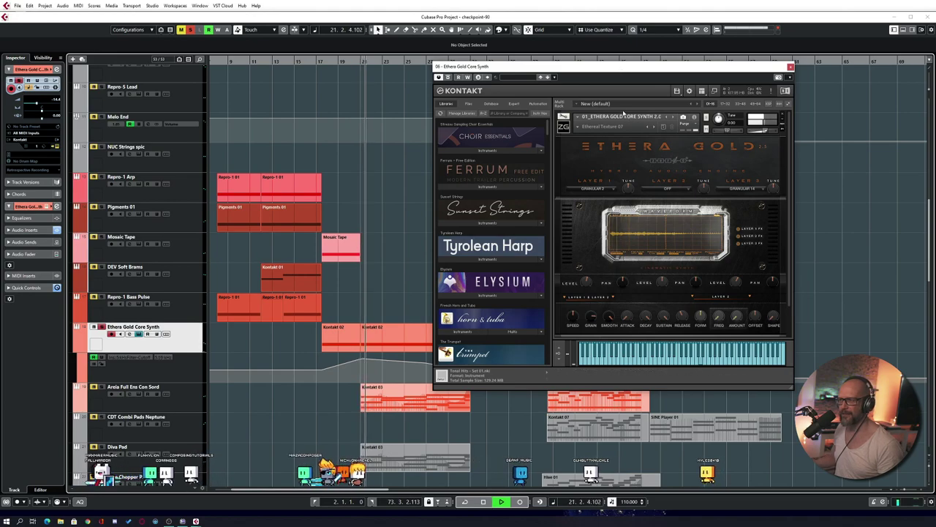
{"action": "left_click_drag", "start_coordinate": [649, 70], "coordinate": [370, 47]}
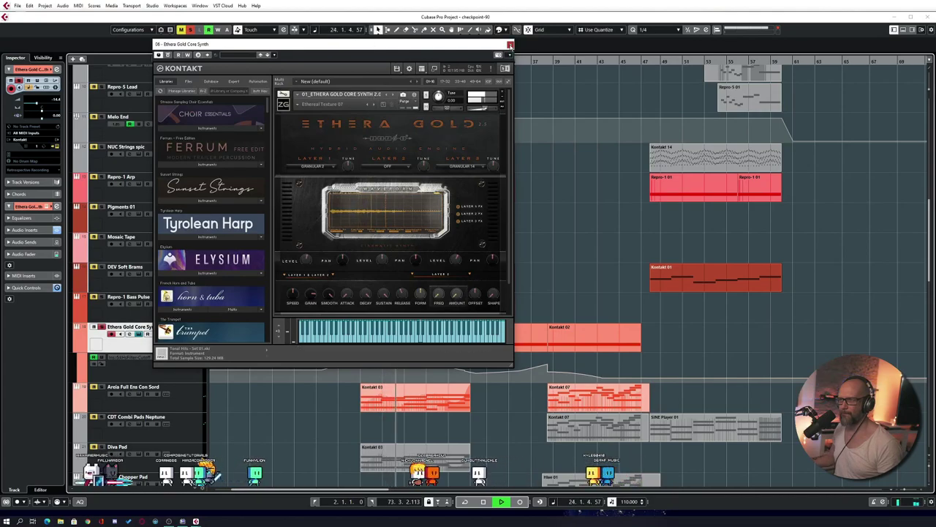
{"action": "left_click", "coordinate": [510, 45]}
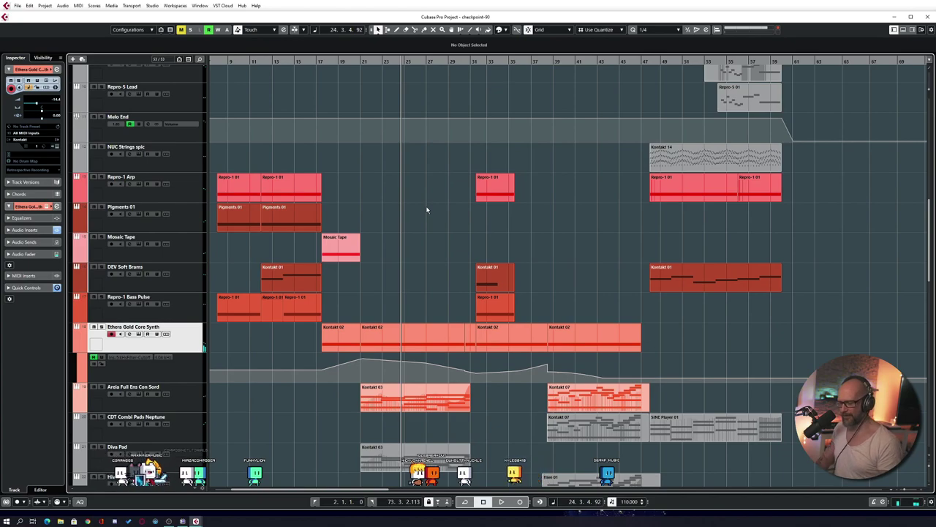
Show the project's video, place the playhead in bar 20, and play the scene with the full arrangement
{"action": "key", "text": "F8"}
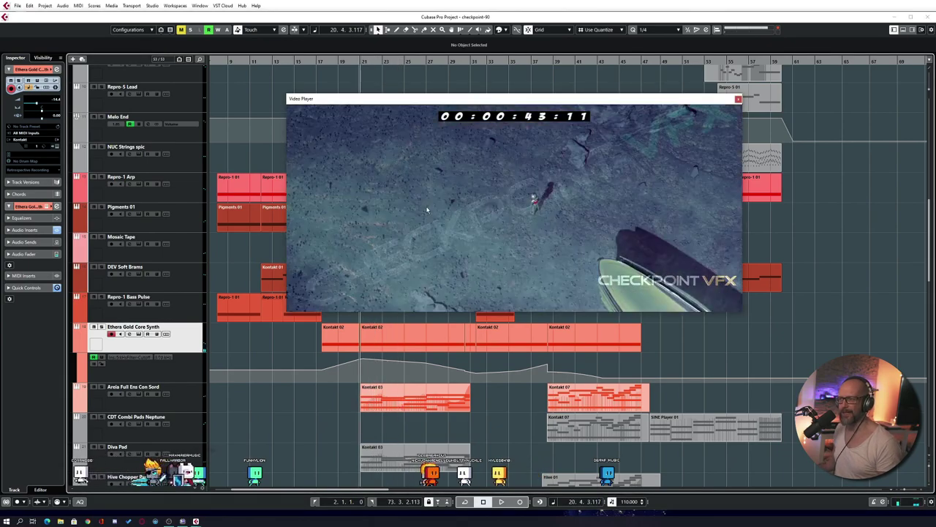
{"action": "key", "text": "KP_Subtract"}
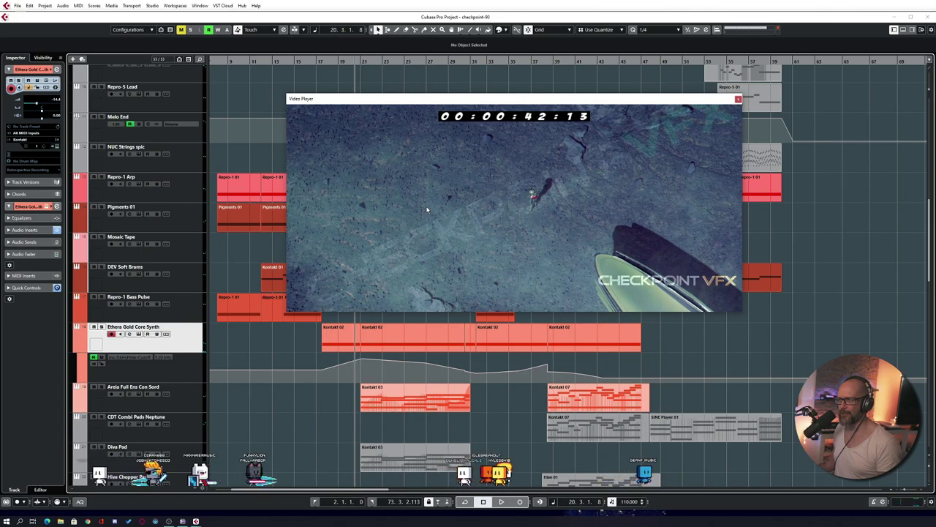
{"action": "key", "text": "KP_Add"}
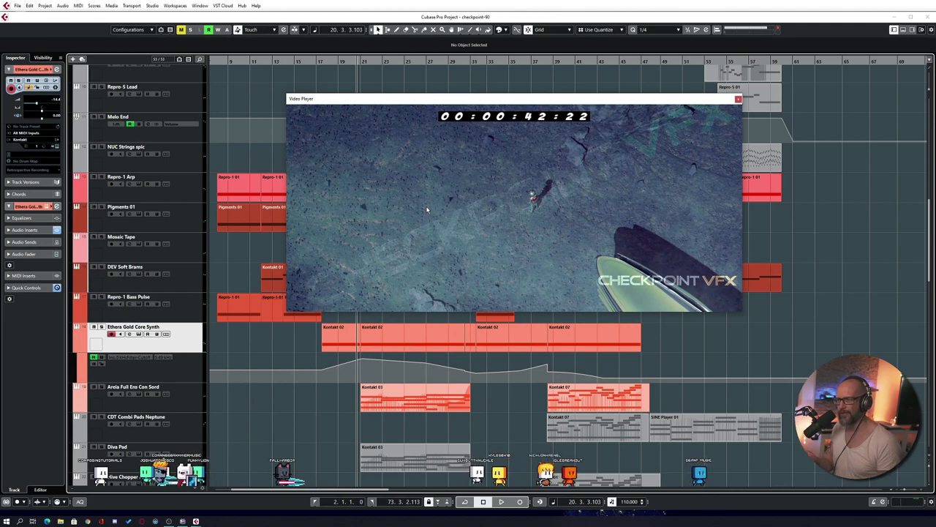
{"action": "key", "text": "space"}
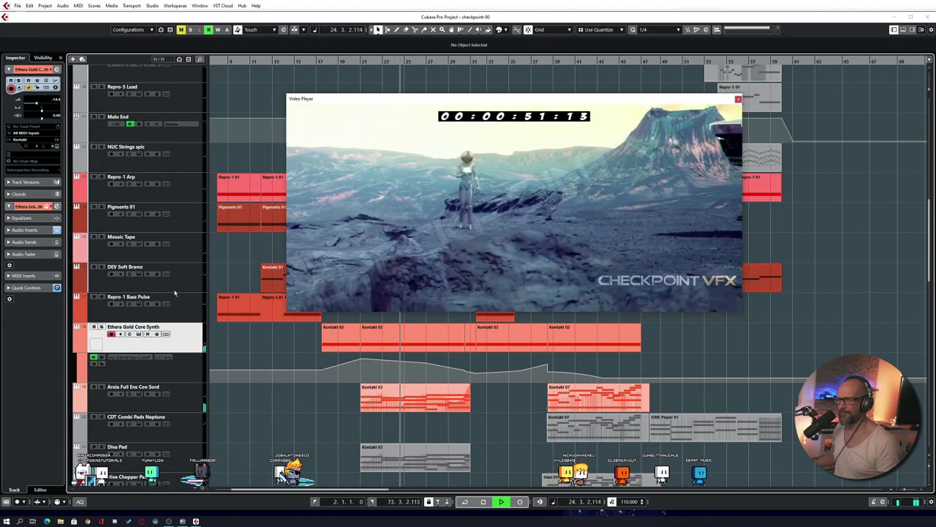
Solo the Ethera Gold Core Synth during playback against the picture, stop playback and close the video
{"action": "left_click", "coordinate": [102, 328]}
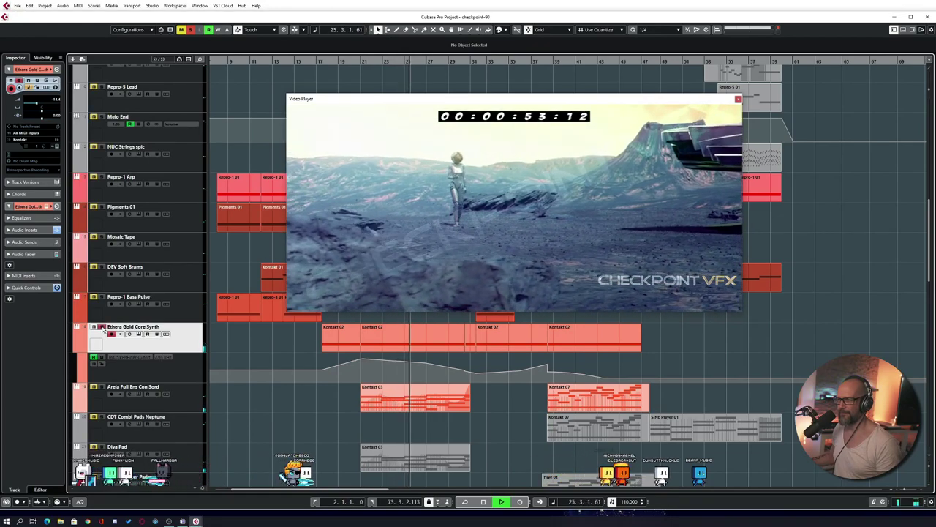
{"action": "key", "text": "space"}
{"action": "left_click", "coordinate": [738, 98]}
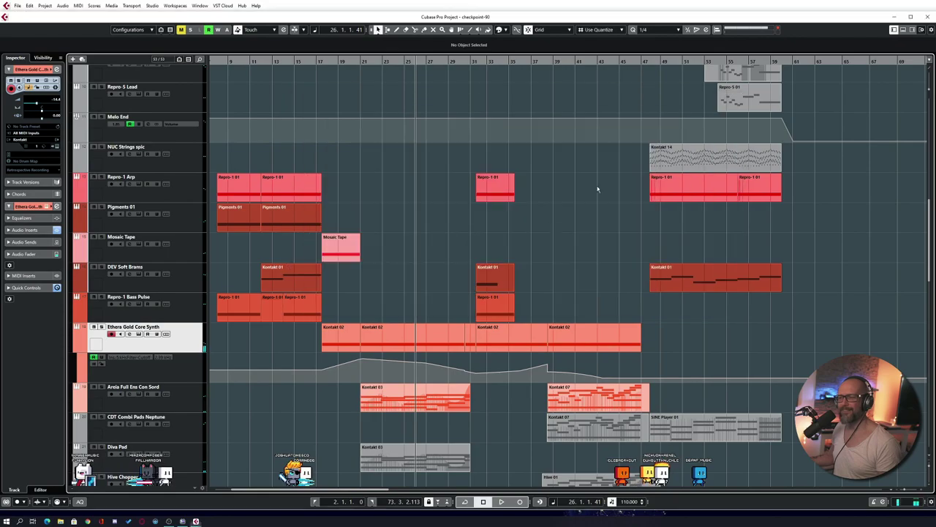
Play the full arrangement from around bar 21 and look over the bass and pulse tracks
{"action": "scroll", "coordinate": [432, 183], "scroll_direction": "up", "scroll_amount": 10}
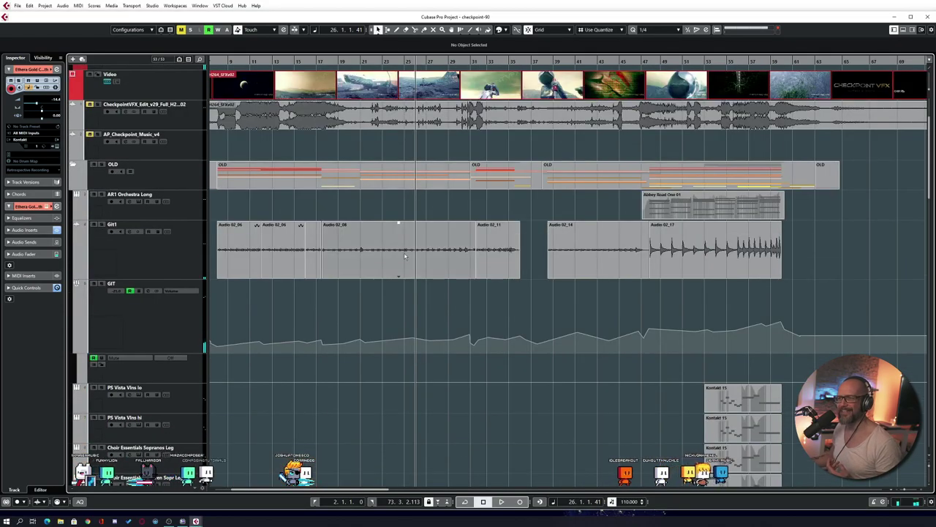
{"action": "scroll", "coordinate": [403, 249], "scroll_direction": "down", "scroll_amount": 12}
{"action": "scroll", "coordinate": [477, 277], "scroll_direction": "down", "scroll_amount": 10}
{"action": "scroll", "coordinate": [477, 278], "scroll_direction": "up", "scroll_amount": 3}
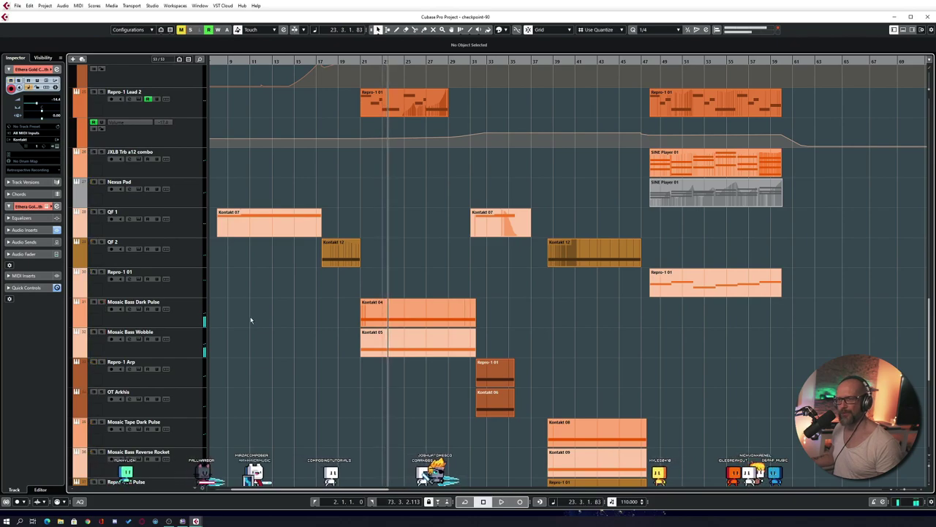
{"action": "key", "text": "space"}
{"action": "key", "text": "space"}
{"action": "scroll", "coordinate": [570, 323], "scroll_direction": "down", "scroll_amount": 8}
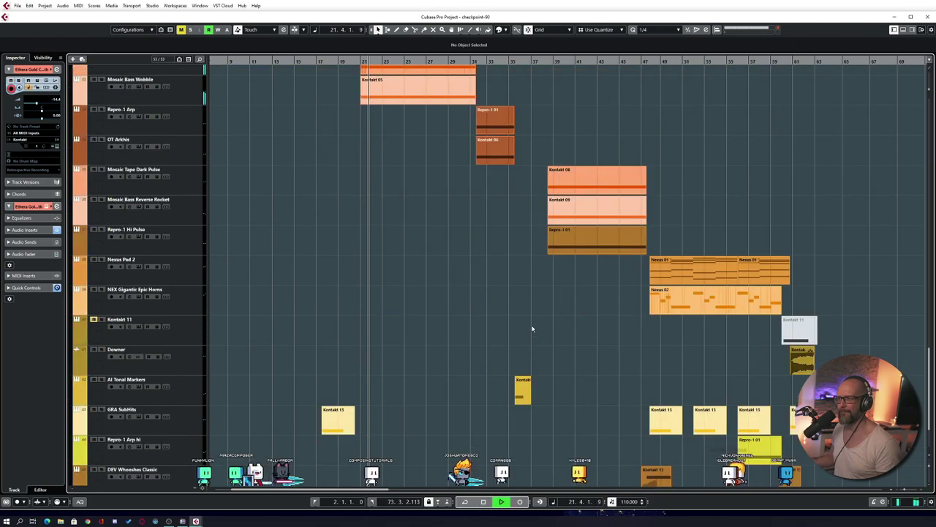
Move the playhead to around bar 30 and play the next section of the arrangement
{"action": "scroll", "coordinate": [532, 318], "scroll_direction": "up", "scroll_amount": 1}
{"action": "scroll", "coordinate": [534, 324], "scroll_direction": "up", "scroll_amount": 8}
{"action": "scroll", "coordinate": [533, 324], "scroll_direction": "up", "scroll_amount": 5}
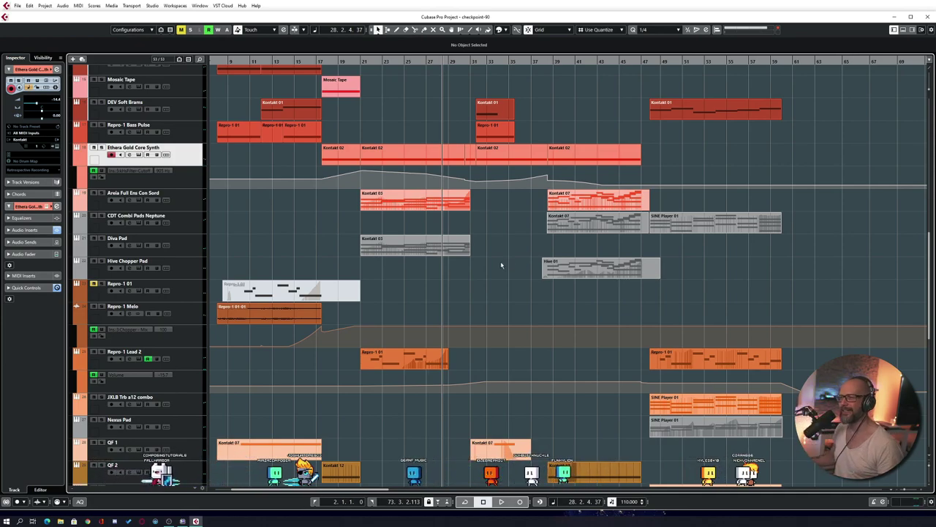
{"action": "key", "text": "KP_Add"}
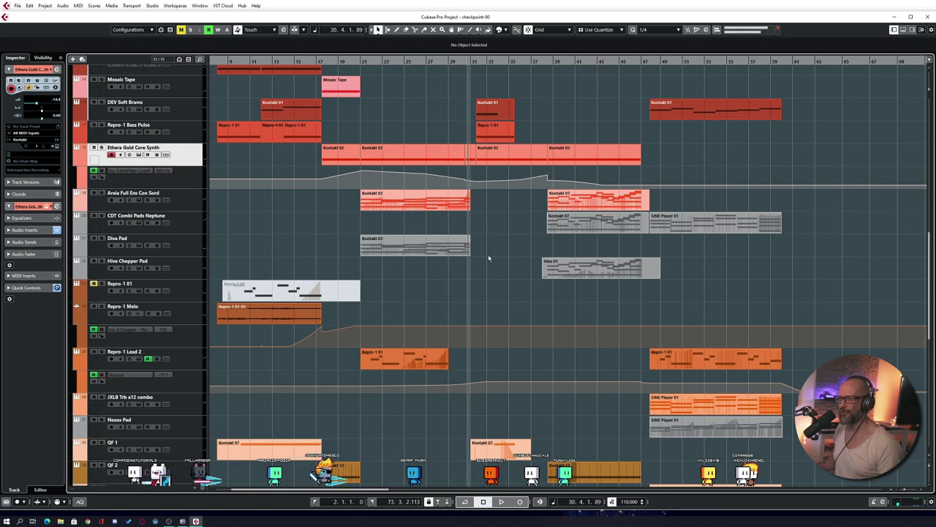
{"action": "scroll", "coordinate": [450, 247], "scroll_direction": "down", "scroll_amount": 5}
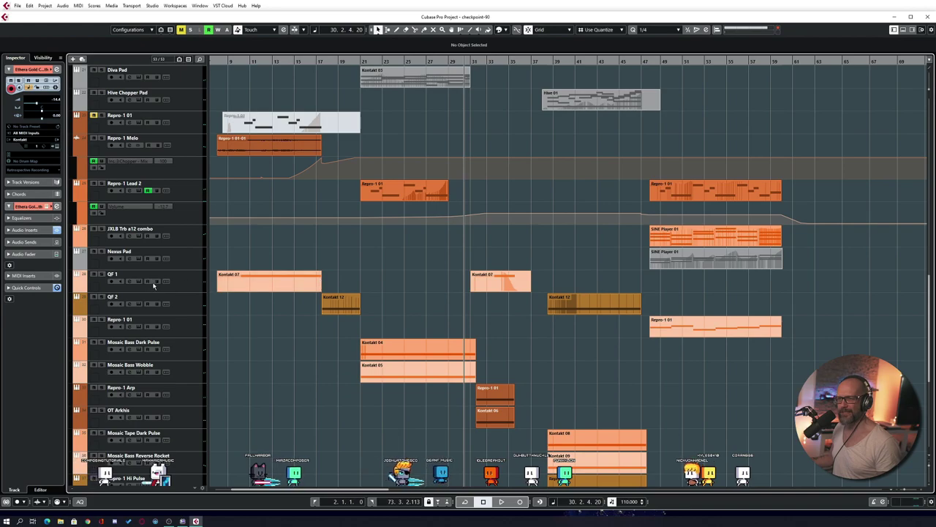
{"action": "key", "text": "space"}
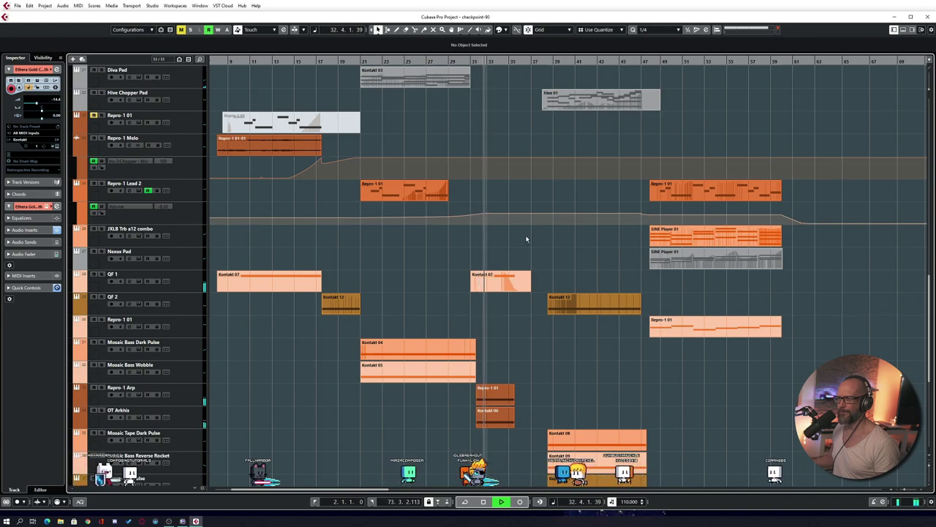
Show the project's video during playback, move its window off the final section's parts, and play the scene from about bar 38
{"action": "key", "text": "F8"}
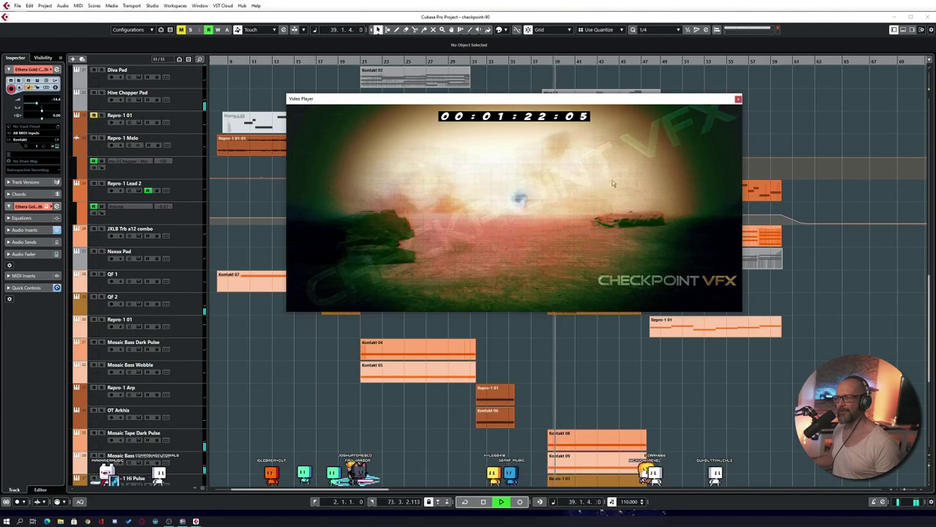
{"action": "key", "text": "space"}
{"action": "left_click_drag", "start_coordinate": [678, 102], "coordinate": [503, 93]}
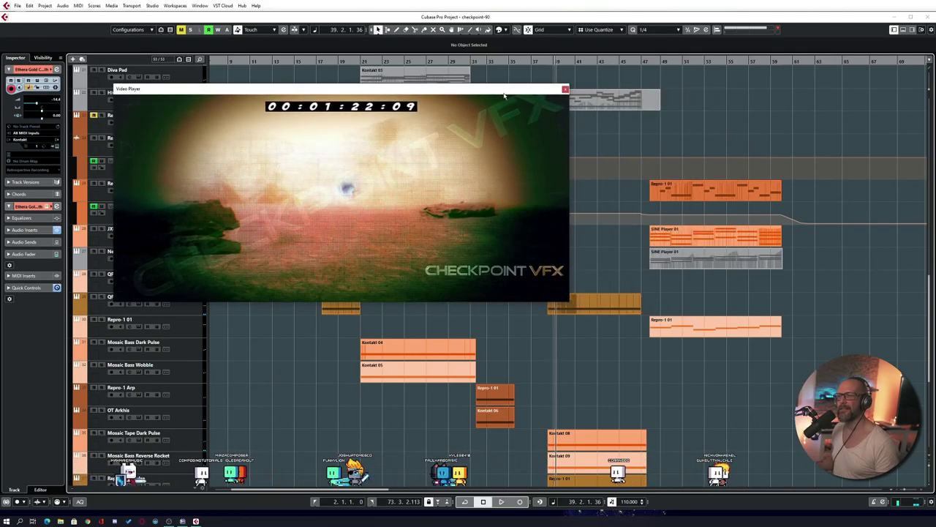
{"action": "key", "text": "space"}
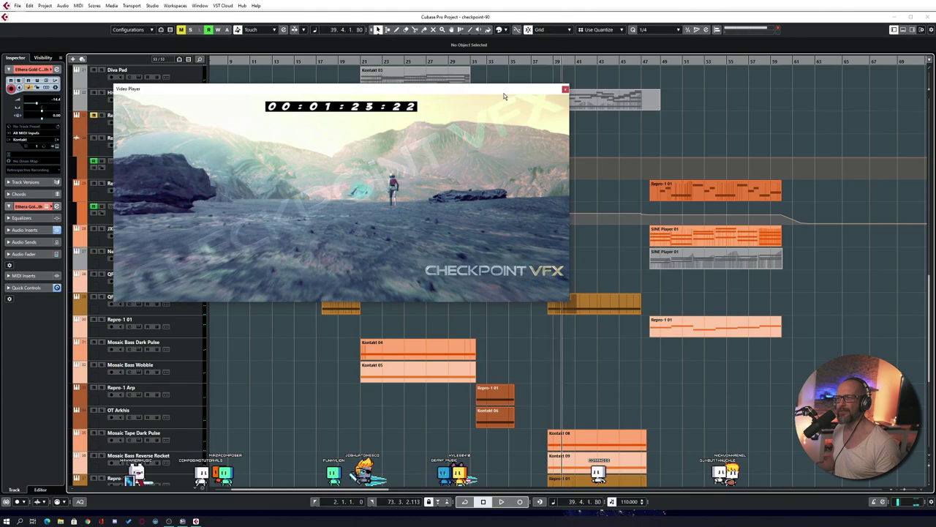
{"action": "key", "text": "space"}
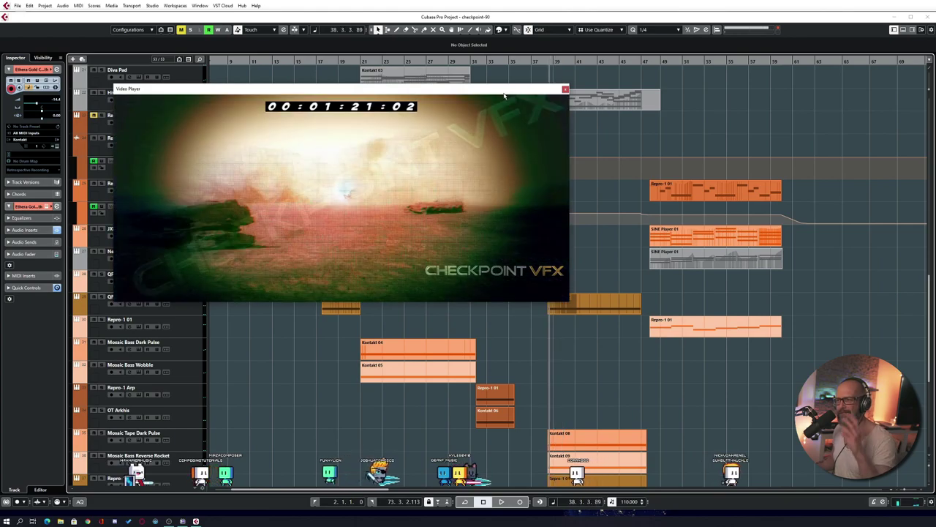
{"action": "key", "text": "space"}
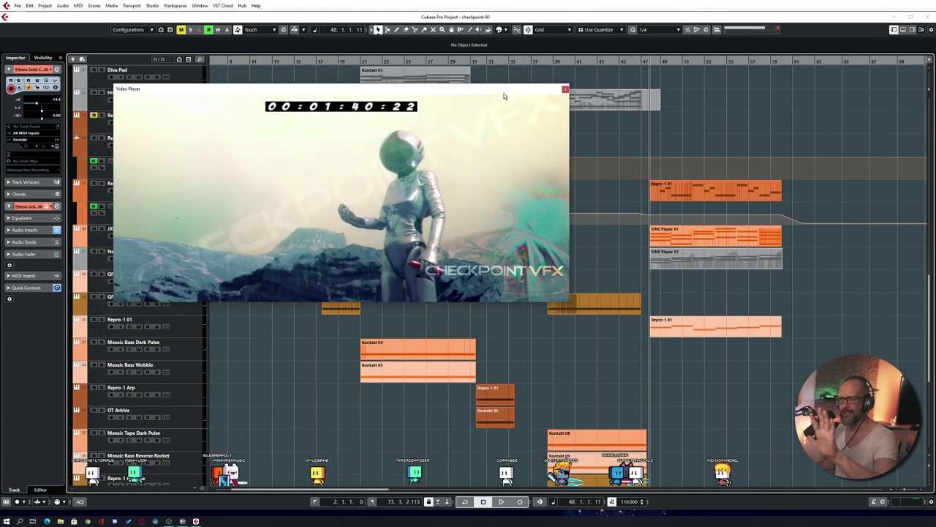
Shuttle the playhead back and forth between about bars 43 and 60 to review the video's scenes against the arrangement
{"action": "key", "text": "KP_Subtract"}
{"action": "key", "text": "KP_Subtract"}
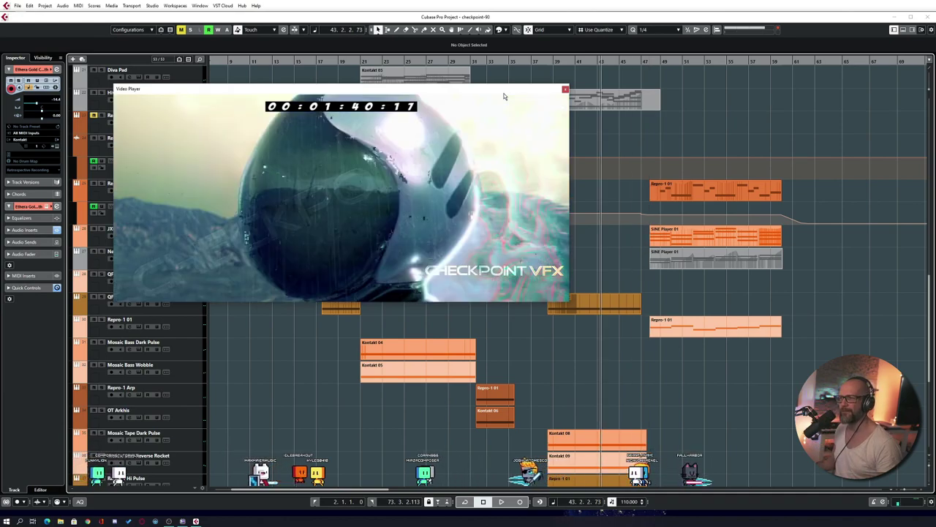
{"action": "key", "text": "KP_Add"}
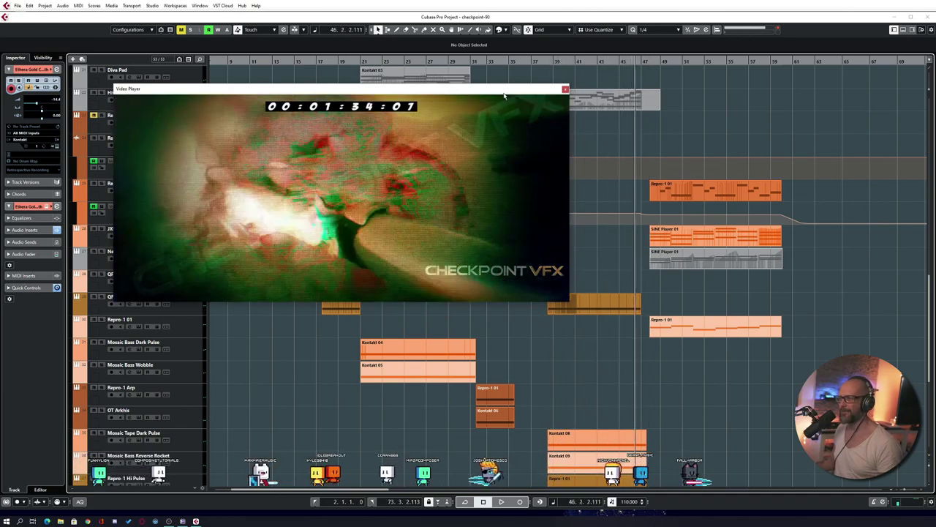
{"action": "key", "text": "KP_Add"}
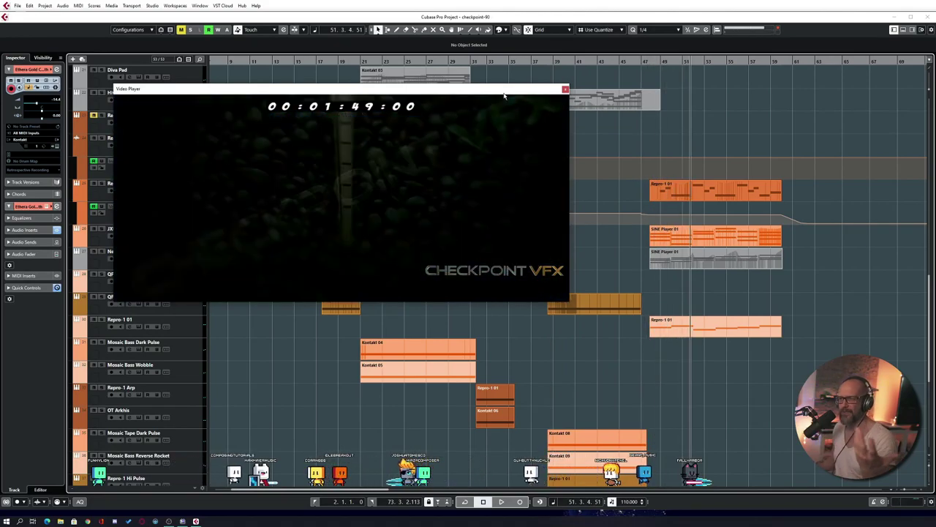
{"action": "key", "text": "KP_Add"}
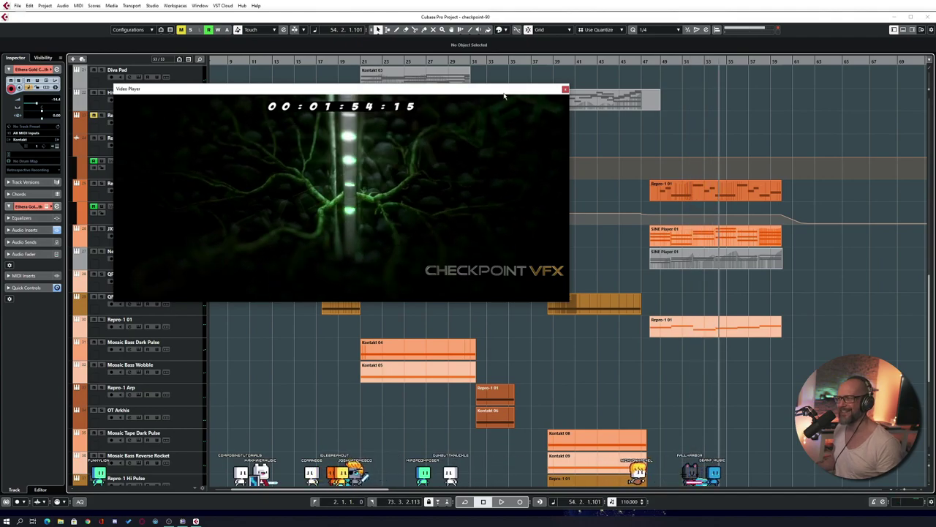
{"action": "key", "text": "KP_Add"}
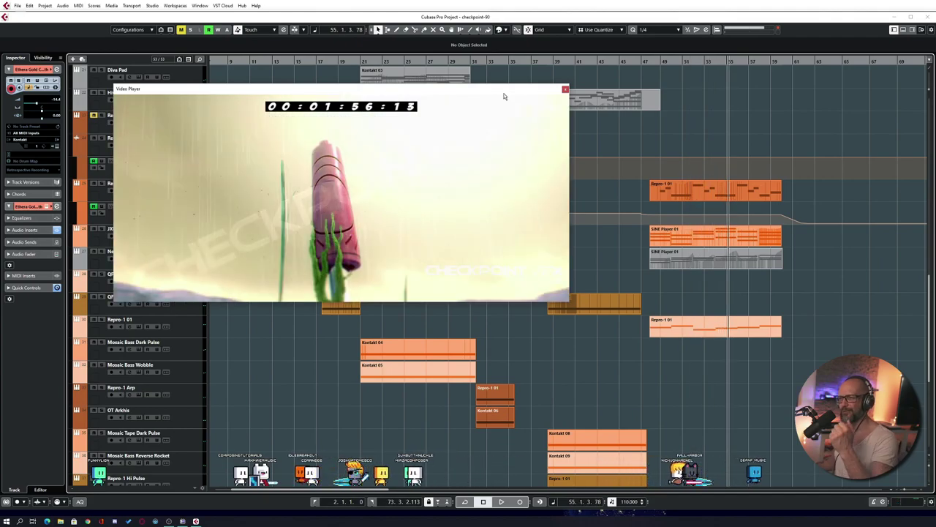
{"action": "key", "text": "KP_Subtract"}
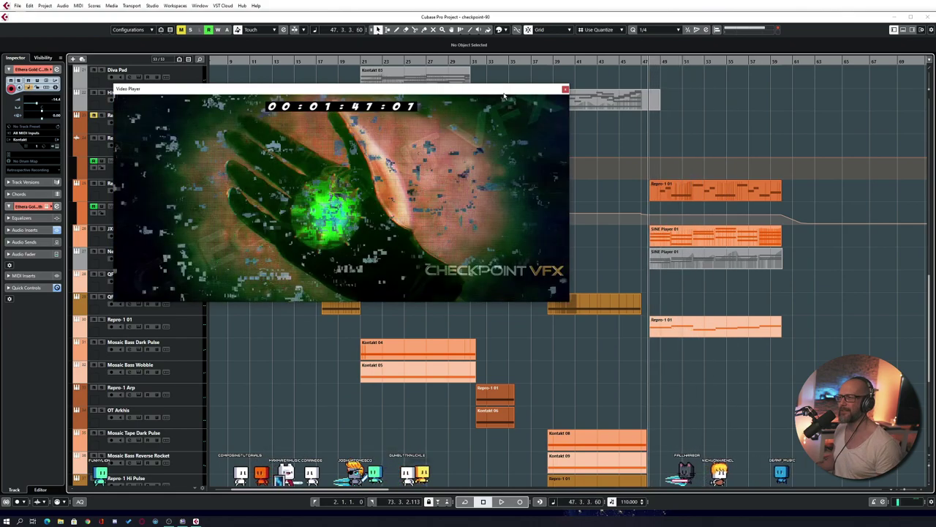
{"action": "key", "text": "KP_Add"}
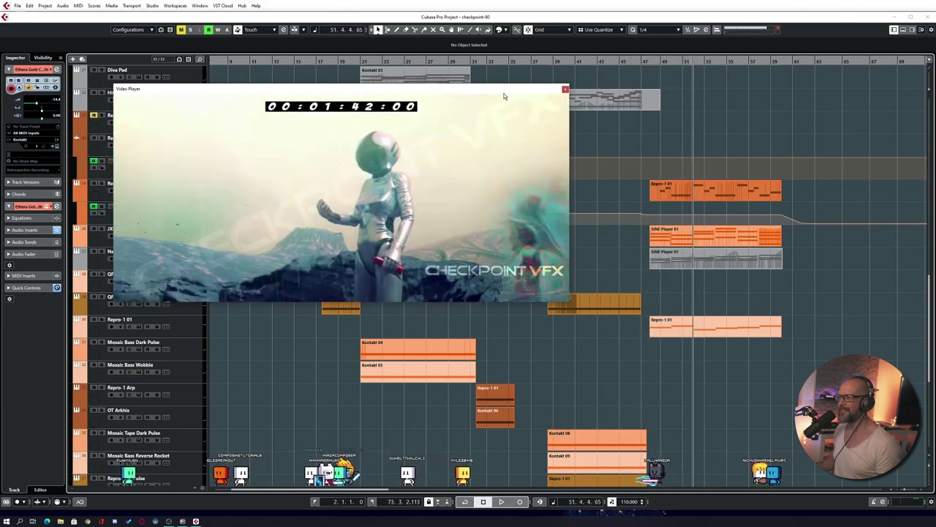
{"action": "key", "text": "KP_Add"}
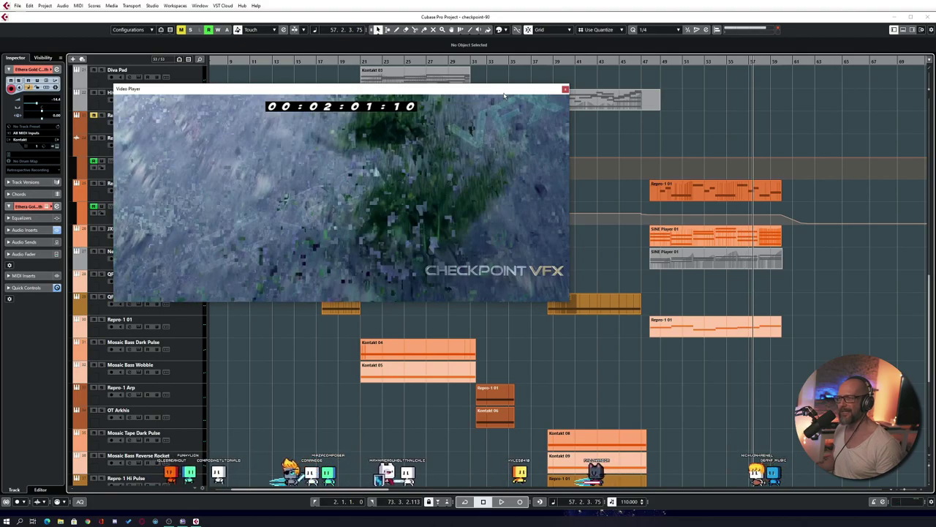
{"action": "key", "text": "KP_Add"}
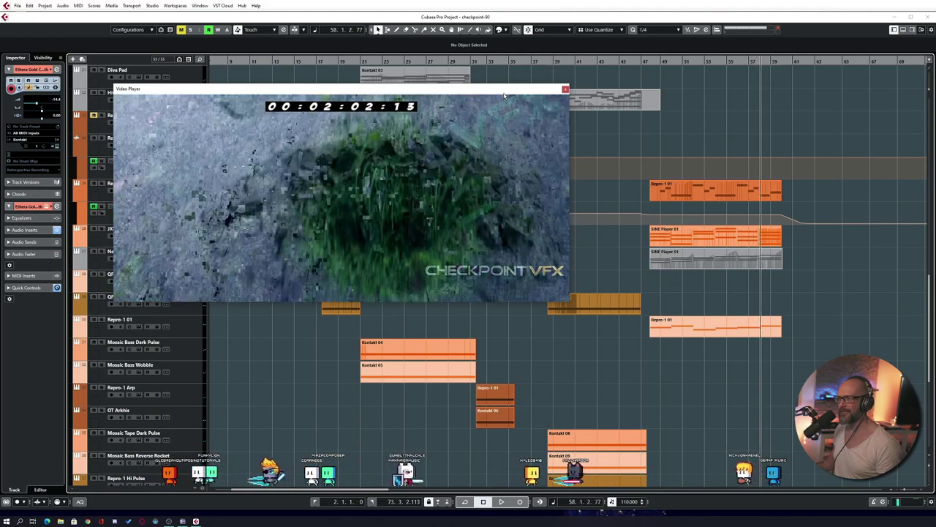
{"action": "key", "text": "KP_Subtract"}
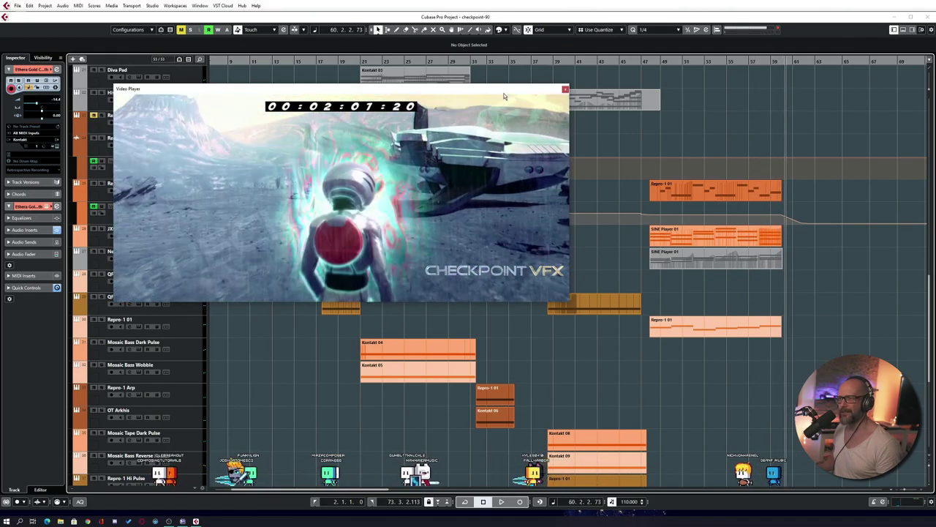
Play the video's ending from bar 60 in short stretches up to bar 62, stop playback and close the video
{"action": "key", "text": "space"}
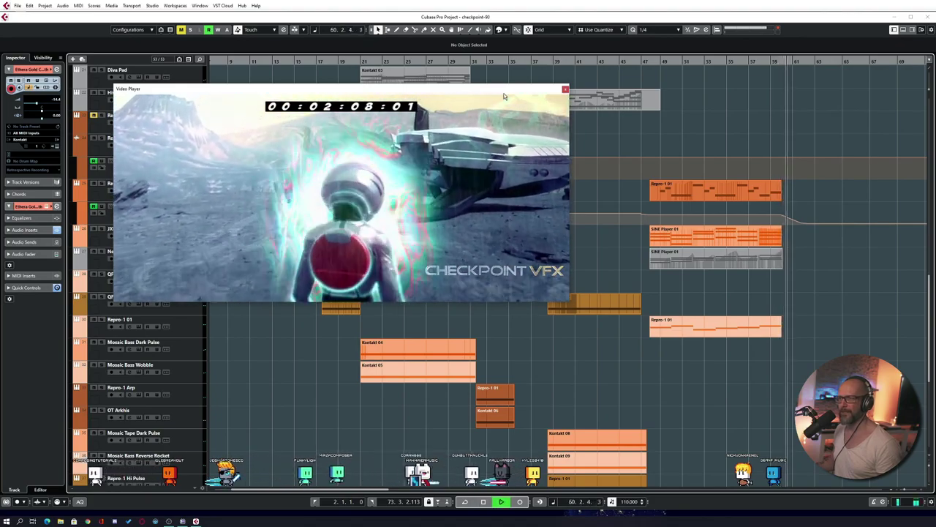
{"action": "key", "text": "space"}
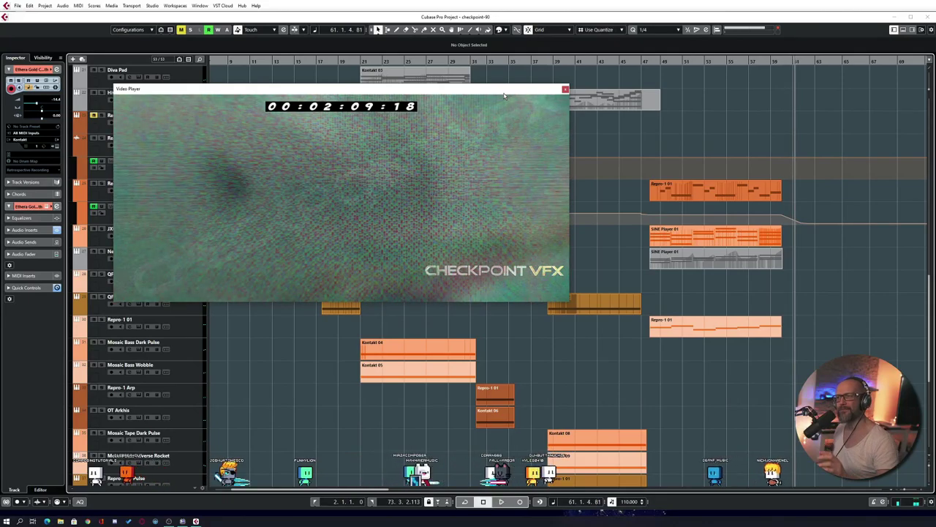
{"action": "key", "text": "space"}
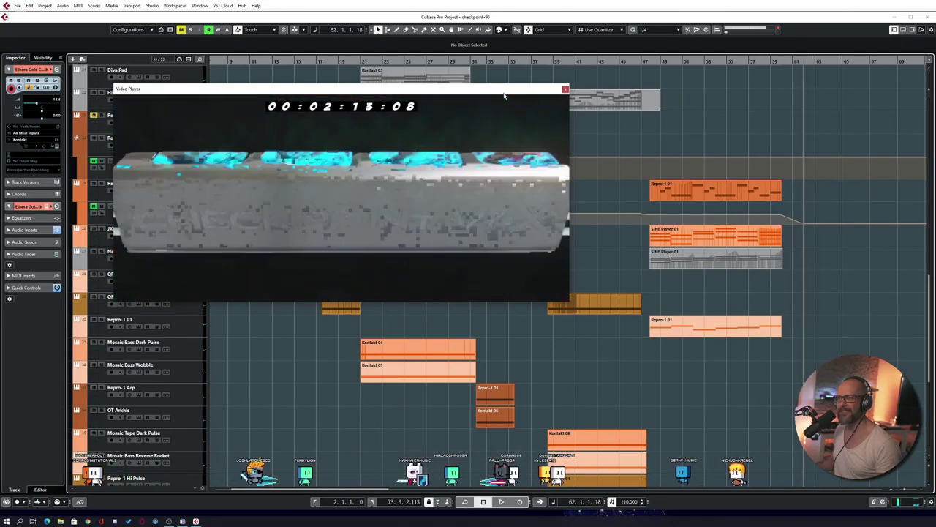
{"action": "key", "text": "space"}
{"action": "key", "text": "space"}
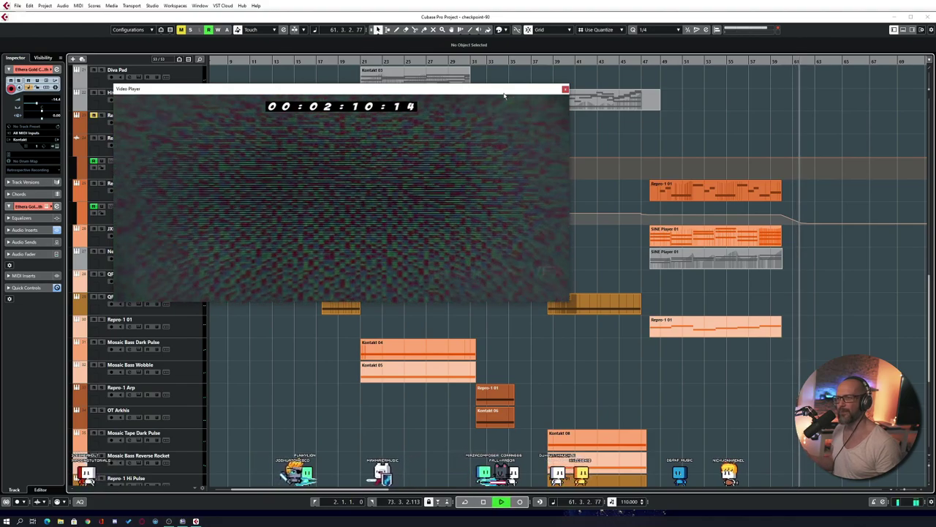
{"action": "key", "text": "space"}
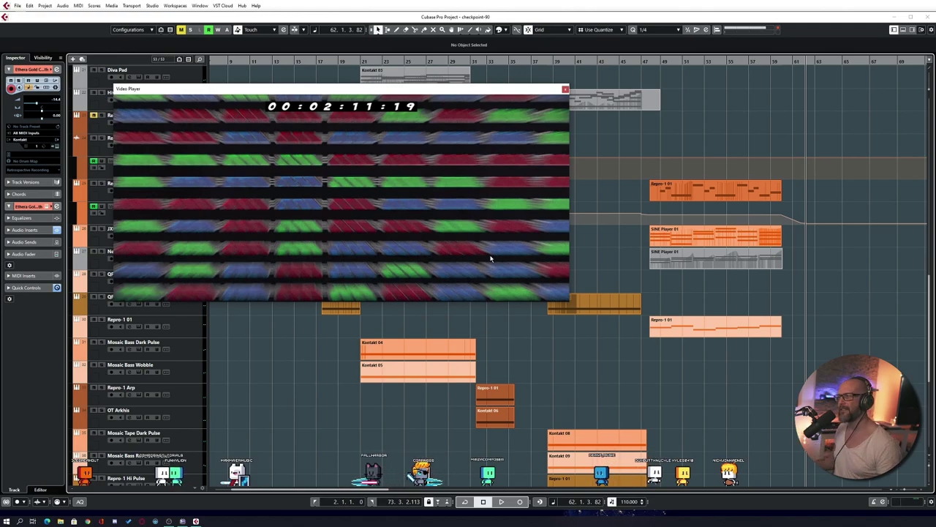
{"action": "left_click", "coordinate": [565, 90]}
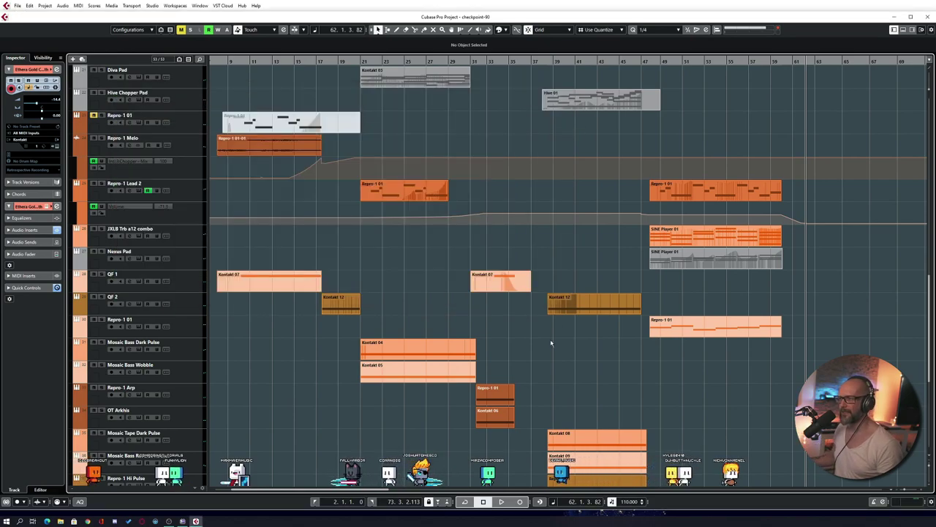
Place the playhead in bar 38 and select the Areia strings, CDT Combi Pads and Hive Chopper Pad parts around it
{"action": "scroll", "coordinate": [541, 318], "scroll_direction": "down", "scroll_amount": 5}
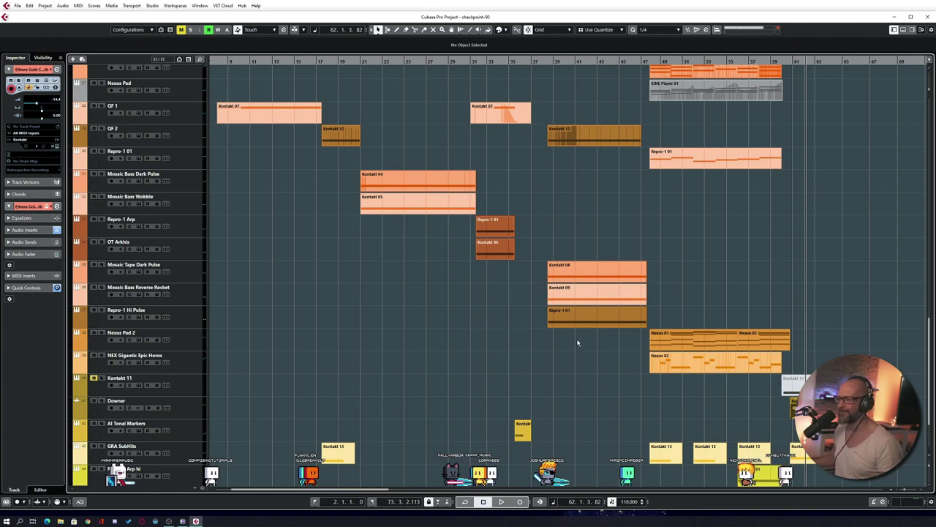
{"action": "scroll", "coordinate": [576, 342], "scroll_direction": "down", "scroll_amount": 3}
{"action": "scroll", "coordinate": [566, 354], "scroll_direction": "up", "scroll_amount": 3}
{"action": "scroll", "coordinate": [563, 357], "scroll_direction": "right", "scroll_amount": 3}
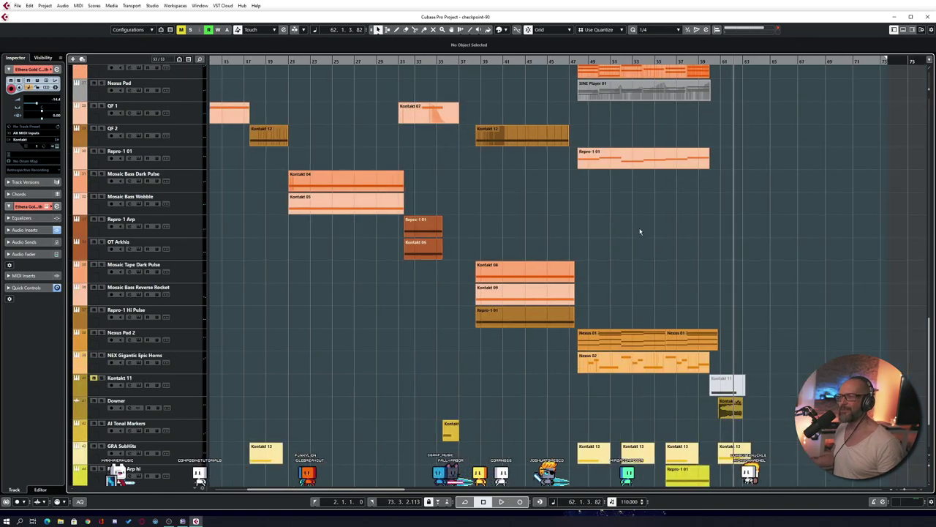
{"action": "scroll", "coordinate": [640, 231], "scroll_direction": "down", "scroll_amount": 3}
{"action": "scroll", "coordinate": [527, 250], "scroll_direction": "up", "scroll_amount": 3}
{"action": "left_click", "coordinate": [477, 62]}
{"action": "scroll", "coordinate": [485, 217], "scroll_direction": "up", "scroll_amount": 9}
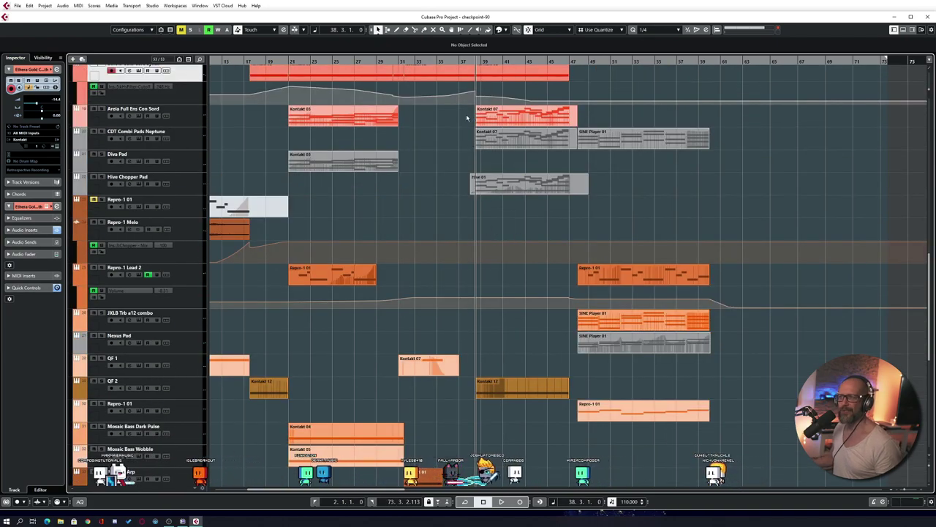
{"action": "left_click_drag", "start_coordinate": [445, 122], "coordinate": [523, 221]}
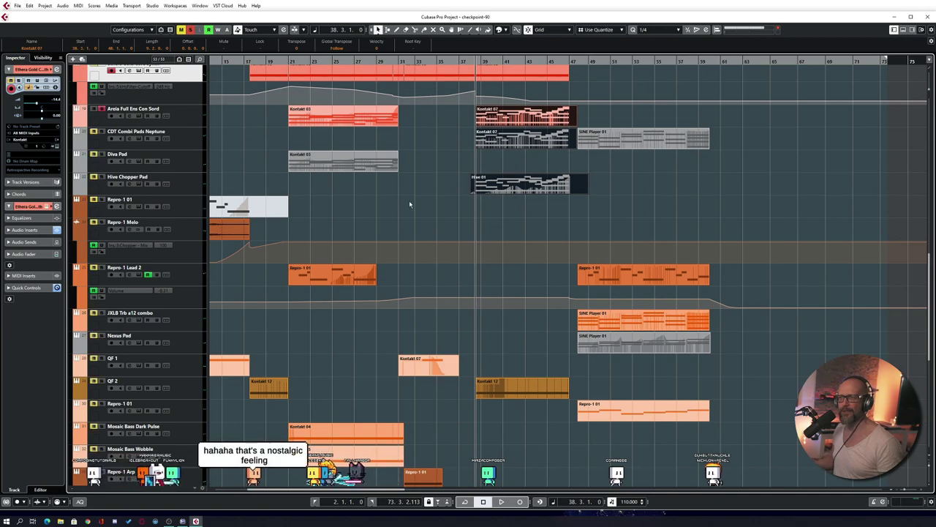
Solo the CDT Combi Pads Neptune track and open its Kontakt instrument
{"action": "scroll", "coordinate": [410, 203], "scroll_direction": "up", "scroll_amount": 3}
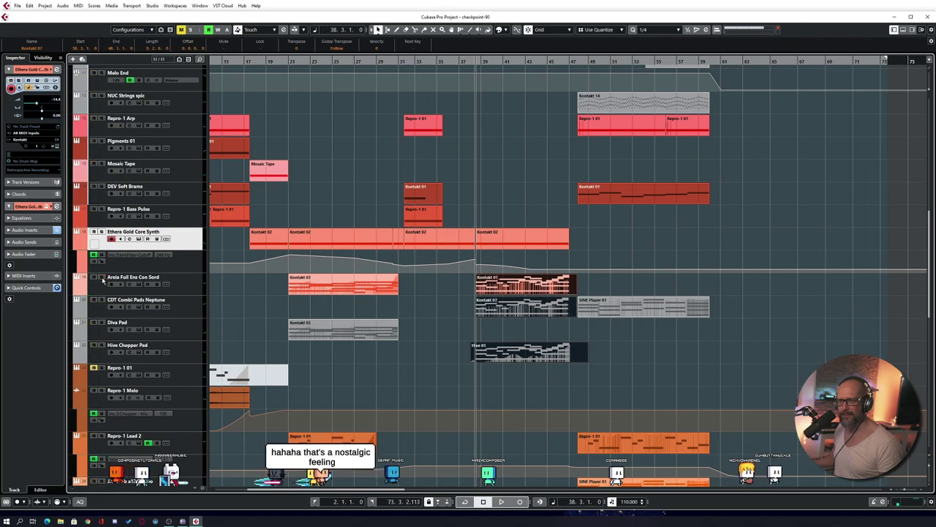
{"action": "left_click", "coordinate": [100, 311]}
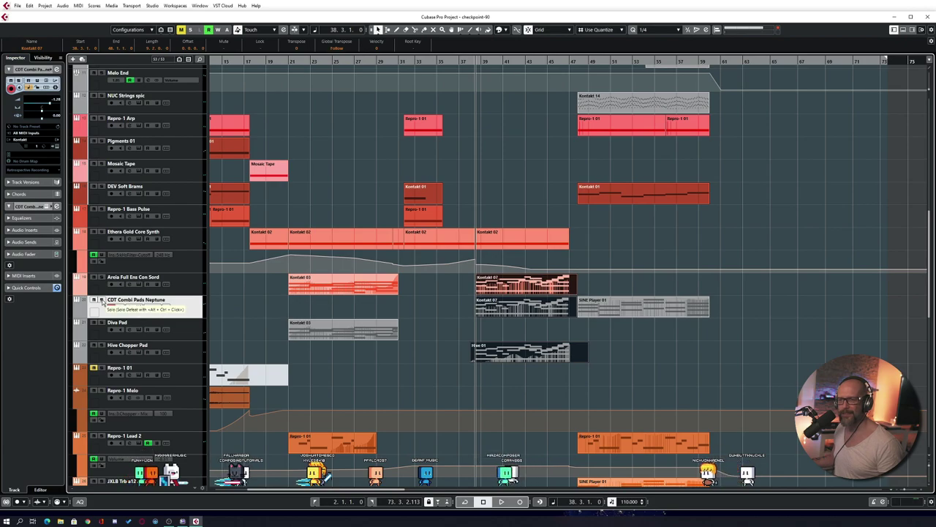
{"action": "left_click", "coordinate": [139, 307]}
{"action": "left_click", "coordinate": [110, 307]}
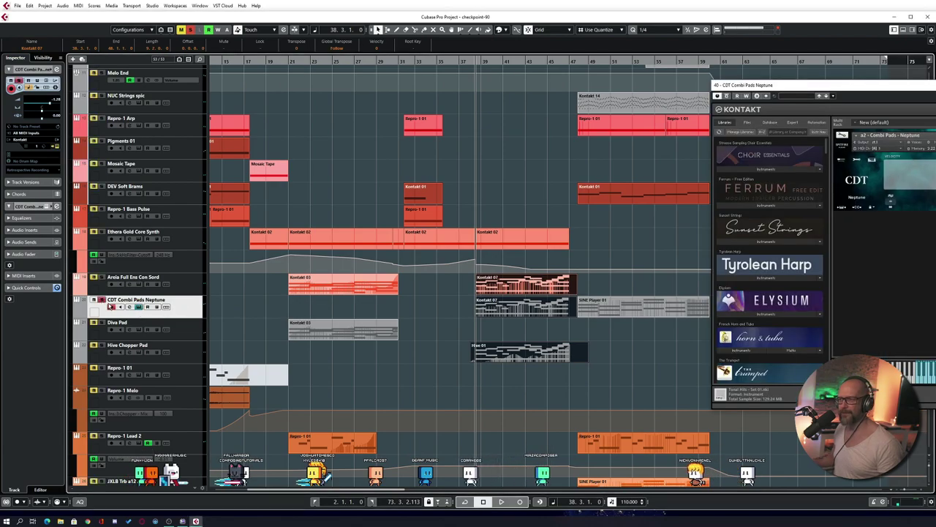
Play the soloed CDT Combi Pads Neptune part from bar 38 to bar 43, stop, and return the playhead to bar 38
{"action": "key", "text": "space"}
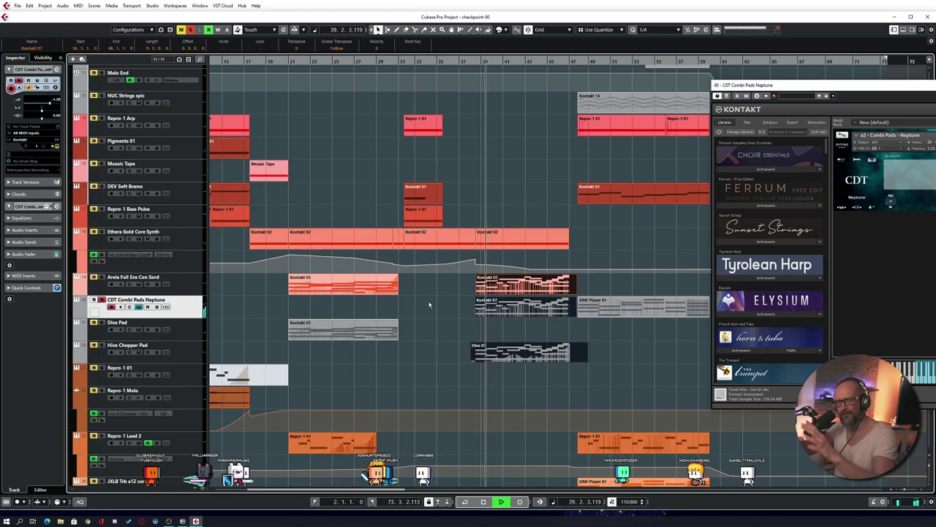
{"action": "scroll", "coordinate": [437, 316], "scroll_direction": "right", "scroll_amount": 1}
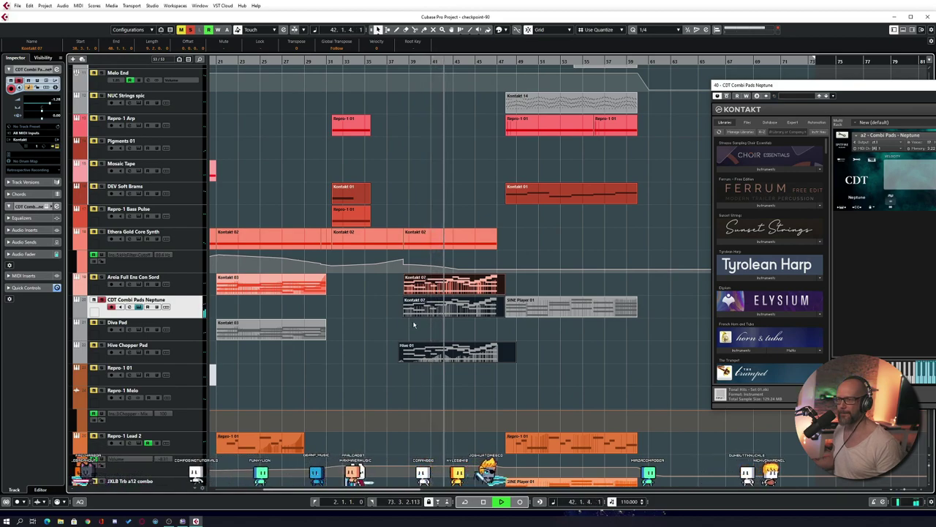
{"action": "key", "text": "space"}
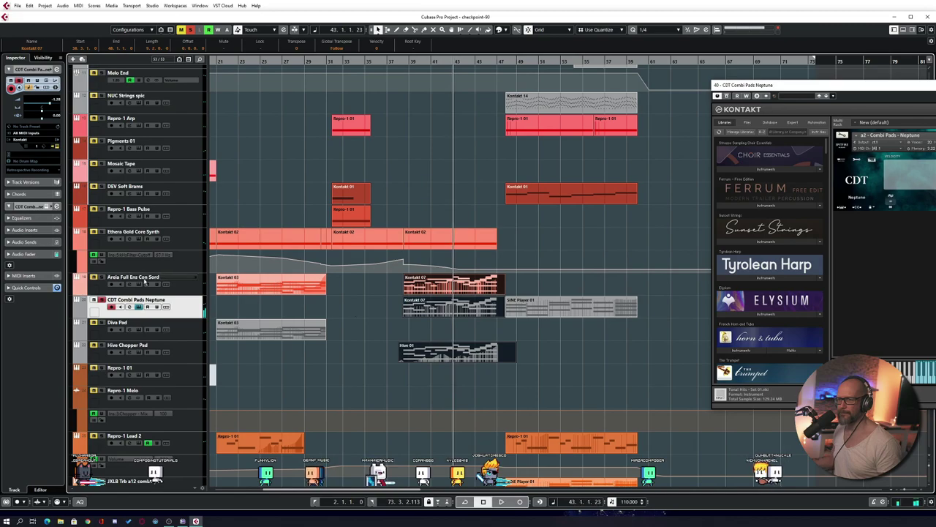
{"action": "key", "text": "KP_Subtract"}
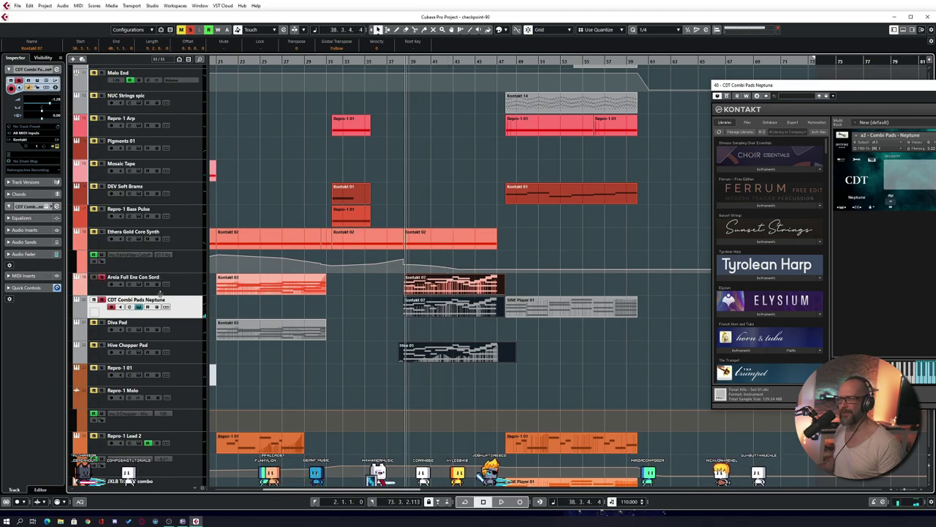
Solo the Hive Chopper Pad, open its Hive instrument, set its FilterFreak2 and Timeless 2 windows aside, and close Hive
{"action": "left_click", "coordinate": [102, 355]}
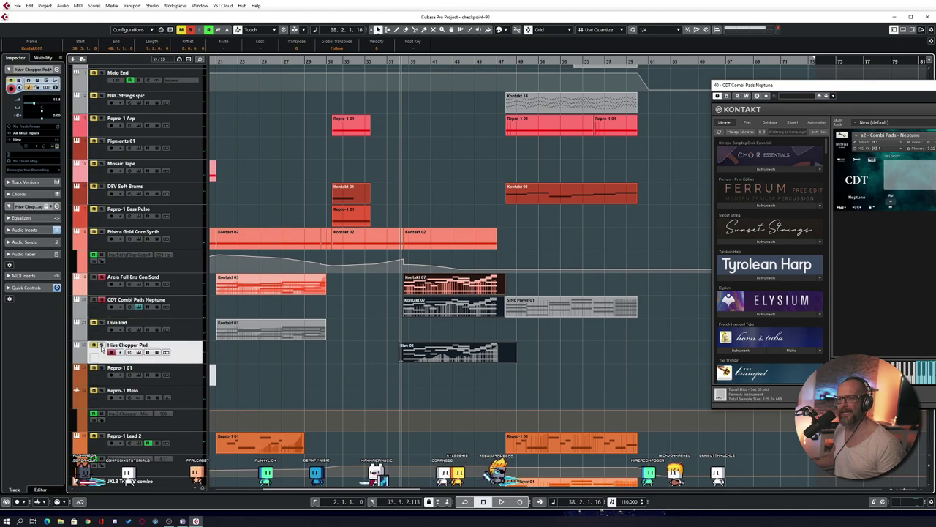
{"action": "left_click", "coordinate": [139, 352]}
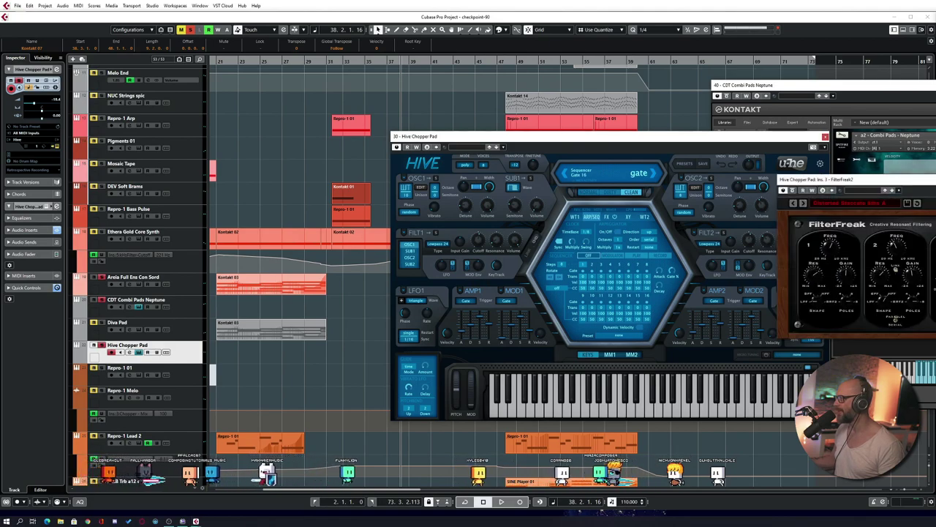
{"action": "left_click_drag", "start_coordinate": [929, 183], "coordinate": [260, 98]}
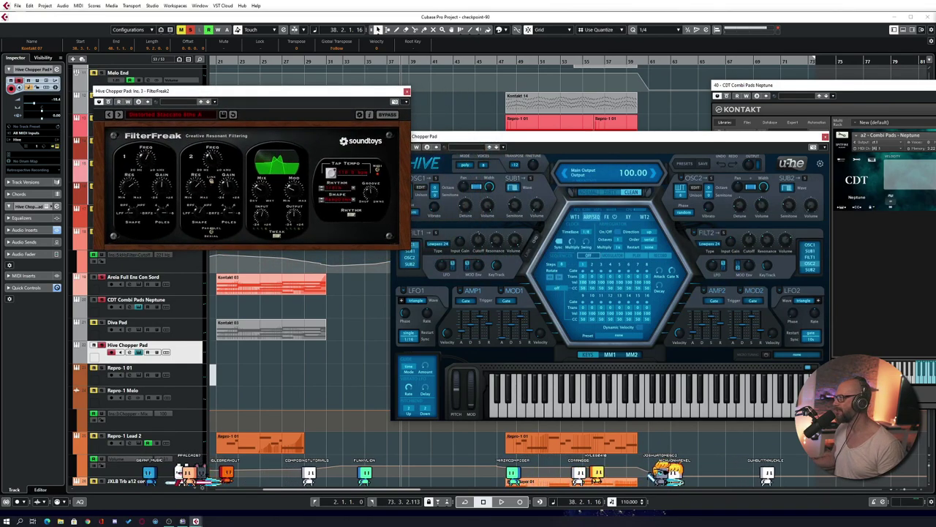
{"action": "left_click_drag", "start_coordinate": [878, 156], "coordinate": [308, 209]}
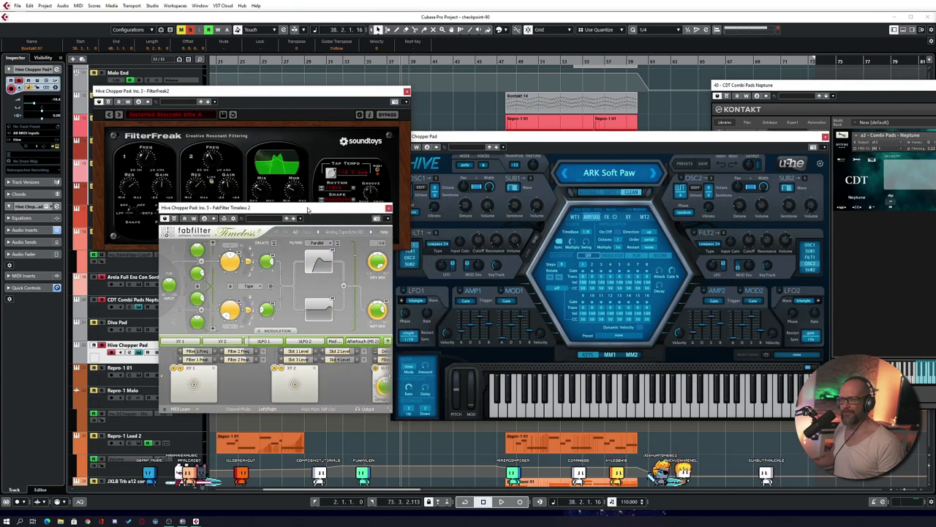
{"action": "left_click", "coordinate": [825, 137]}
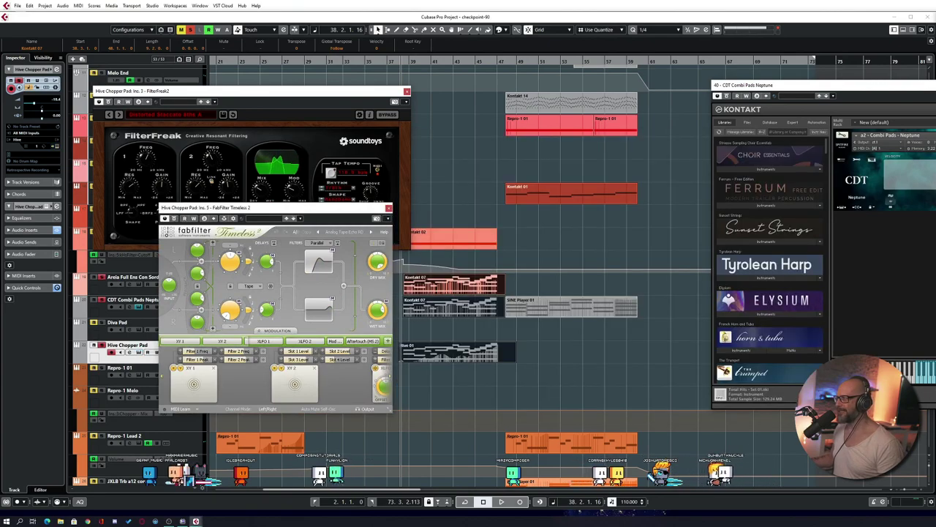
Close Kontakt, compare the Hive Chopper Pad with FilterFreak2 bypassed and active during playback, close both effects and stop at bar 44
{"action": "key", "text": "ctrl+w"}
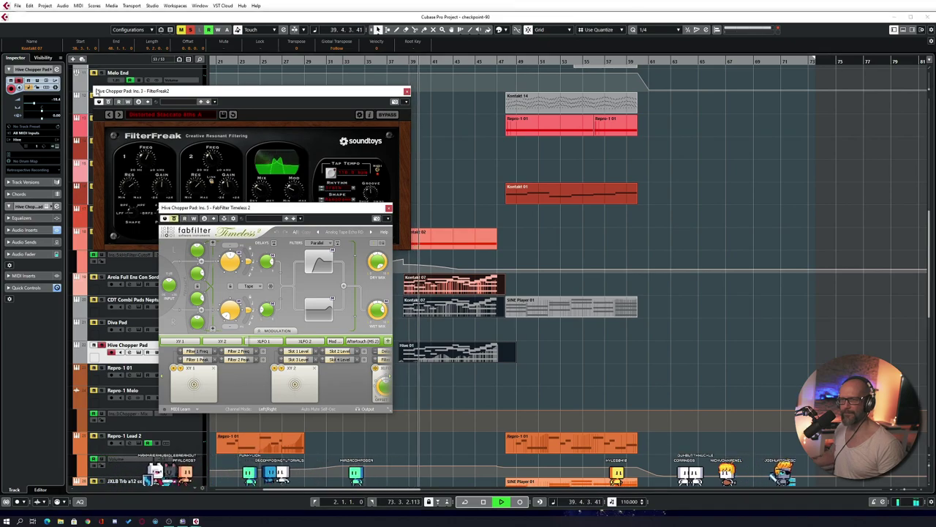
{"action": "left_click", "coordinate": [108, 102]}
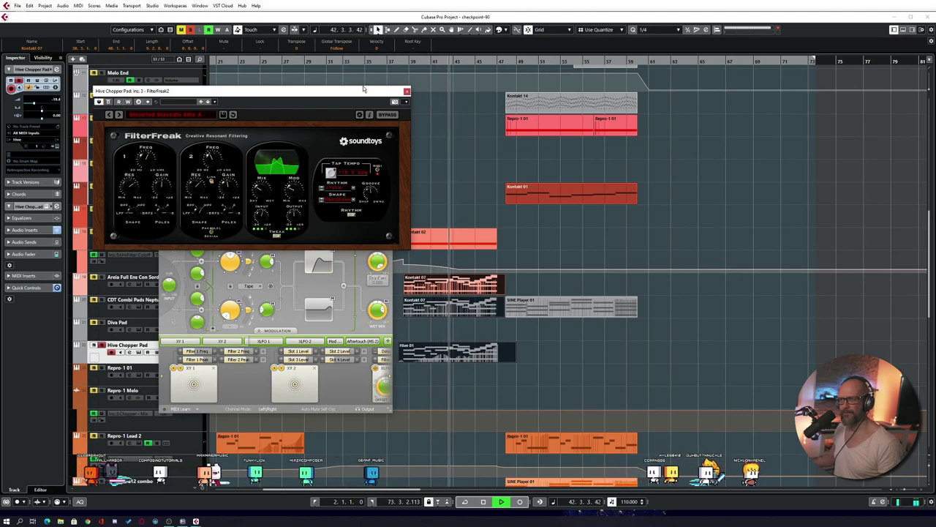
{"action": "left_click", "coordinate": [407, 93]}
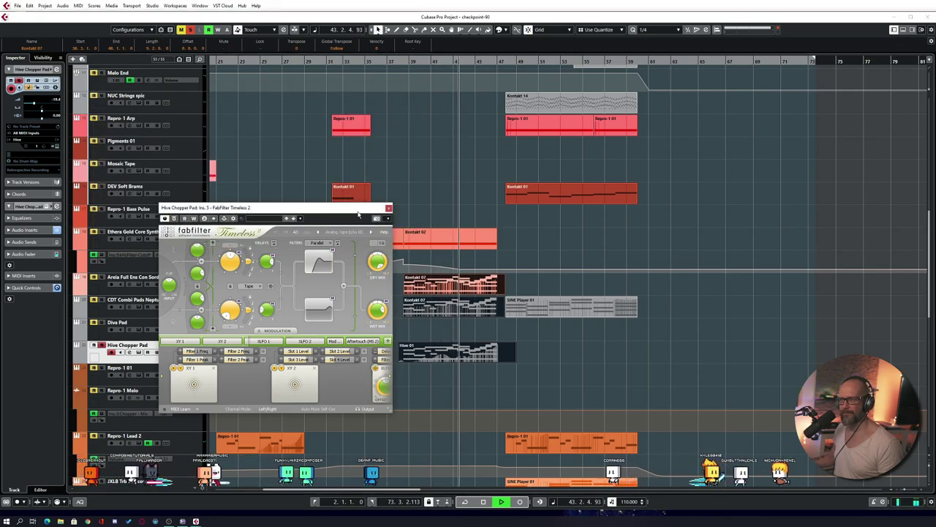
{"action": "left_click", "coordinate": [388, 209]}
{"action": "key", "text": "space"}
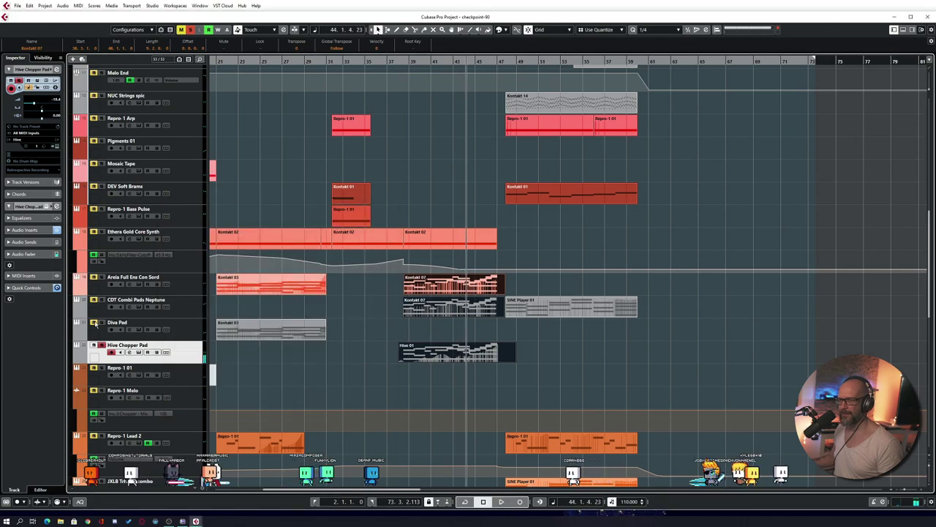
Play the soloed Areia strings, CDT Combi Pads and Hive Chopper Pad together from bar 38 while reviewing the surrounding tracks
{"action": "key", "text": "KP_Subtract"}
{"action": "key", "text": "space"}
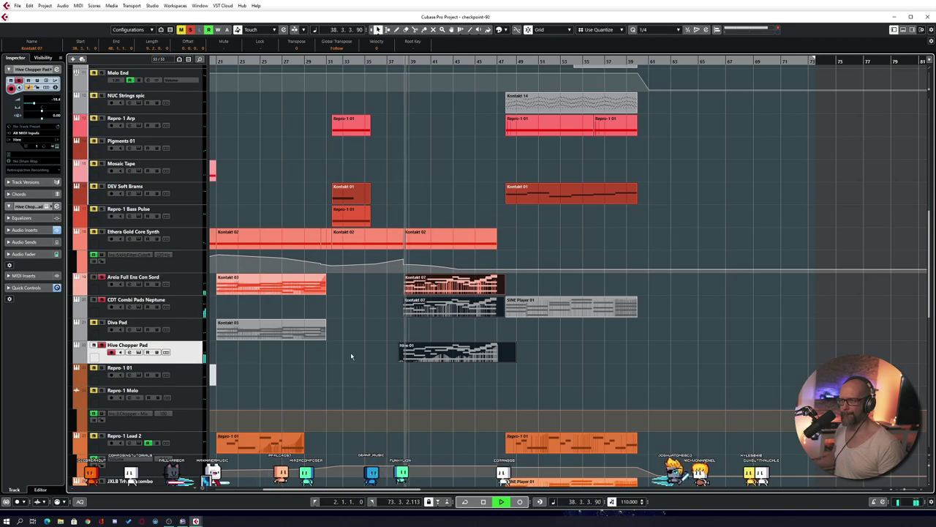
{"action": "scroll", "coordinate": [351, 356], "scroll_direction": "down", "scroll_amount": 5}
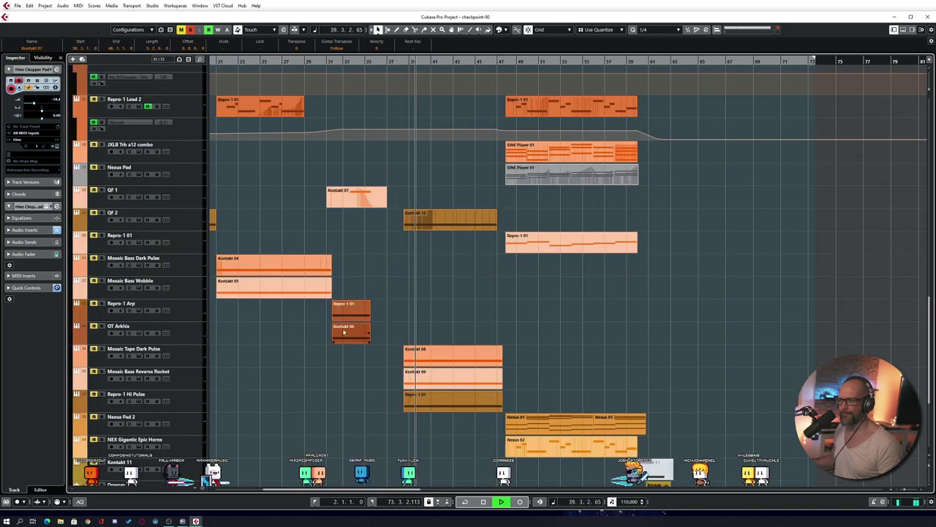
{"action": "scroll", "coordinate": [390, 269], "scroll_direction": "down", "scroll_amount": 2}
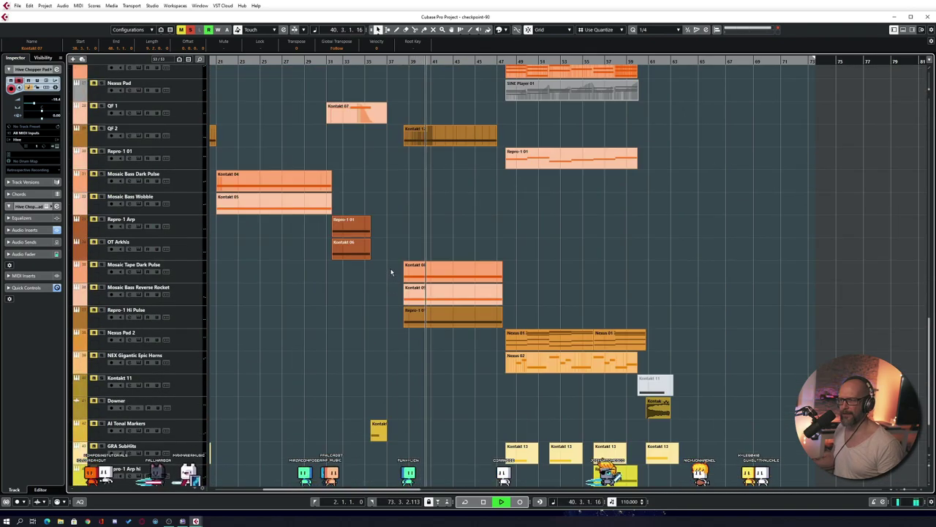
{"action": "scroll", "coordinate": [391, 266], "scroll_direction": "down", "scroll_amount": 6}
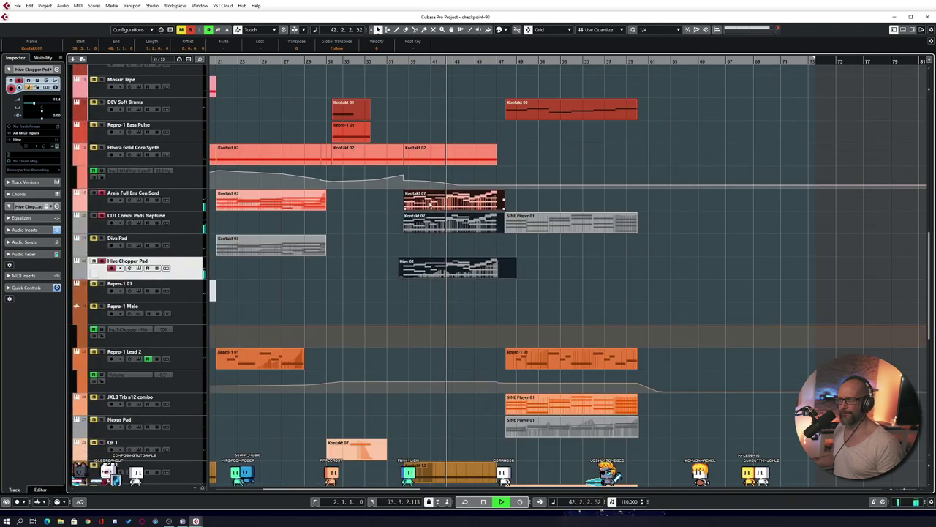
Follow the Areia strings part's notes in the Key Editor during playback, close the editor and stop at bar 48
{"action": "double_click", "coordinate": [431, 203]}
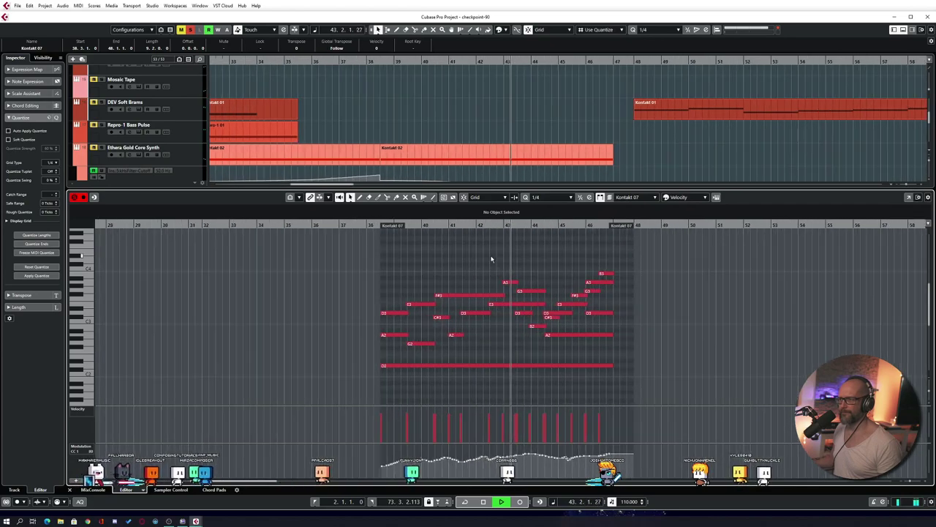
{"action": "scroll", "coordinate": [490, 258], "scroll_direction": "right", "scroll_amount": 4}
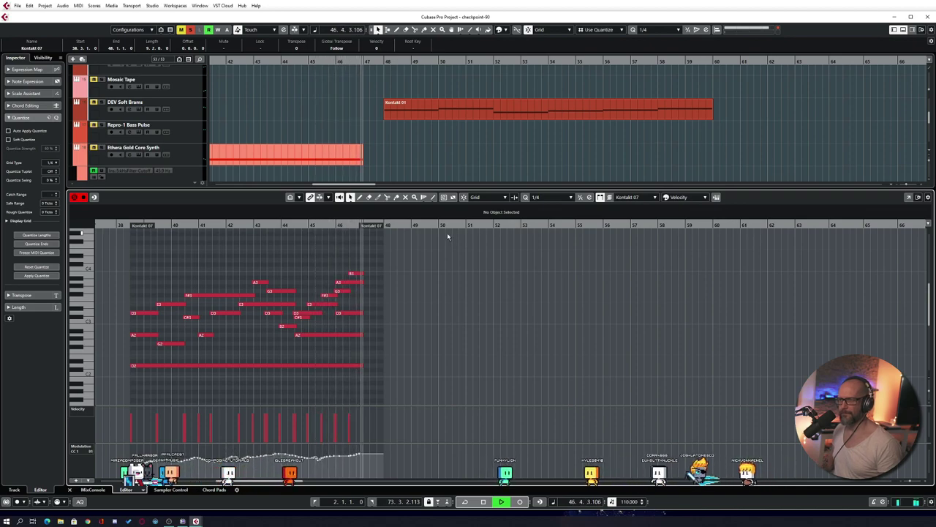
{"action": "key", "text": "ctrl+e"}
{"action": "key", "text": "space"}
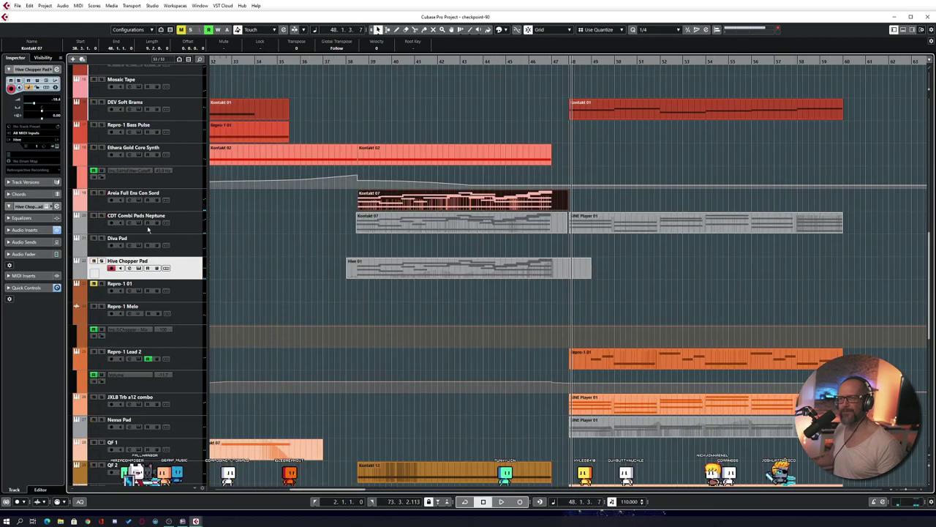
Solo the JXLB Trb a12 combo track and audition it with the Nexus Pad from bar 47 to bar 52
{"action": "scroll", "coordinate": [607, 295], "scroll_direction": "down", "scroll_amount": 5}
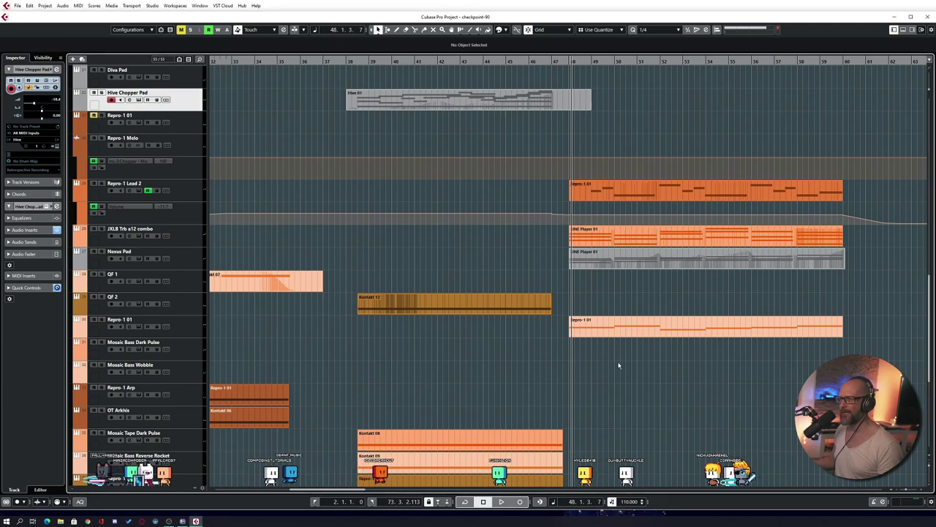
{"action": "scroll", "coordinate": [618, 365], "scroll_direction": "right", "scroll_amount": 2}
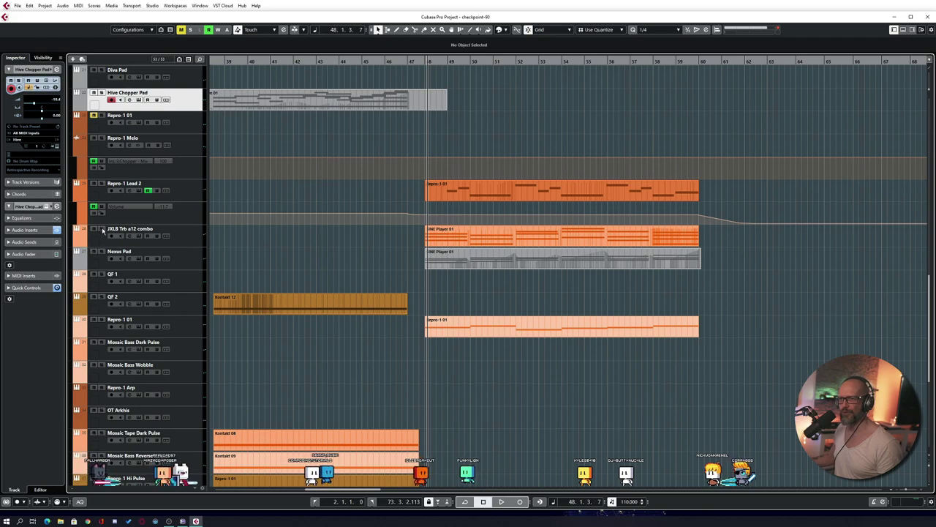
{"action": "key", "text": "KP_Subtract"}
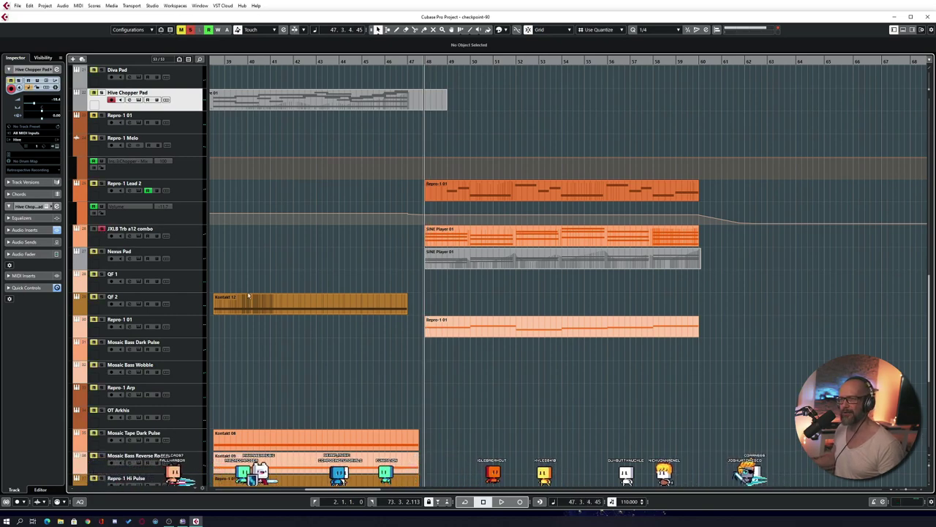
{"action": "key", "text": "space"}
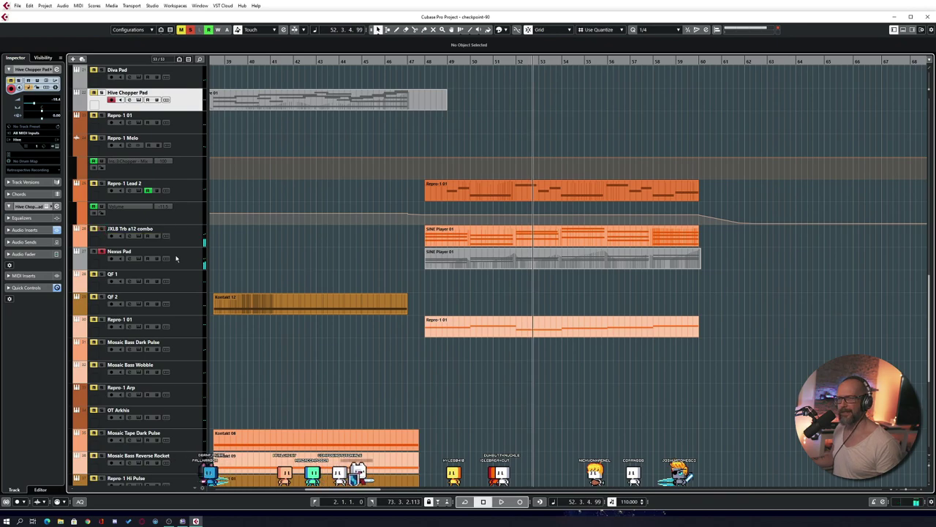
View the Nexus Pad's Nexus 3 preset, close the instrument, move its Infinity EQ window clear and return to bar 48
{"action": "left_click", "coordinate": [139, 258]}
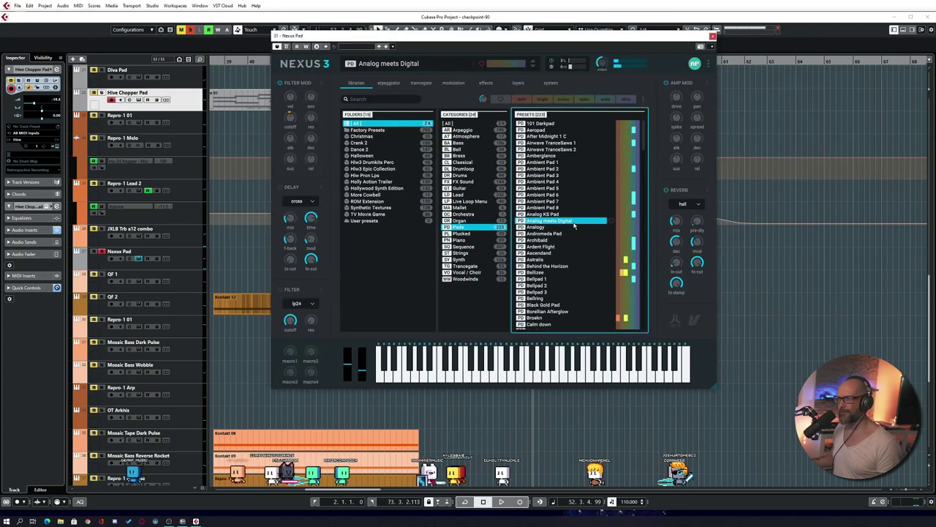
{"action": "left_click", "coordinate": [712, 36]}
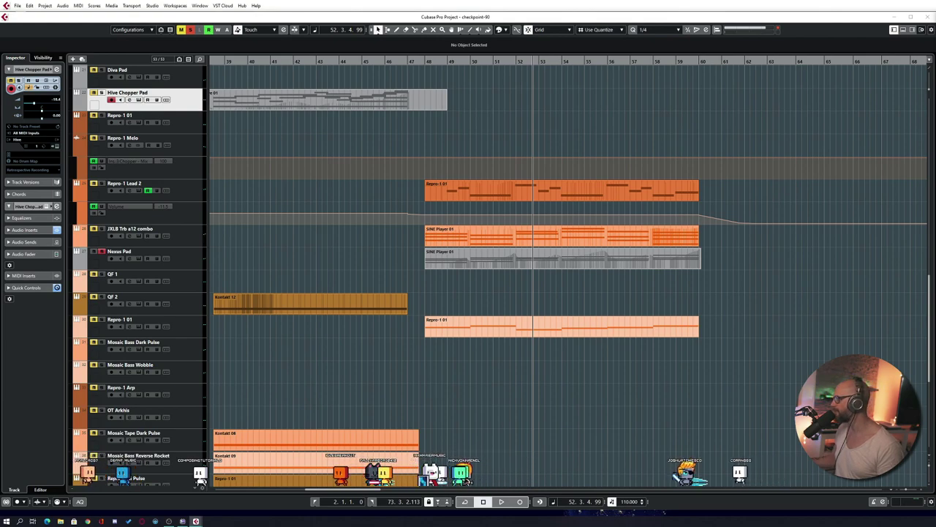
{"action": "left_click_drag", "start_coordinate": [283, 39], "coordinate": [395, 51]}
{"action": "key", "text": "KP_Subtract"}
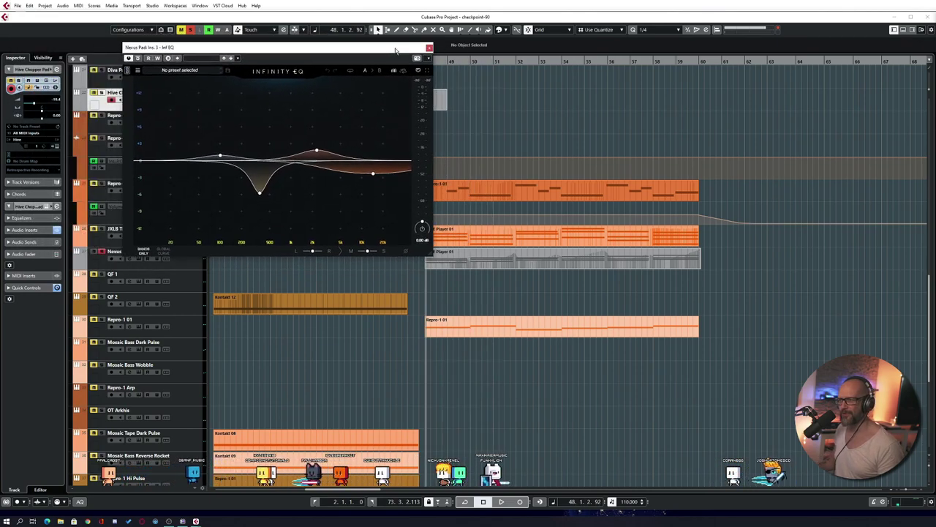
Compare the Nexus Pad with Infinity EQ bypassed and active while playing from bar 48, close the EQ and stop at bar 57
{"action": "key", "text": "space"}
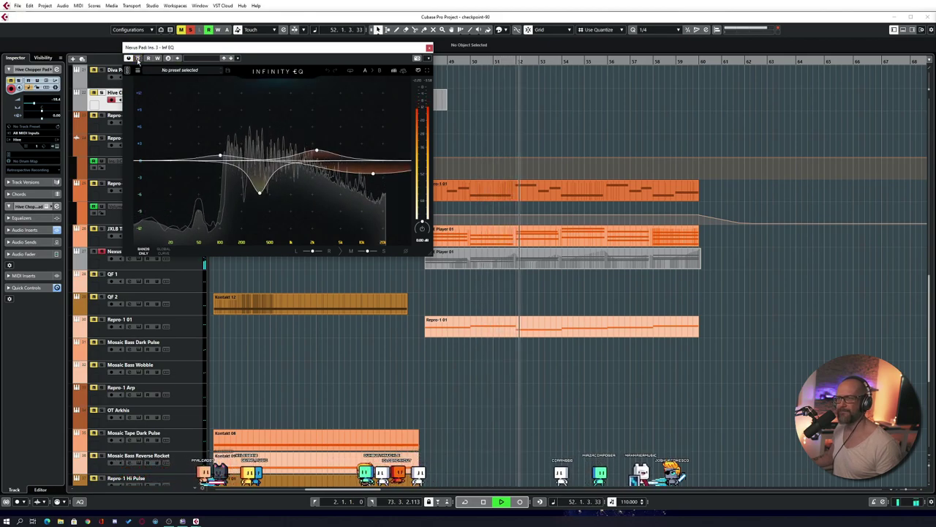
{"action": "left_click", "coordinate": [137, 58]}
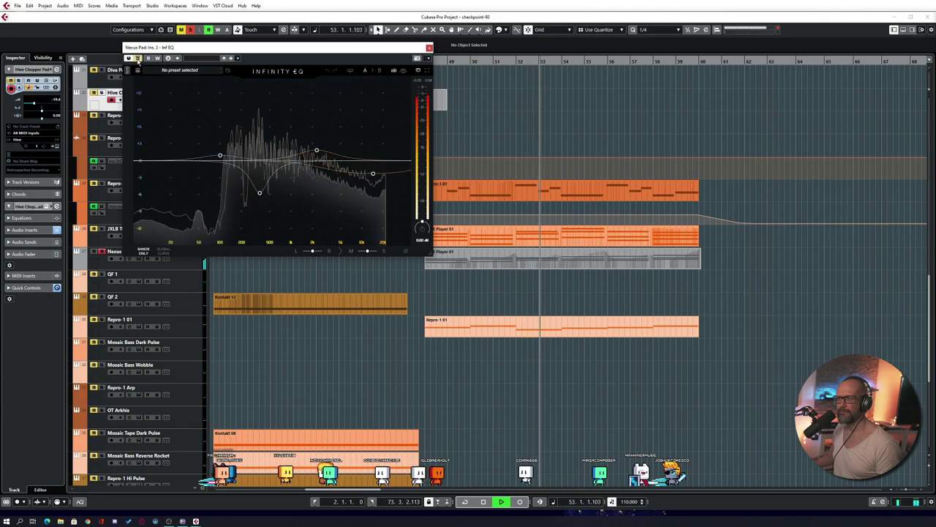
{"action": "left_click", "coordinate": [138, 59]}
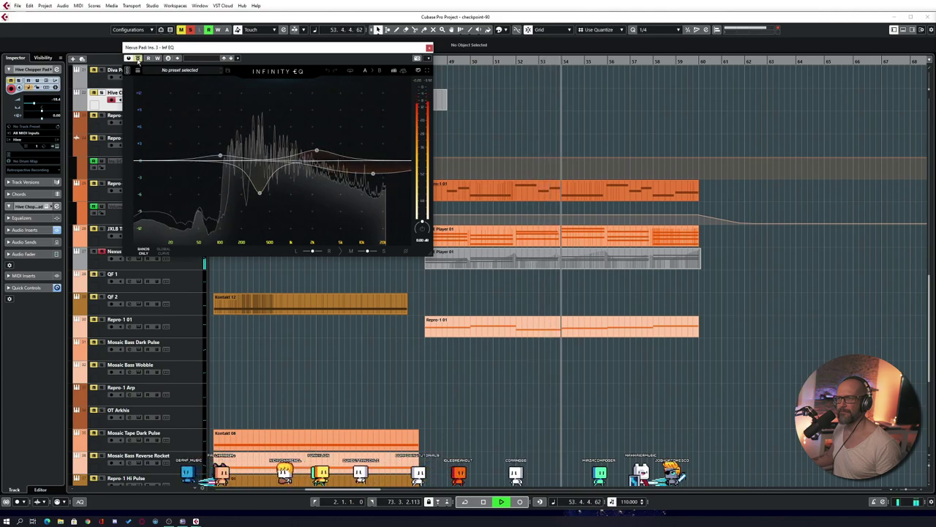
{"action": "left_click", "coordinate": [138, 58]}
{"action": "left_click", "coordinate": [137, 58]}
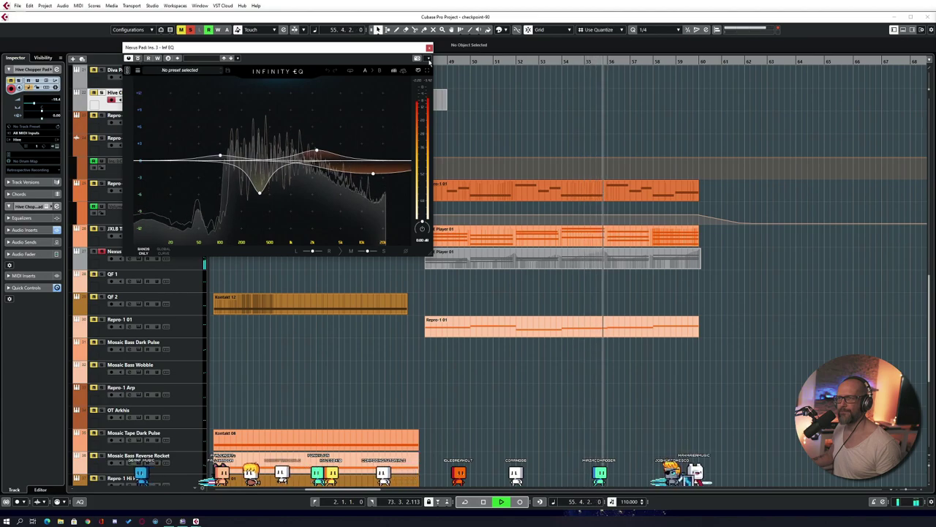
{"action": "left_click", "coordinate": [429, 47]}
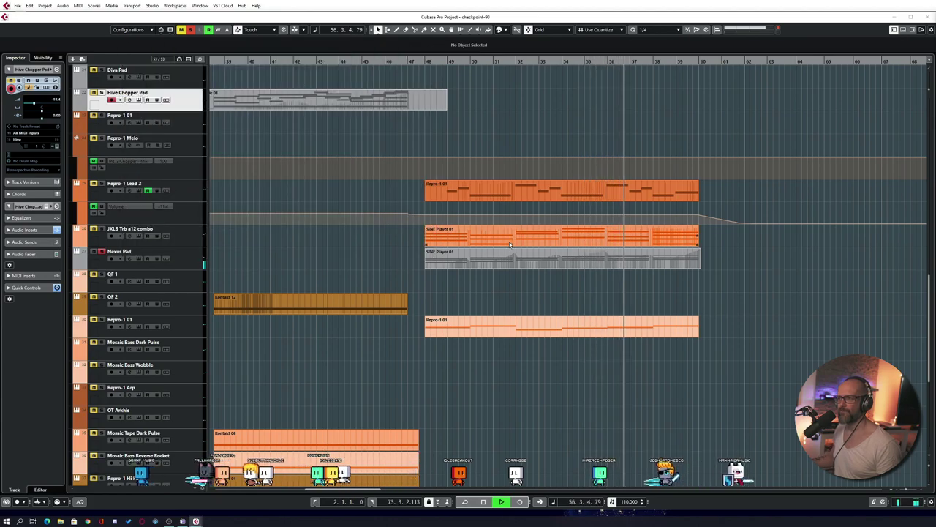
{"action": "key", "text": "space"}
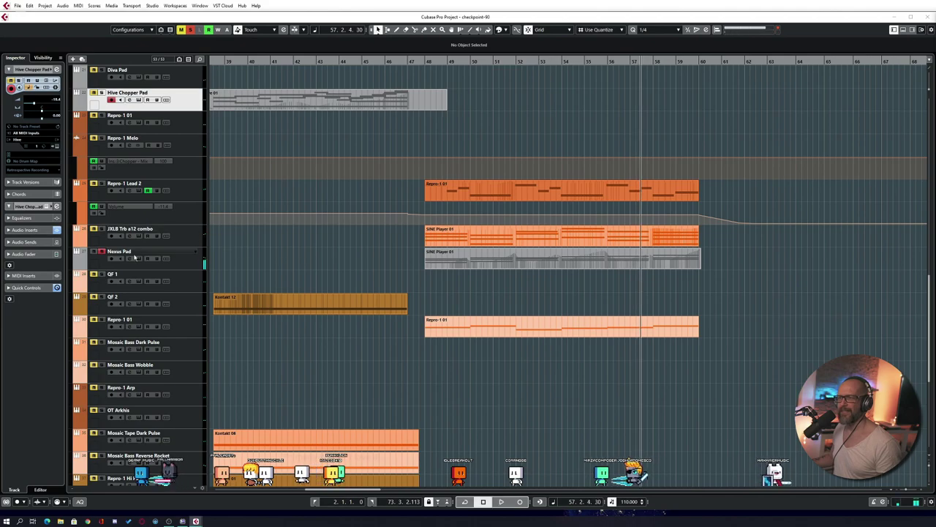
Select the Nexus Pad track and reopen its Nexus 3 instrument and Infinity EQ insert to examine the sound again
{"action": "left_click", "coordinate": [141, 266]}
{"action": "left_click", "coordinate": [139, 258]}
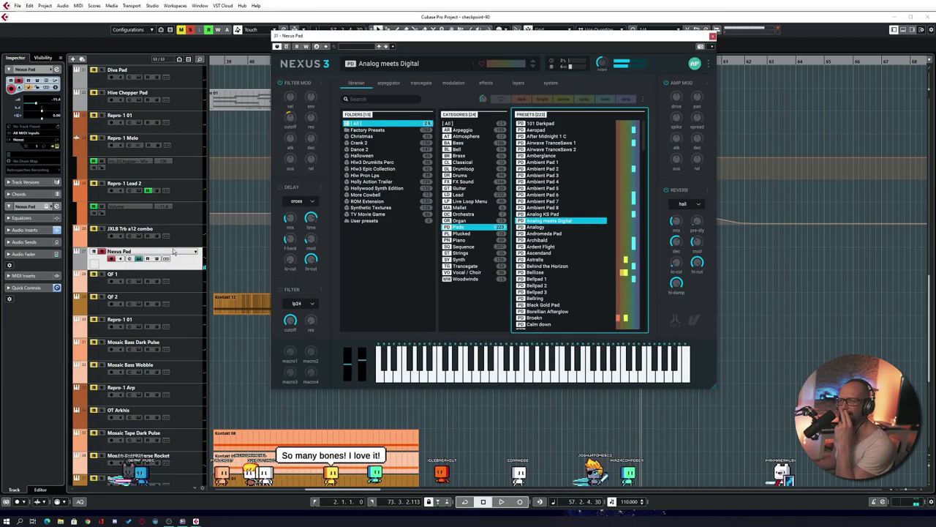
{"action": "left_click", "coordinate": [139, 258]}
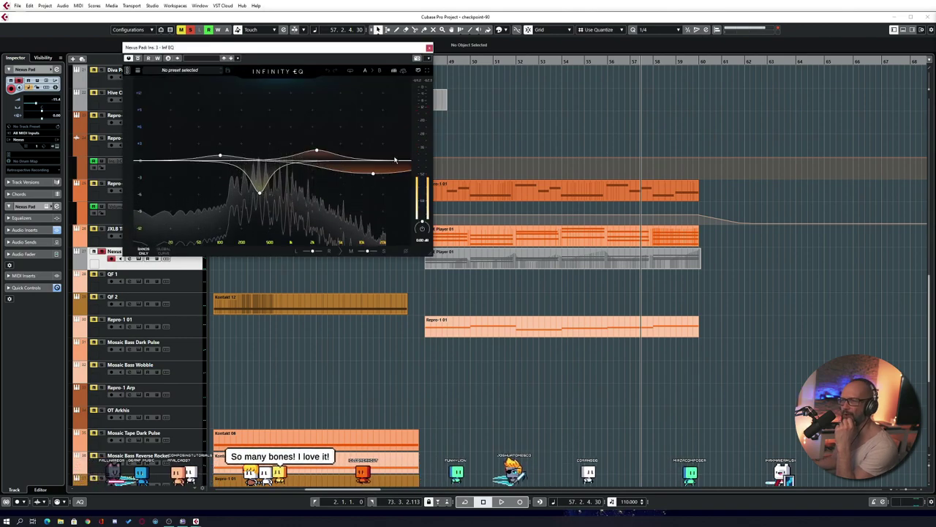
Move the Nexus Pad's Infinity EQ window clear of the track list, unsolo the Nexus Pad and select the JXLB Trb a12 combo track
{"action": "left_click_drag", "start_coordinate": [316, 53], "coordinate": [308, 70]}
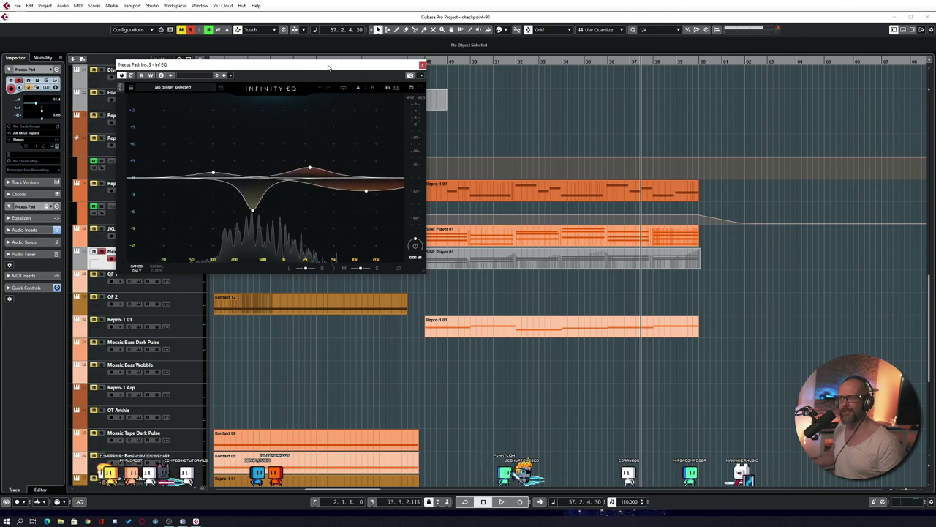
{"action": "left_click_drag", "start_coordinate": [325, 66], "coordinate": [435, 88]}
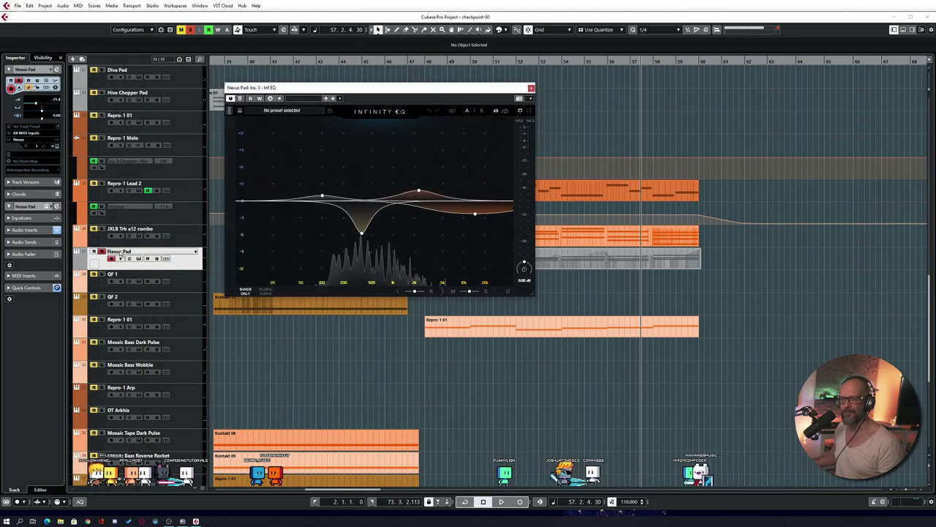
{"action": "left_click", "coordinate": [102, 252]}
{"action": "left_click", "coordinate": [188, 241]}
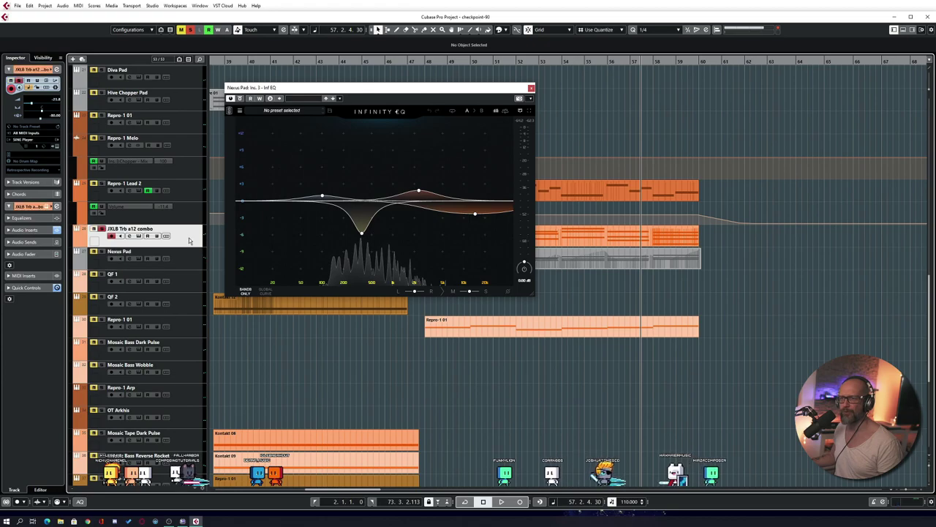
Examine the dip in the Nexus Pad's Infinity EQ curve, return to bar 47 and close the EQ window
{"action": "left_click_drag", "start_coordinate": [455, 93], "coordinate": [324, 106]}
{"action": "scroll", "coordinate": [492, 332], "scroll_direction": "down", "scroll_amount": 5}
{"action": "scroll", "coordinate": [492, 330], "scroll_direction": "up", "scroll_amount": 4}
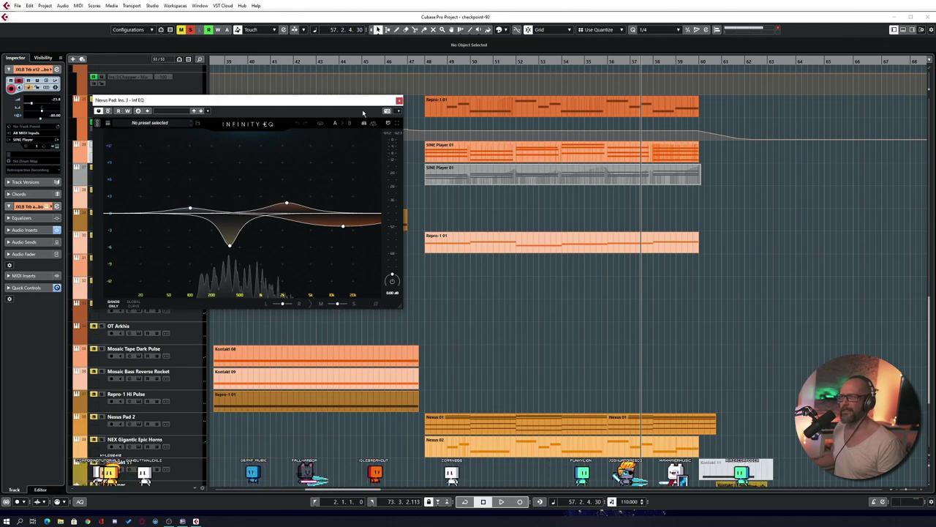
{"action": "left_click_drag", "start_coordinate": [348, 102], "coordinate": [368, 112]}
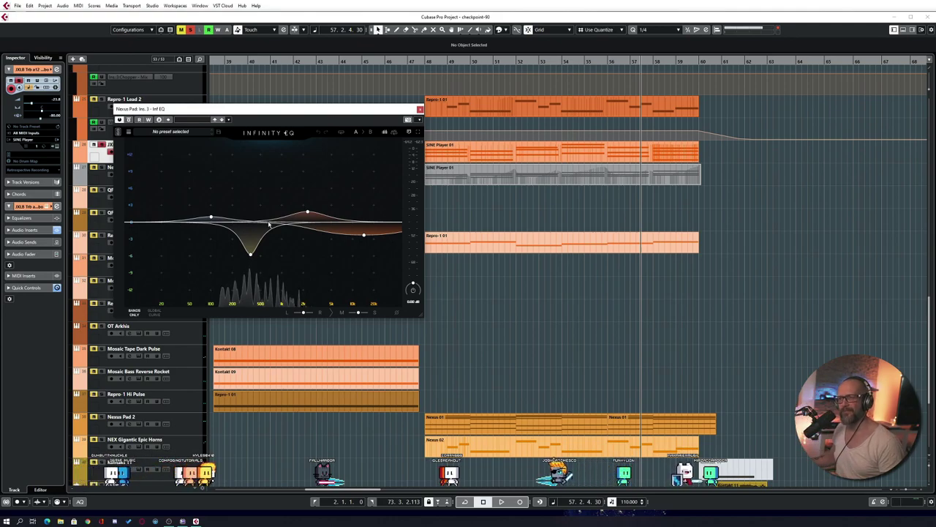
{"action": "left_click", "coordinate": [250, 252]}
{"action": "left_click_drag", "start_coordinate": [352, 108], "coordinate": [360, 174]}
{"action": "left_click", "coordinate": [423, 65]}
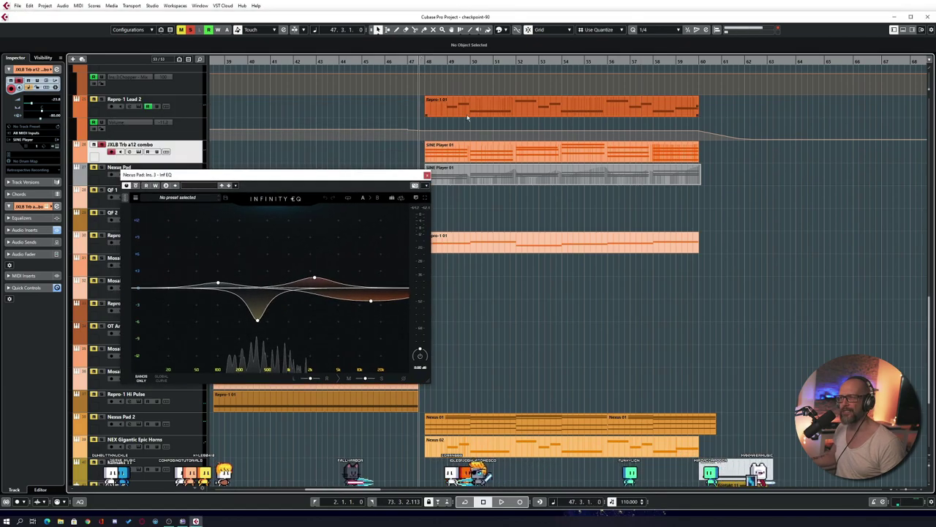
{"action": "left_click", "coordinate": [427, 176]}
Play the JXLB Trb a12 combo alone and together with the soloed Nexus Pad, dismissing the combo's Virtual Mix Rack window
{"action": "key", "text": "space"}
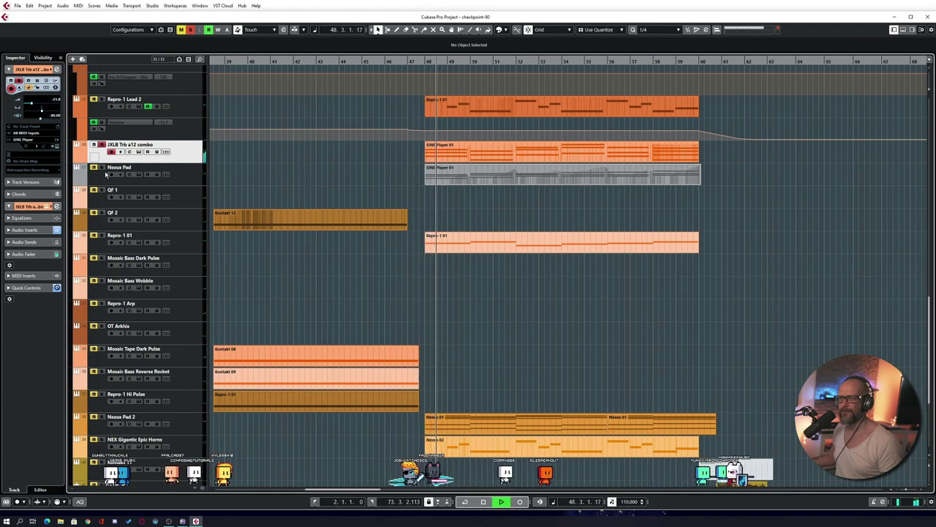
{"action": "key", "text": "space"}
{"action": "key", "text": "space"}
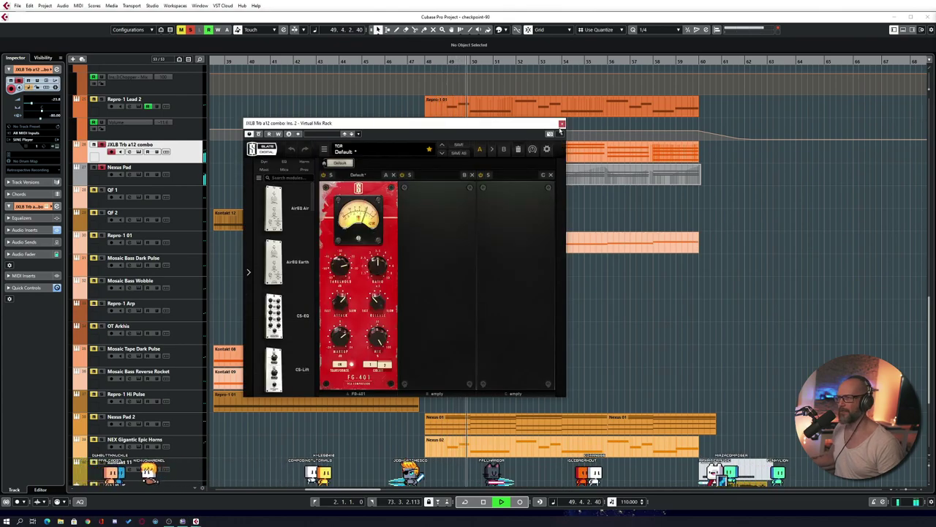
{"action": "left_click", "coordinate": [561, 124]}
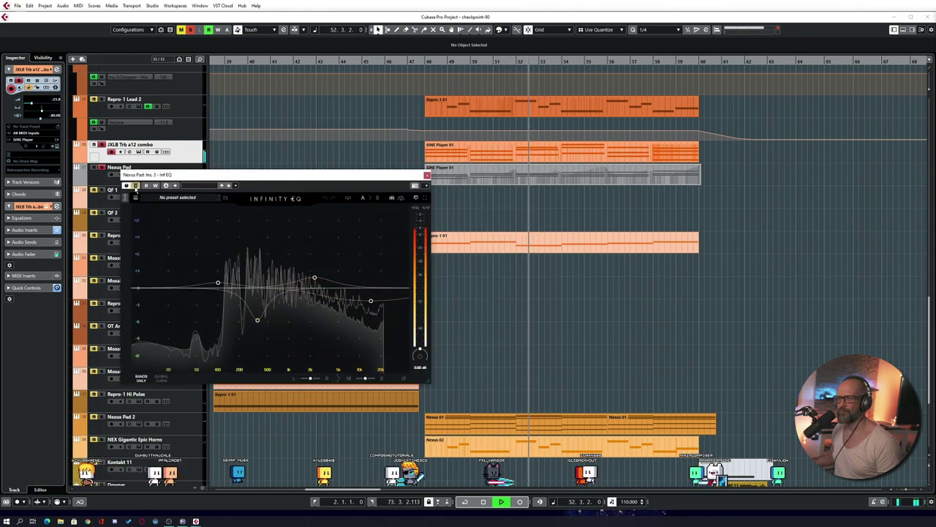
Compare the combo and Nexus Pad from bar 47 with Infinity EQ bypassed and active, close the EQ and stop at bar 53
{"action": "left_click", "coordinate": [135, 186]}
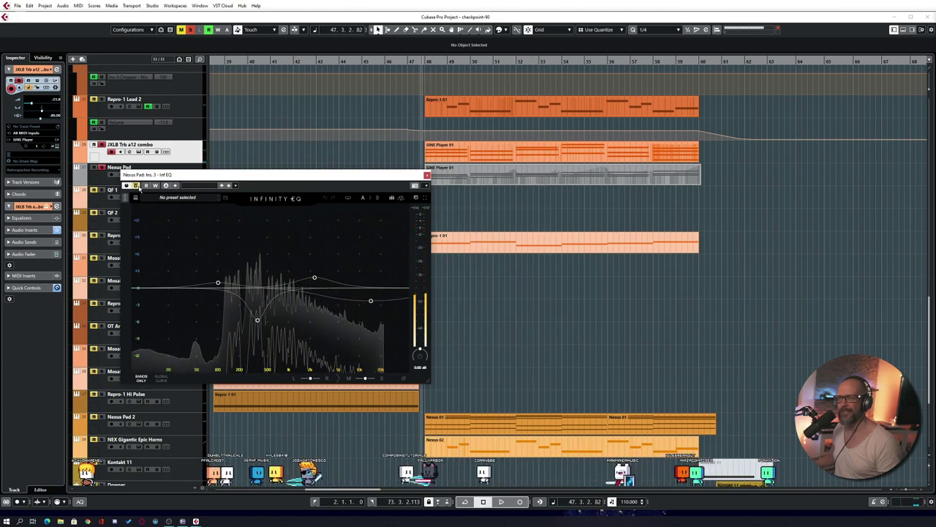
{"action": "key", "text": "space"}
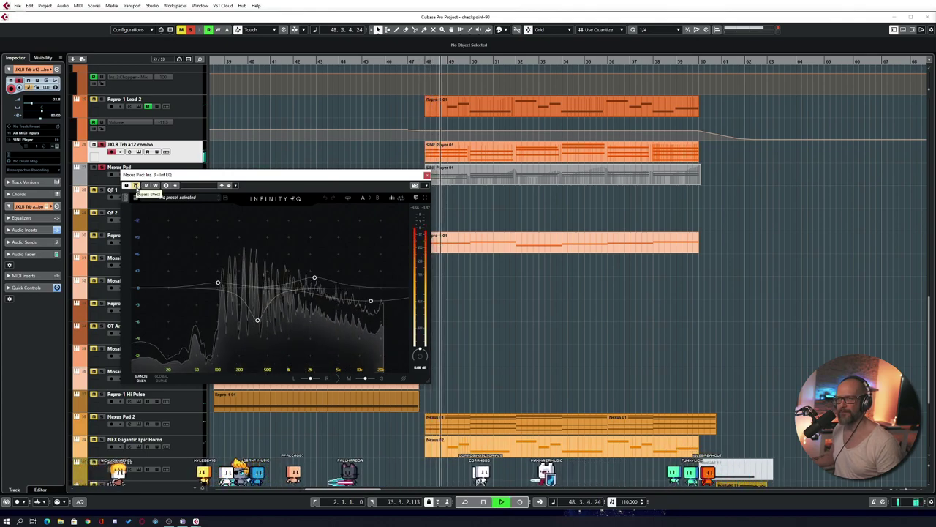
{"action": "left_click", "coordinate": [136, 186]}
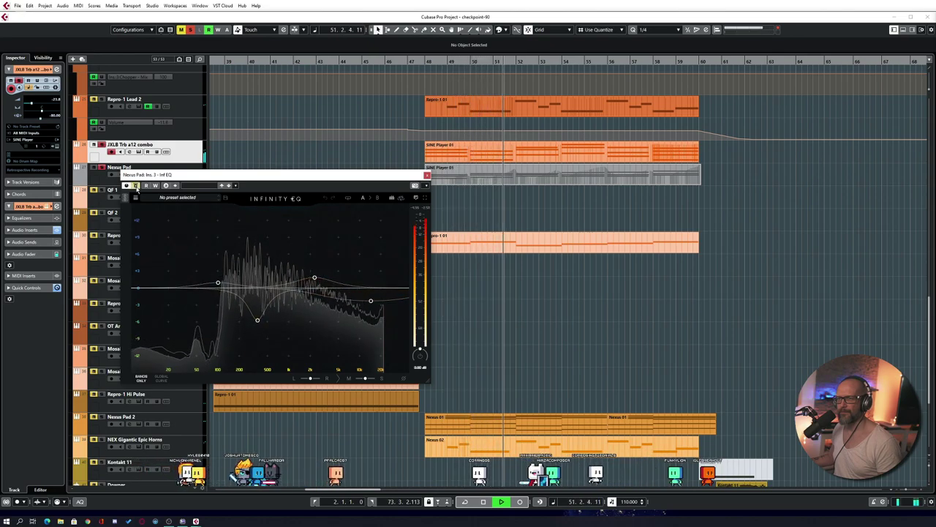
{"action": "left_click", "coordinate": [135, 186]}
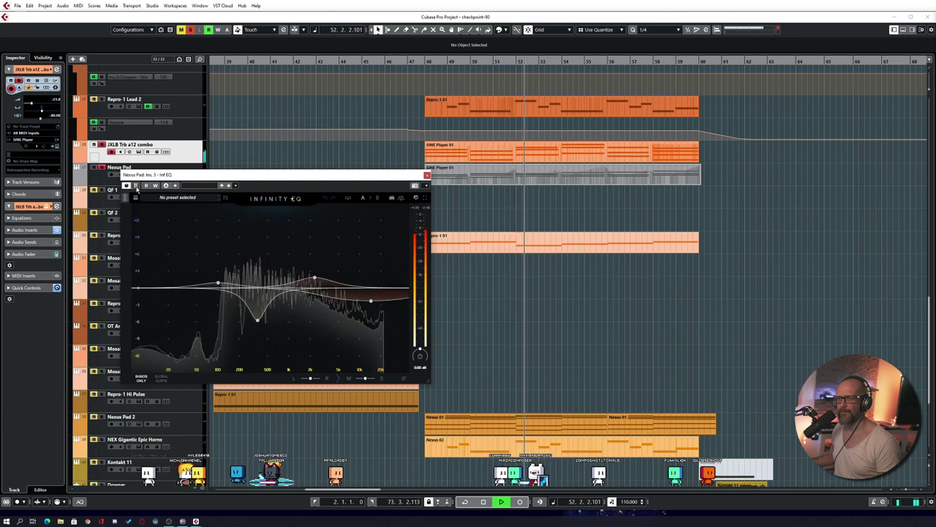
{"action": "left_click", "coordinate": [426, 175]}
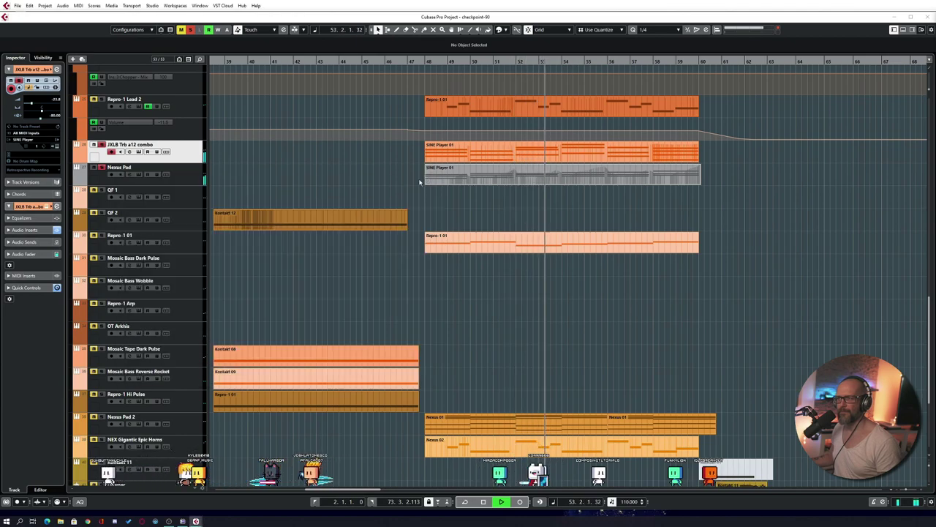
{"action": "key", "text": "space"}
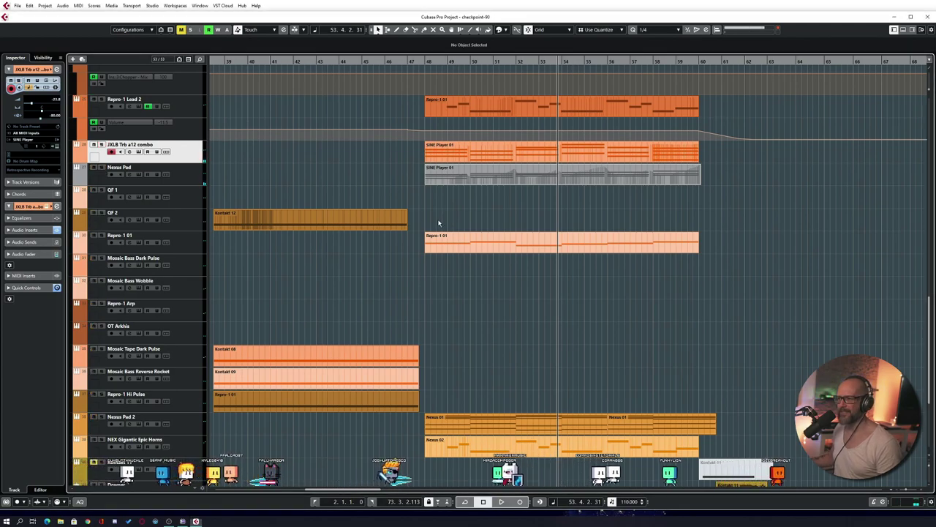
Solo the Nexus Pad 2 track and play it from bar 48
{"action": "scroll", "coordinate": [437, 226], "scroll_direction": "down", "scroll_amount": 4}
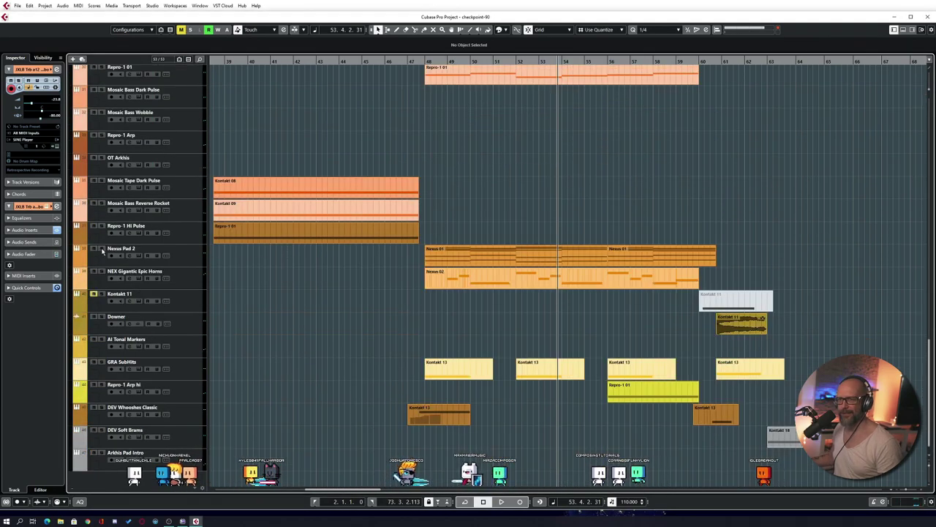
{"action": "left_click", "coordinate": [103, 249]}
{"action": "key", "text": "KP_Subtract"}
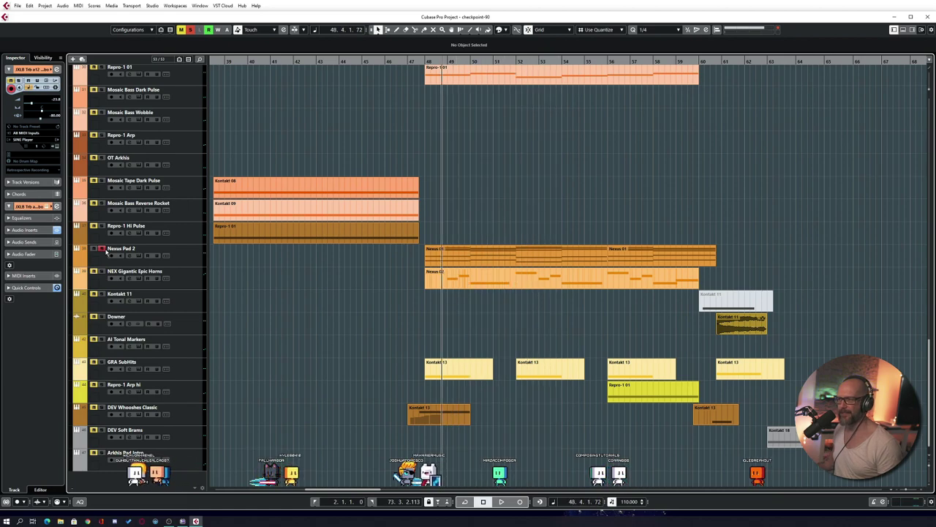
{"action": "key", "text": "space"}
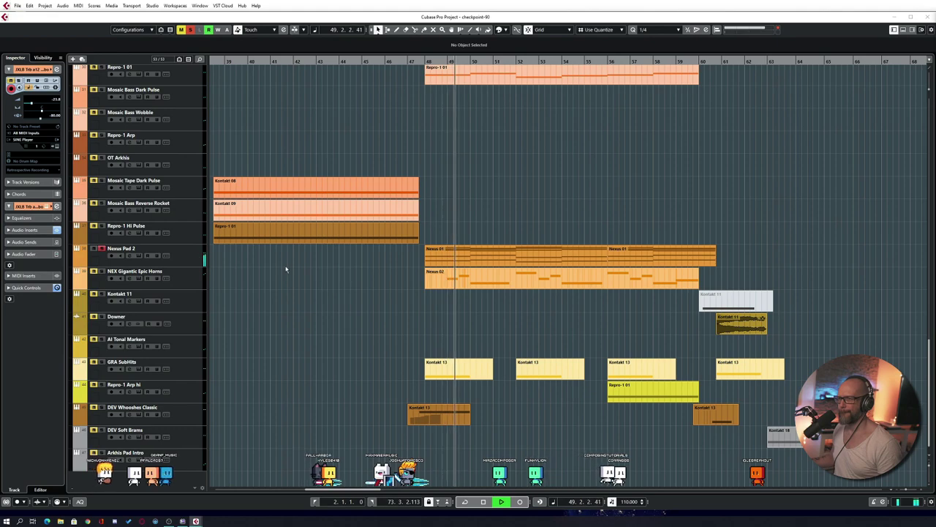
Open Nexus Pad 2's Nexus 3 instrument, view its After Midnight 1 C preset in the librarian and close it while playback continues
{"action": "left_click", "coordinate": [188, 254]}
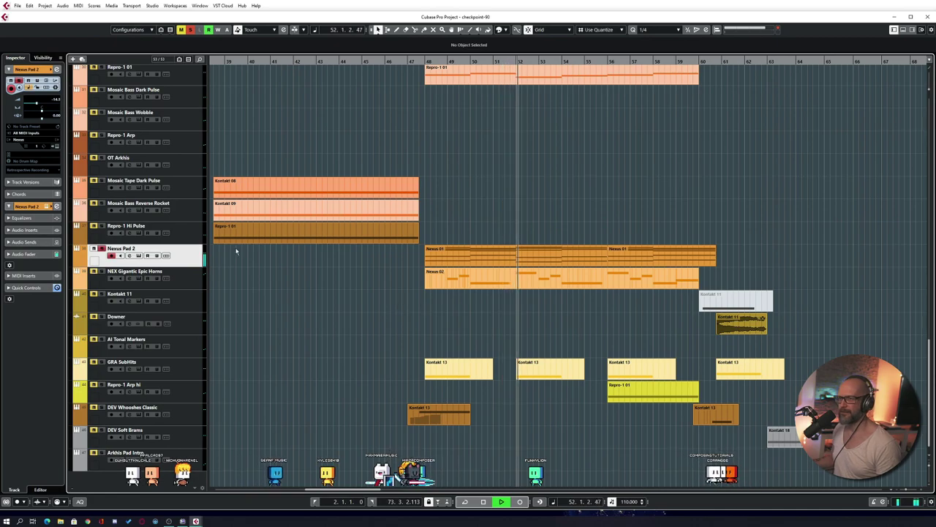
{"action": "key", "text": "Return"}
{"action": "left_click_drag", "start_coordinate": [709, 93], "coordinate": [381, 117]}
{"action": "left_click", "coordinate": [217, 126]}
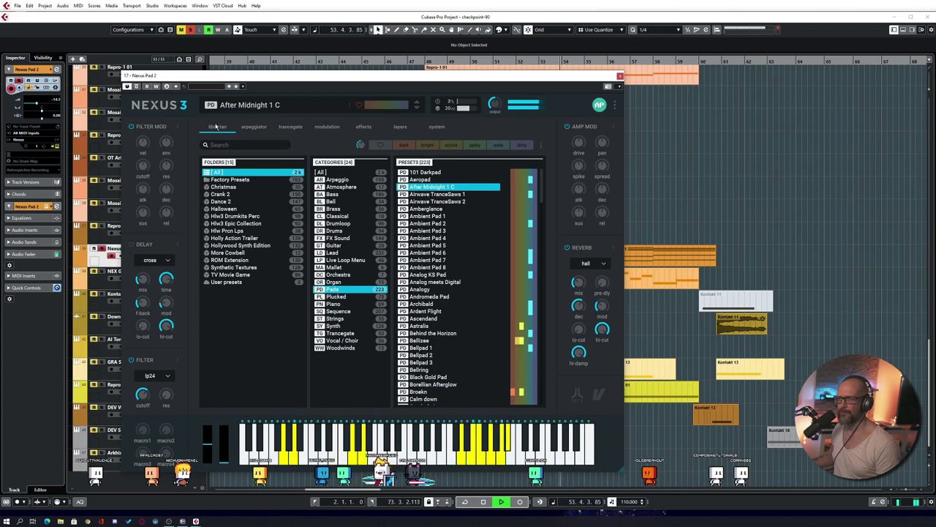
{"action": "left_click", "coordinate": [619, 77]}
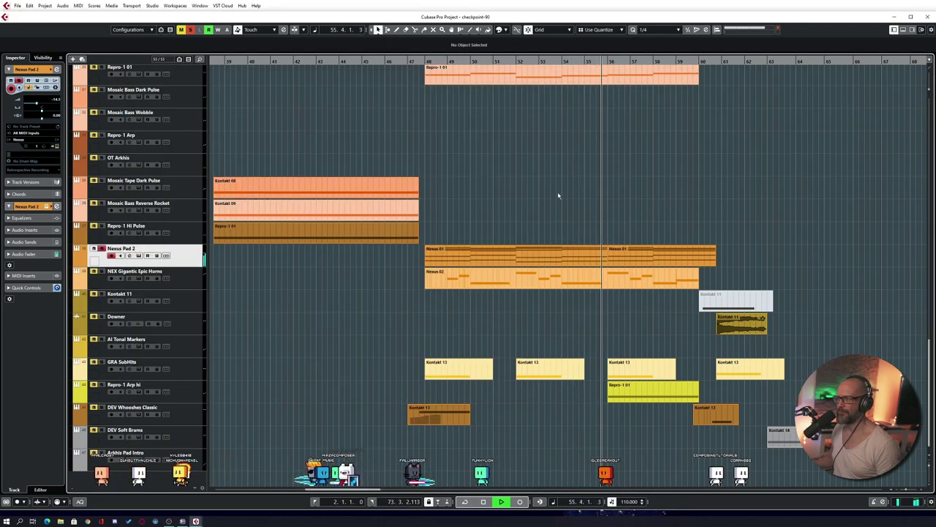
{"action": "key", "text": "g"}
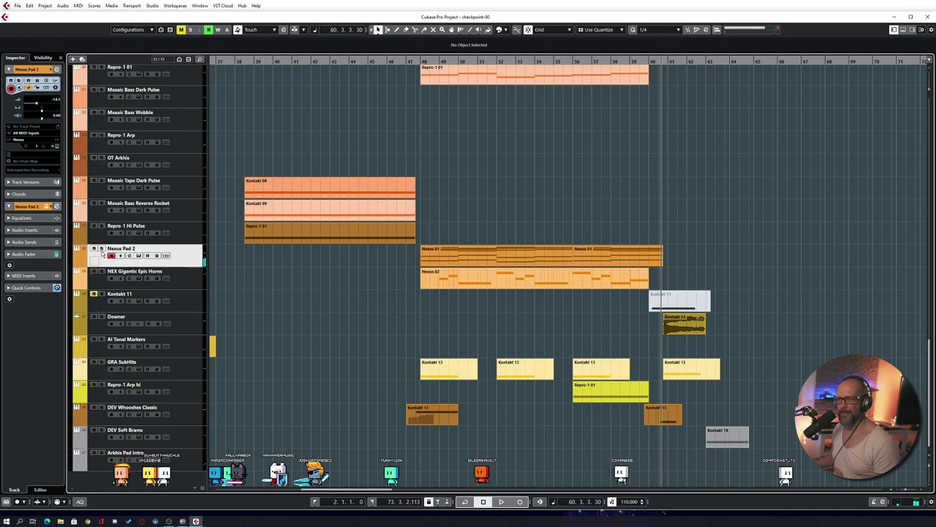
Solo the Melo End group with its violin, choir and lead tracks and return the playback position to bar 54
{"action": "scroll", "coordinate": [379, 305], "scroll_direction": "up", "scroll_amount": 15}
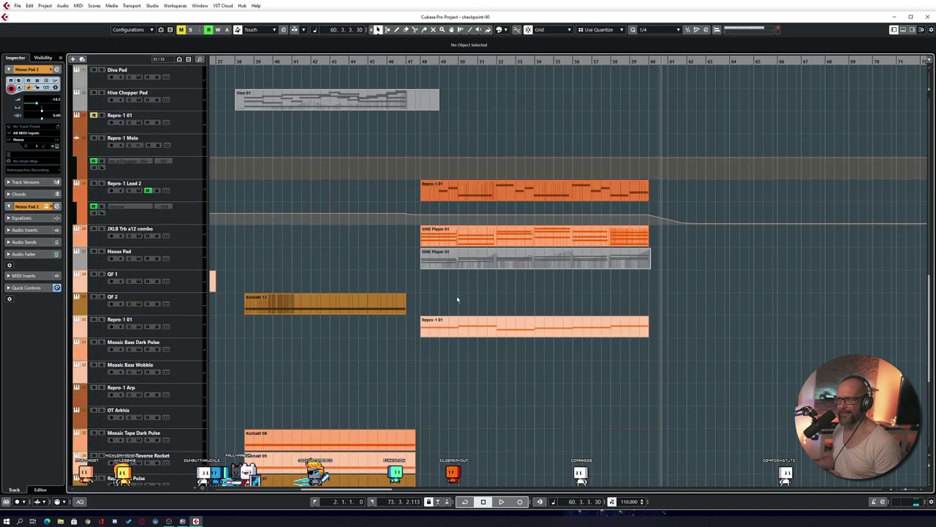
{"action": "scroll", "coordinate": [462, 298], "scroll_direction": "up", "scroll_amount": 5}
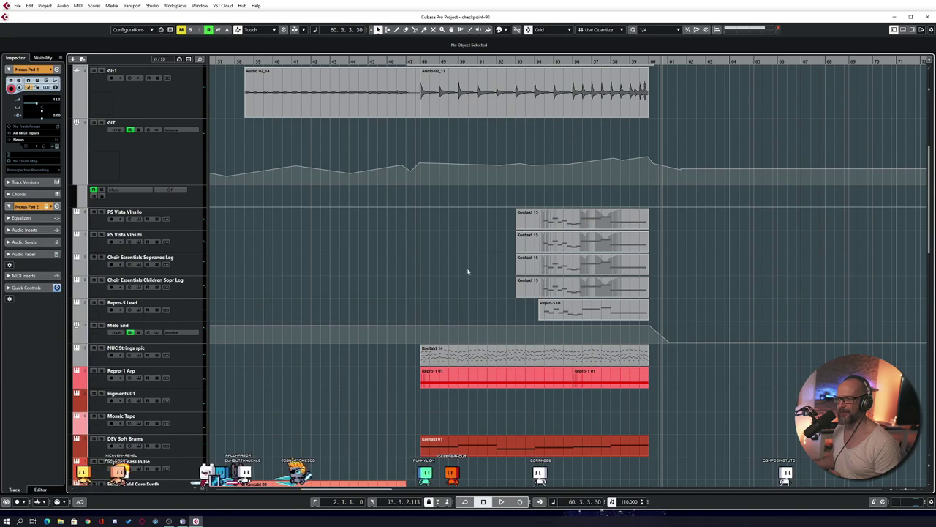
{"action": "left_click", "coordinate": [102, 325]}
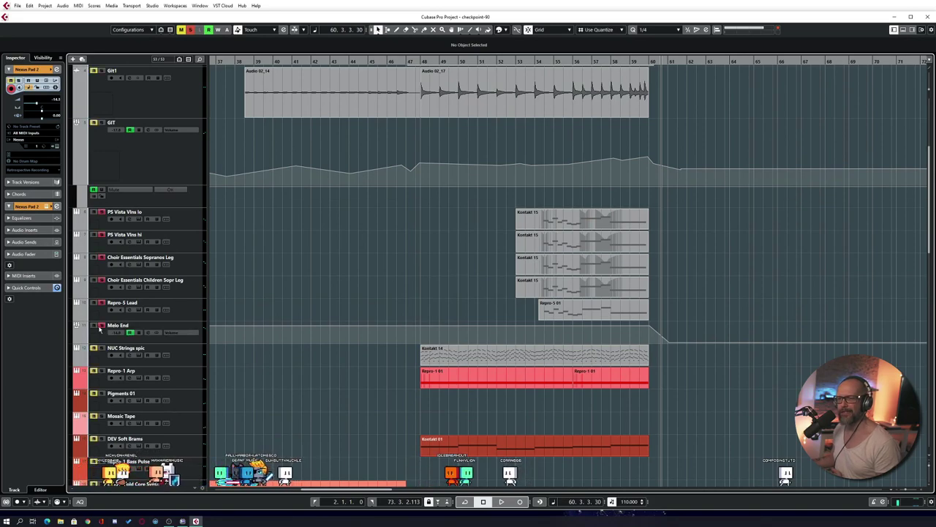
{"action": "key", "text": "KP_Subtract"}
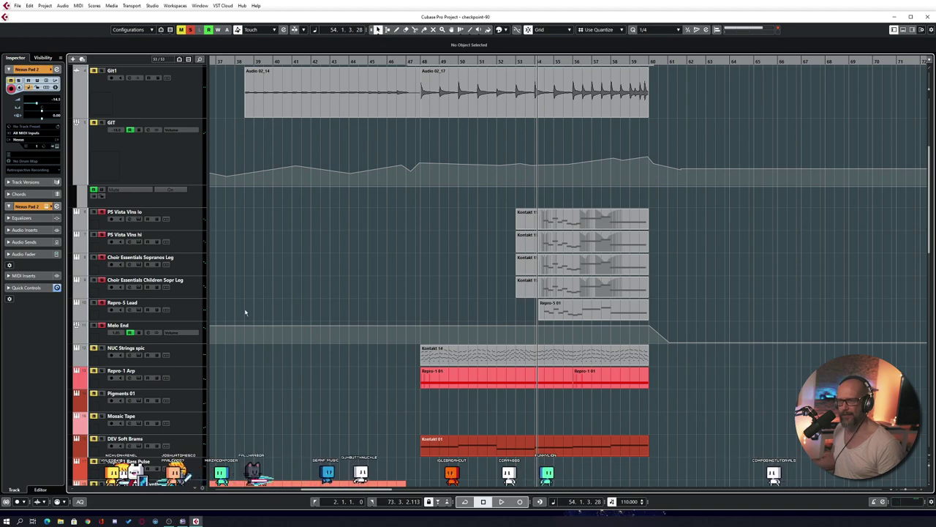
Open the Choir Essentials Sopranos Leg track's Kontakt instrument, examine the Sopranos Legato patch and close it
{"action": "left_click", "coordinate": [194, 267]}
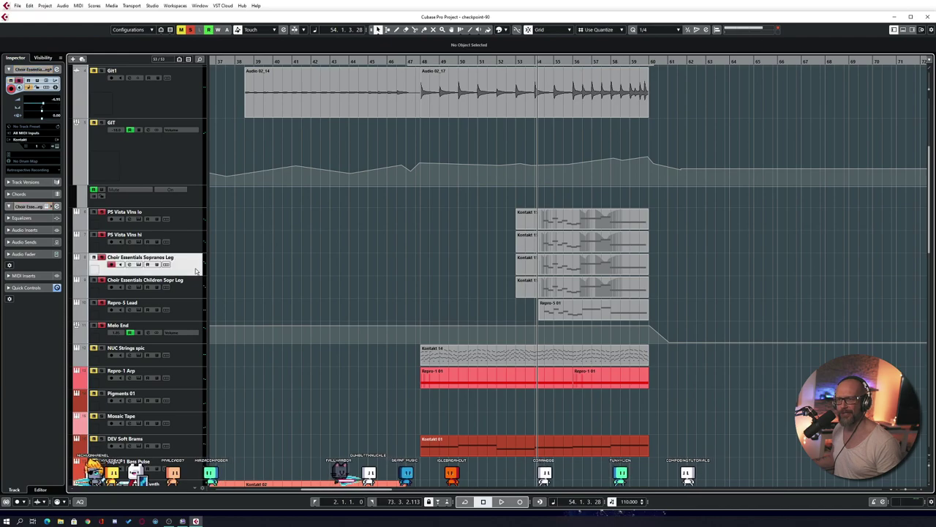
{"action": "left_click", "coordinate": [138, 264]}
{"action": "left_click_drag", "start_coordinate": [890, 87], "coordinate": [287, 72]}
{"action": "left_click_drag", "start_coordinate": [473, 72], "coordinate": [464, 78]}
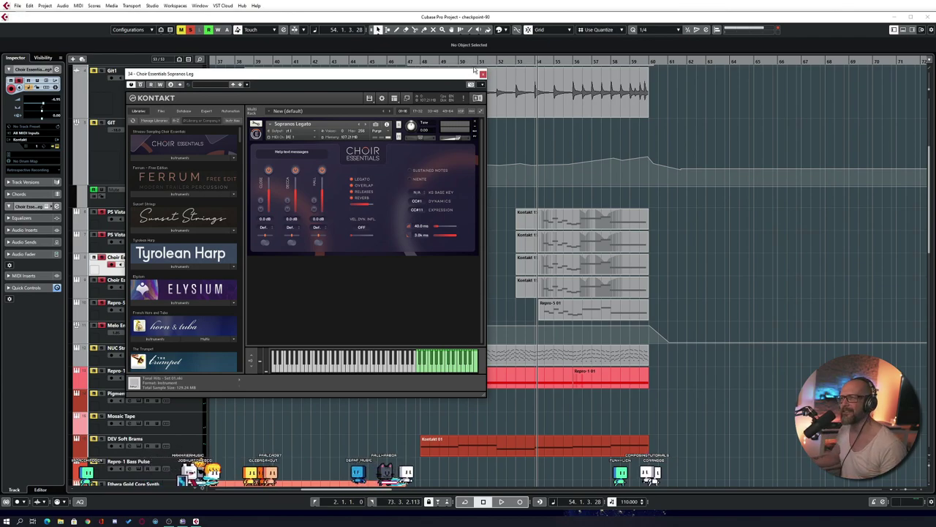
{"action": "left_click", "coordinate": [482, 75]}
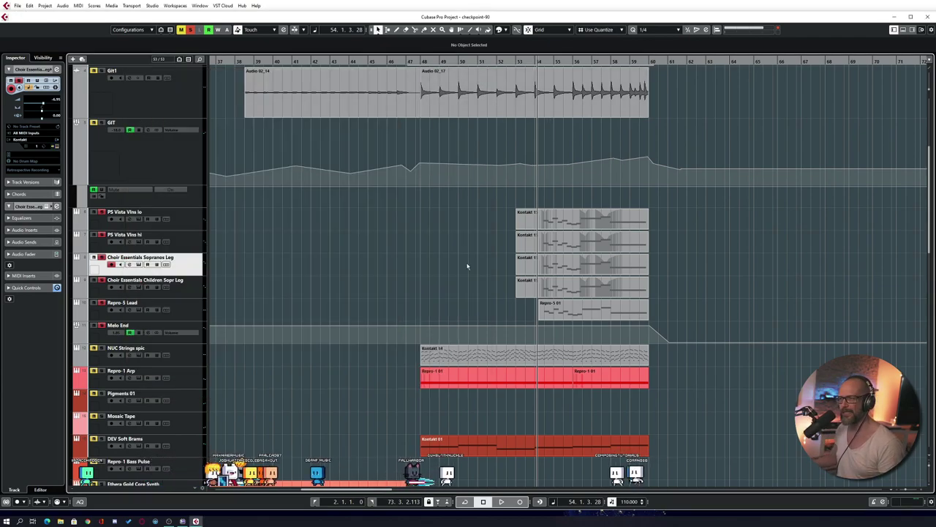
Compare the Melo End group's playback from bar 54 with its Infinity EQ insert bypassed and active
{"action": "left_click", "coordinate": [192, 341]}
{"action": "key", "text": "space"}
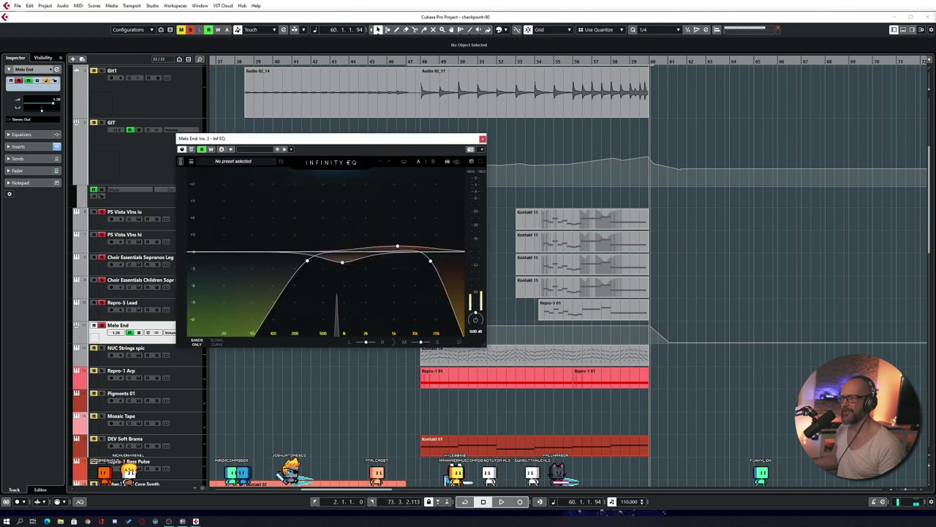
{"action": "key", "text": "KP_Subtract"}
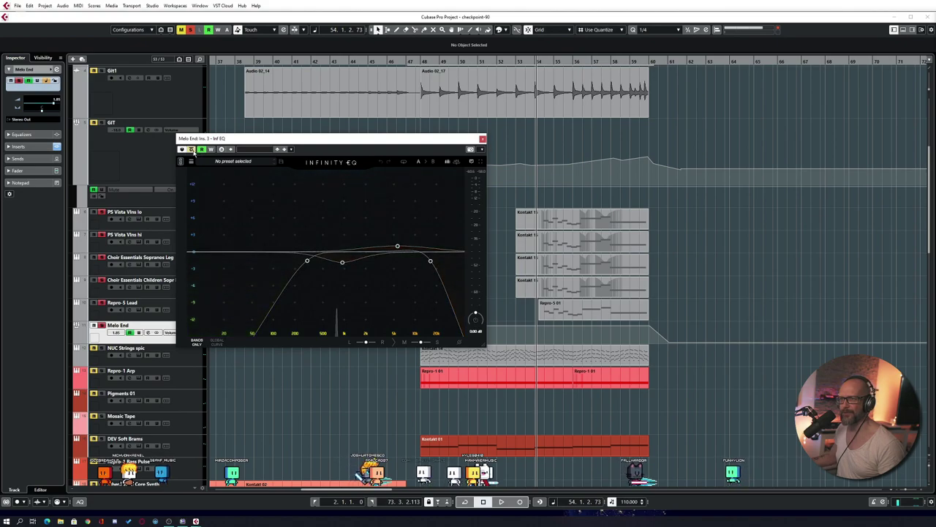
{"action": "key", "text": "space"}
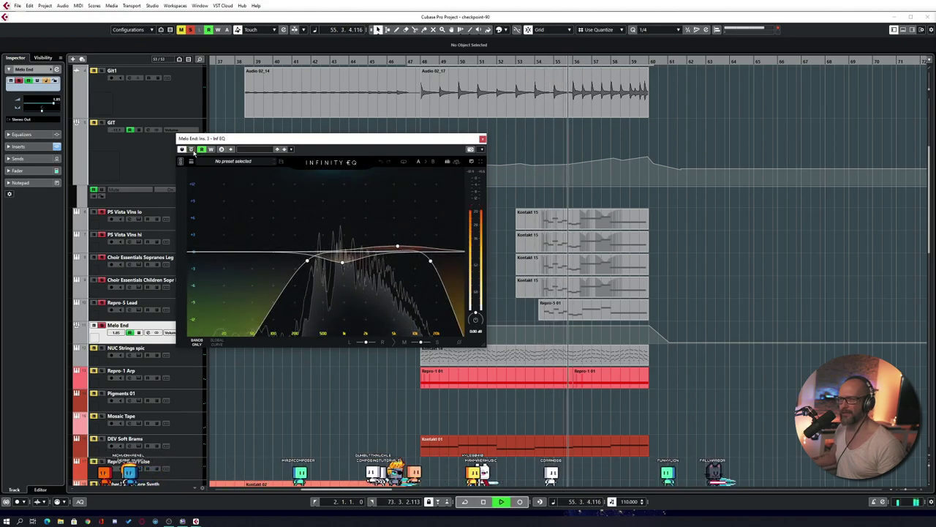
{"action": "left_click", "coordinate": [193, 150]}
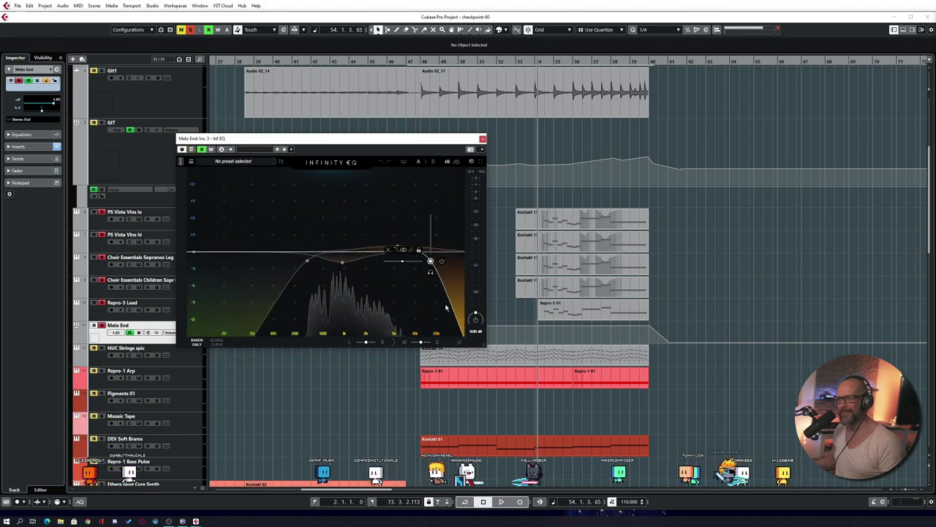
Examine the Melo End EQ's high-cut and low-cut bands during playback, compare against bypass, and close the EQ
{"action": "mouse_move", "coordinate": [433, 271]}
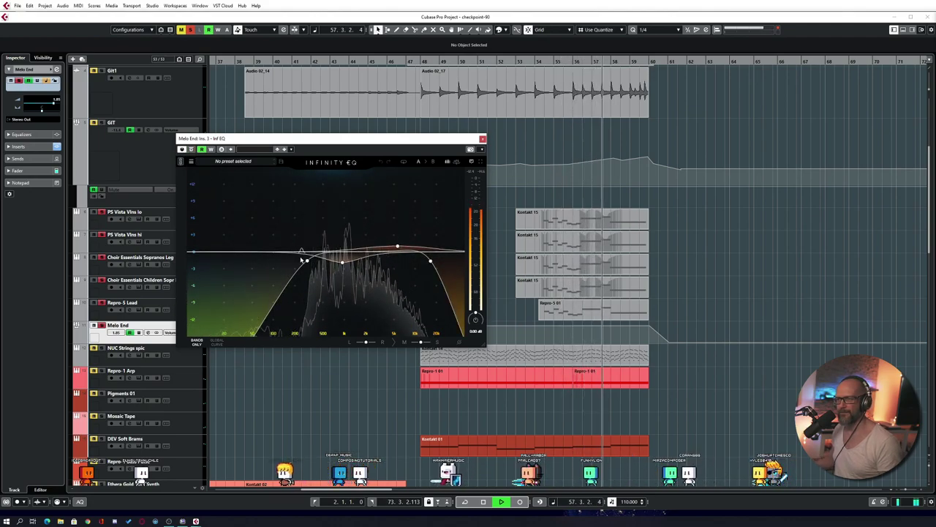
{"action": "mouse_move", "coordinate": [305, 258]}
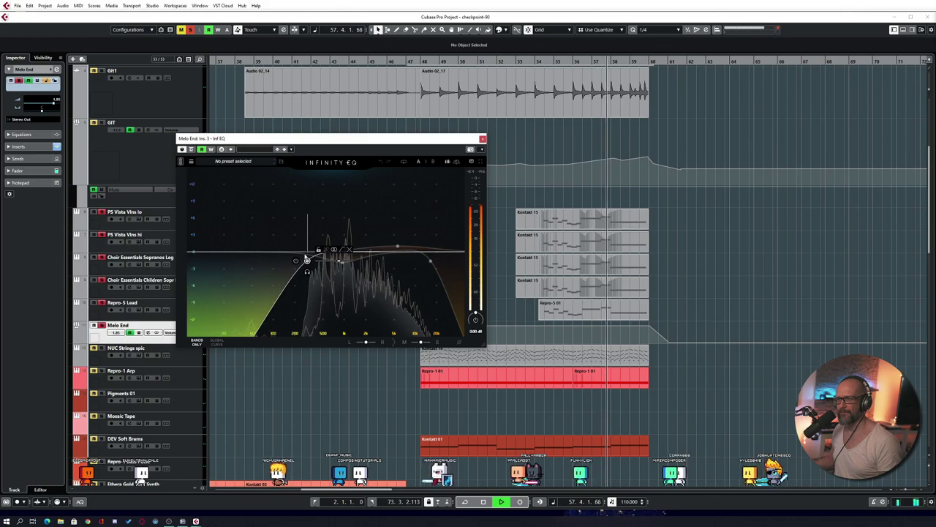
{"action": "left_click", "coordinate": [190, 149]}
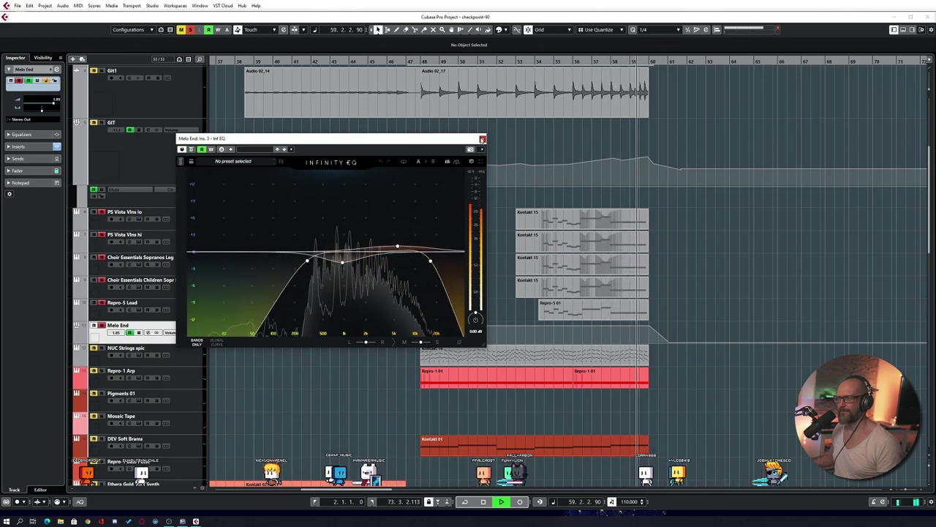
{"action": "left_click", "coordinate": [482, 138]}
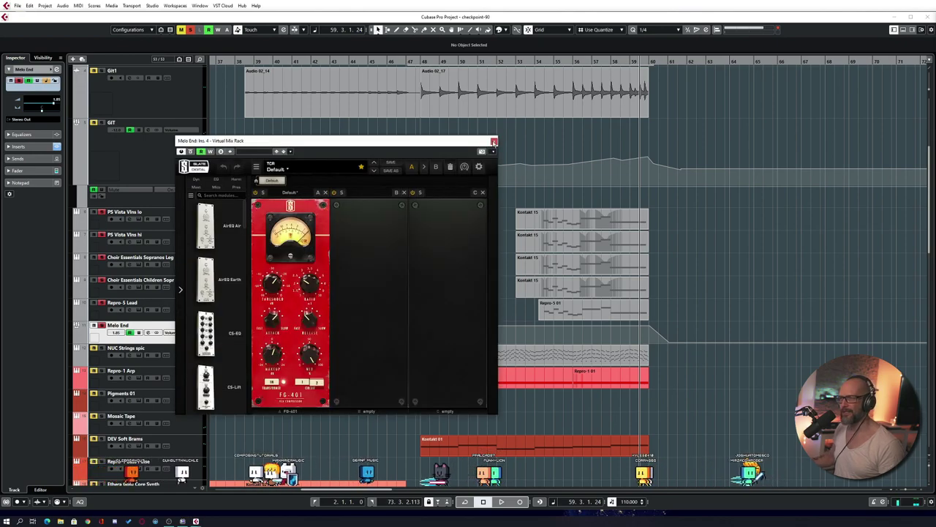
View Melo End's Virtual Mix Rack compressor and ValhallaShimmer ConcertHall reverb inserts, closing each window
{"action": "left_click", "coordinate": [494, 142]}
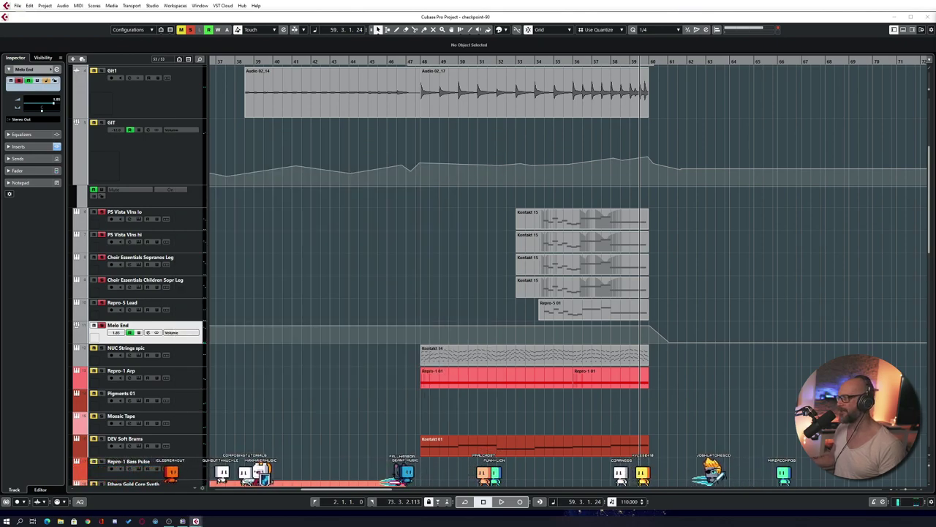
{"action": "left_click_drag", "start_coordinate": [935, 207], "coordinate": [677, 207]}
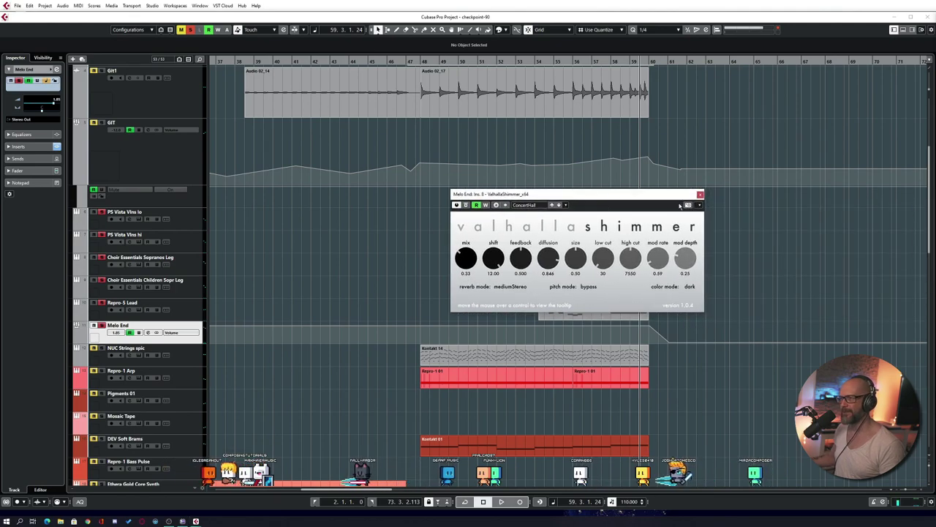
{"action": "left_click", "coordinate": [700, 195]}
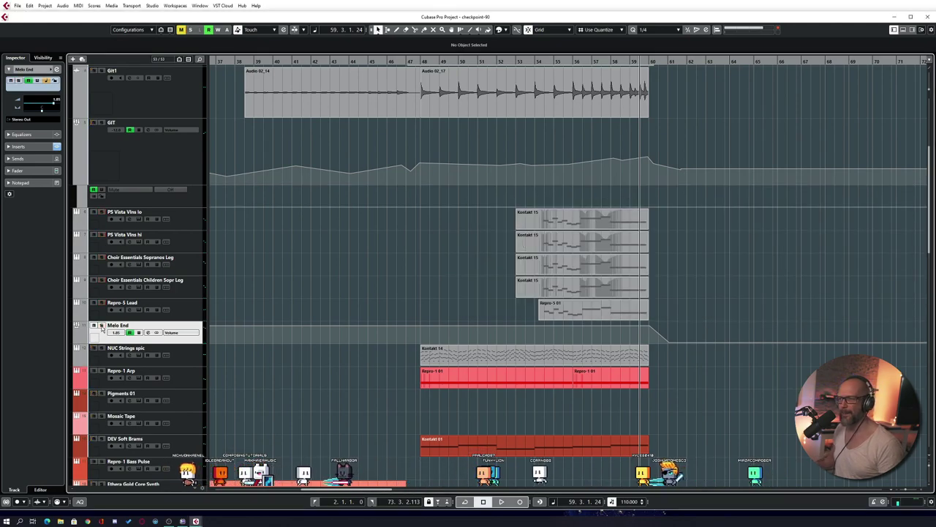
Play the Melo End section in the full mix without solo and look over the tracks below it
{"action": "key", "text": "space"}
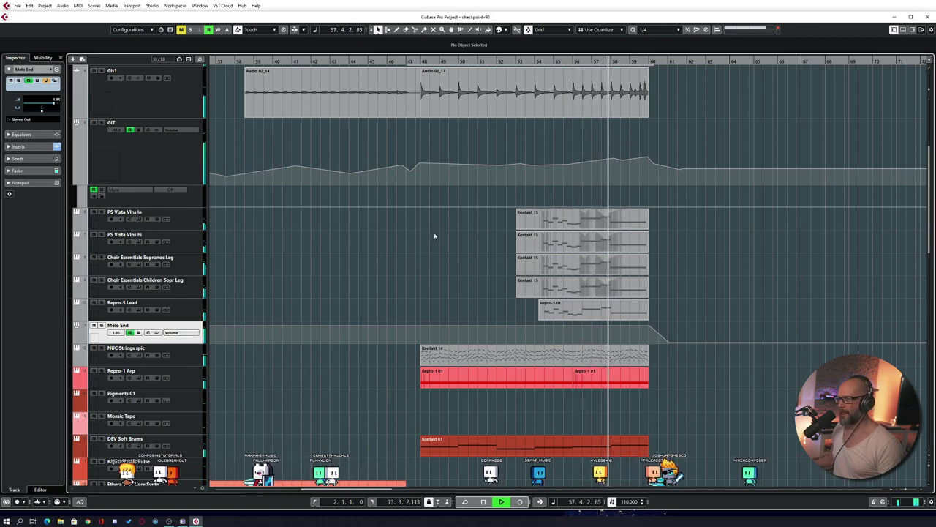
{"action": "scroll", "coordinate": [439, 246], "scroll_direction": "down", "scroll_amount": 5}
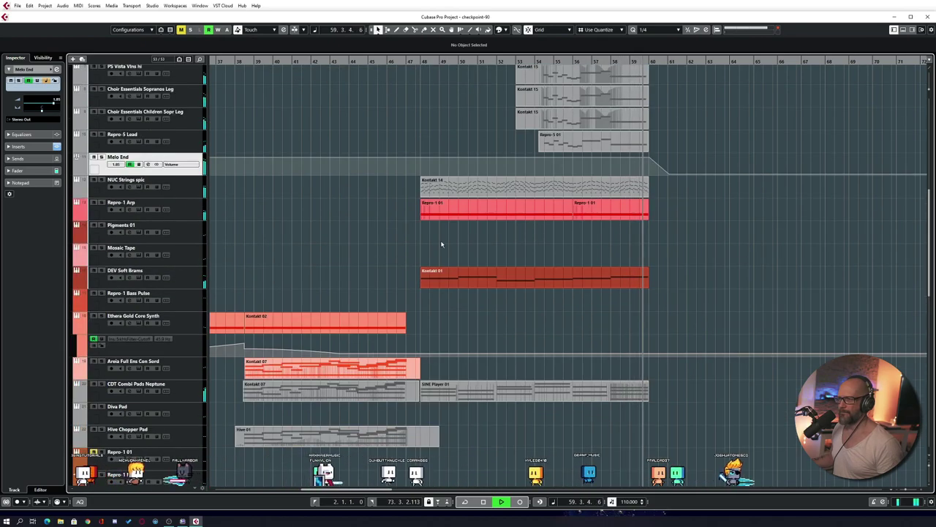
{"action": "scroll", "coordinate": [441, 245], "scroll_direction": "down", "scroll_amount": 2}
{"action": "scroll", "coordinate": [441, 243], "scroll_direction": "down", "scroll_amount": 4}
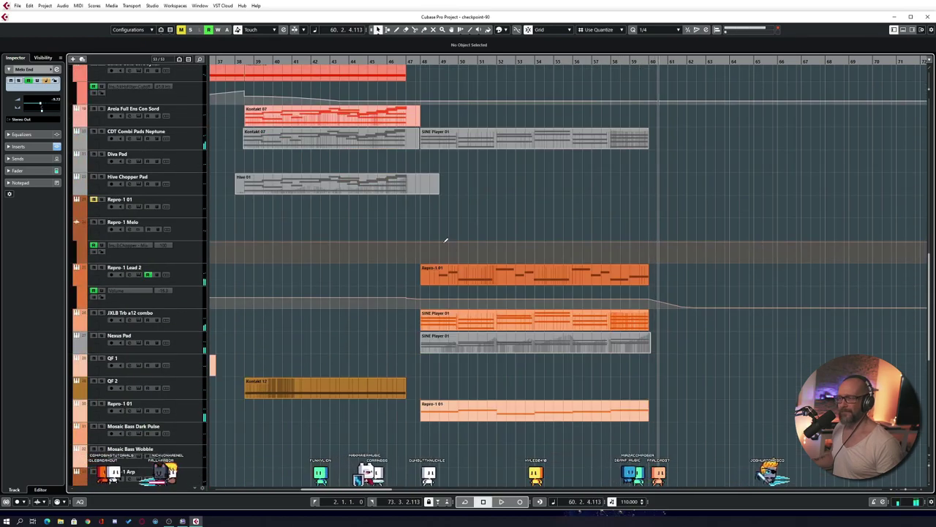
Solo the NUC Strings spic track, play it from bar 48 and open its Kontakt 14 part in the Key Editor
{"action": "scroll", "coordinate": [453, 244], "scroll_direction": "up", "scroll_amount": 6}
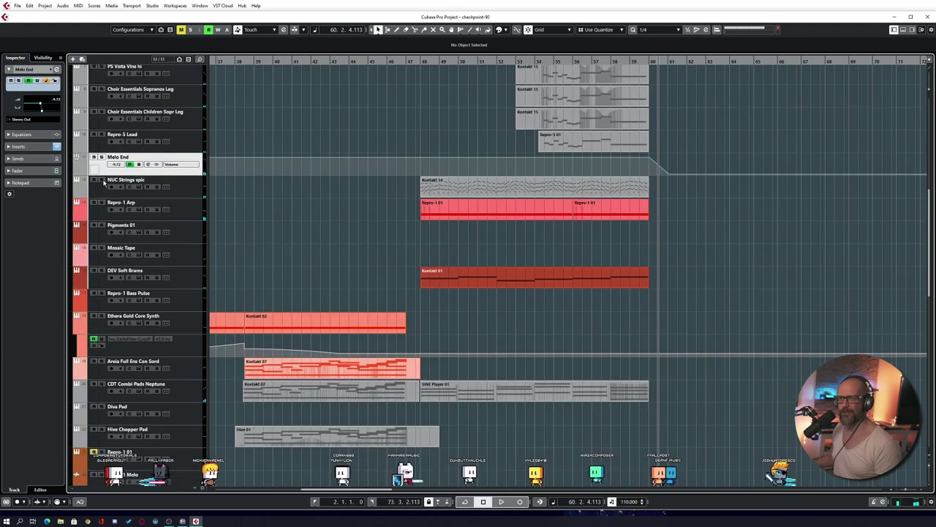
{"action": "left_click", "coordinate": [419, 61]}
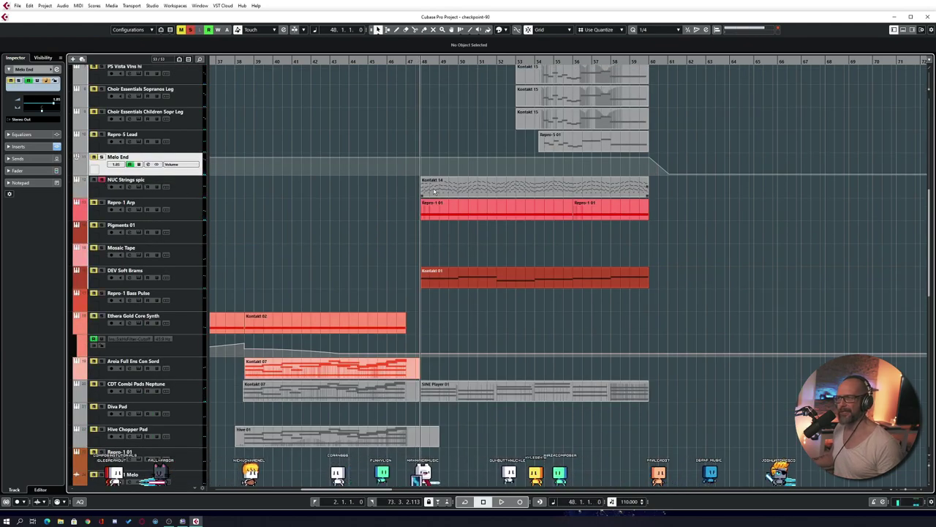
{"action": "double_click", "coordinate": [433, 190]}
{"action": "scroll", "coordinate": [556, 278], "scroll_direction": "up", "scroll_amount": 4}
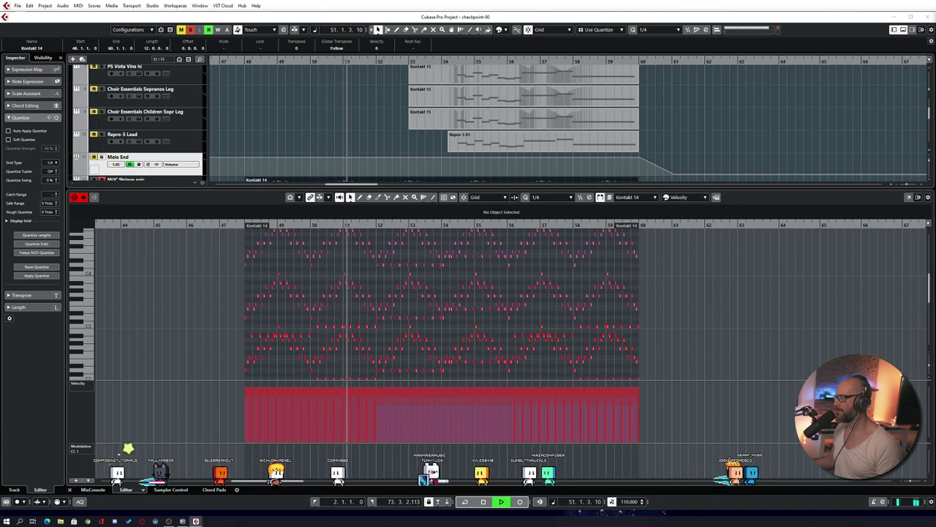
Examine the NUC Strings spic track's Virtual Mix Rack and Doubler4 Stereo inserts and play the strings through them
{"action": "left_click_drag", "start_coordinate": [637, 158], "coordinate": [455, 127]}
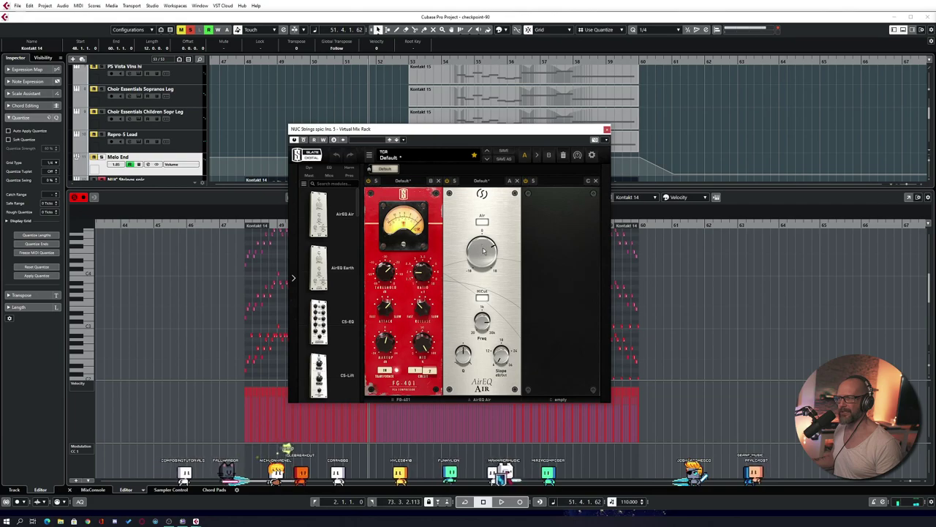
{"action": "mouse_move", "coordinate": [488, 249]}
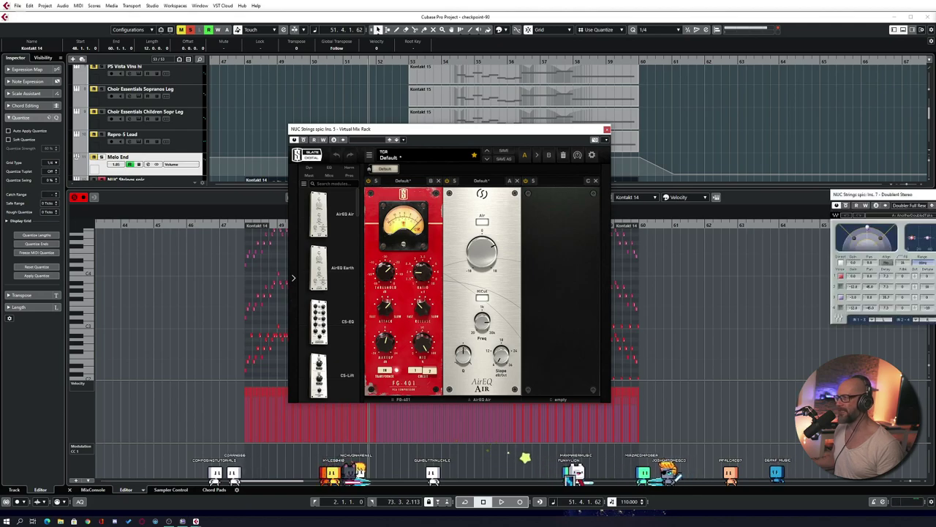
{"action": "left_click_drag", "start_coordinate": [920, 193], "coordinate": [638, 186]}
{"action": "key", "text": "space"}
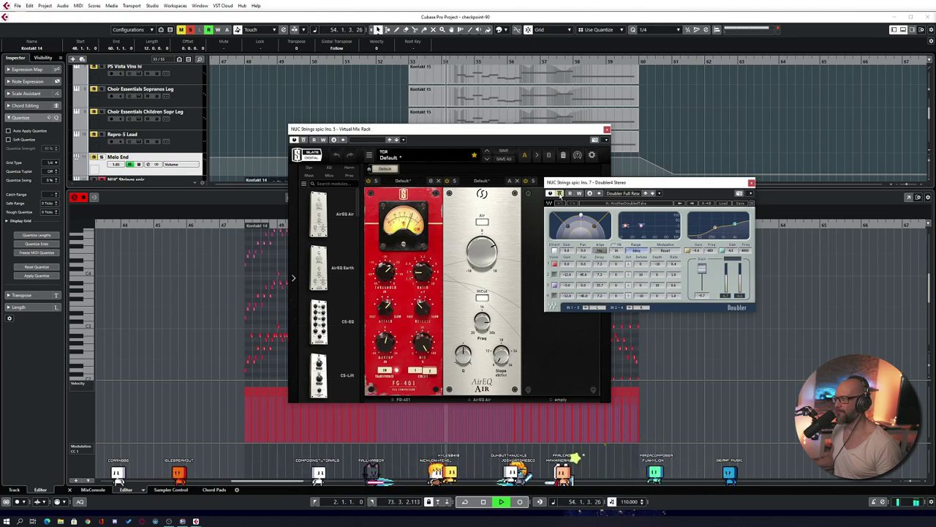
Close the strings' insert windows and the Key Editor while playing the full mix without solo
{"action": "left_click", "coordinate": [753, 183]}
{"action": "left_click", "coordinate": [606, 130]}
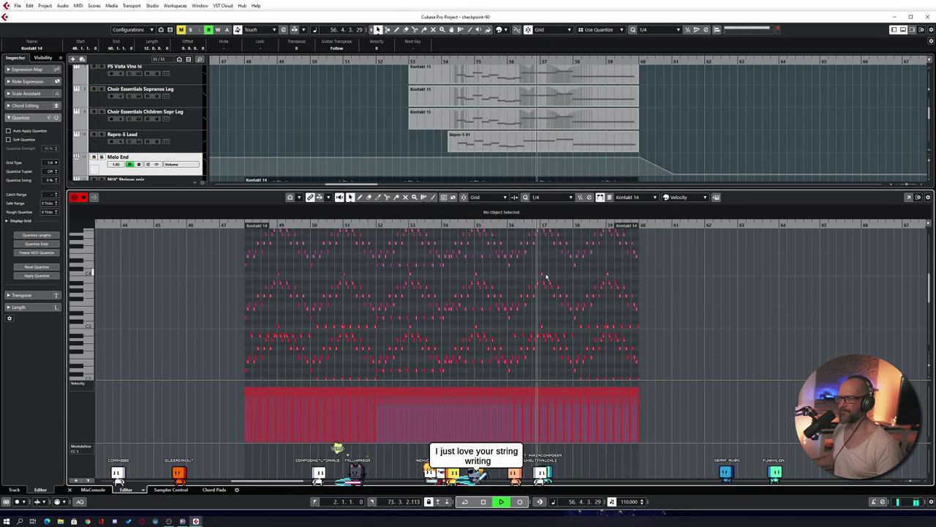
{"action": "key", "text": "Return"}
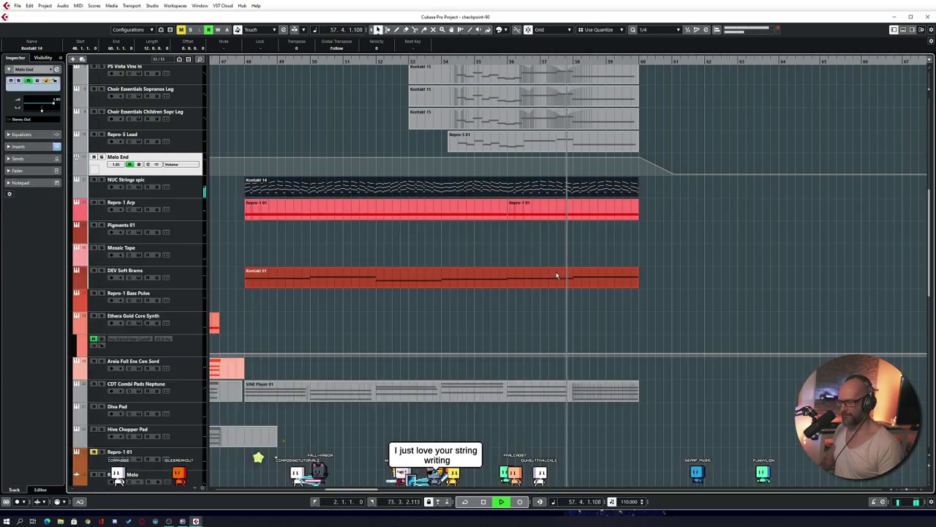
{"action": "key", "text": "g"}
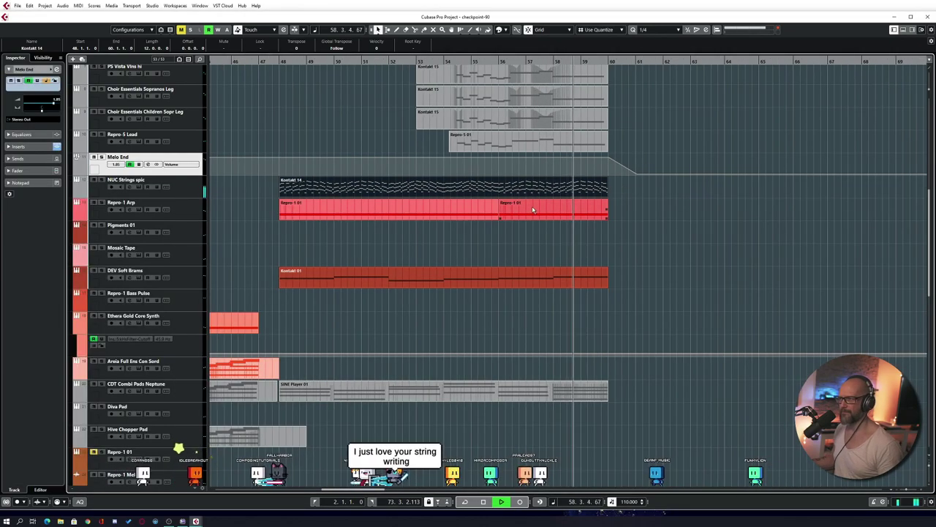
Solo the AR1 Orchestra Long track and play it from bar 48
{"action": "scroll", "coordinate": [516, 238], "scroll_direction": "up", "scroll_amount": 10}
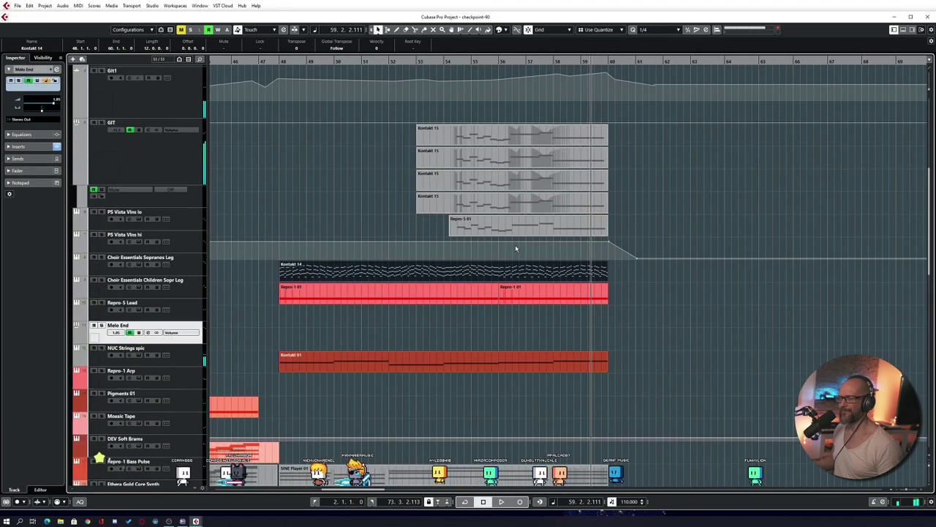
{"action": "key", "text": "g"}
{"action": "key", "text": "g"}
{"action": "key", "text": "g"}
{"action": "key", "text": "g"}
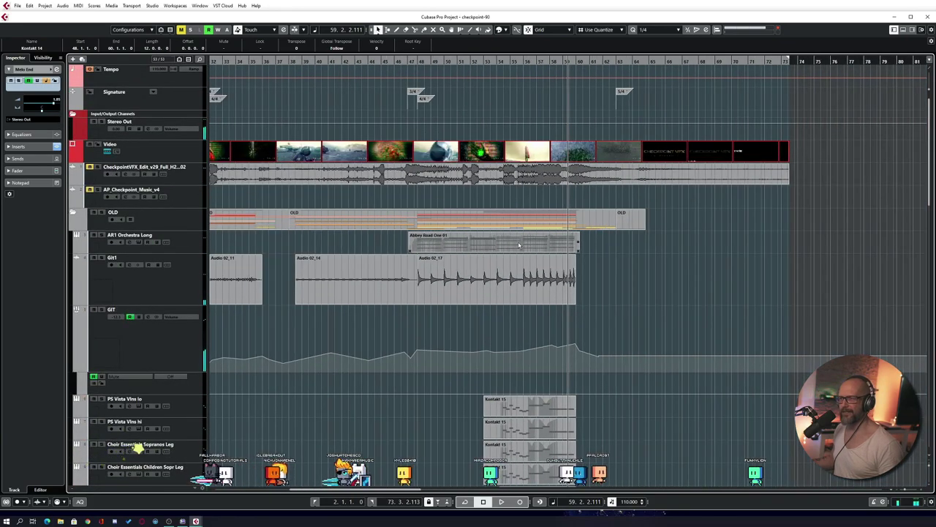
{"action": "left_click", "coordinate": [102, 235]}
{"action": "key", "text": "KP_Subtract"}
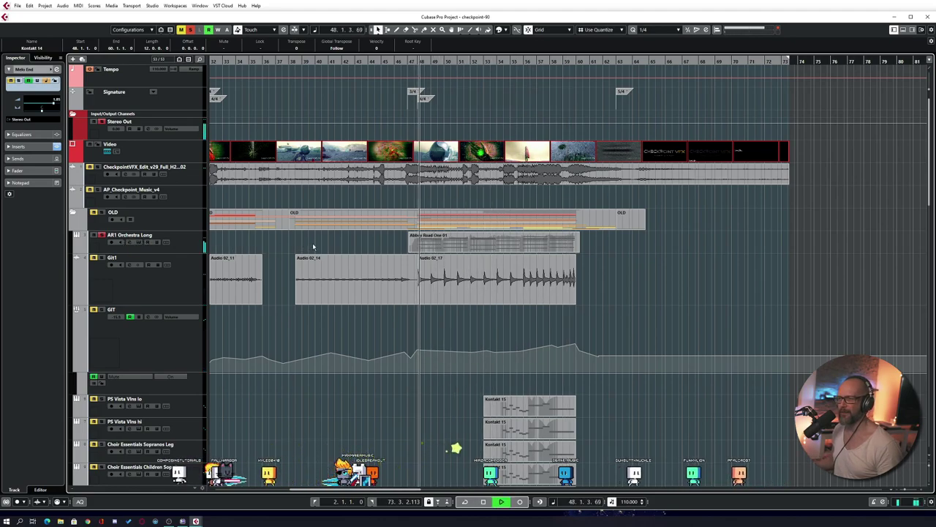
Open AR1 Orchestra Long's Abbey Road One instrument, view its Long articulation, and close it during playback
{"action": "left_click", "coordinate": [147, 249]}
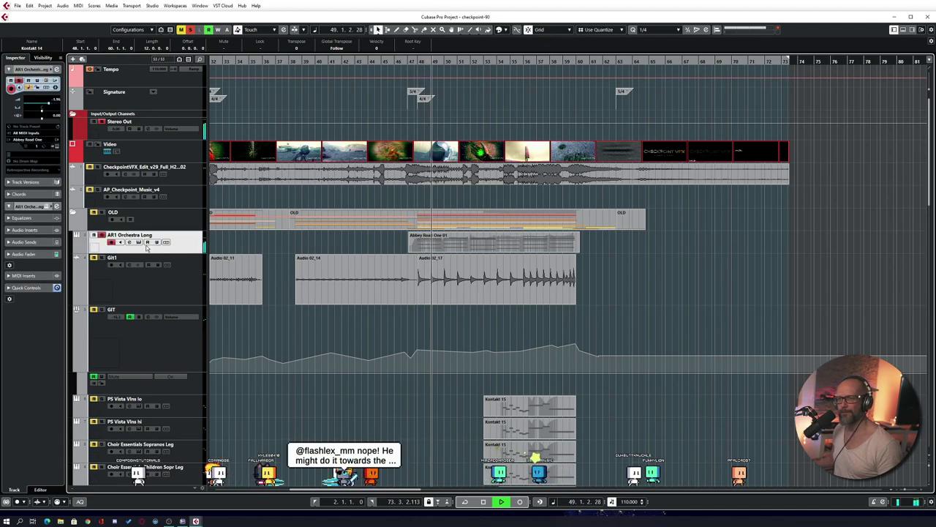
{"action": "left_click", "coordinate": [147, 242]}
{"action": "left_click_drag", "start_coordinate": [567, 99], "coordinate": [433, 88]}
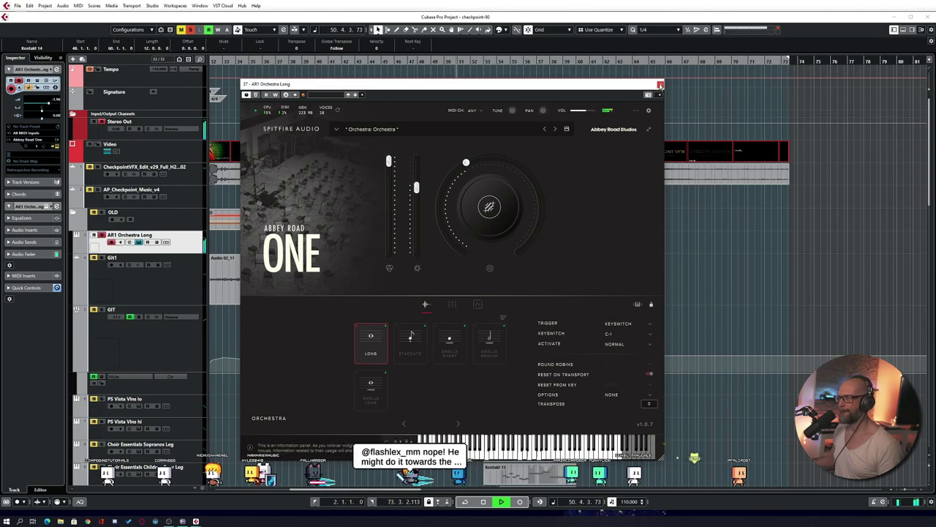
{"action": "left_click", "coordinate": [660, 85]}
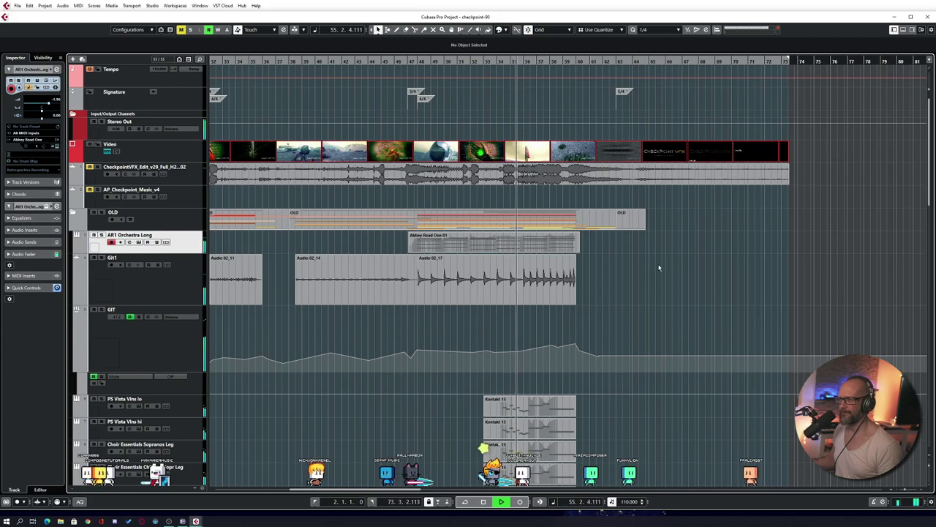
Play the full mix through the ending and look over the tracks down to those active after bar 60
{"action": "key", "text": "g"}
{"action": "scroll", "coordinate": [688, 270], "scroll_direction": "left", "scroll_amount": 2}
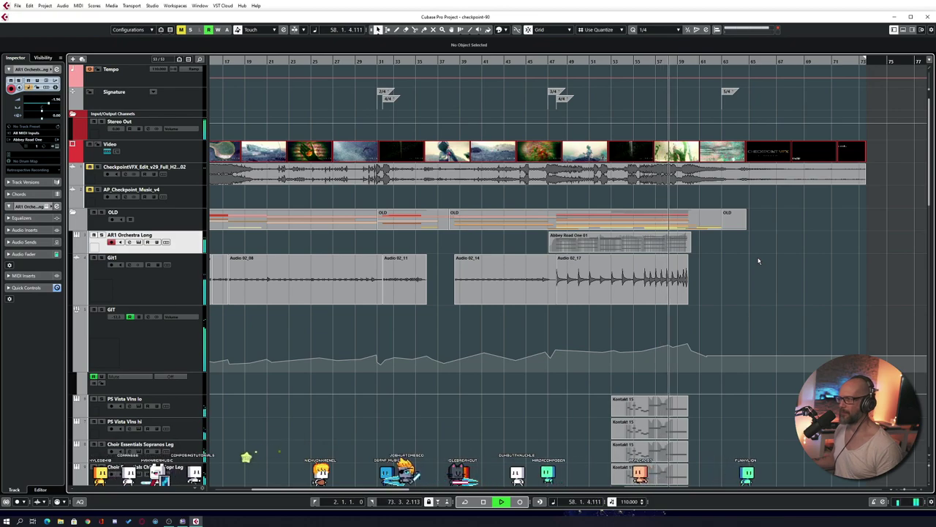
{"action": "scroll", "coordinate": [757, 260], "scroll_direction": "down", "scroll_amount": 3}
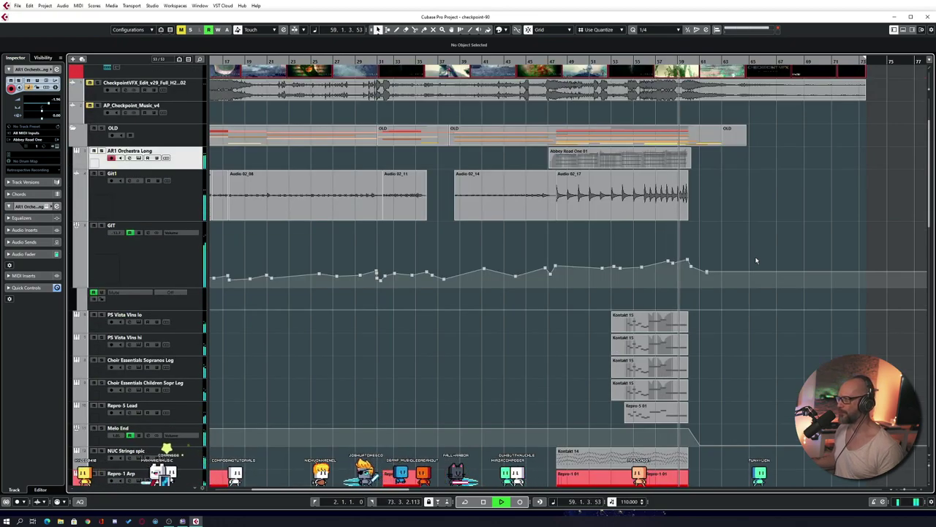
{"action": "scroll", "coordinate": [768, 278], "scroll_direction": "down", "scroll_amount": 12}
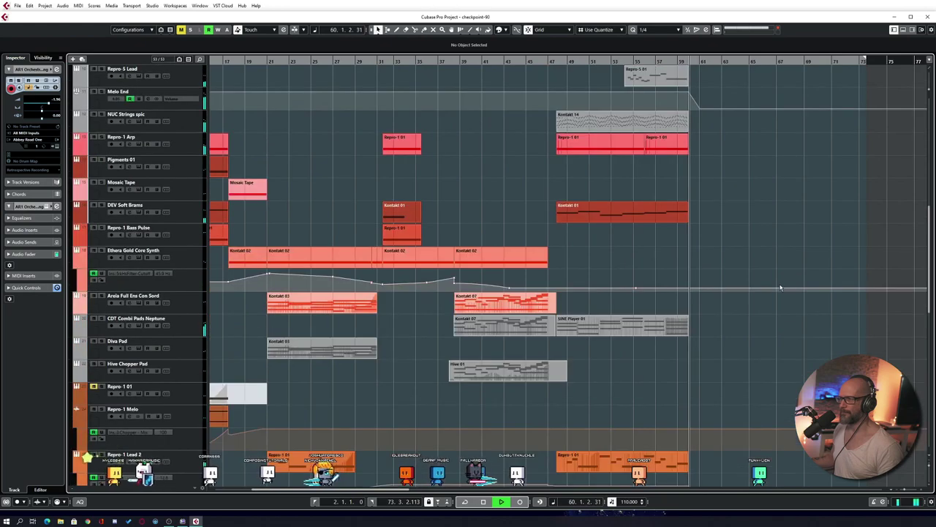
{"action": "scroll", "coordinate": [779, 289], "scroll_direction": "down", "scroll_amount": 18}
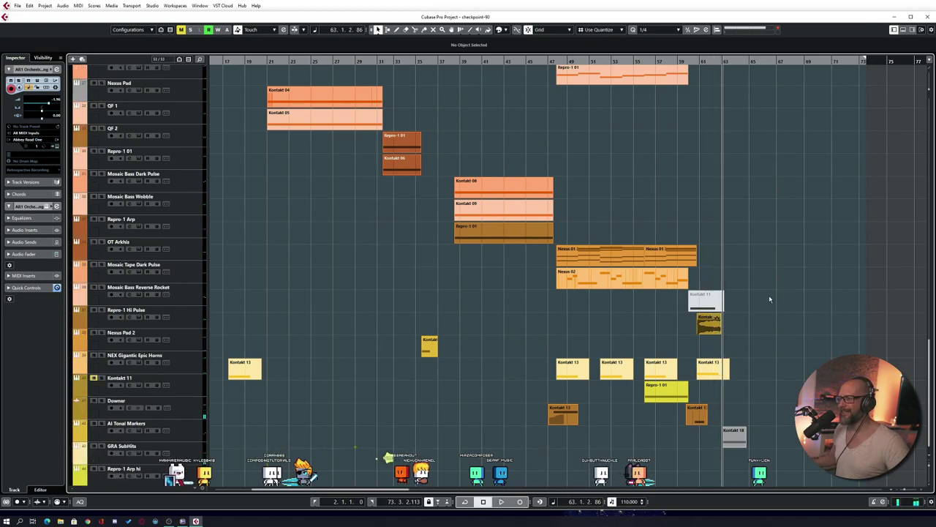
Solo the CheckpointVFX_Edit_v29 audio track and play its ending around bar 62
{"action": "scroll", "coordinate": [769, 299], "scroll_direction": "up", "scroll_amount": 15}
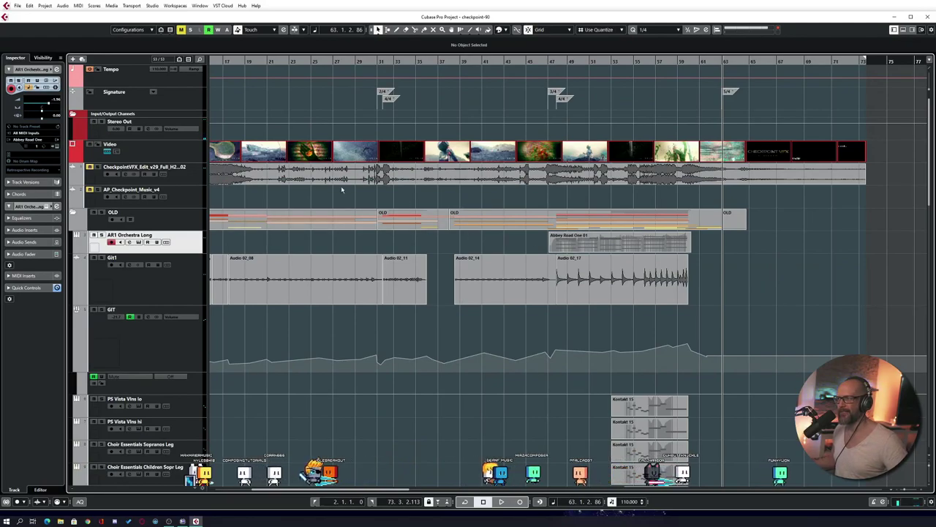
{"action": "key", "text": "KP_Subtract"}
{"action": "key", "text": "space"}
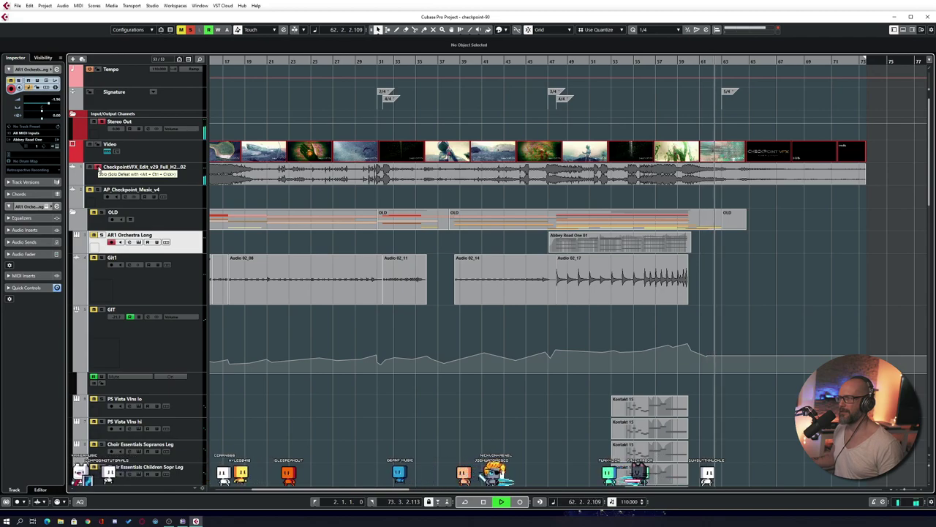
Stop playback, solo the Downer, GRA SubHits and DEV Whooshes Classic tracks, and play them together from bar 60 to bar 63
{"action": "key", "text": "space"}
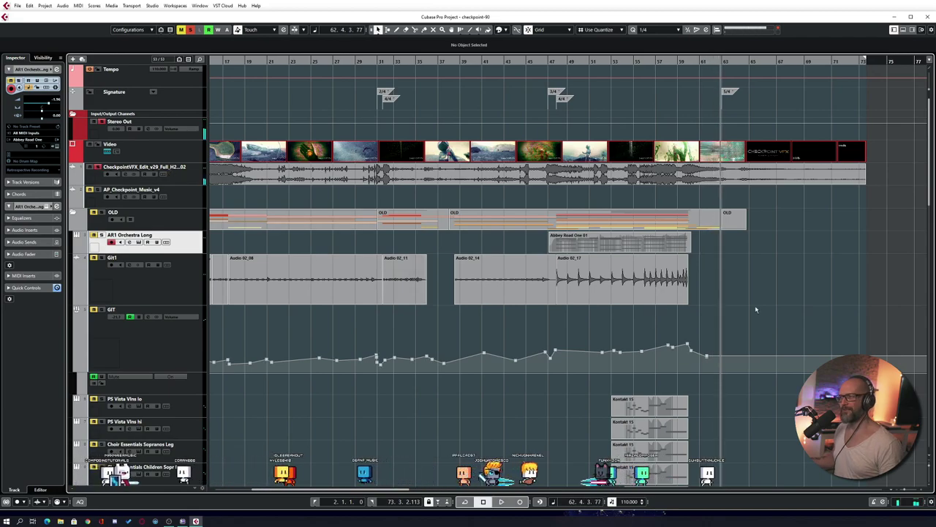
{"action": "scroll", "coordinate": [740, 311], "scroll_direction": "down", "scroll_amount": 15}
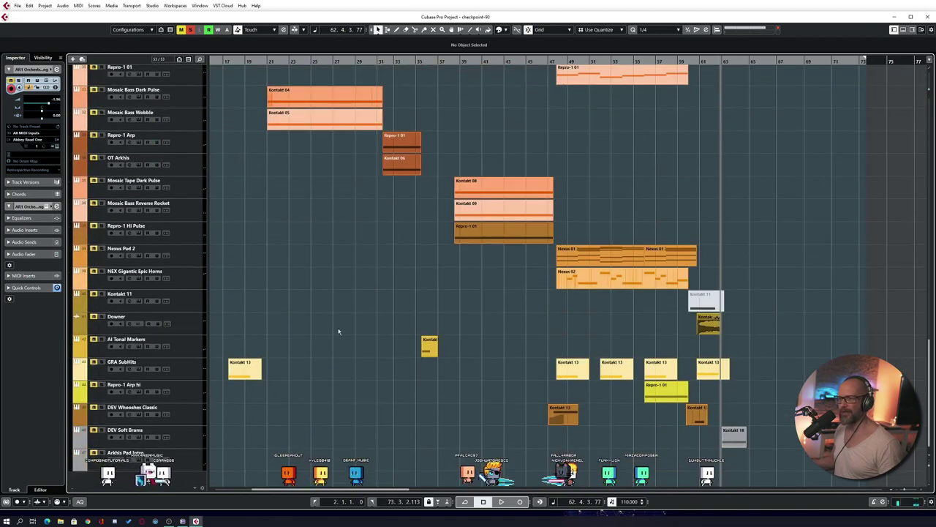
{"action": "key", "text": "KP_Subtract"}
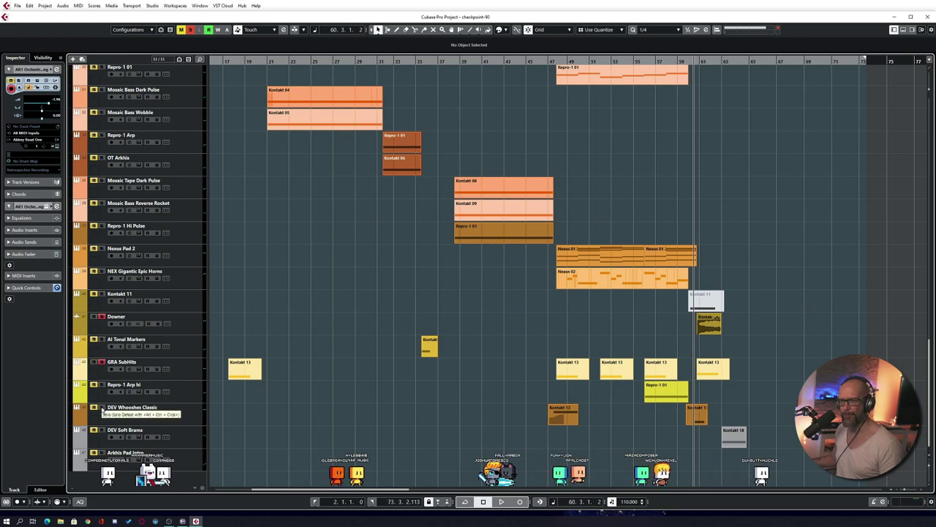
{"action": "key", "text": "space"}
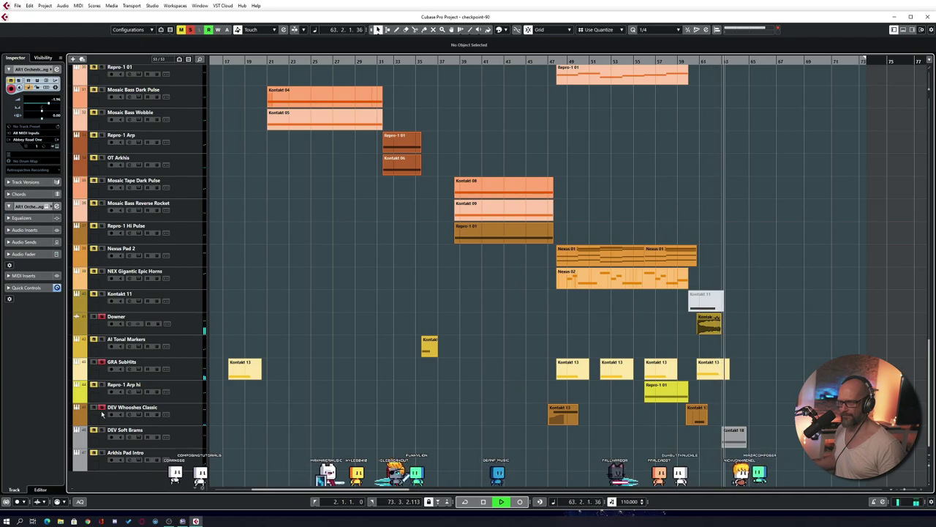
{"action": "key", "text": "space"}
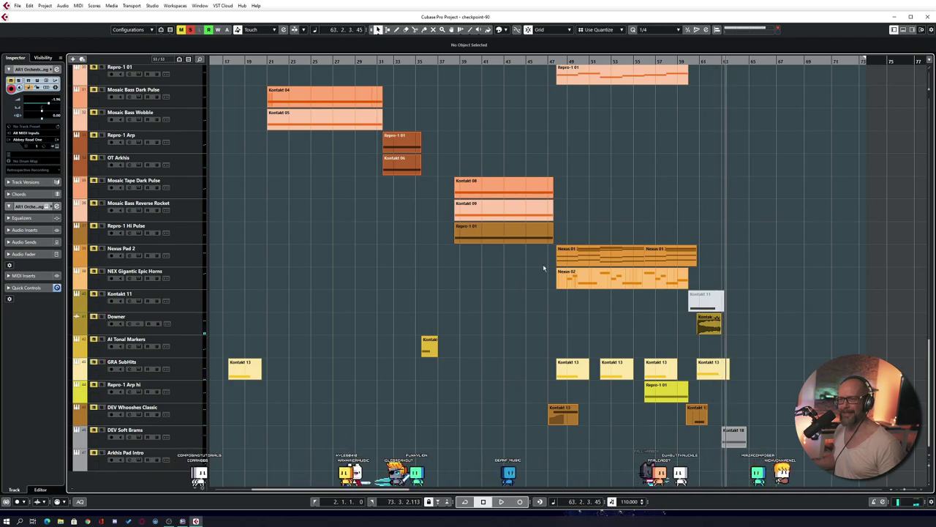
Return to the CheckpointVFX_Edit_v29 audio track beneath the Video track
{"action": "scroll", "coordinate": [756, 221], "scroll_direction": "up", "scroll_amount": 5}
{"action": "scroll", "coordinate": [744, 235], "scroll_direction": "up", "scroll_amount": 10}
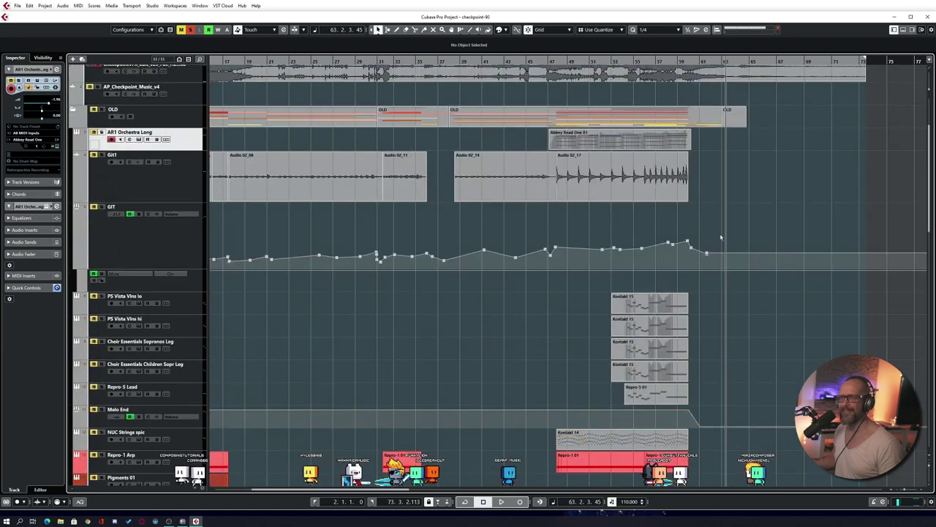
{"action": "scroll", "coordinate": [463, 281], "scroll_direction": "up", "scroll_amount": 3}
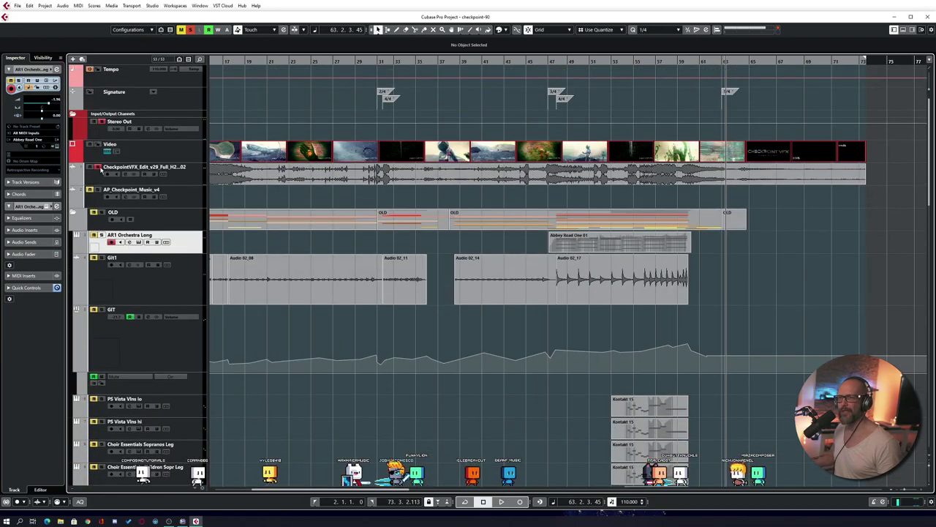